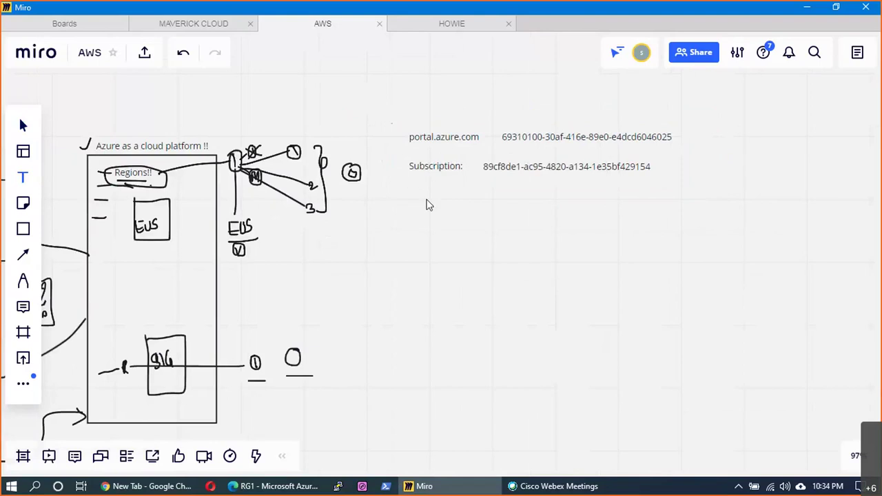
- Shift the portal.azure.com text and its ID slightly left on the Miro board
left_click(427, 205)
left_click(707, 229)
key("alt+Tab")
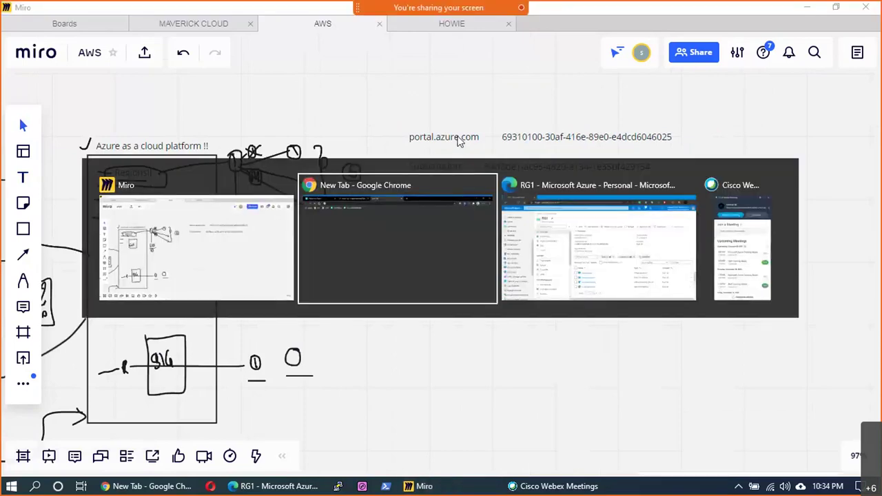
key("Escape")
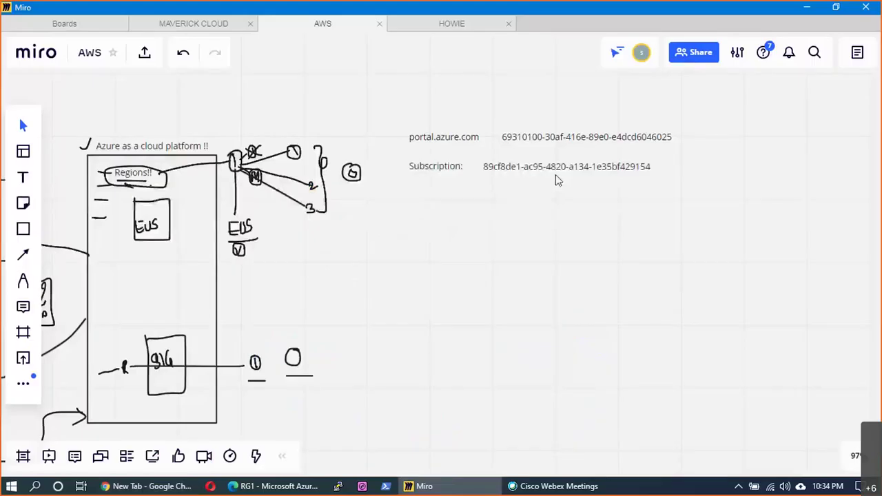
left_click(586, 168)
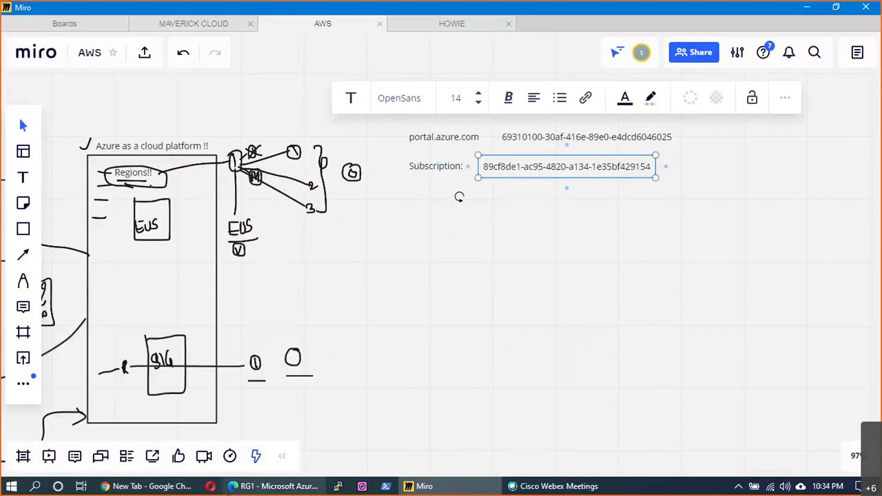
left_click(487, 237)
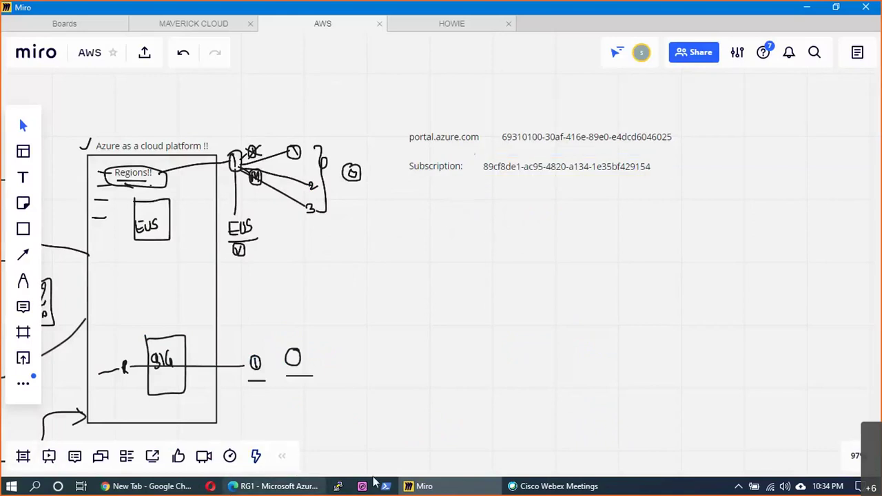
left_click_drag(464, 143, 455, 140)
left_click_drag(544, 147, 538, 147)
- Add a shrunken 'Azure Basics' heading above the notes and realign portal.azure.com beneath it
key("t")
left_click(415, 96)
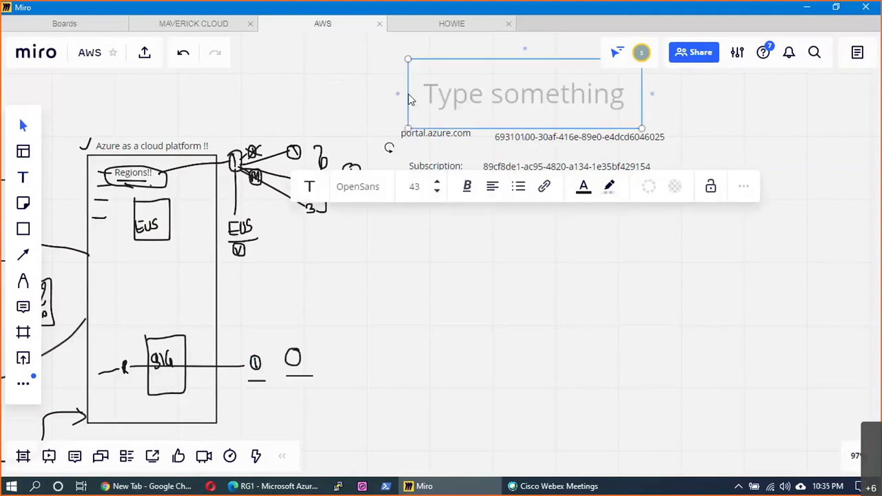
type("Azure Basi")
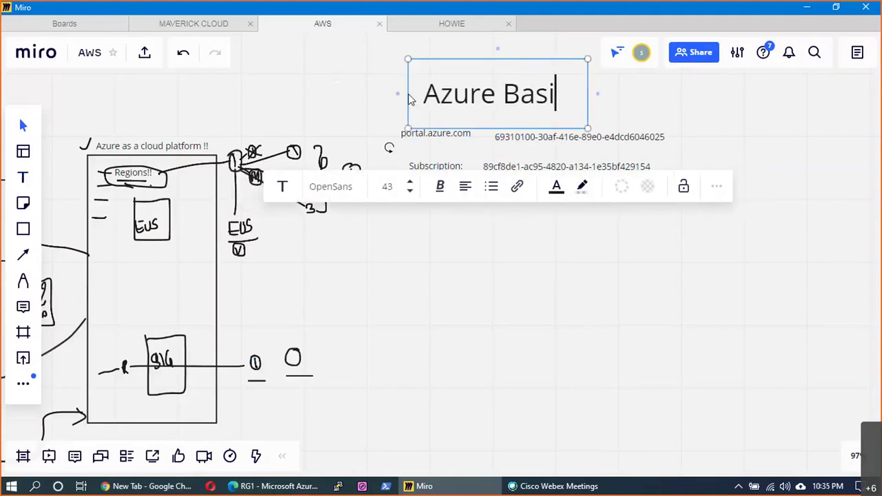
type("cs")
left_click_drag(615, 128, 460, 102)
left_click(467, 101)
left_click_drag(432, 147, 445, 138)
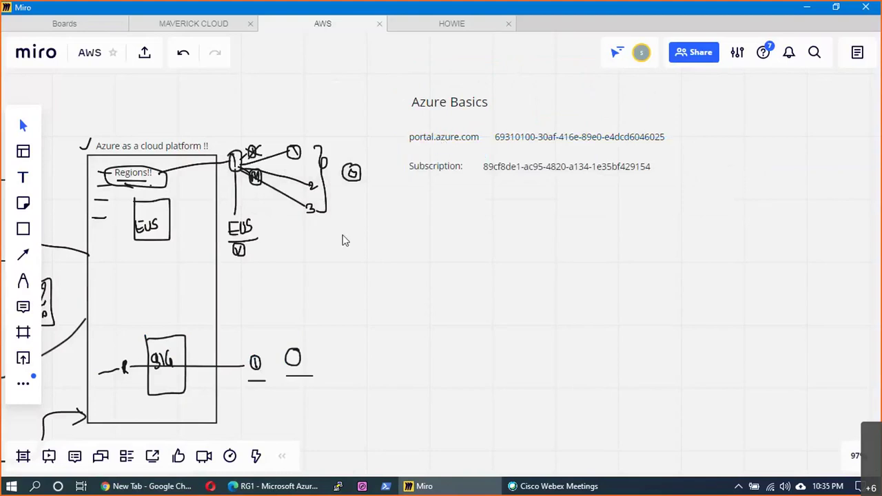
key("alt+Tab")
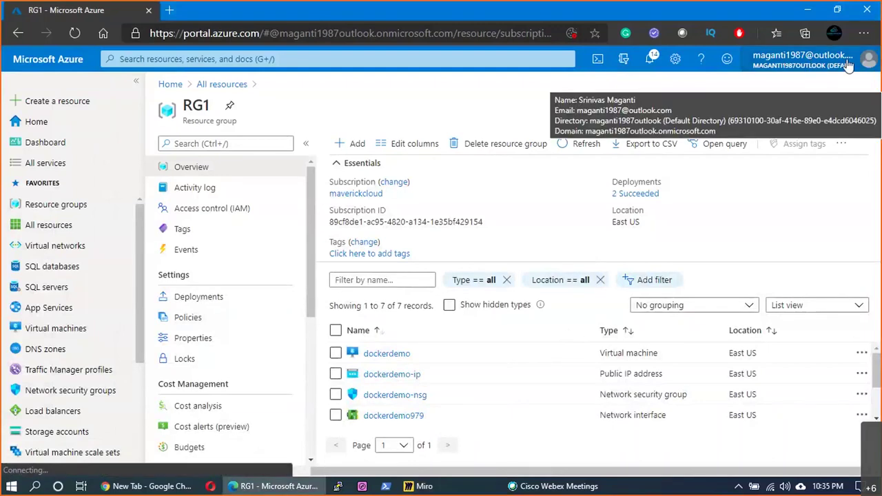
- Open Azure Active Directory from the account menu and copy the Tenant ID
left_click(831, 67)
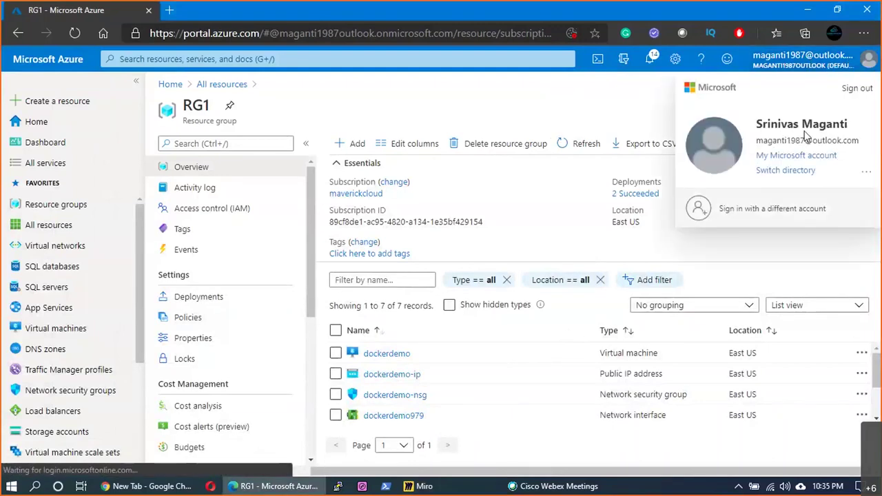
scroll(118, 317, "down", 3)
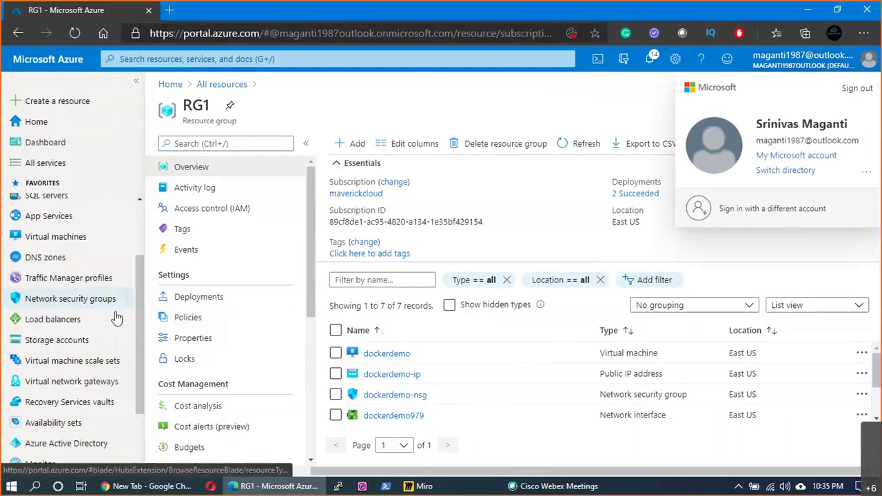
scroll(117, 317, "down", 3)
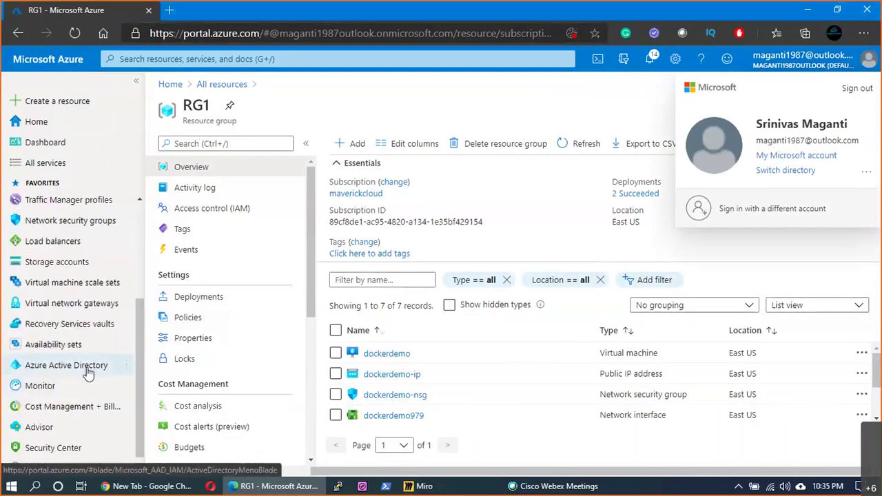
left_click(88, 373)
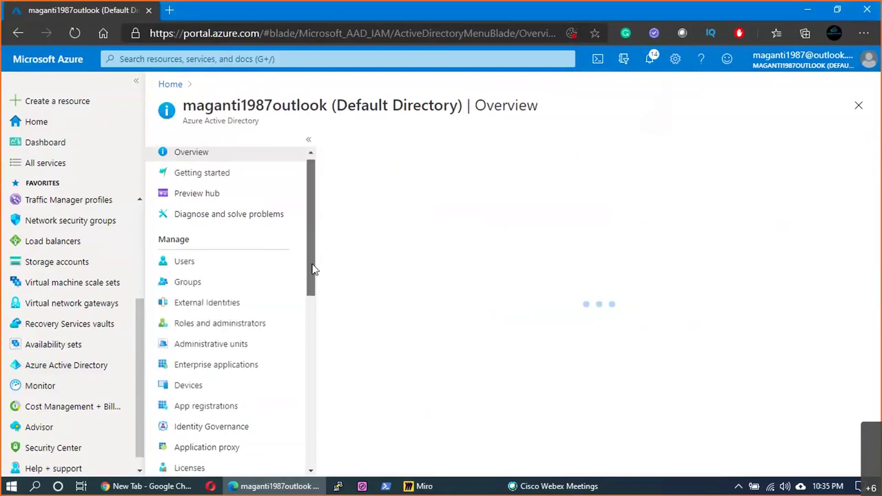
scroll(312, 269, "down", 3)
scroll(310, 294, "down", 3)
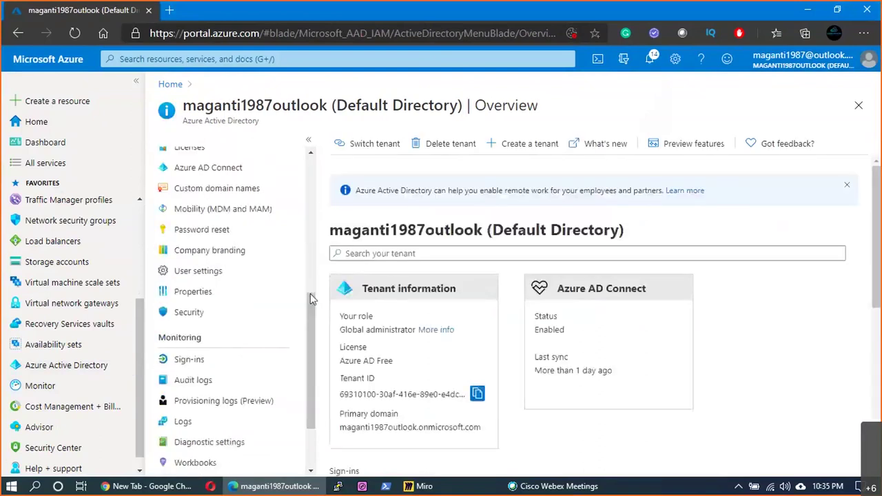
left_click_drag(313, 297, 309, 338)
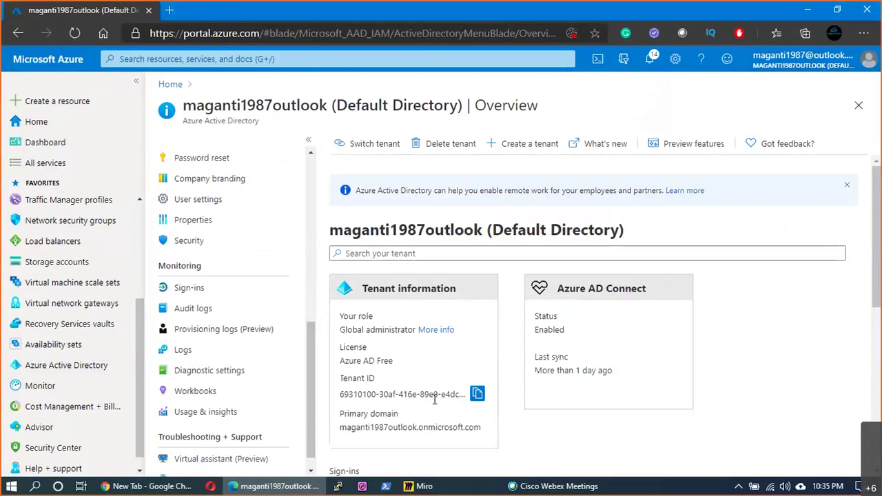
left_click(477, 394)
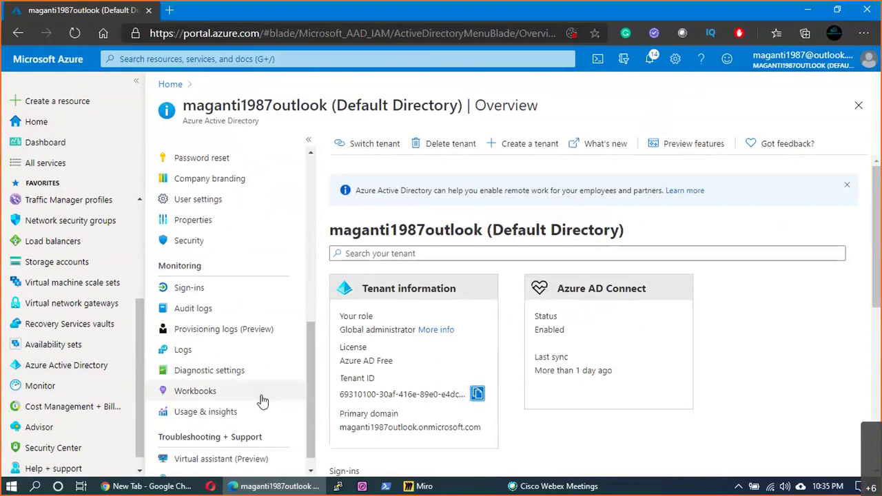
scroll(203, 399, "down", 1)
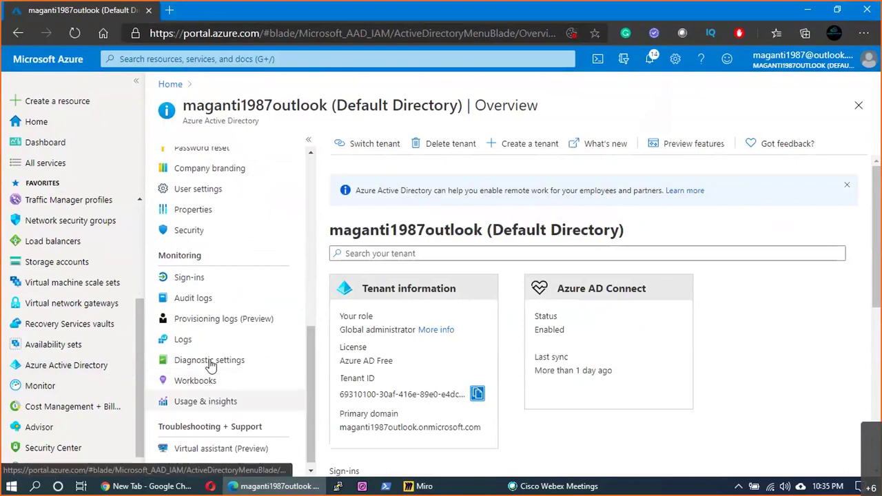
scroll(210, 366, "up", 2)
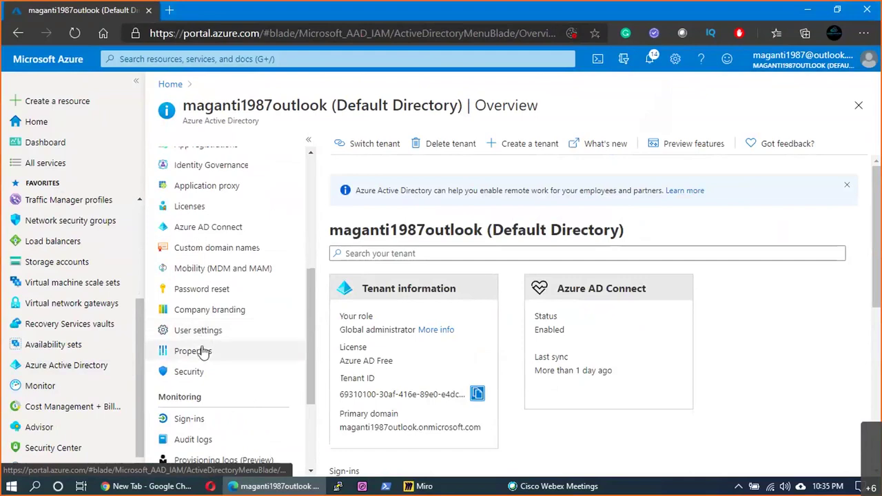
- On the directory's Properties page, copy and select the full Tenant ID, then return to Miro
left_click(193, 350)
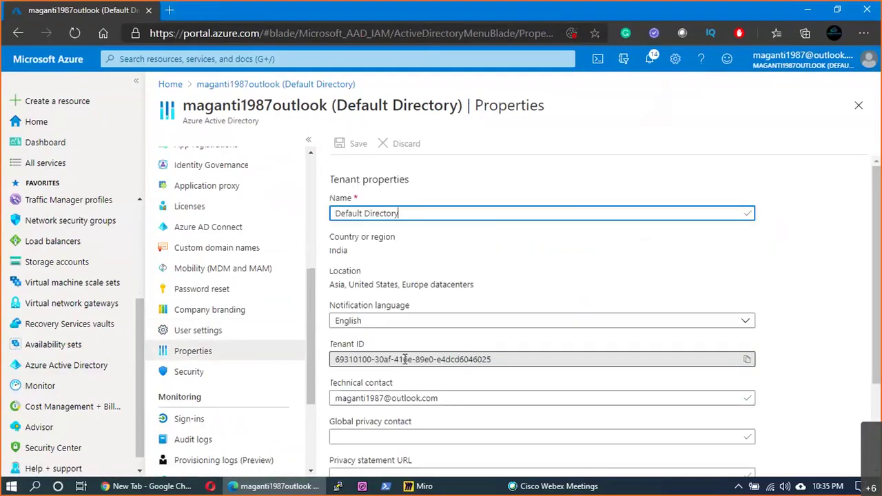
left_click(747, 359)
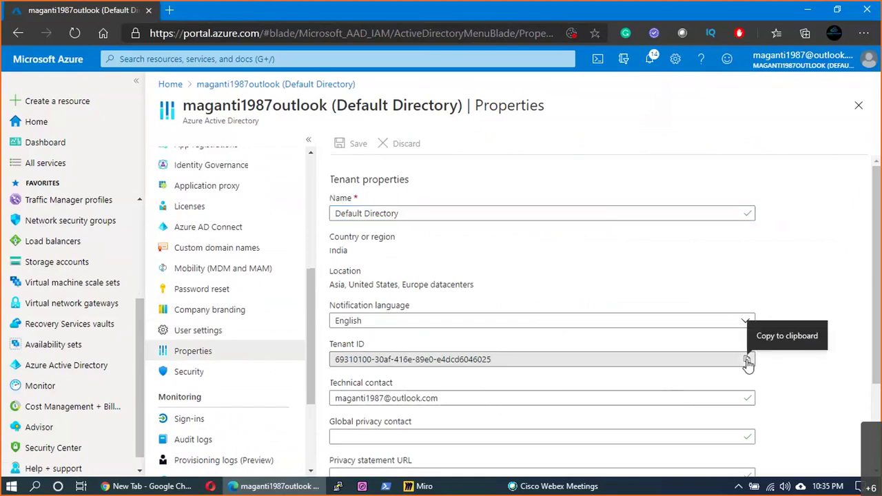
left_click(505, 361)
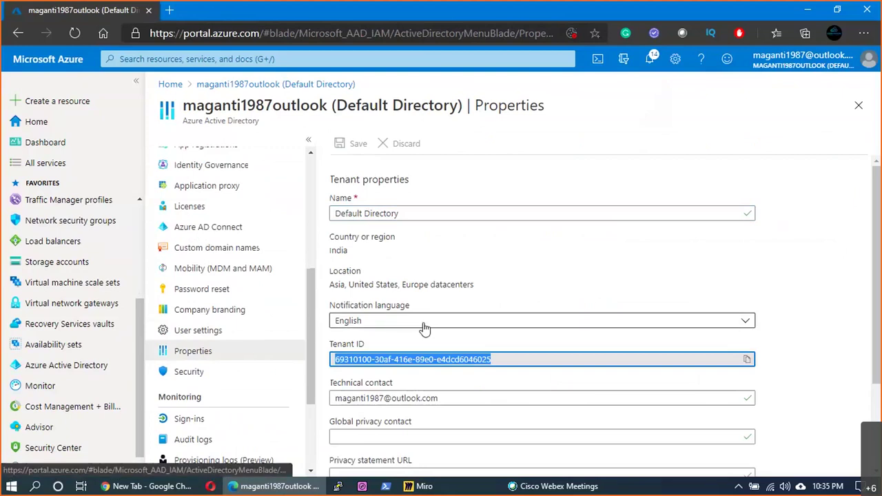
key("alt+Tab")
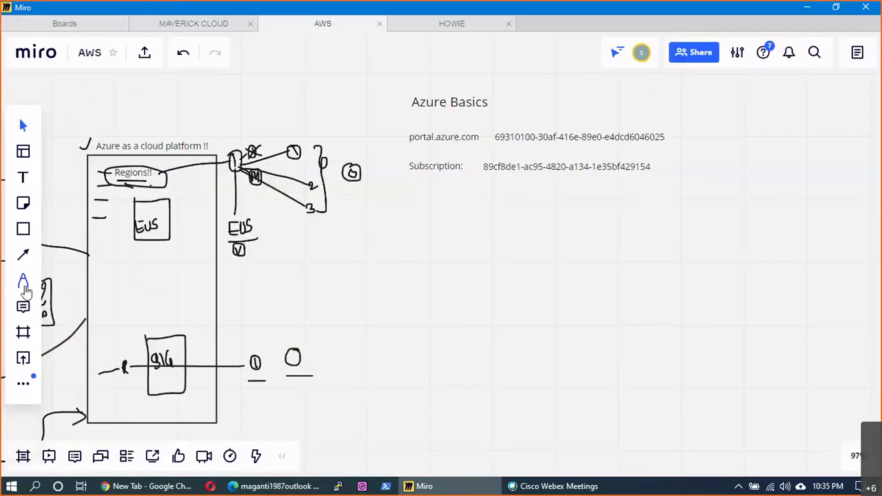
- Draw a red pen mark beside portal.azure.com, then open Cost Management + Billing in Azure
left_click(23, 284)
mouse_move(383, 133)
left_mouse_down()
mouse_move(391, 182)
mouse_move(386, 172)
mouse_move(452, 174)
left_mouse_up()
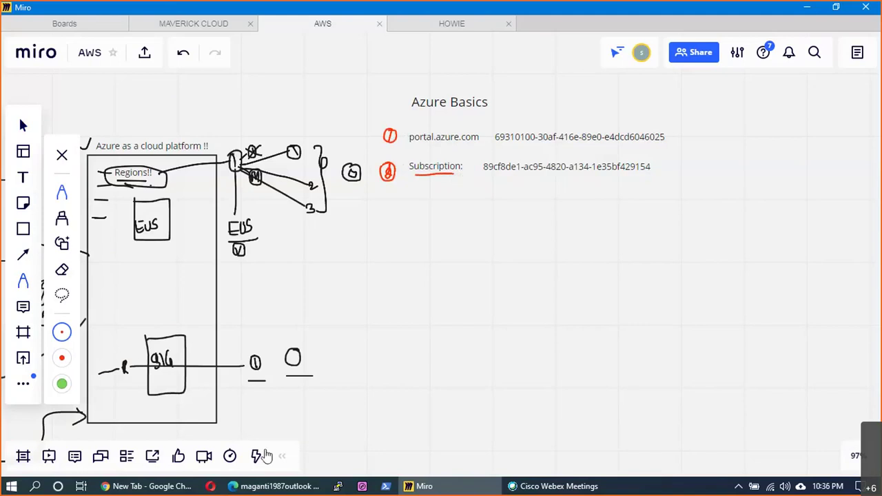
key("alt+Tab")
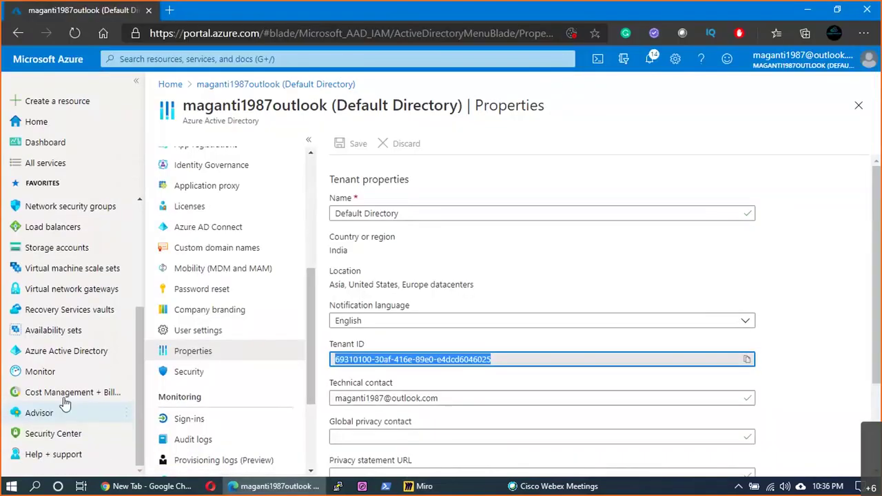
left_click(67, 399)
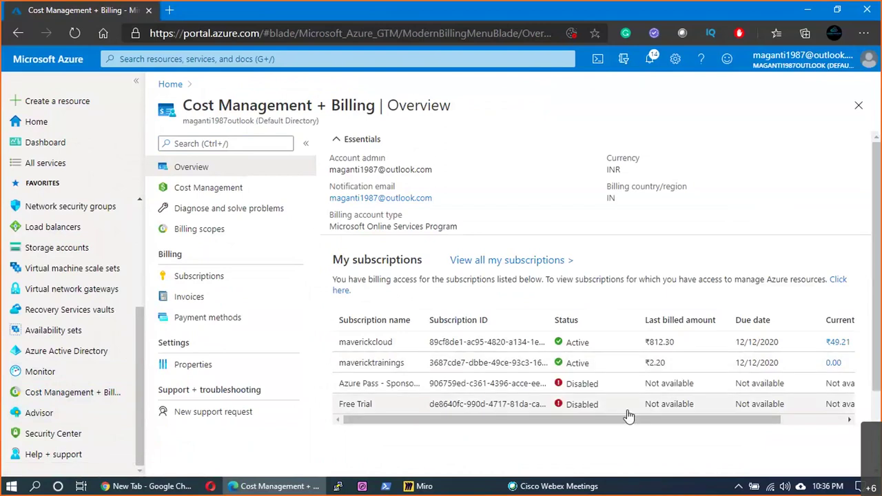
- Open the Subscriptions list under Cost Management + Billing and start a new subscription
left_click_drag(628, 419, 212, 298)
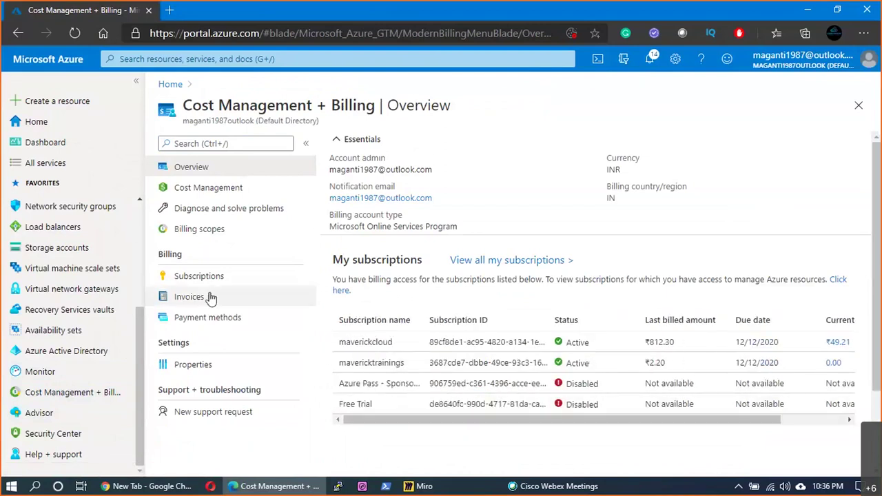
left_click(210, 277)
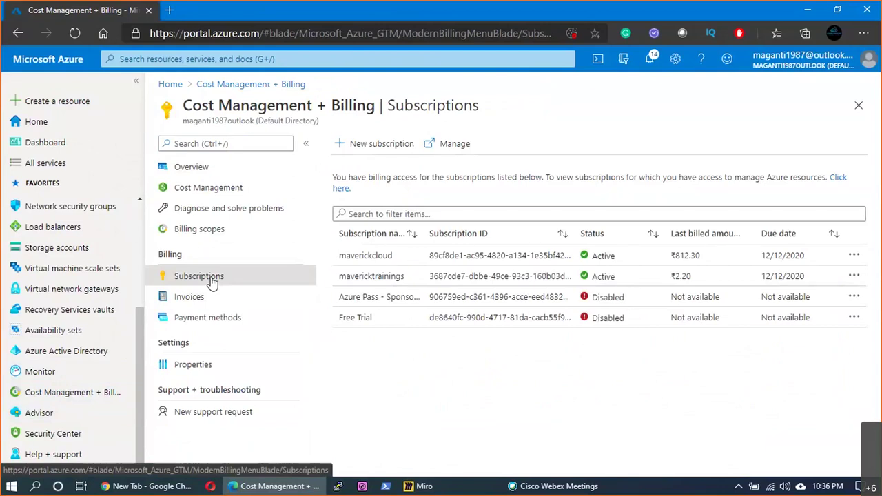
left_click(390, 153)
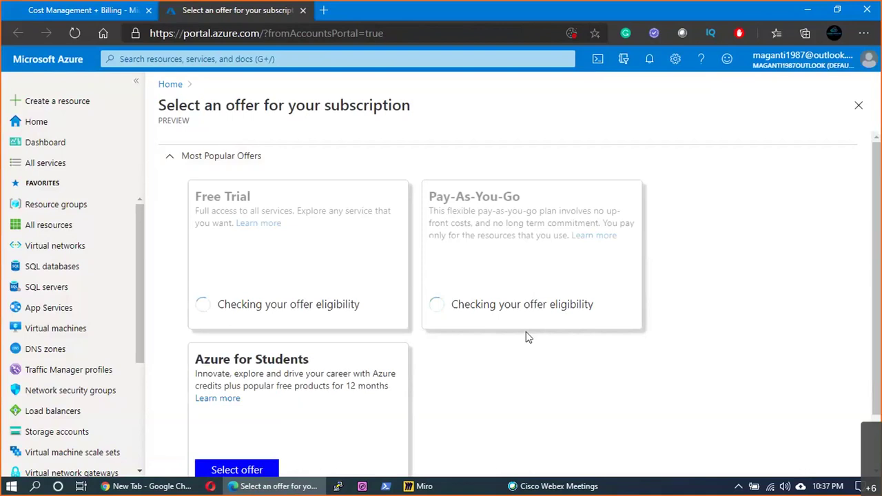
- Highlight the Azure for Students heading, description and 'for 12 months', then open its details page
scroll(526, 332, "down", 1)
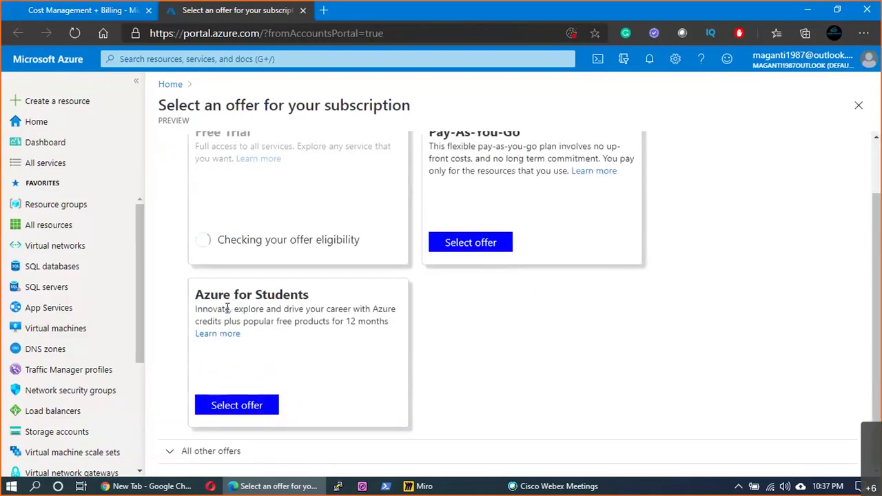
left_click_drag(204, 294, 290, 346)
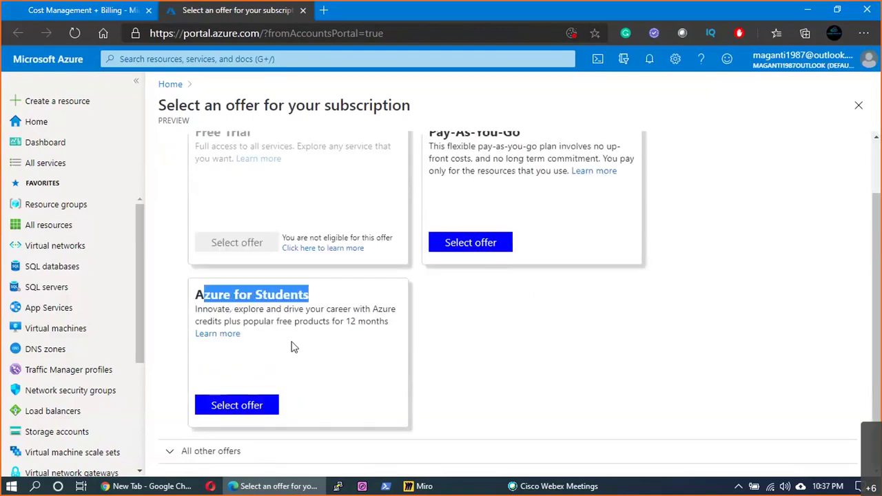
left_click(291, 347)
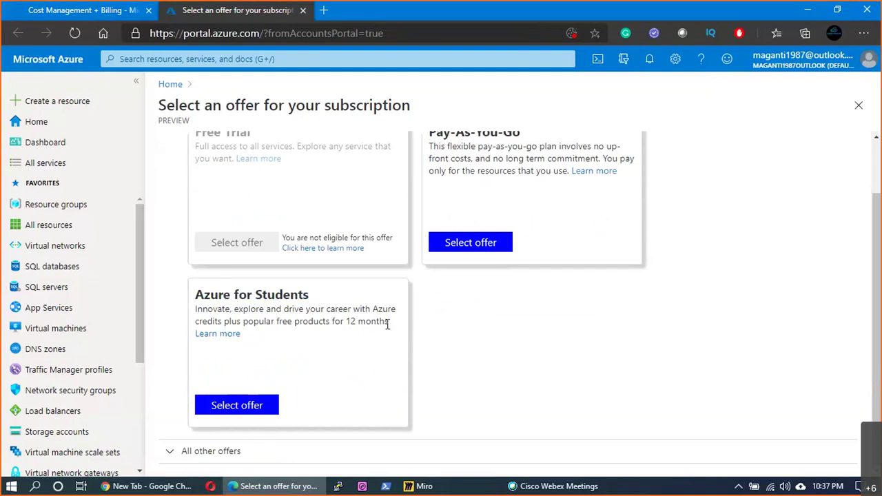
left_click_drag(387, 325, 36, 252)
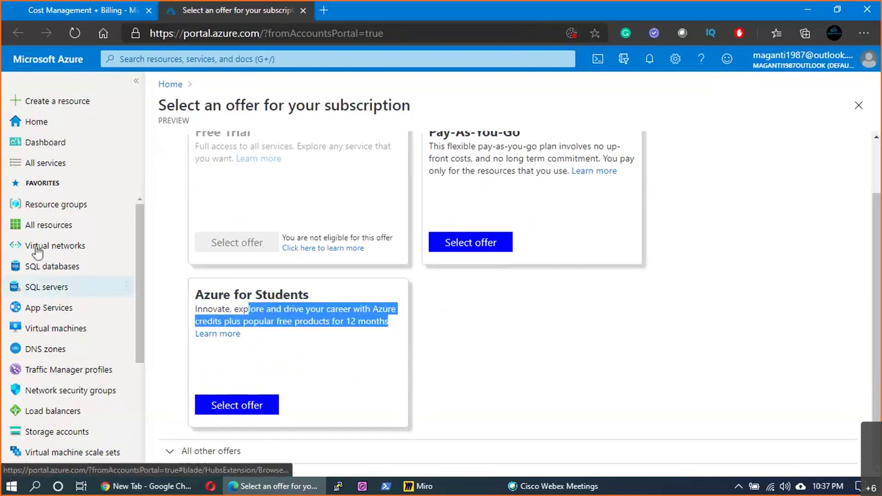
left_click(240, 352)
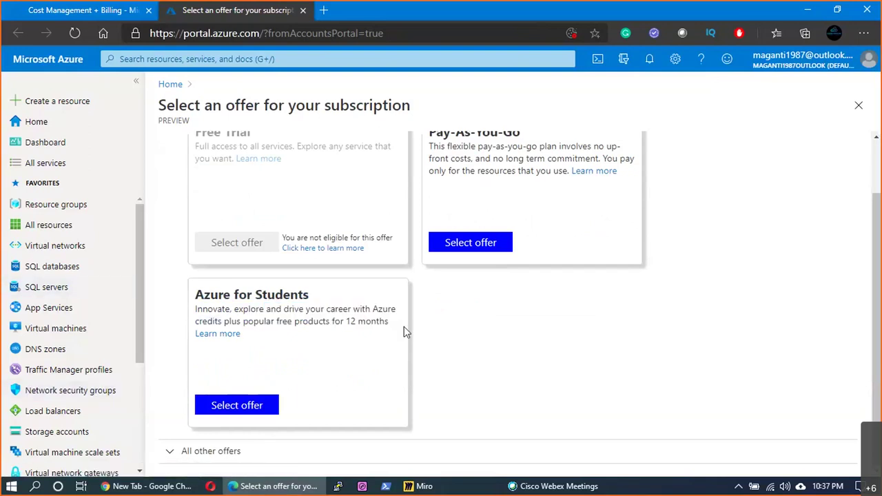
left_click_drag(405, 332, 329, 314)
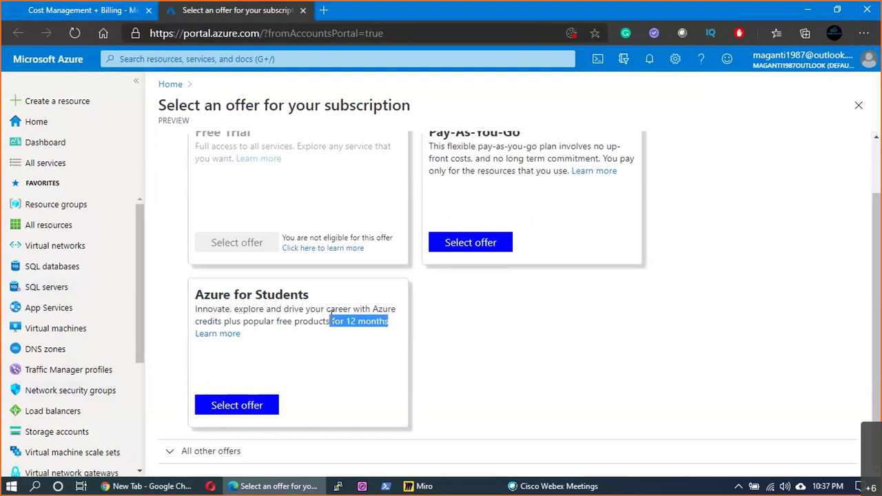
left_click(215, 336)
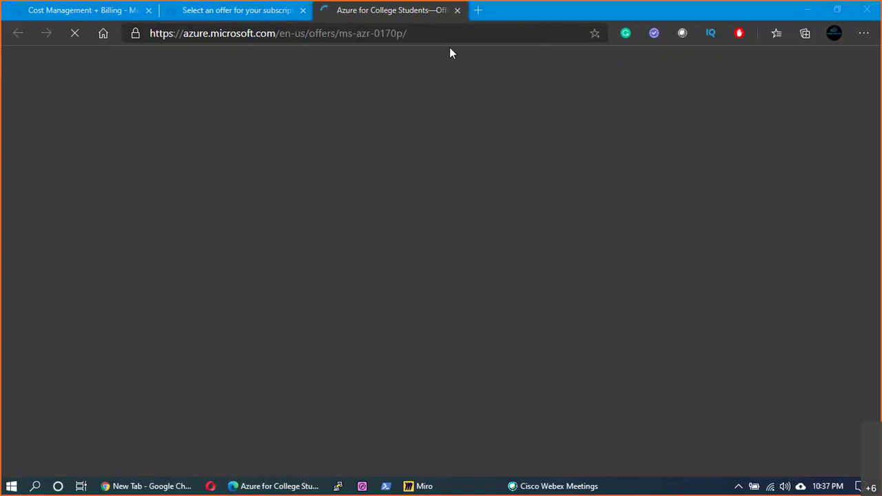
scroll(338, 303, "down", 2)
- Highlight the Free Trial offer in the offers list, then return to the Azure for Students page
scroll(352, 314, "down", 1)
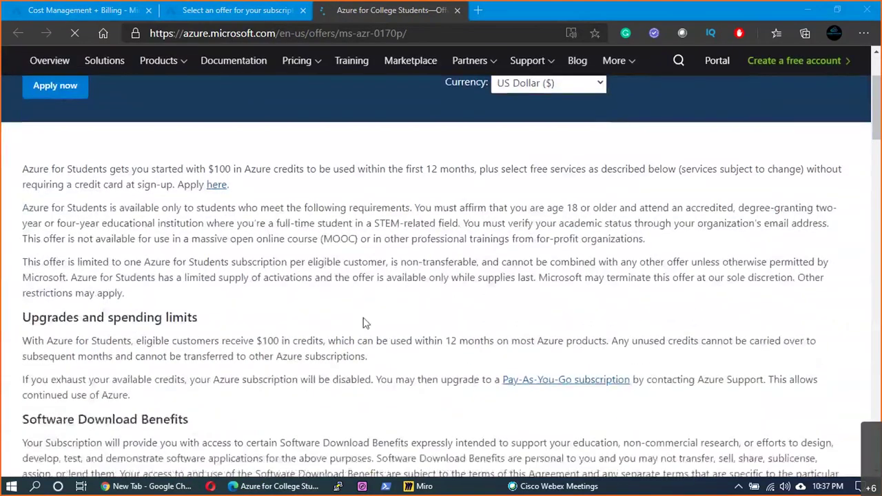
scroll(351, 318, "up", 2)
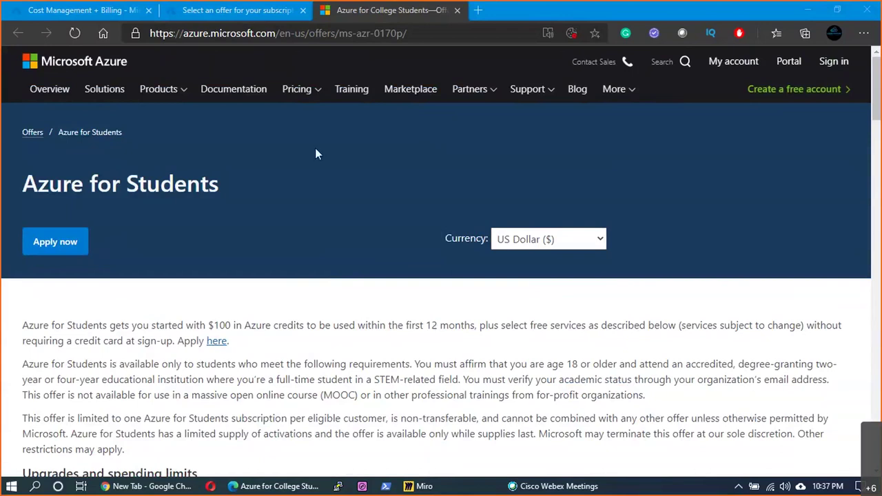
key("ctrl+shift+Tab")
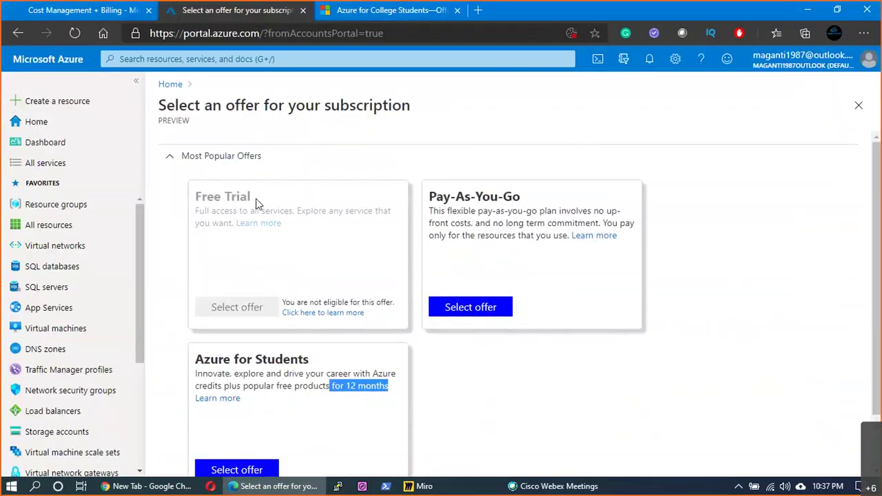
triple_click(256, 204)
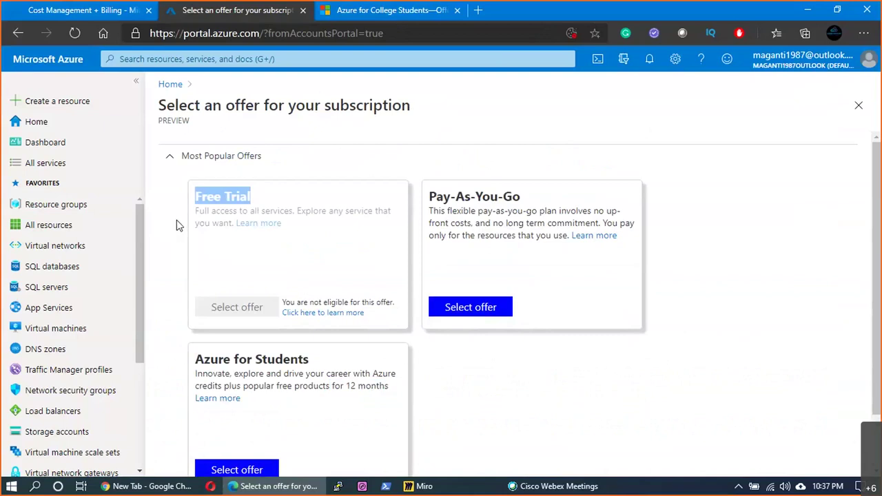
left_click(364, 15)
scroll(543, 337, "down", 2)
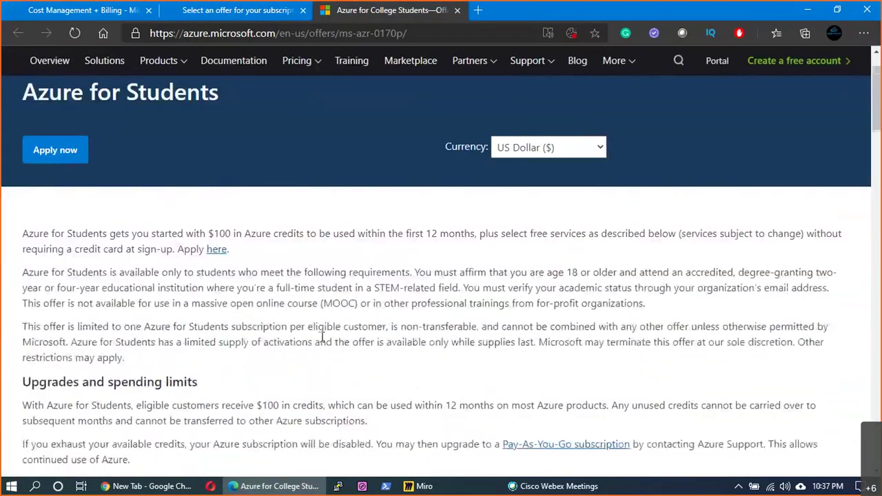
scroll(543, 338, "down", 1)
scroll(543, 337, "up", 3)
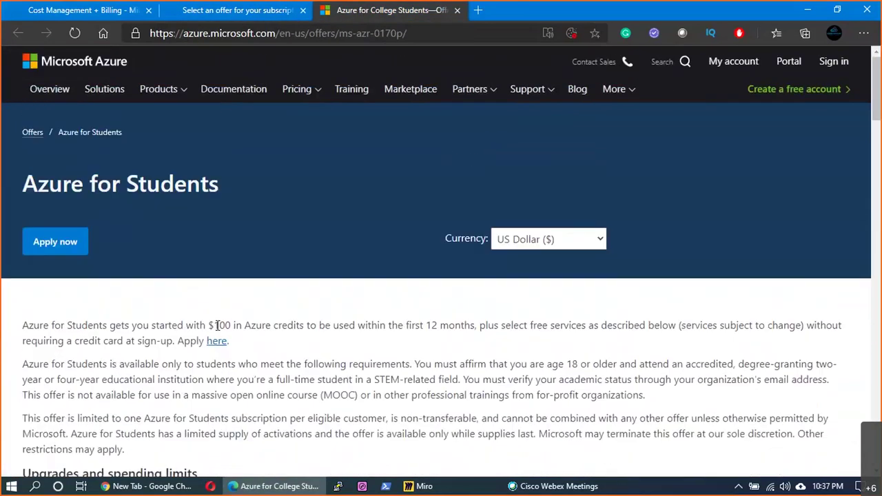
- Highlight the 100 credit amount, switch the currency to Indian Rupee, and apply for the offer
double_click(216, 325)
left_click(576, 245)
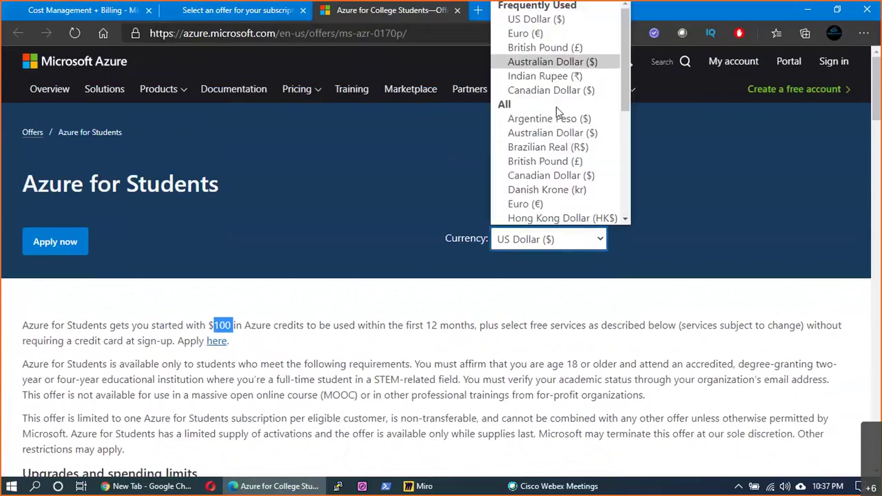
left_click(544, 76)
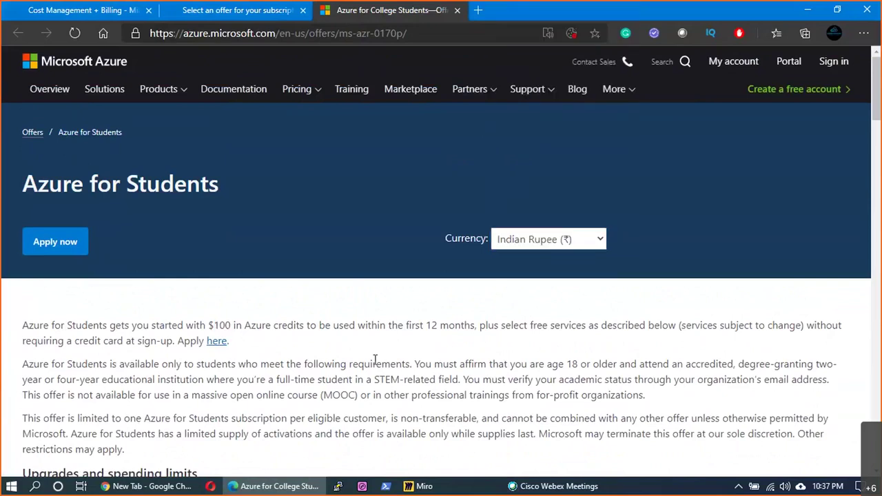
scroll(375, 359, "down", 3)
scroll(487, 360, "up", 1)
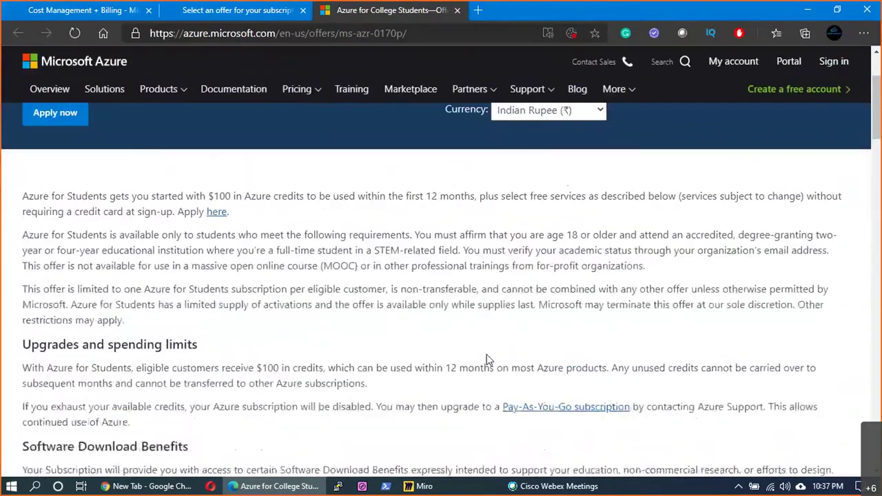
scroll(486, 360, "down", 15)
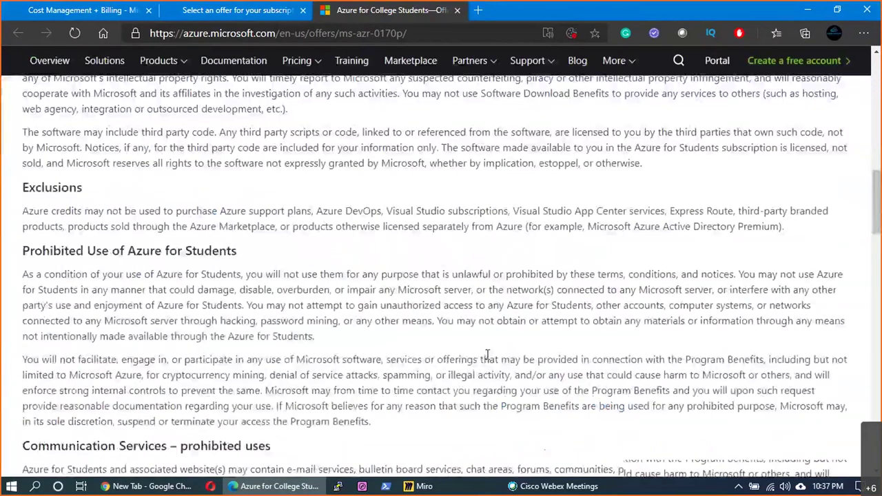
scroll(489, 353, "down", 5)
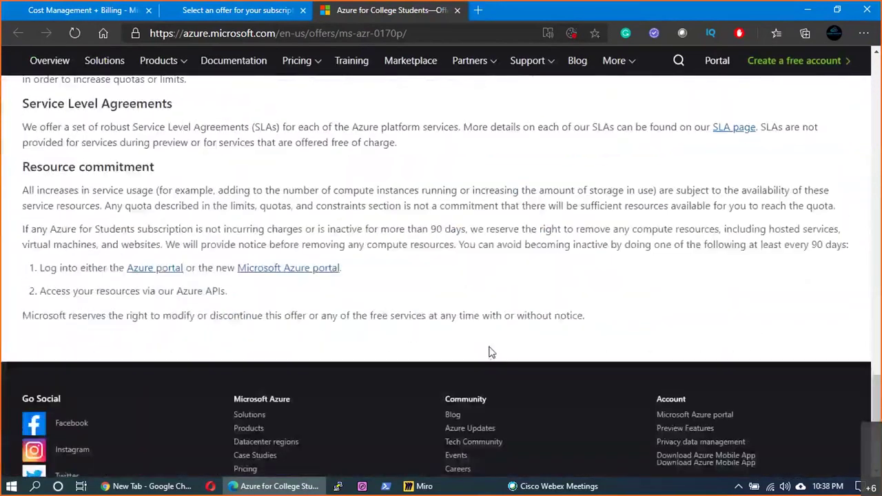
scroll(490, 348, "up", 10)
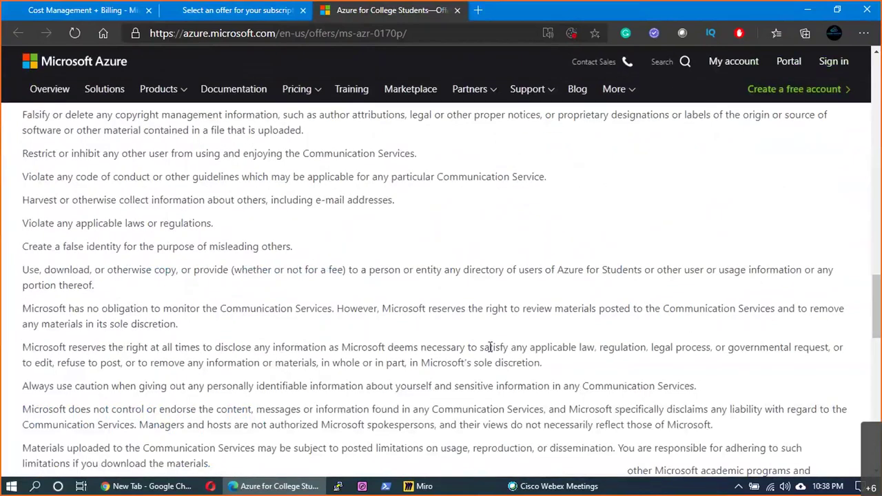
scroll(488, 335, "up", 8)
scroll(486, 330, "up", 10)
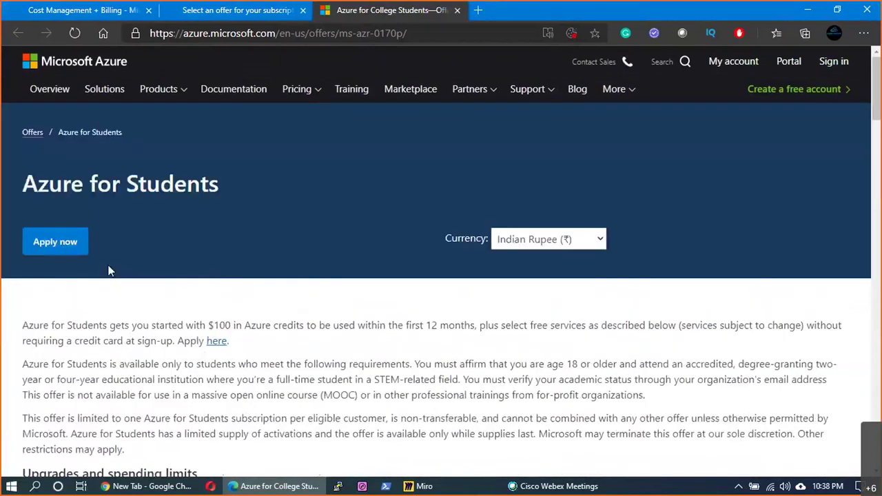
left_click(51, 246)
scroll(310, 363, "down", 1)
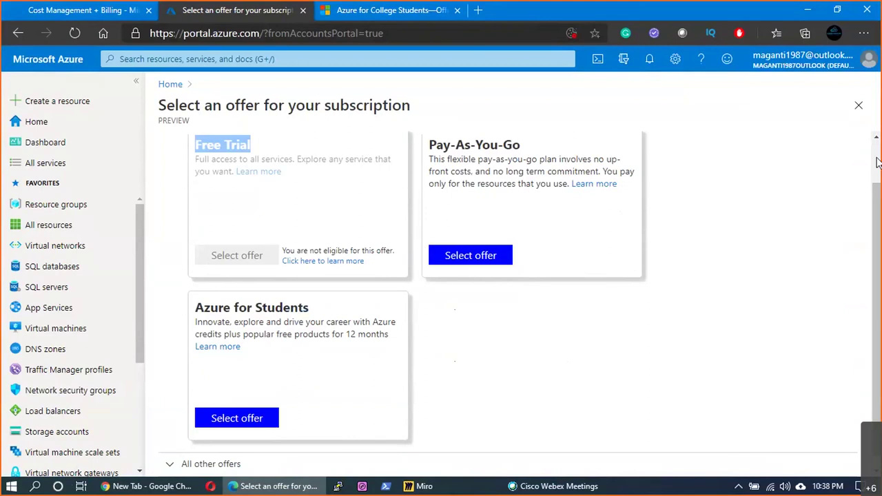
- Return to the Azure for Students tab and start switching windows
key("ctrl+Tab")
key("alt+Tab")
key("Tab")
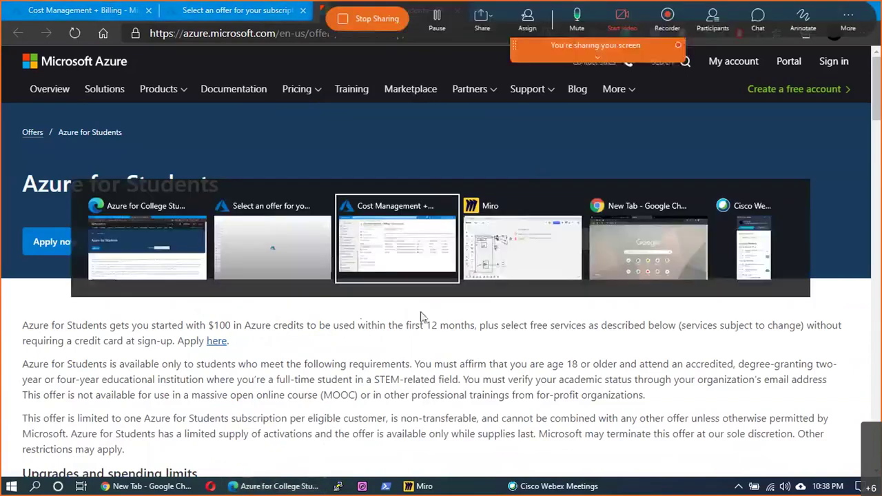
- Back in Miro, draw a red check beside the Subscription ID and discard a trial text box
key("alt+Tab")
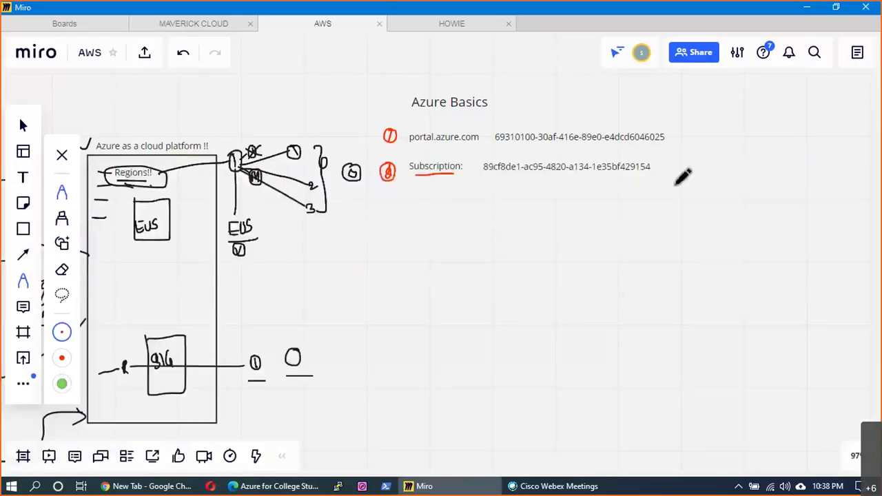
left_click_drag(660, 163, 673, 157)
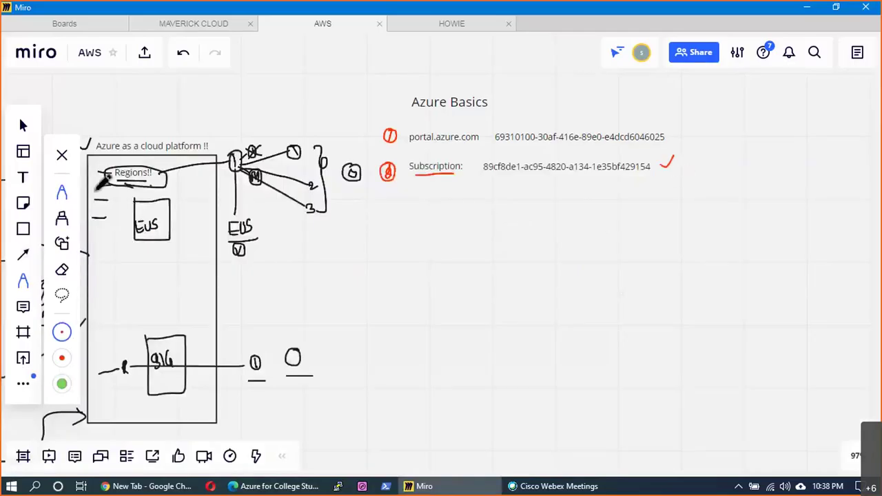
key("t")
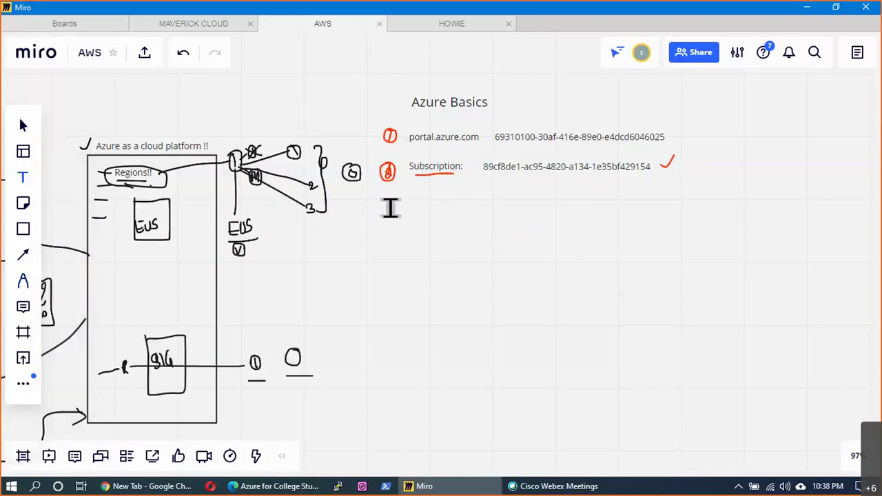
left_click(390, 208)
type("3")
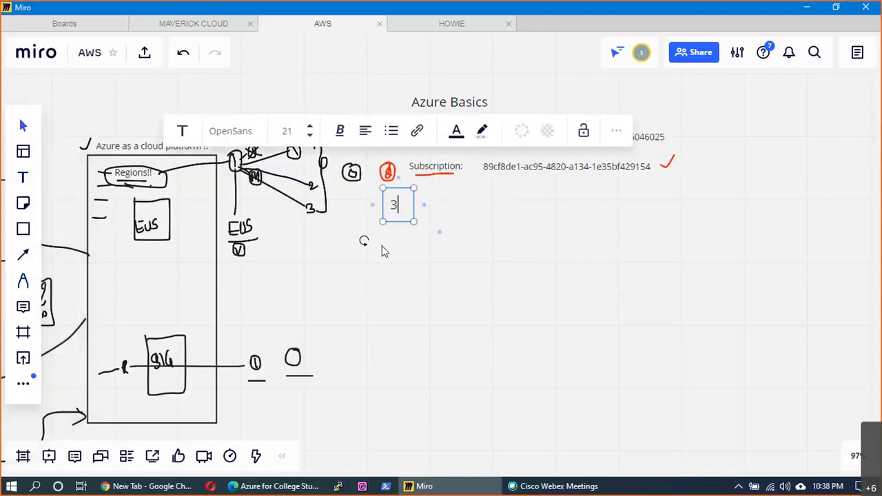
key("BackSpace")
type("1.")
key("BackSpace")
left_click_drag(485, 222, 472, 219)
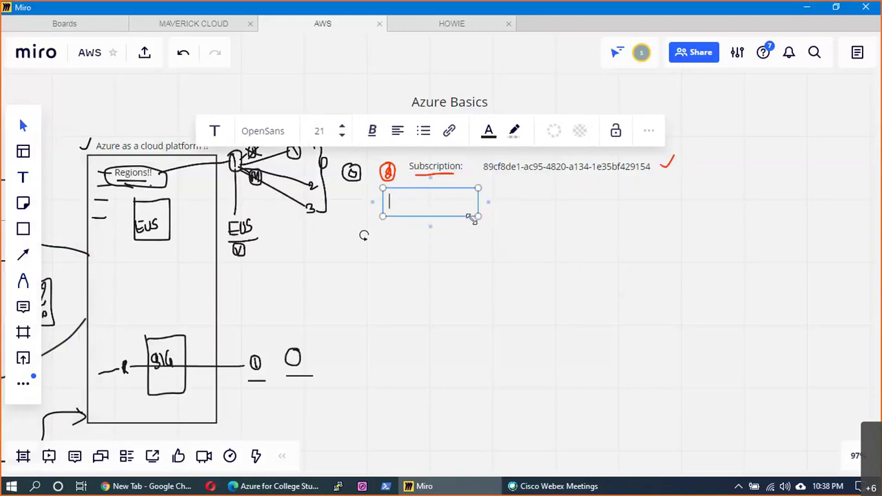
key("Escape")
scroll(59, 227, "left", 1)
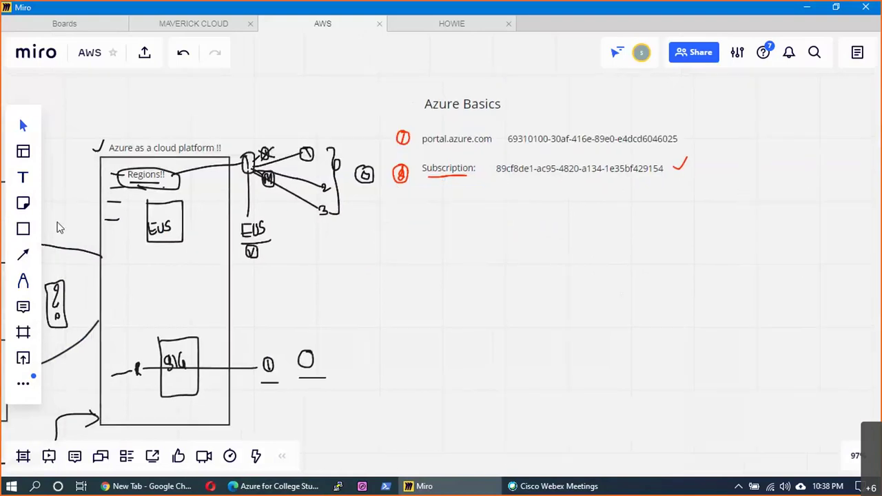
- Add a 'Resource Groups' label below Subscription, move it left and shrink it to 16 pt
left_click(23, 178)
left_click(431, 200)
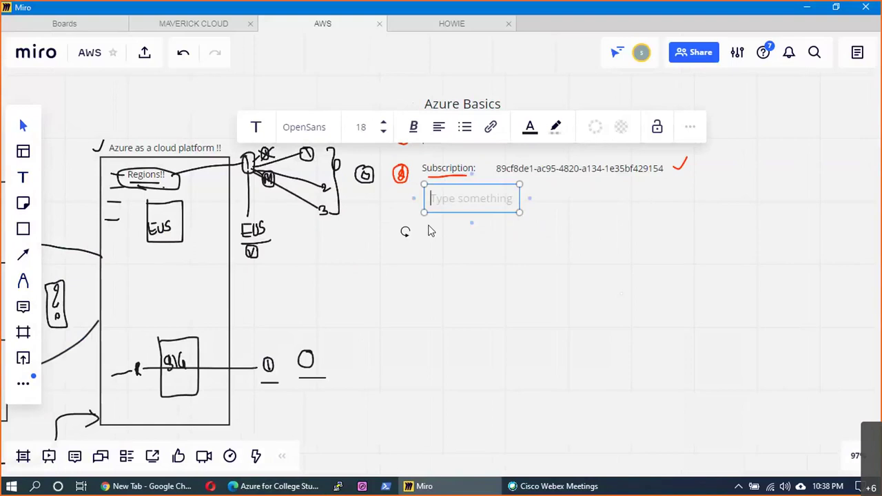
type("R")
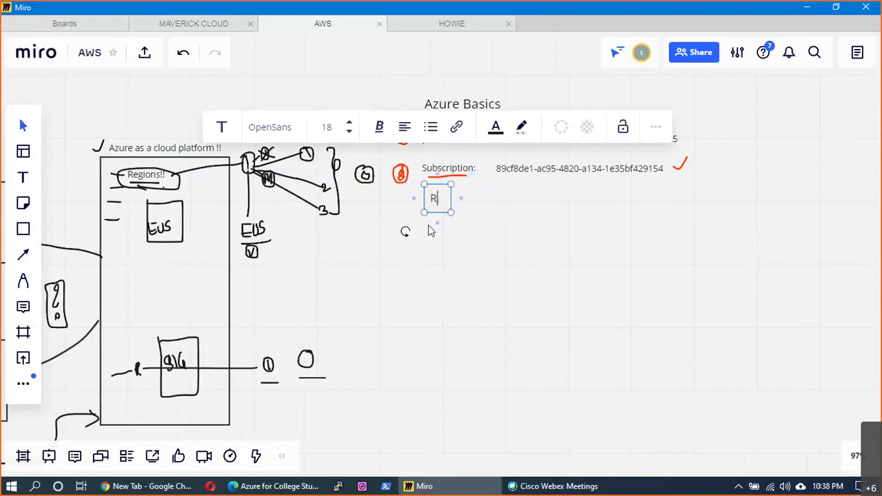
type("esource G")
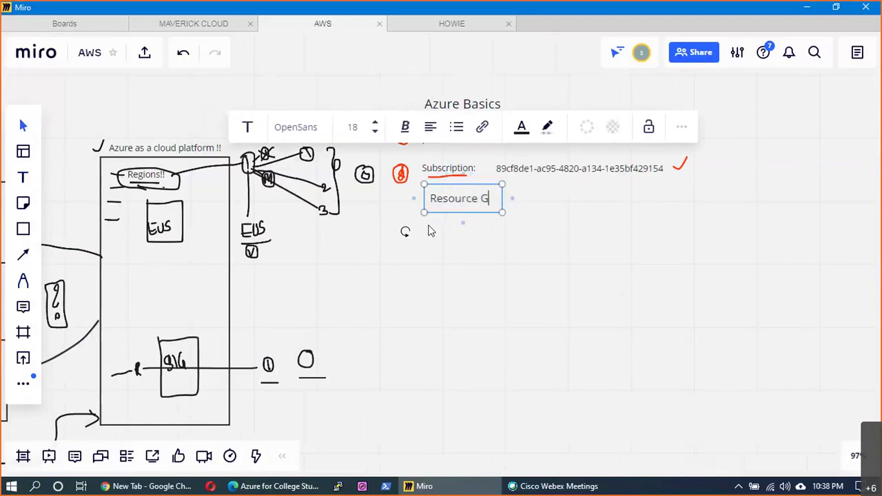
type("roups !!")
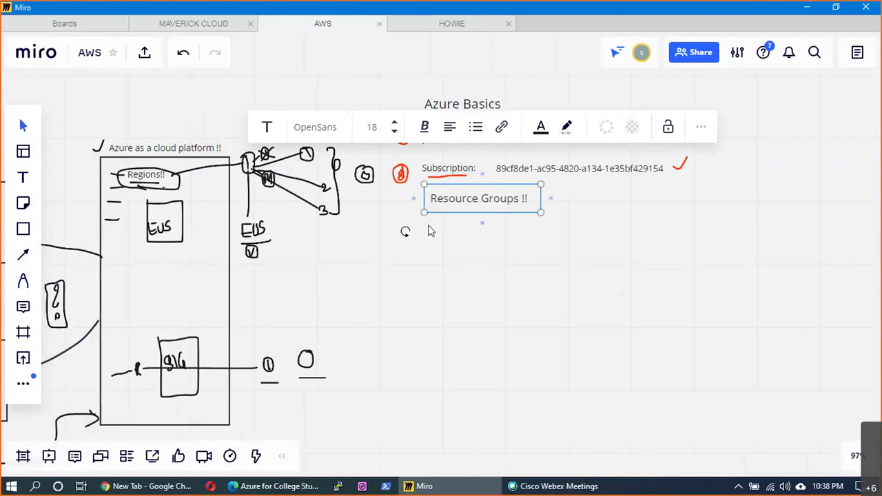
key("BackSpace")
key("BackSpace")
key("BackSpace")
left_click_drag(485, 205, 480, 205)
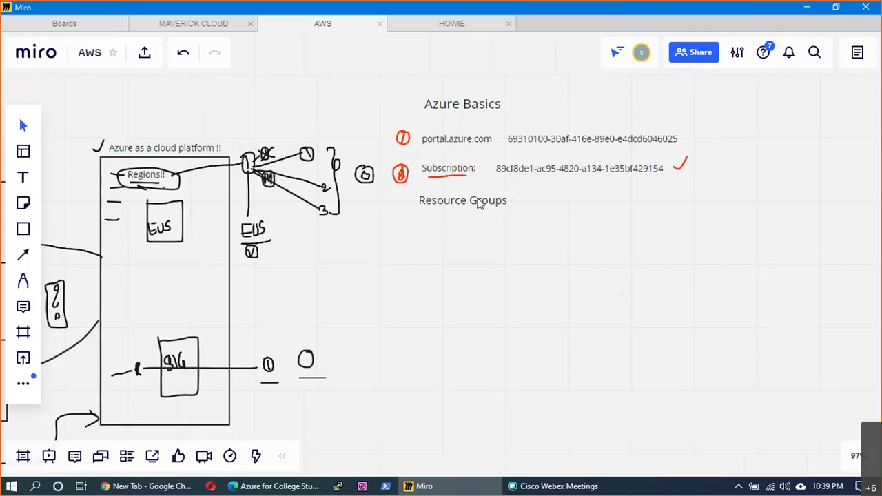
double_click(480, 202)
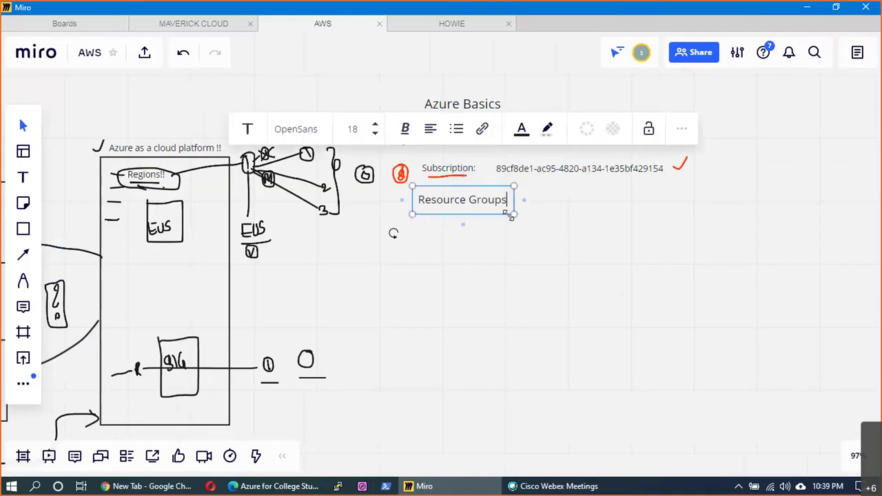
left_click_drag(511, 216, 503, 211)
left_click(565, 239)
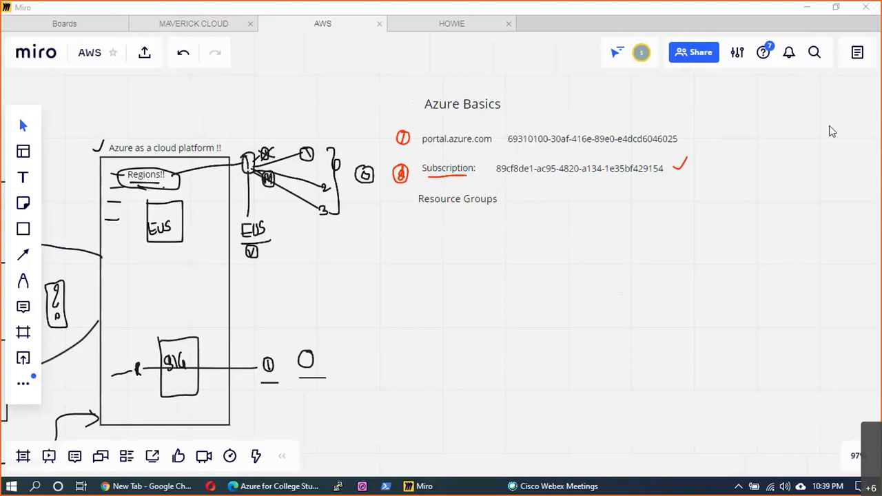
- Pan the board so the Azure Basics notes sit on the left
double_click(510, 200)
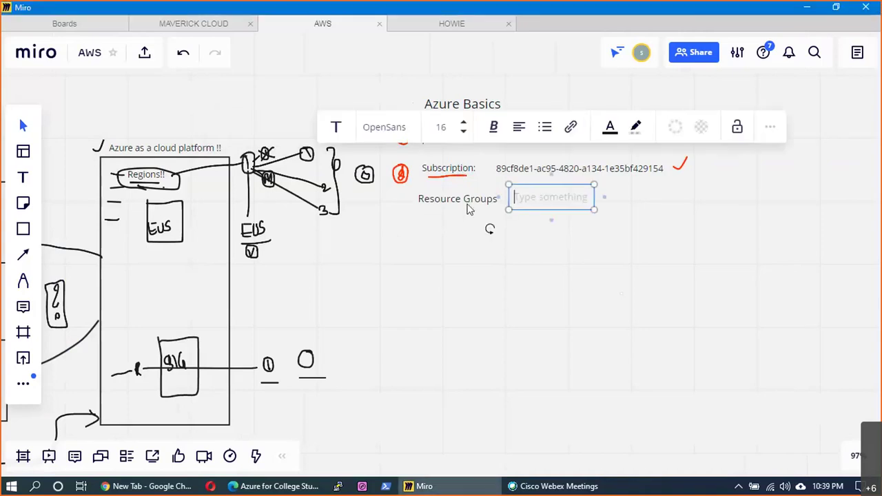
left_click(467, 207)
left_click(563, 288)
left_click_drag(633, 345, 286, 329)
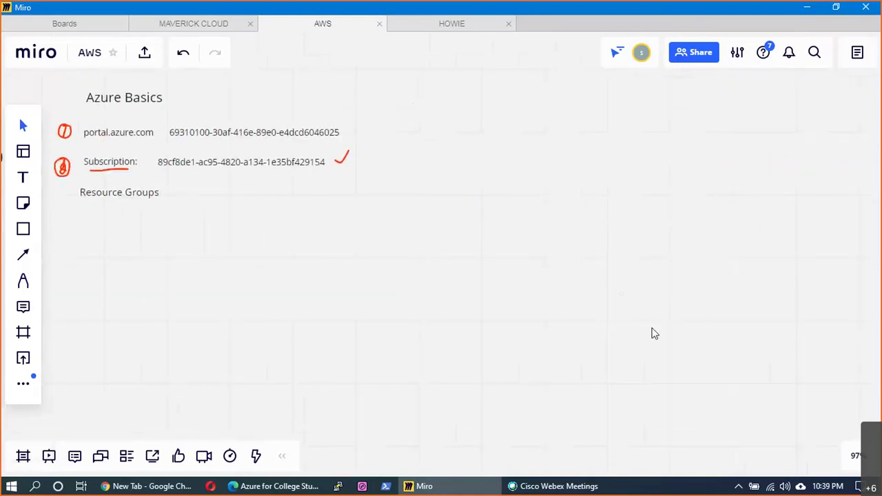
left_click_drag(655, 333, 653, 327)
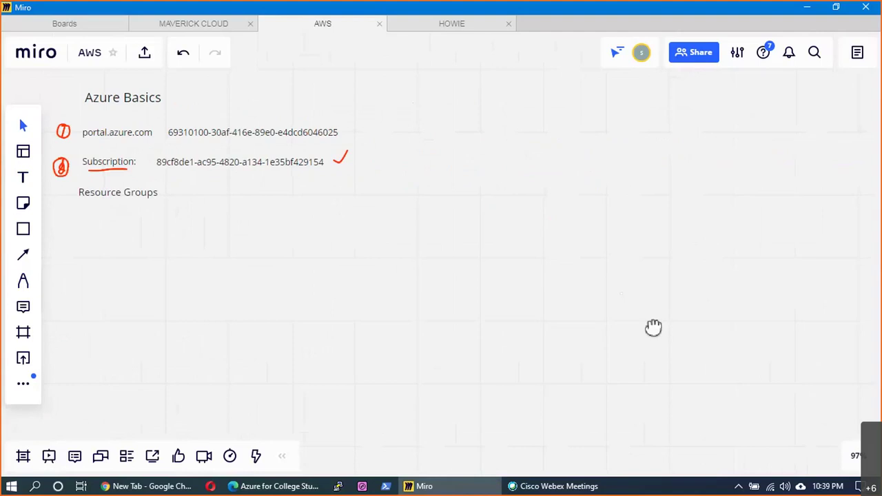
left_click(23, 229)
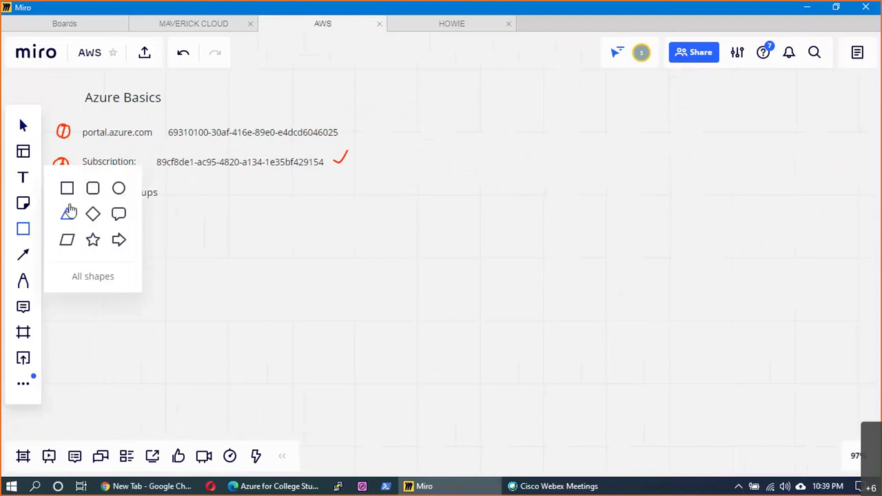
- Draw a large rectangle to the right of the notes and nudge it lower
left_click(66, 188)
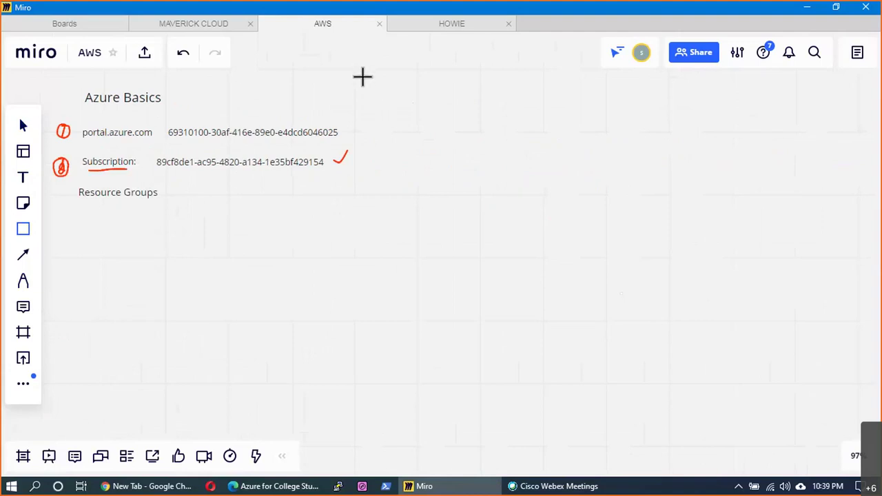
left_click_drag(362, 77, 718, 271)
mouse_move(744, 330)
left_mouse_down()
mouse_move(815, 398)
mouse_move(824, 362)
left_mouse_up()
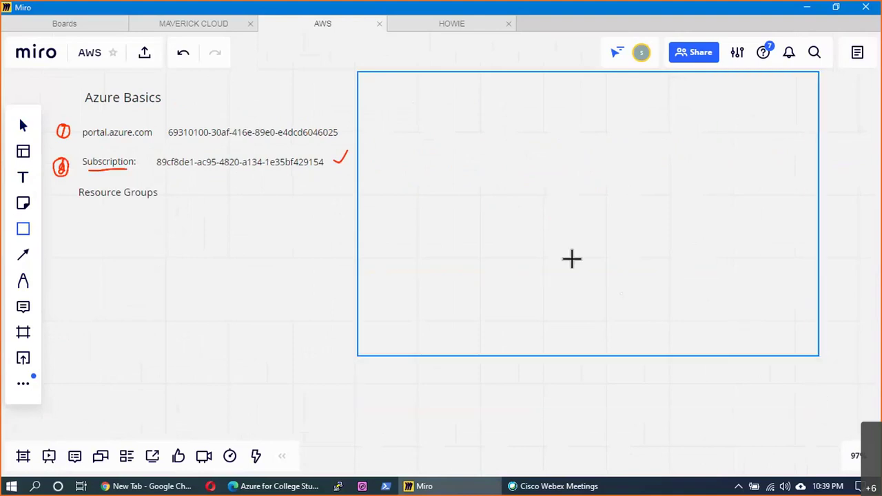
left_click_drag(451, 289, 454, 305)
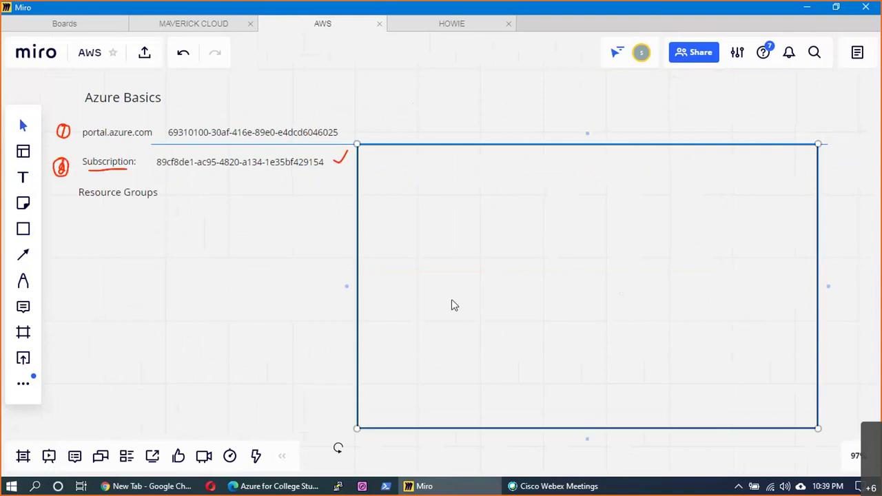
left_click(281, 304)
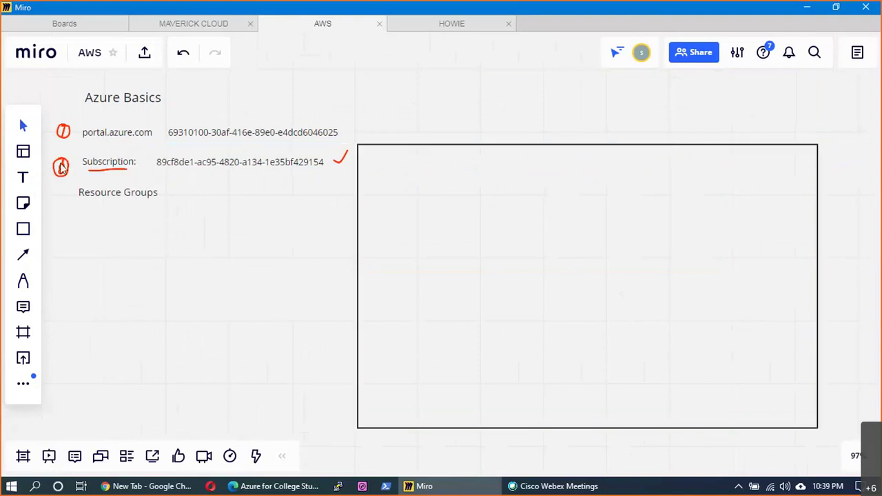
- Add a 'Portal.Azure.com' label above the rectangle and move the subscription ID inside it
left_click(24, 179)
left_click(375, 133)
type("P")
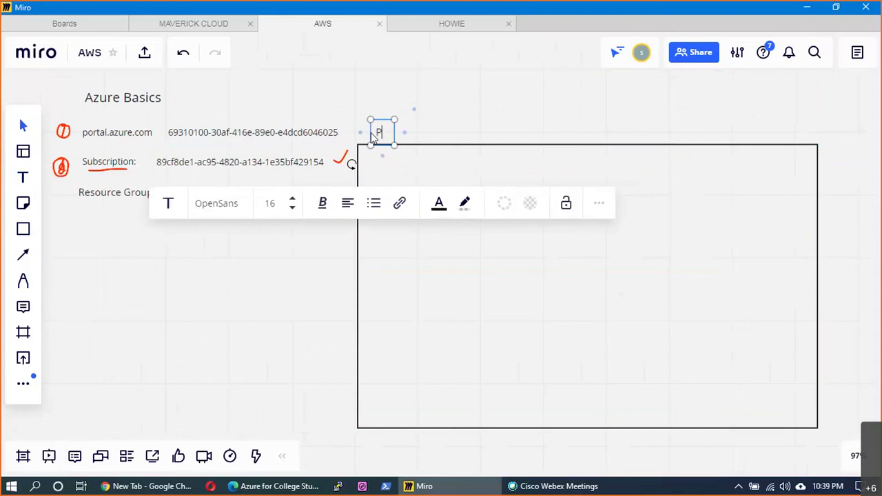
type("ortal.Az")
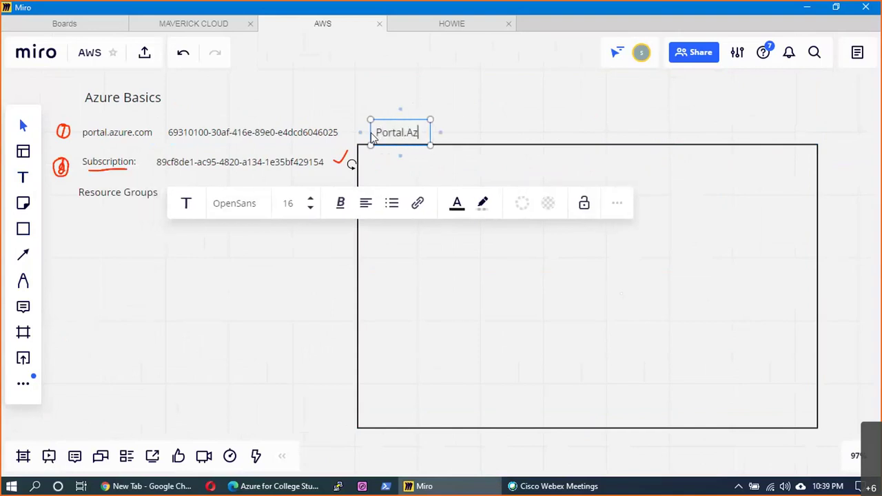
type("ure.com")
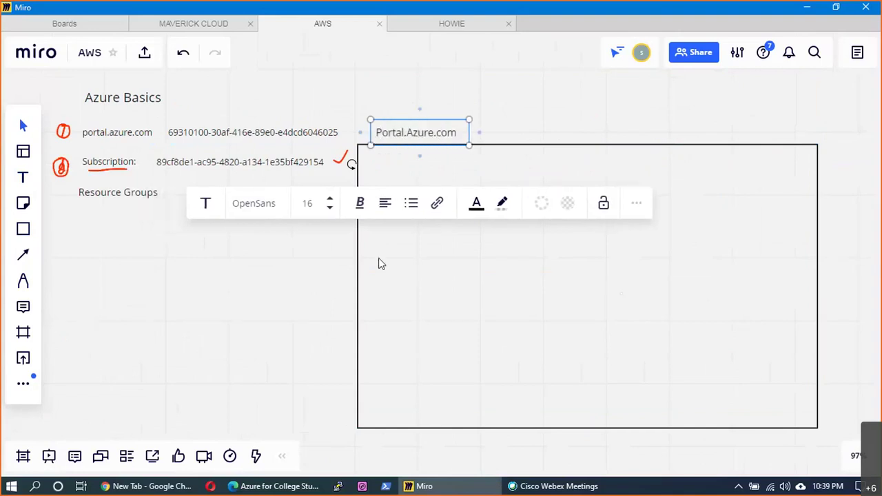
left_click(379, 263)
left_click(259, 139)
double_click(258, 135)
left_click_drag(296, 136, 613, 138)
left_click_drag(296, 314, 191, 287)
left_click_drag(146, 171, 615, 147)
- Move the Subscription: label into the rectangle beside its ID and delete the red check mark
scroll(103, 165, "left", 3)
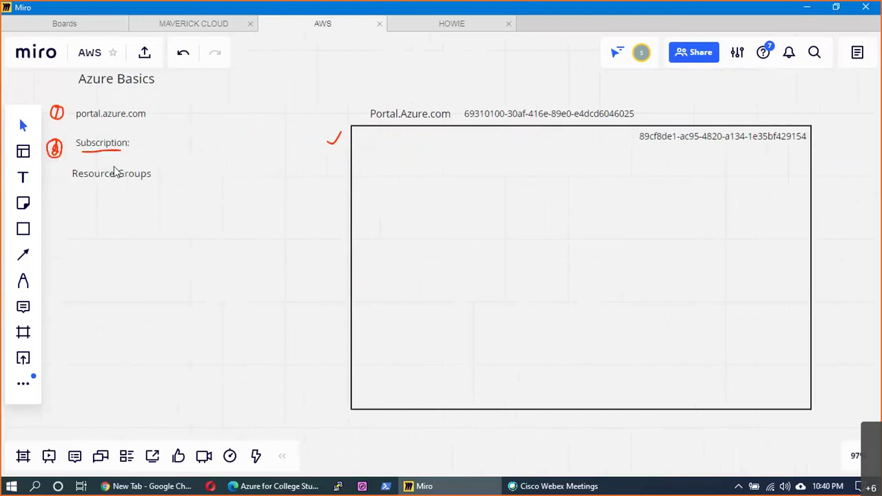
key("ctrl+x")
key("ctrl+v")
left_click_drag(612, 138, 615, 141)
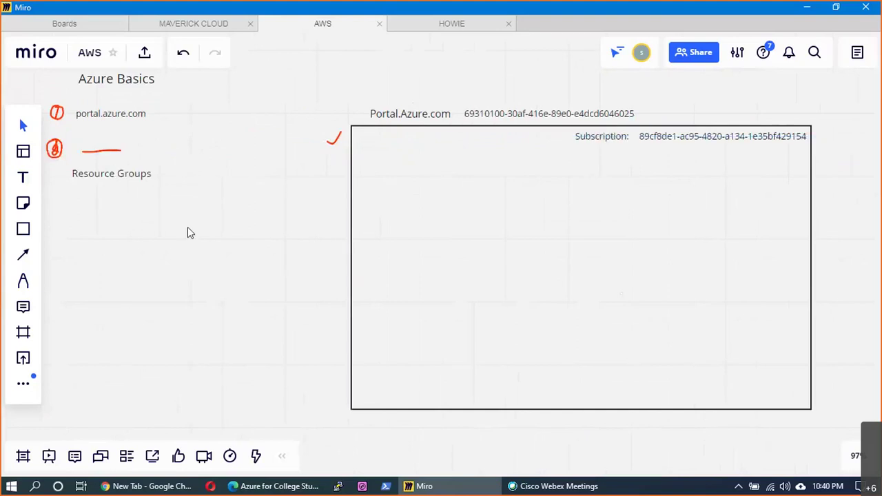
left_click_drag(188, 227, 60, 221)
left_click(204, 138)
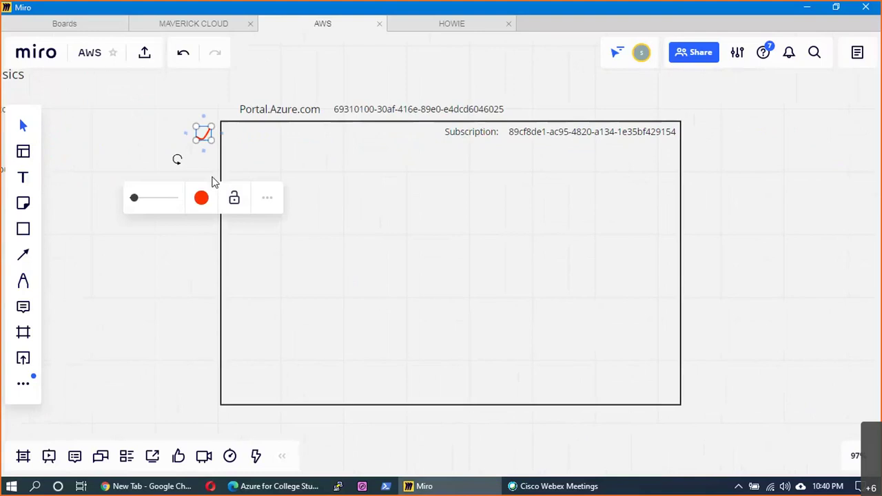
key("Delete")
- Widen the rectangle to the right and line up the Subscription: label with its ID
left_click(515, 282)
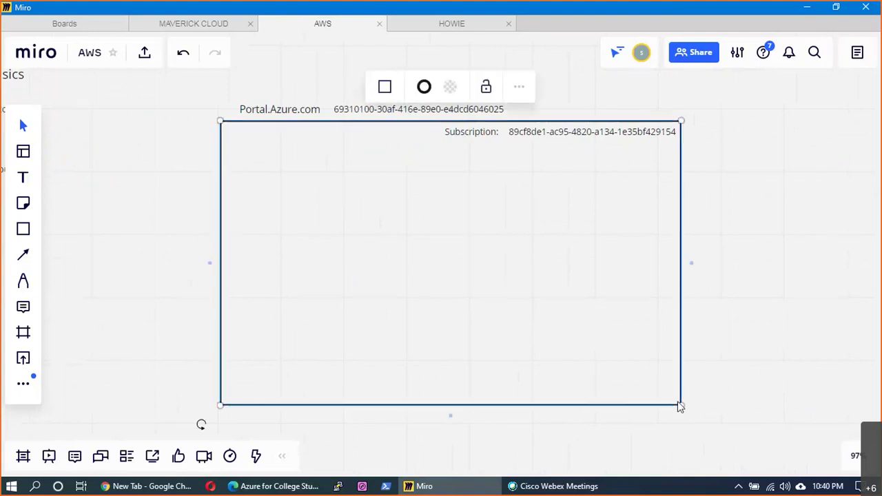
left_click_drag(687, 404, 721, 413)
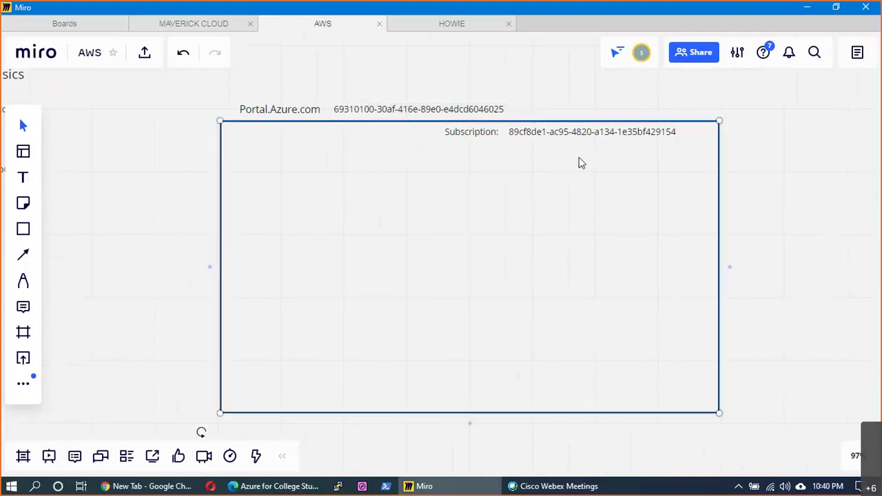
left_click_drag(590, 135, 615, 137)
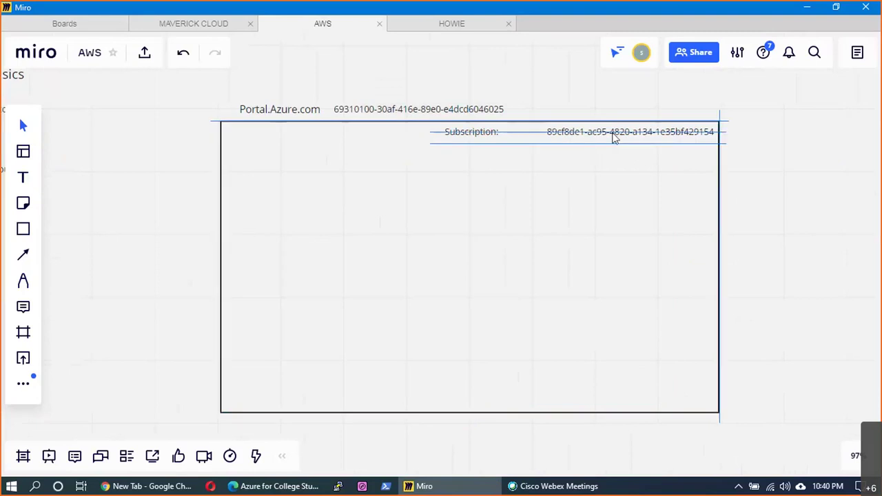
left_click_drag(483, 136, 522, 139)
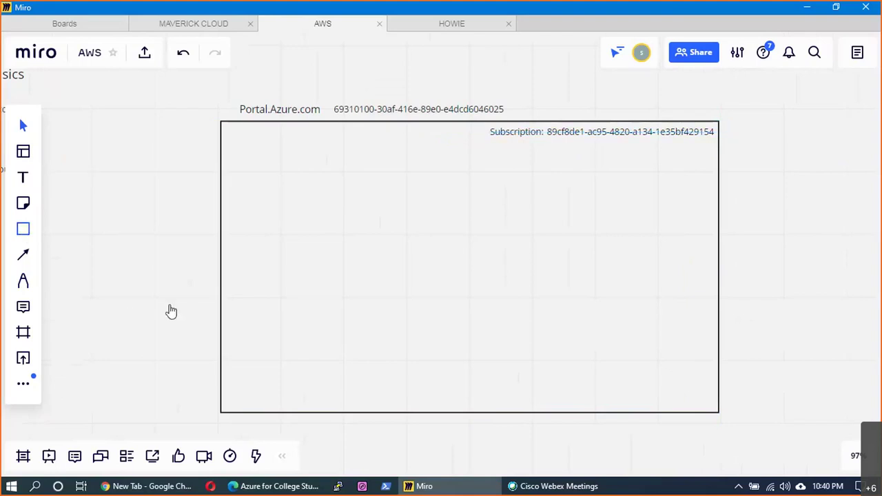
key("s")
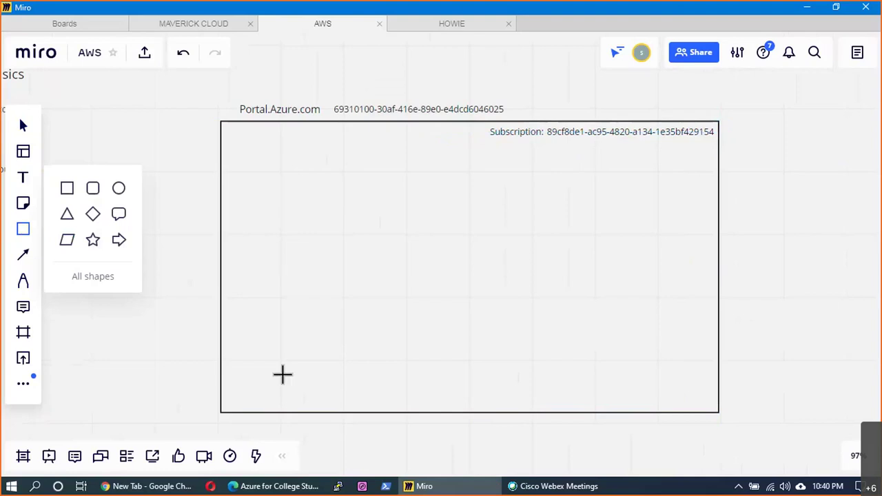
- Draw a thin box near the bottom of the large rectangle labelled 'Resource Group'
left_click_drag(275, 366, 680, 391)
type("Re")
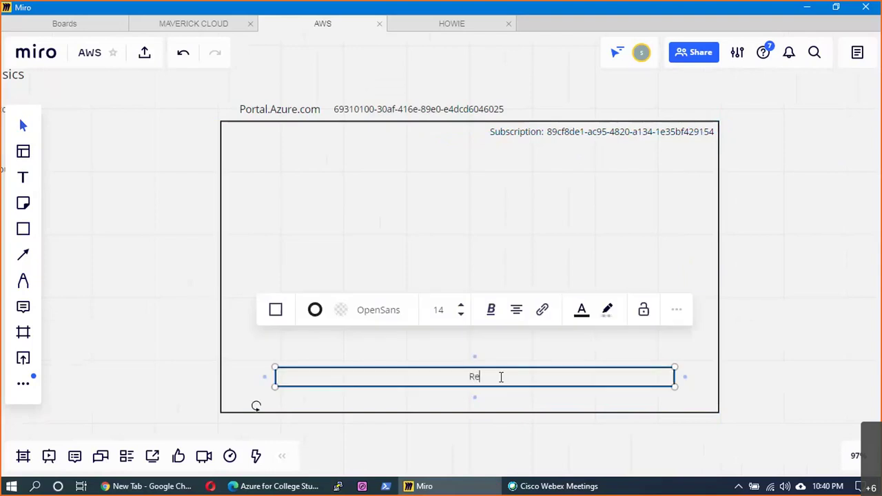
type("source Group")
left_click(578, 355)
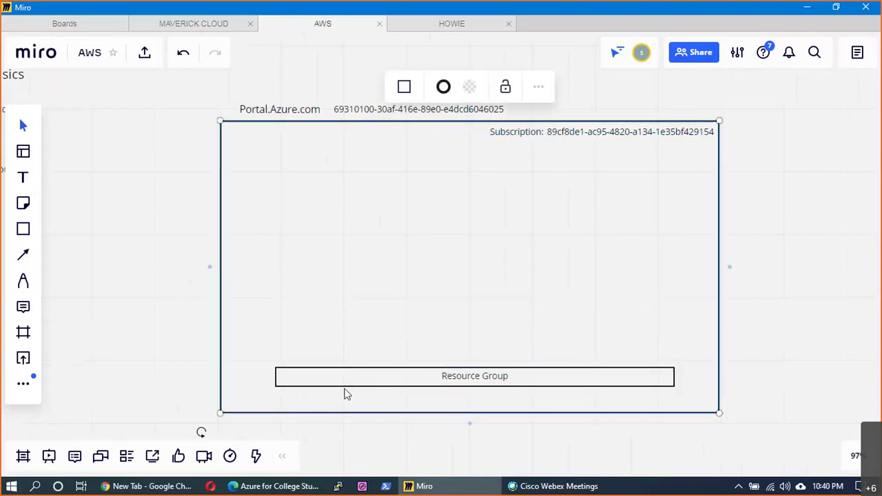
- Stretch the Resource Group box outward on both sides to span the rectangle
left_click(275, 379)
left_click_drag(258, 377, 243, 377)
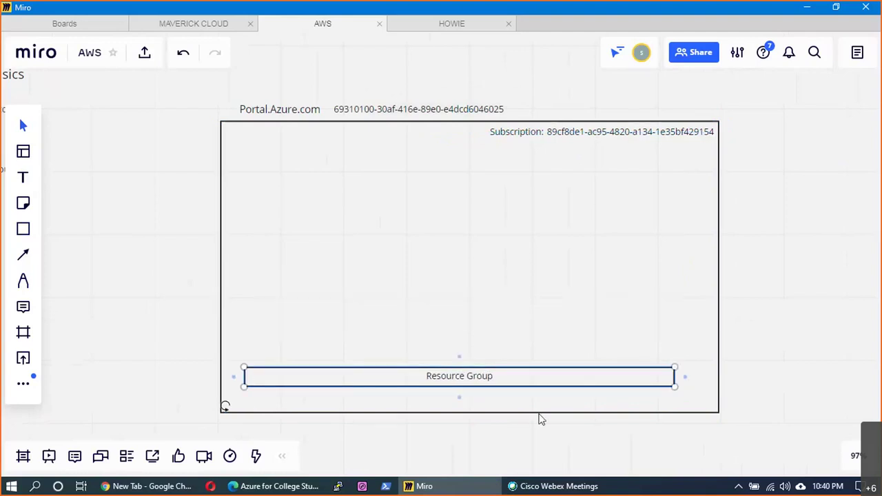
left_click_drag(674, 380, 701, 380)
left_click(784, 363)
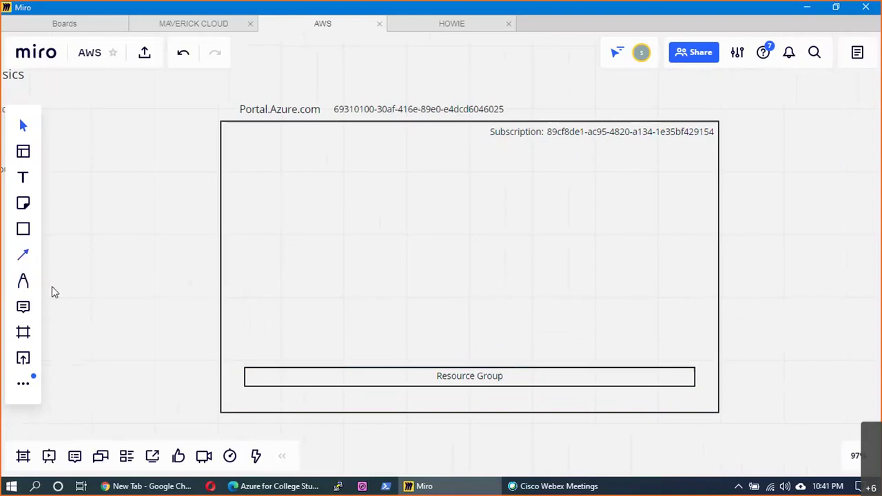
left_click(446, 386)
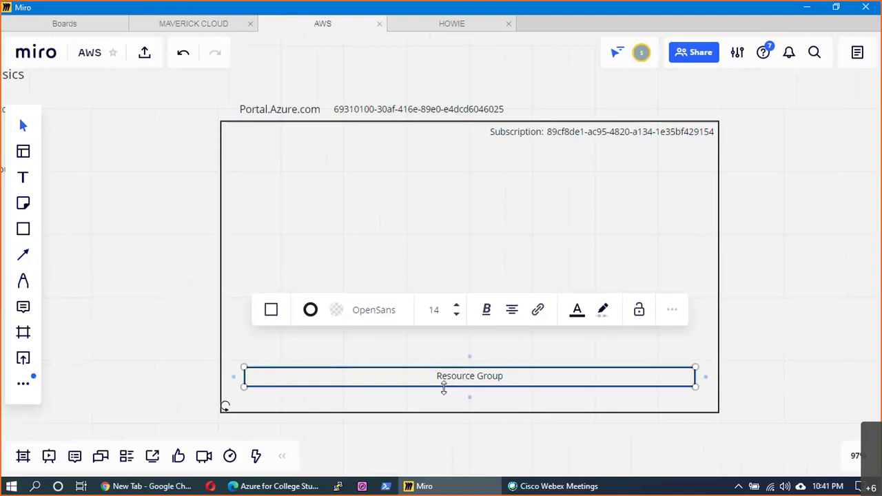
left_click(23, 225)
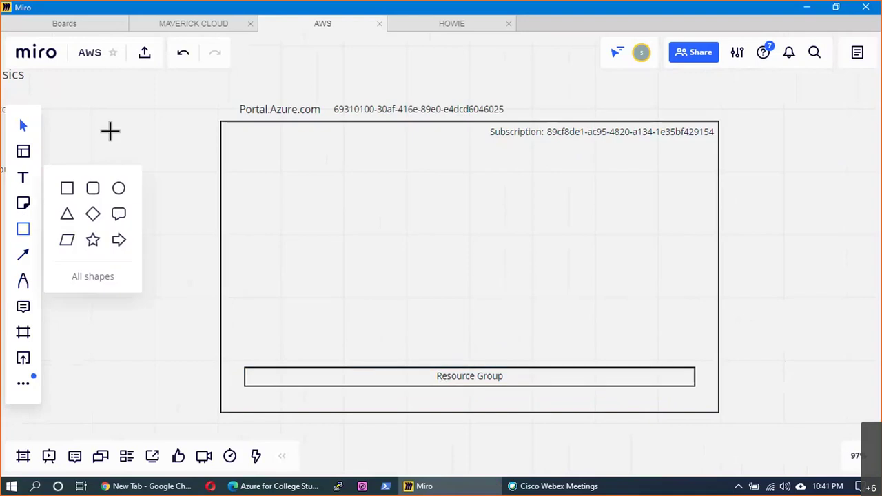
- Add a small box labelled 'VMware vCenter' left of Portal.Azure.com
left_click_drag(53, 103, 165, 136)
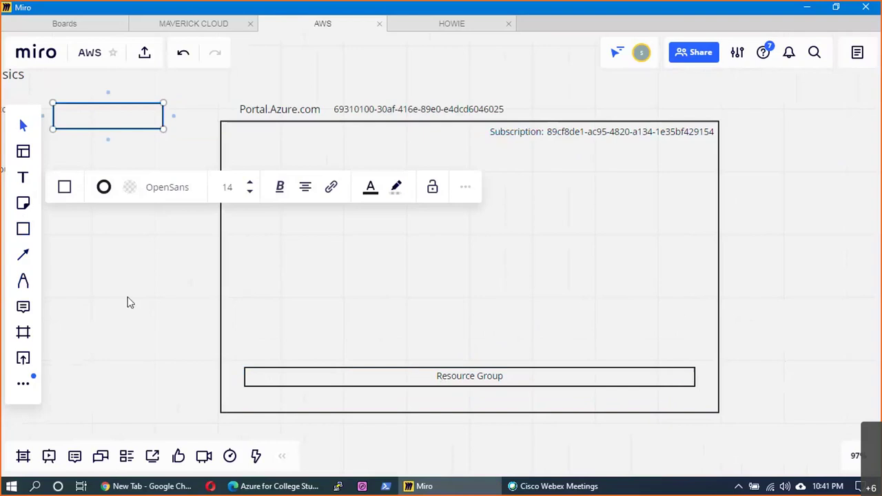
type("VMware vCenter")
key("Escape")
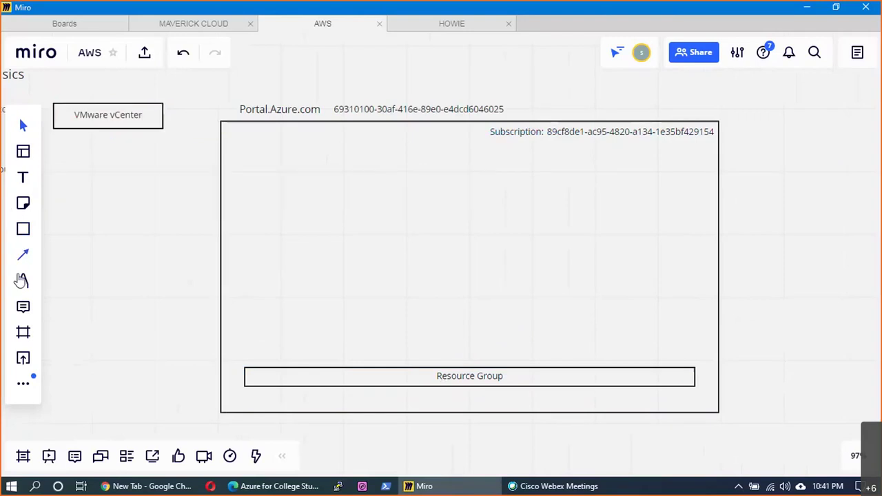
- Sketch a red freehand DC hierarchy beneath the VMware vCenter box
key("p")
mouse_move(87, 129)
left_mouse_down()
mouse_move(98, 153)
mouse_move(112, 148)
mouse_move(91, 195)
mouse_move(138, 184)
mouse_move(90, 186)
mouse_move(114, 225)
mouse_move(115, 250)
mouse_move(123, 229)
mouse_move(169, 222)
mouse_move(123, 236)
mouse_move(129, 280)
mouse_move(145, 276)
mouse_move(130, 266)
left_mouse_up()
left_click(108, 173)
- Add red strokes to the DC sketch, then draw an empty box in the subscription's upper left
mouse_move(124, 147)
left_mouse_down()
mouse_move(95, 170)
mouse_move(122, 158)
mouse_move(177, 207)
mouse_move(160, 267)
left_mouse_up()
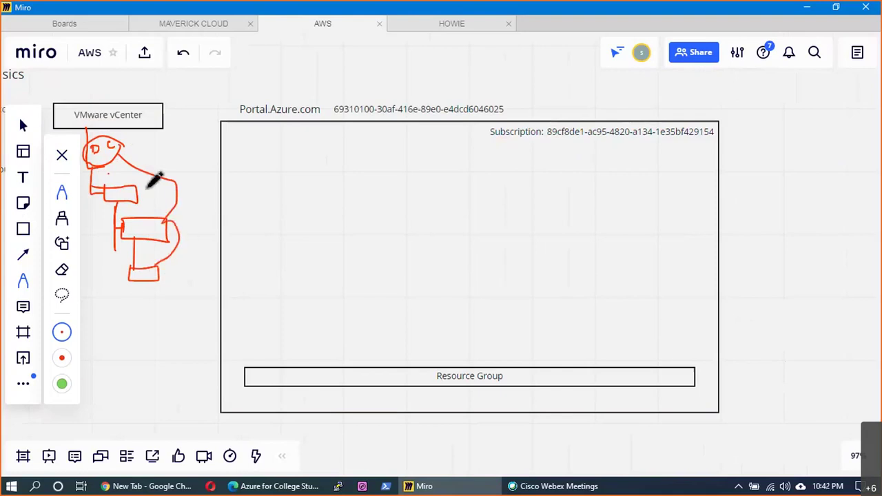
mouse_move(162, 150)
left_mouse_down()
mouse_move(121, 145)
mouse_move(163, 142)
left_mouse_up()
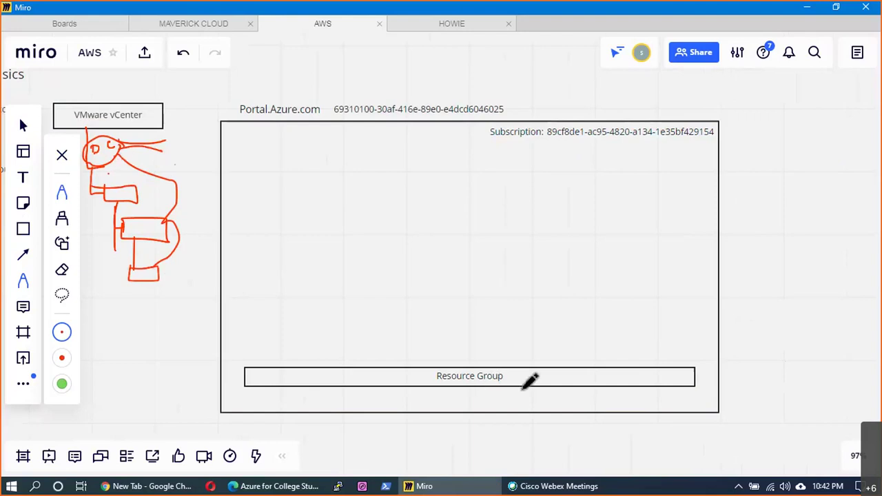
left_click(521, 381)
left_click(23, 229)
left_click_drag(251, 167, 346, 245)
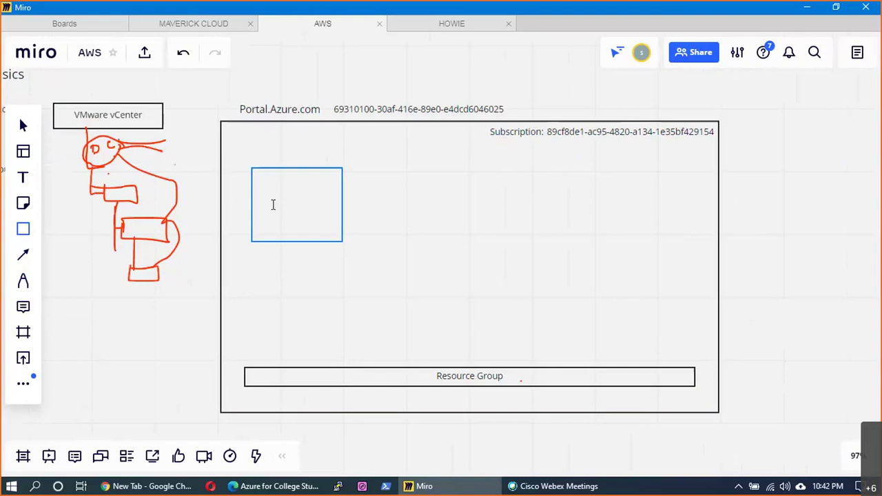
- Fill the first box with '20 Servers/ 4 Stgs', '2 DBS/ 5 Apps' and '1 Automation' on three lines
left_click(273, 205)
type("20 Servers/ ")
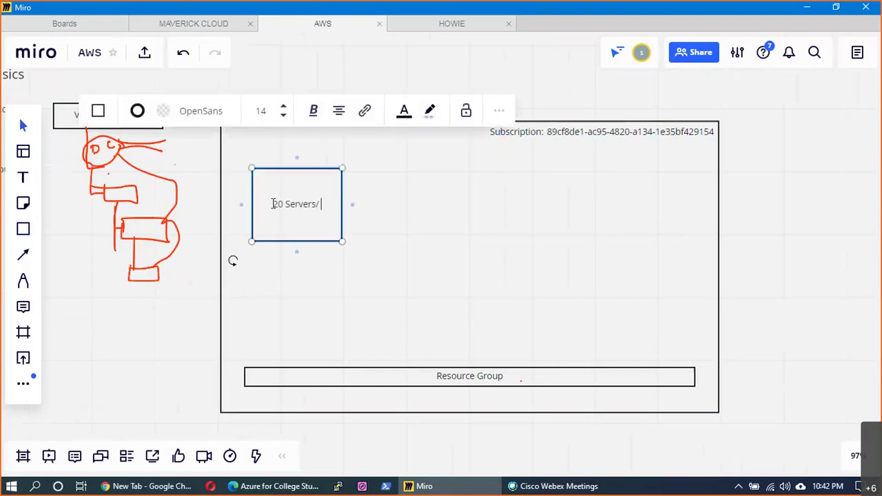
type("4 Stgs")
key("Return")
type("2 DBS/ 5 Apps")
key("Return")
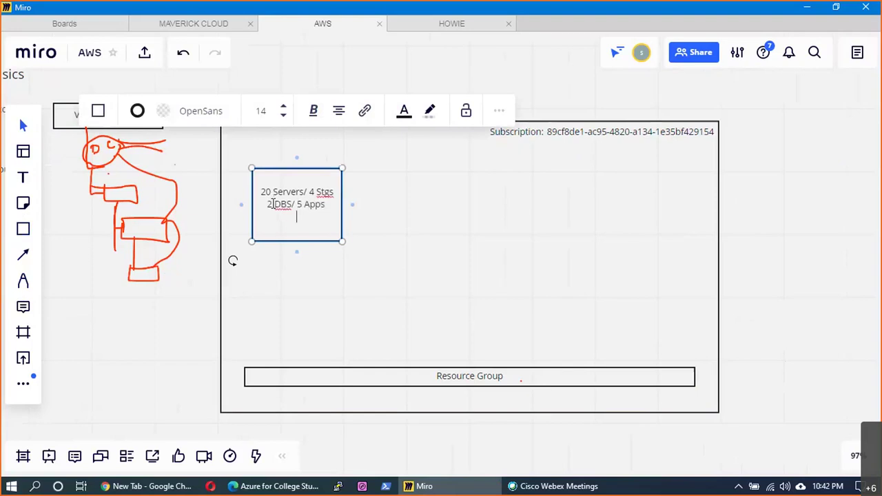
type("1 Automation")
left_click(400, 215)
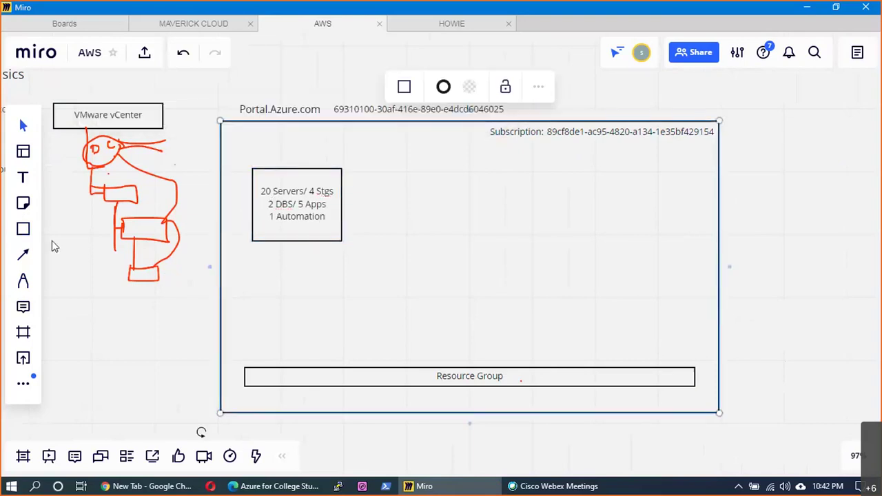
left_click(23, 233)
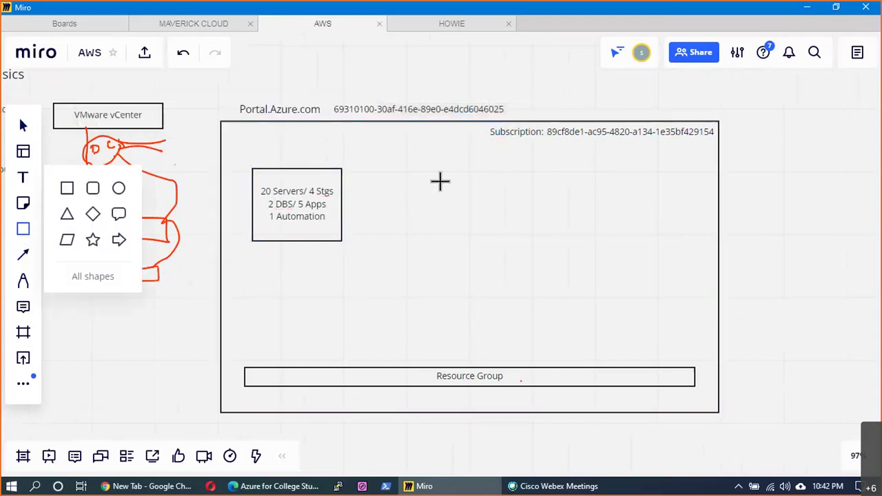
- Draw a second box right of the first reading '4 Servers/1Stg/1DB/2 Apps/ 1 Automation'
mouse_move(400, 169)
left_mouse_down()
mouse_move(492, 248)
mouse_move(455, 231)
left_mouse_up()
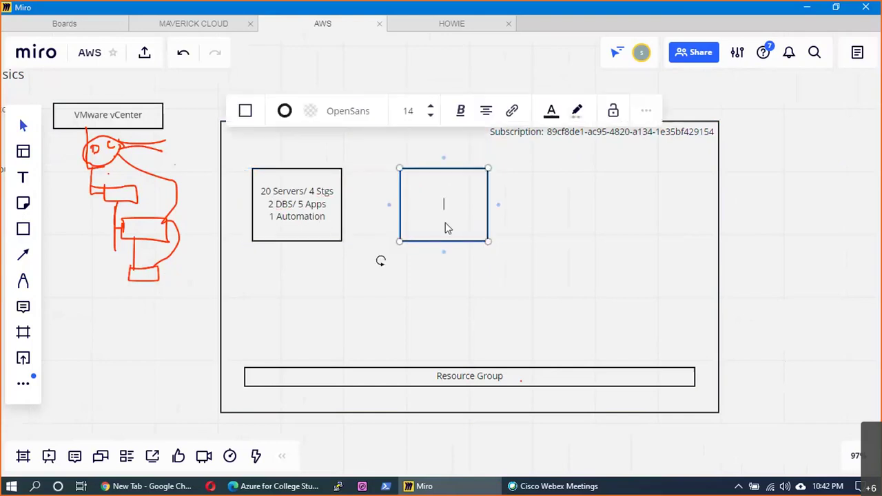
type("4 Servers/1Stg/1")
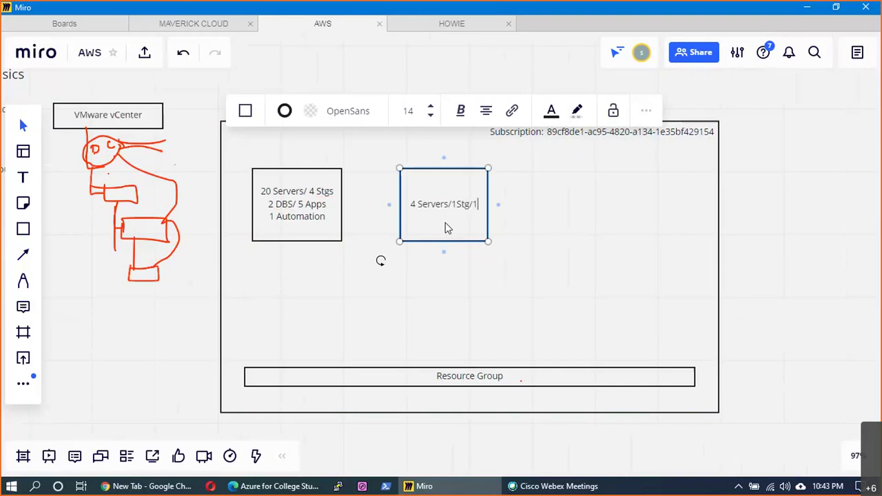
type("DB/")
type("2")
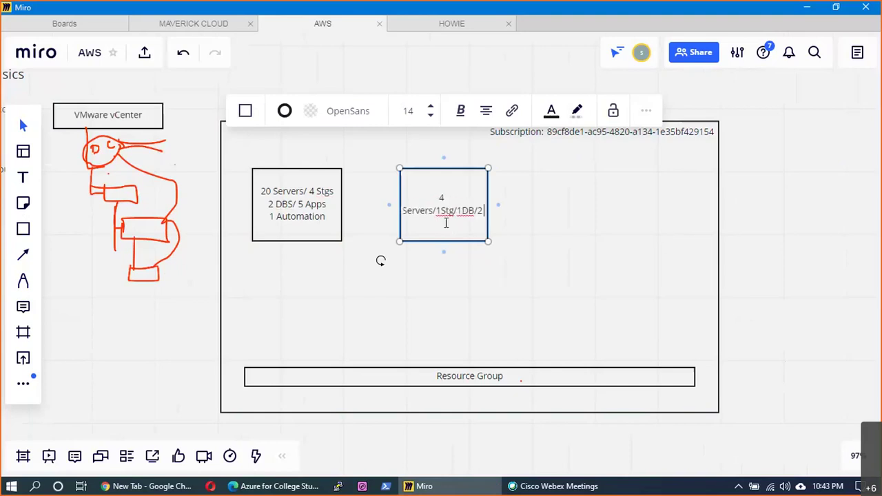
type(" Apps/ 1")
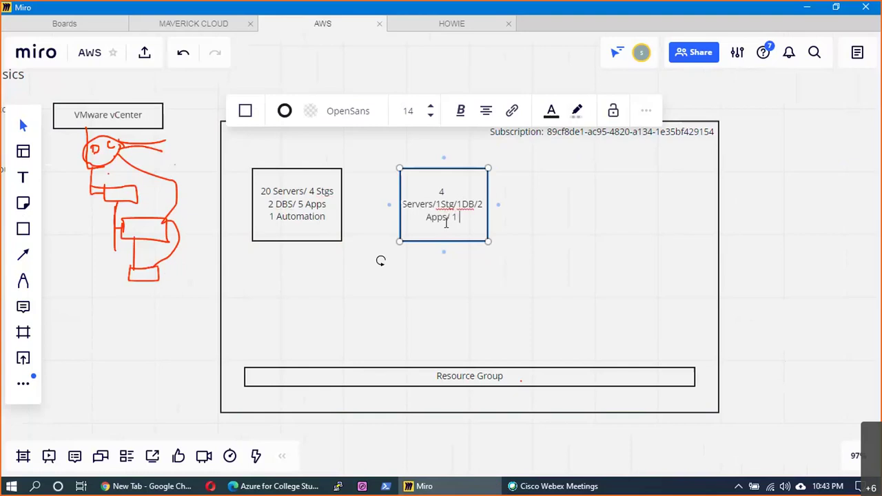
type(" Automation")
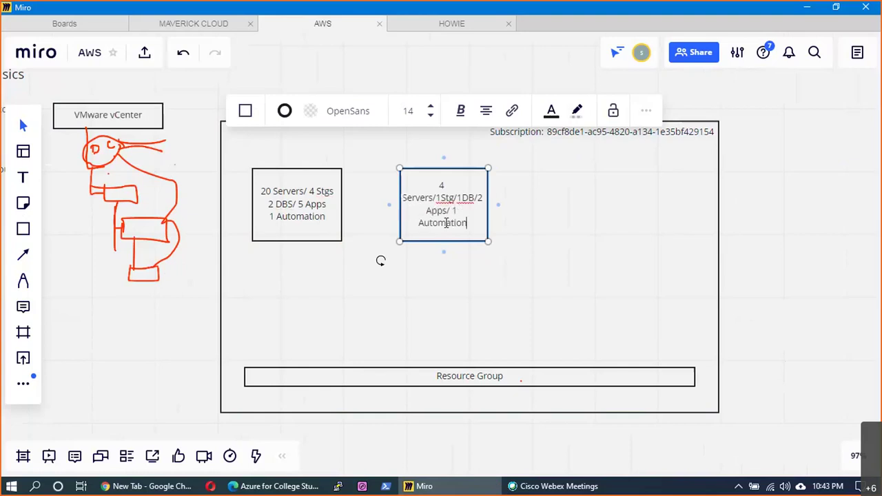
key("Escape")
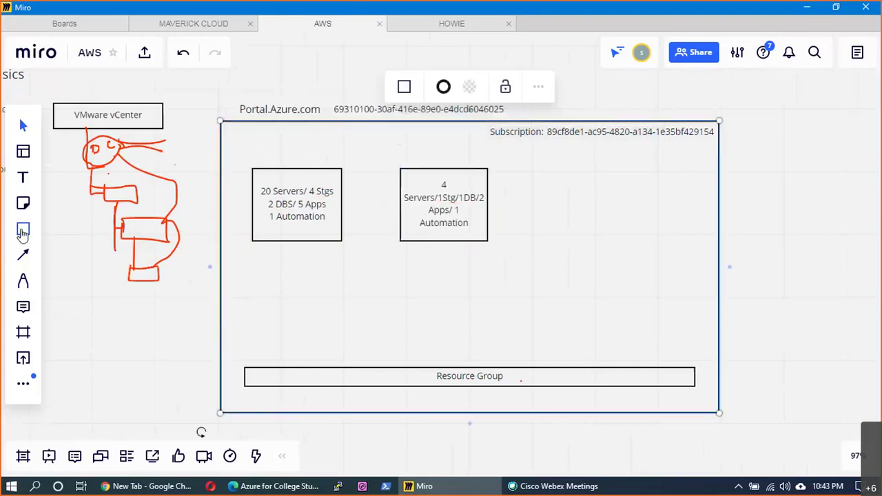
left_click(23, 229)
- Draw a box on the subscription's right side labelled 'Appservices'
left_click_drag(579, 173, 636, 234)
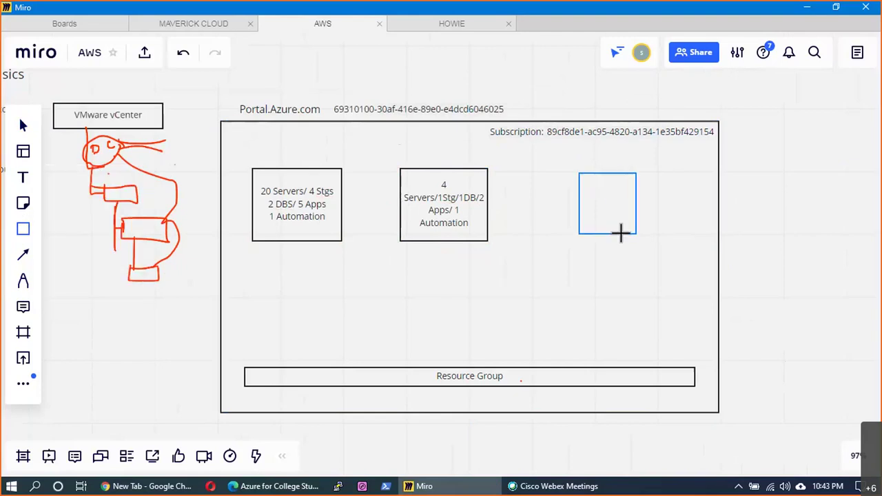
type("c")
key("BackSpace")
type("APp")
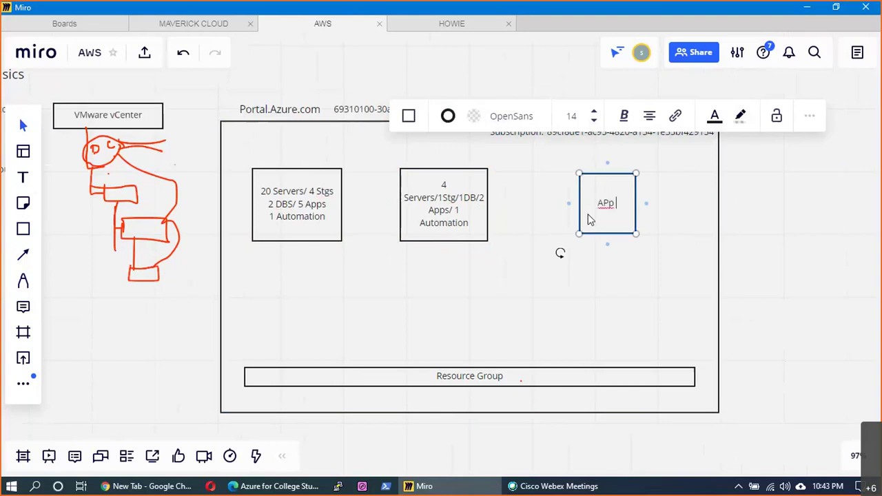
key("BackSpace")
key("BackSpace")
type("ppservices")
left_click(508, 246)
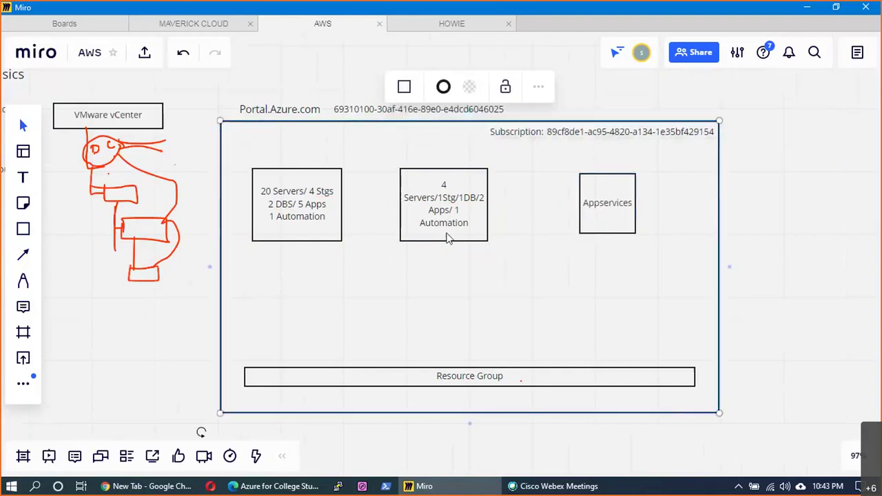
- Duplicate the Appservices box directly below the original
left_click(447, 236)
left_click(588, 207)
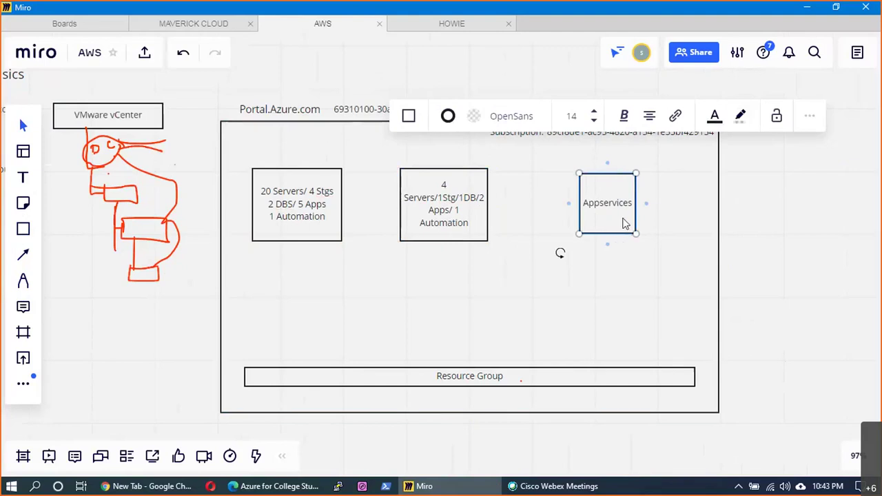
left_click(640, 268)
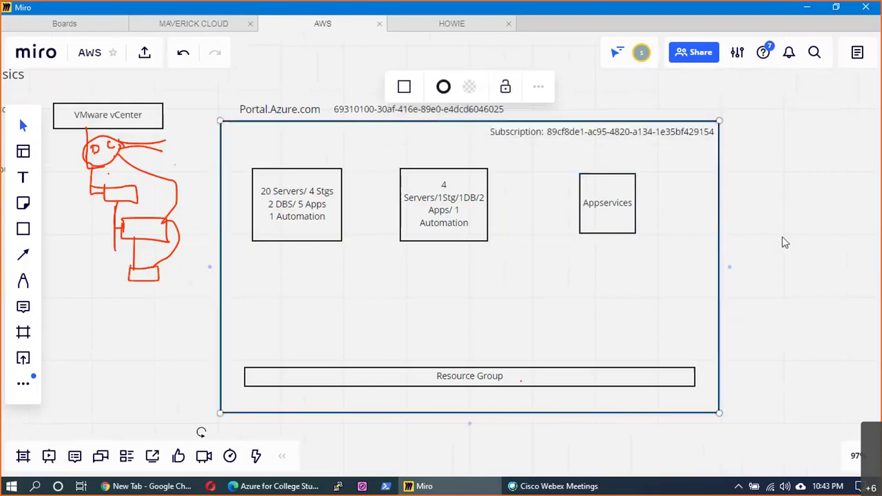
left_click(775, 293)
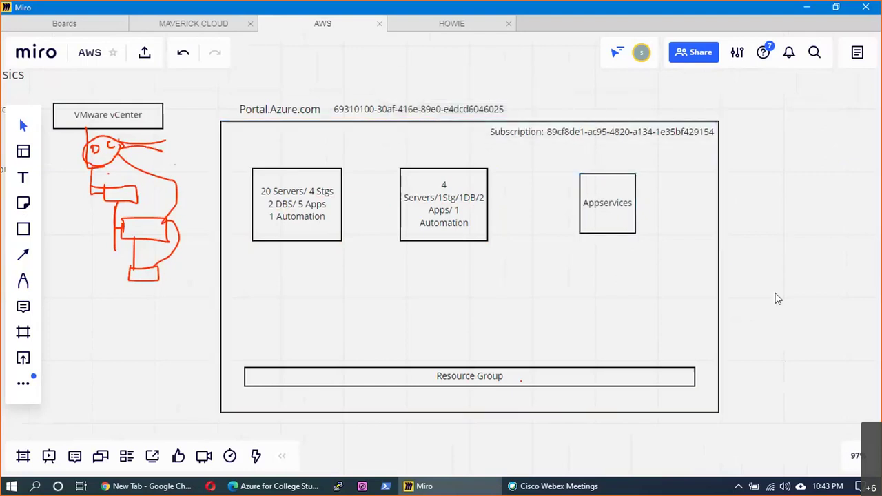
left_click(622, 225)
left_click_drag(622, 224, 603, 325)
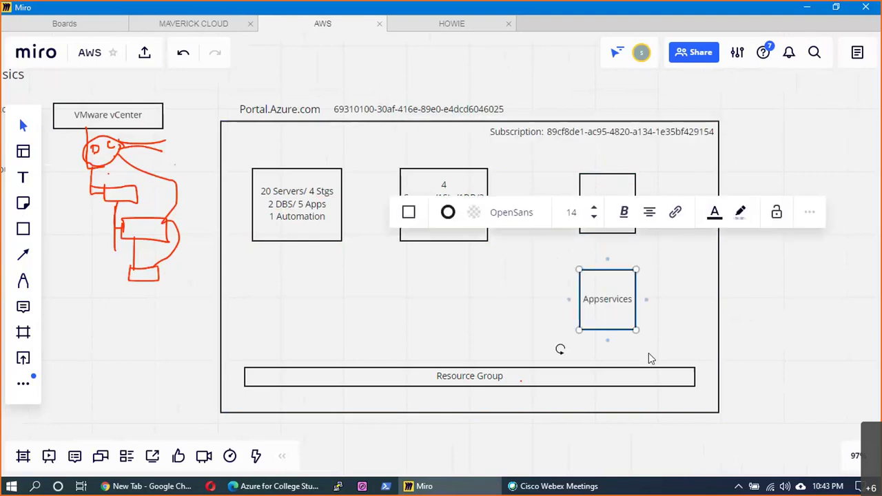
left_click(471, 281)
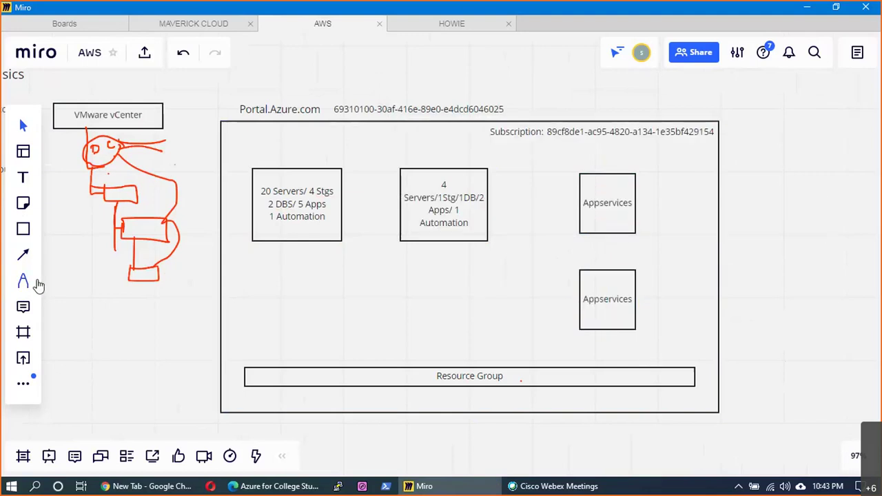
left_click(24, 282)
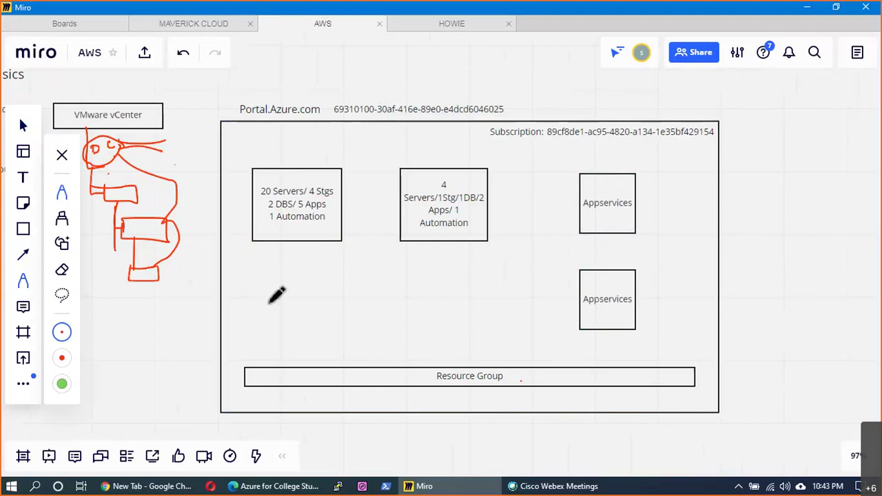
- Draw red lines from both server boxes and both Appservices boxes down to Resource Group
left_click_drag(288, 244, 288, 369)
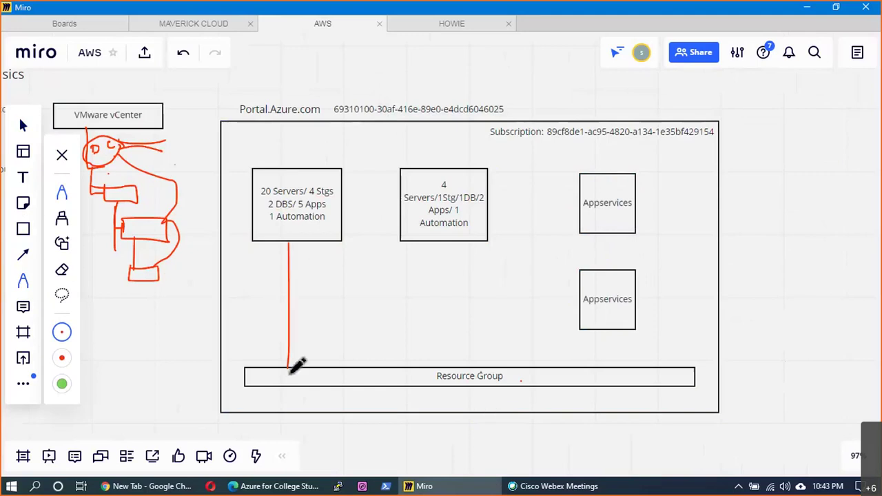
left_click_drag(439, 240, 439, 368)
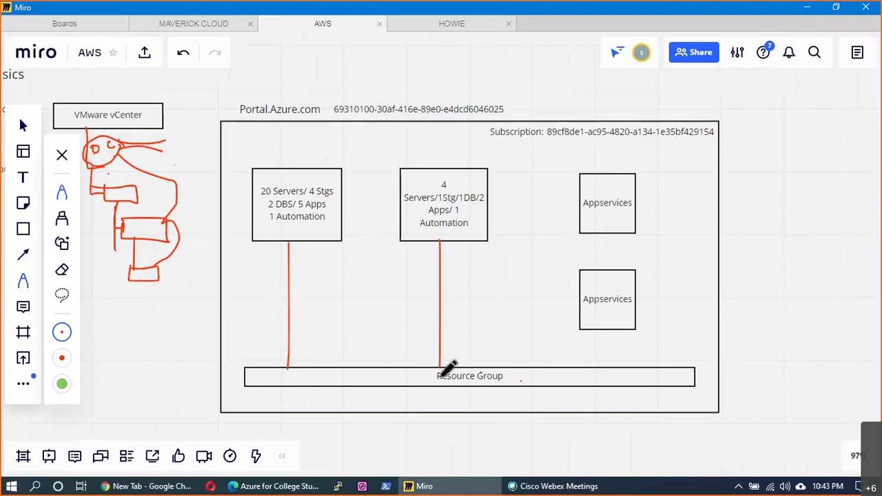
left_click_drag(609, 331, 609, 368)
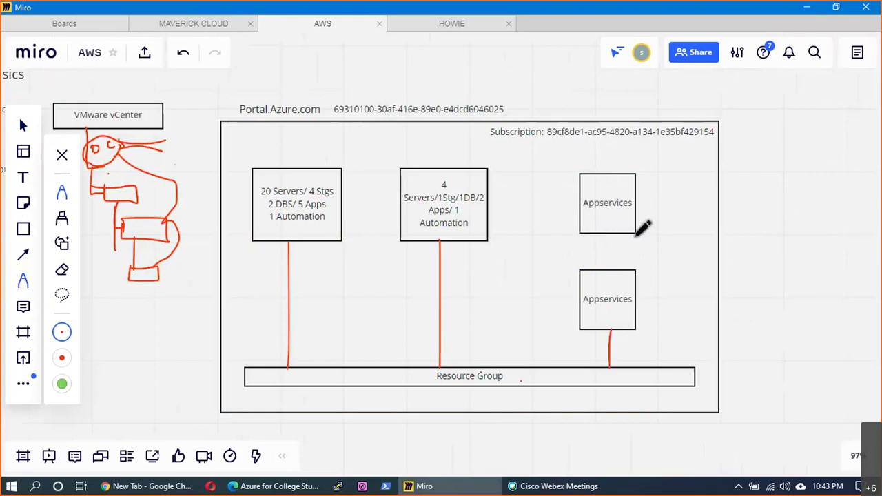
left_click_drag(585, 232, 568, 233)
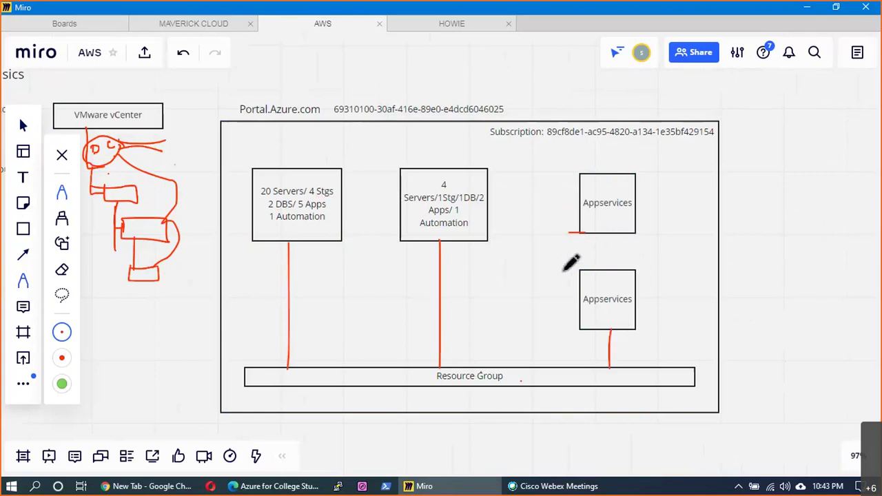
left_click_drag(565, 270, 557, 368)
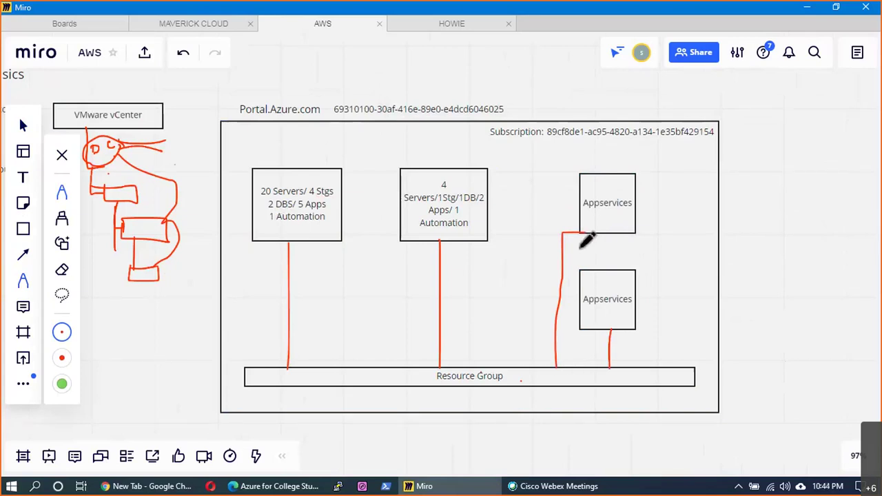
left_click_drag(249, 381, 270, 369)
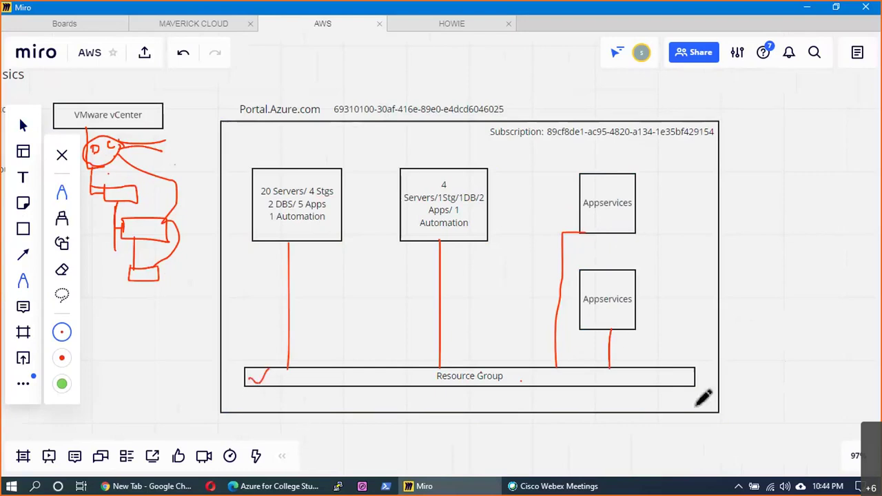
mouse_move(695, 379)
left_mouse_down()
mouse_move(755, 342)
mouse_move(751, 146)
mouse_move(718, 137)
left_mouse_up()
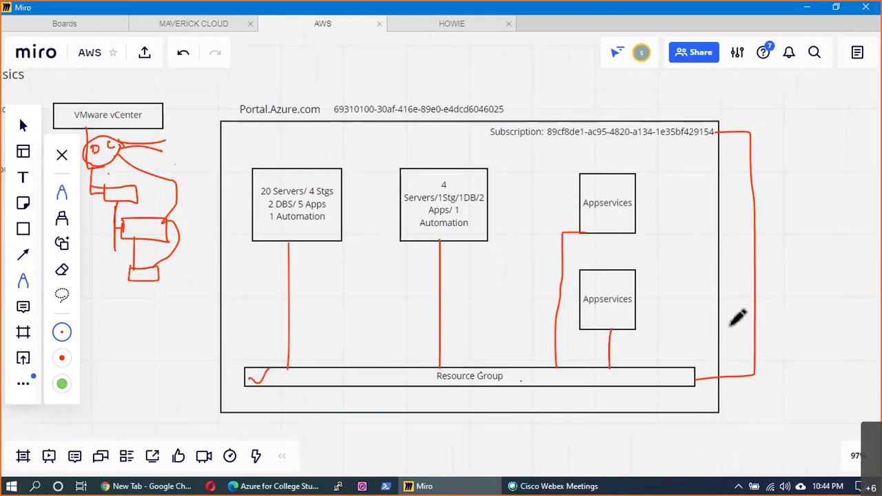
key("ctrl+z")
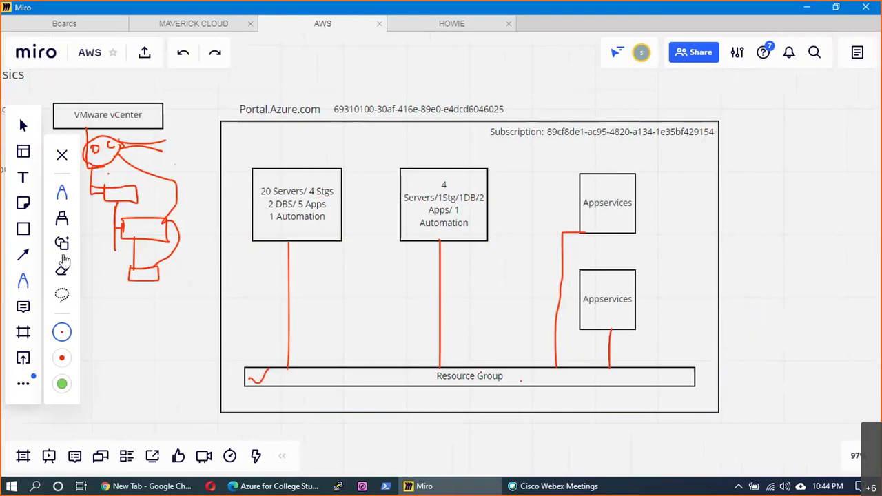
- Draw an arrow from the Subscription line down to the Resource Group bar
key("l")
left_click_drag(542, 132, 719, 131)
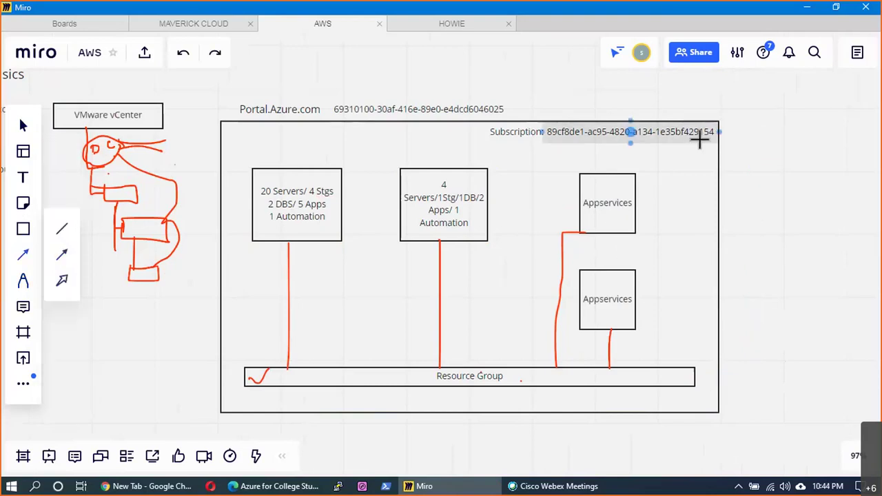
left_click_drag(692, 364, 693, 372)
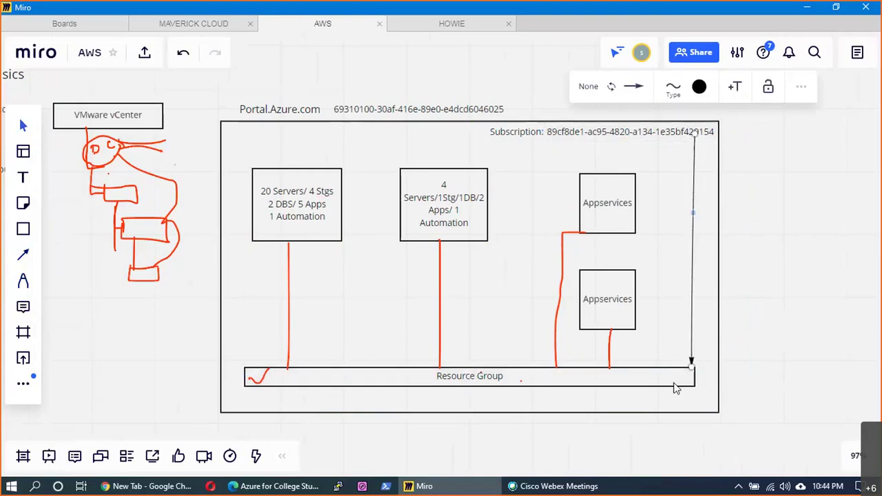
- Extend the bar's label to 'Resource Group - Logical Collection of your resources'
left_click(676, 387)
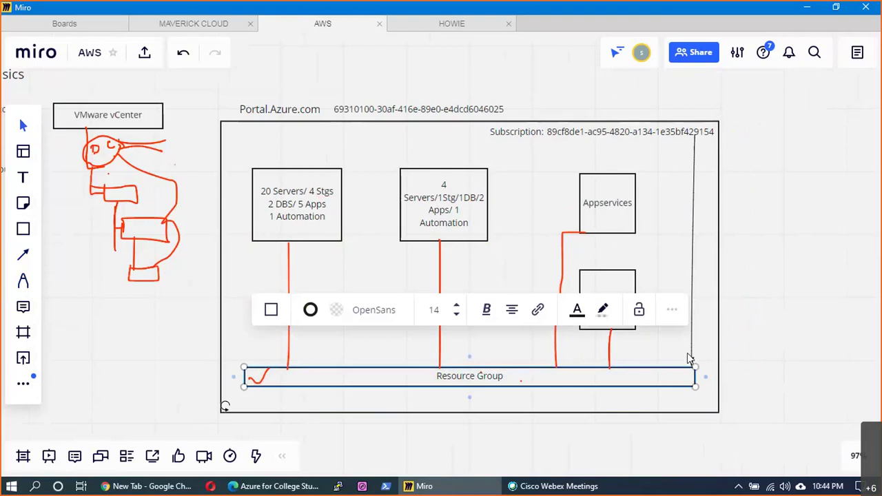
left_click_drag(537, 384, 525, 385)
double_click(513, 378)
type("- Logical Collecti")
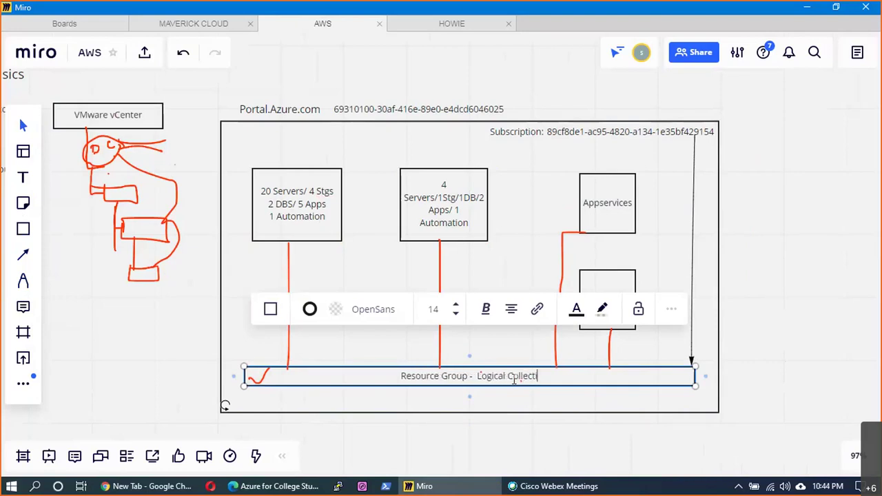
type("on of your res")
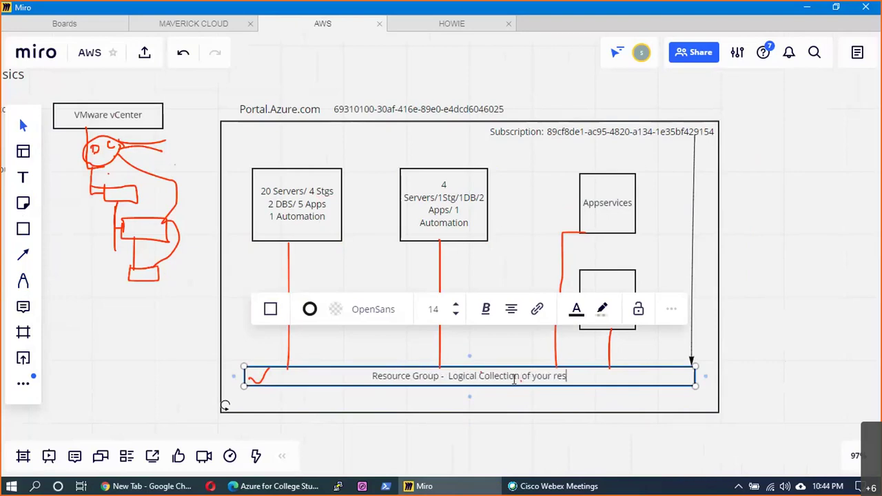
type("oruces")
key("BackSpace")
key("BackSpace")
key("BackSpace")
key("BackSpace")
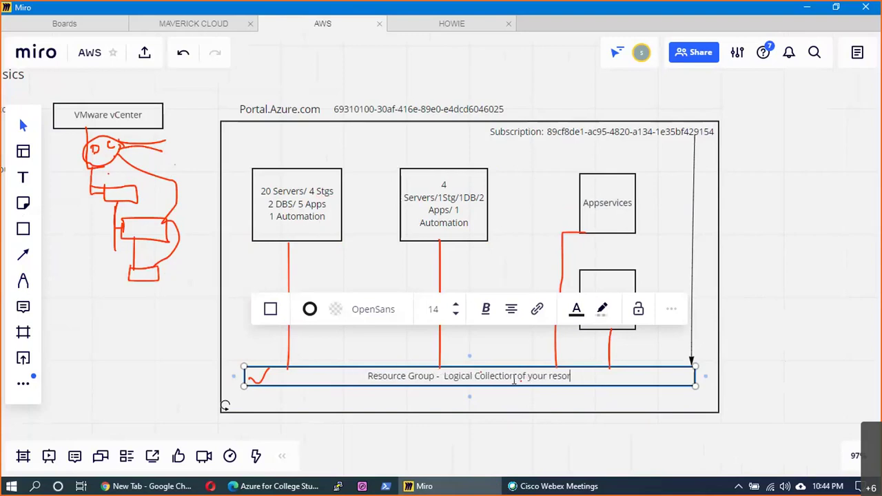
key("BackSpace")
type("urces")
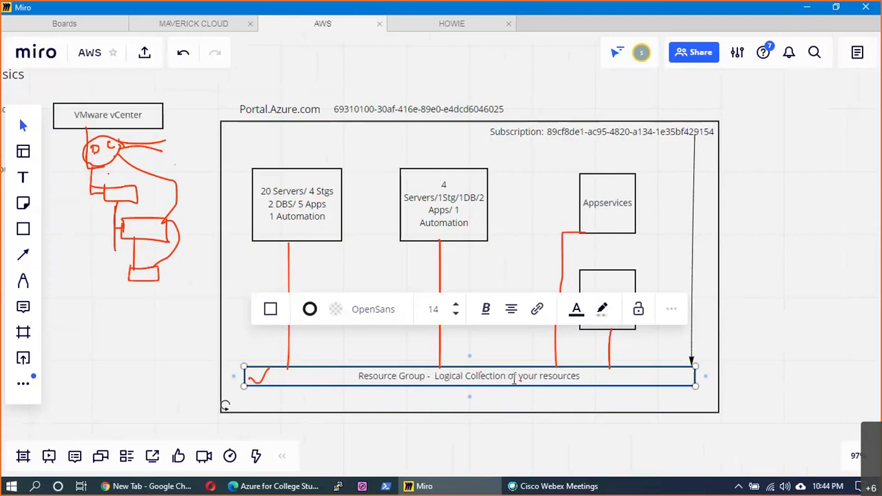
left_click(806, 346)
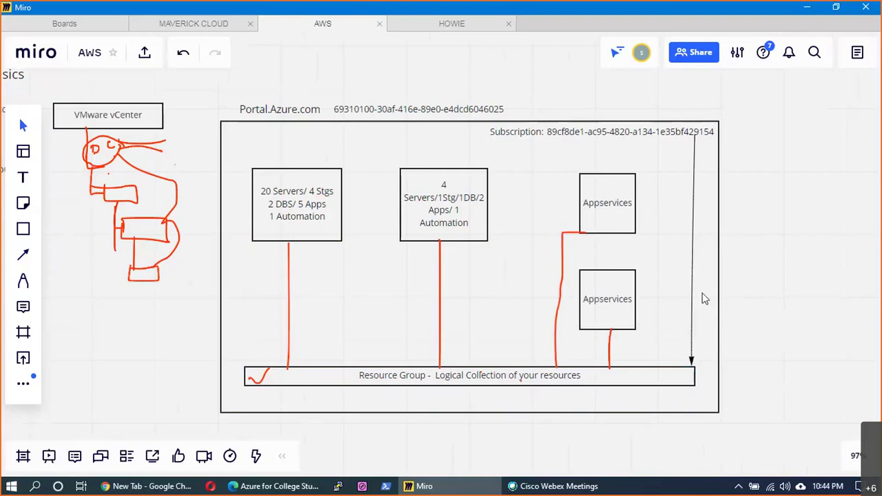
left_click(348, 384)
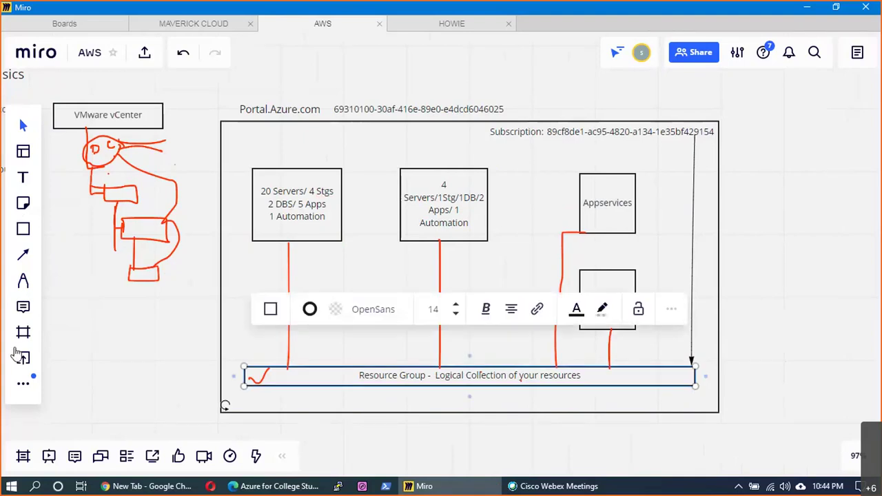
- Sketch red links from Resource Group and Subscription to a small marked box at top right
left_click(22, 280)
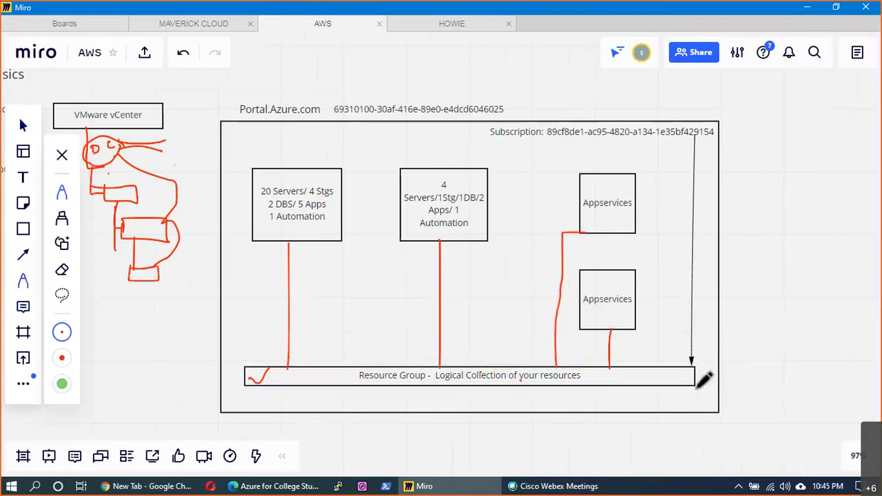
mouse_move(696, 378)
left_mouse_down()
mouse_move(732, 375)
mouse_move(736, 388)
mouse_move(745, 370)
mouse_move(735, 366)
left_mouse_up()
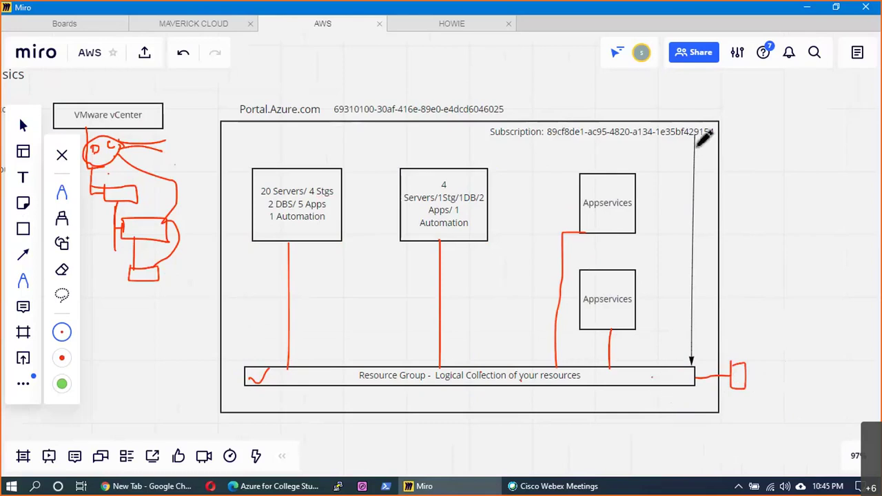
mouse_move(689, 143)
left_mouse_down()
mouse_move(734, 132)
mouse_move(772, 173)
mouse_move(775, 119)
mouse_move(736, 116)
left_mouse_up()
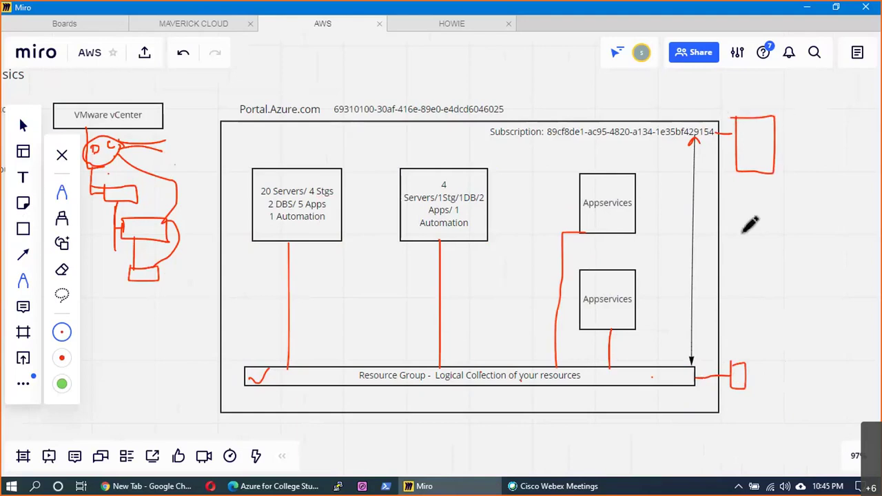
left_click_drag(739, 131, 749, 142)
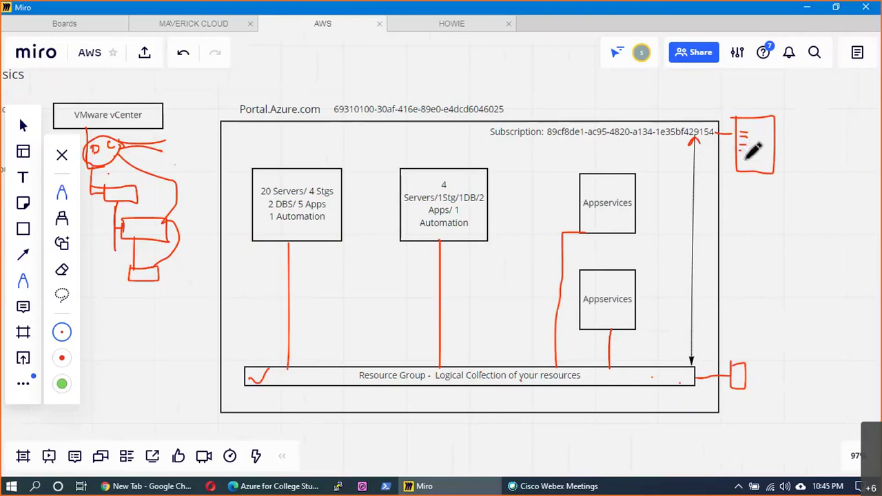
mouse_move(762, 144)
left_mouse_down()
mouse_move(762, 153)
mouse_move(768, 137)
mouse_move(807, 147)
left_mouse_up()
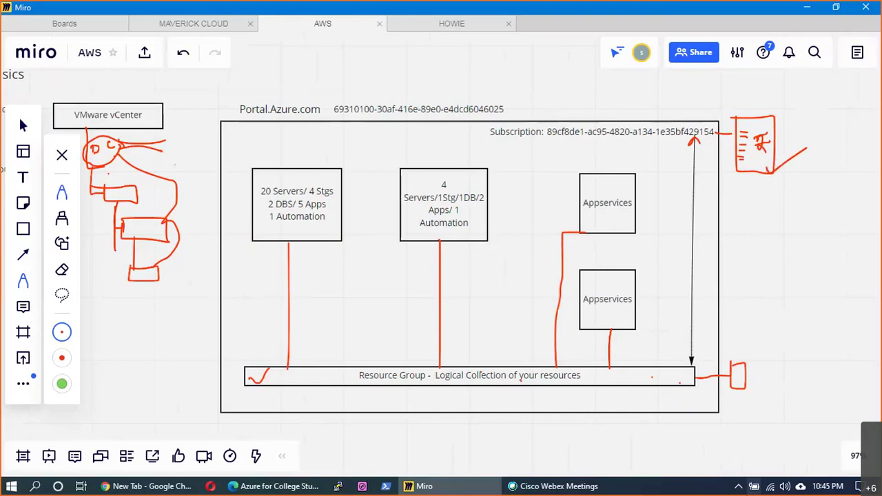
- Write a circled 1 below the top-right box and a circled 2 beside Resource Group
left_click_drag(753, 184, 753, 196)
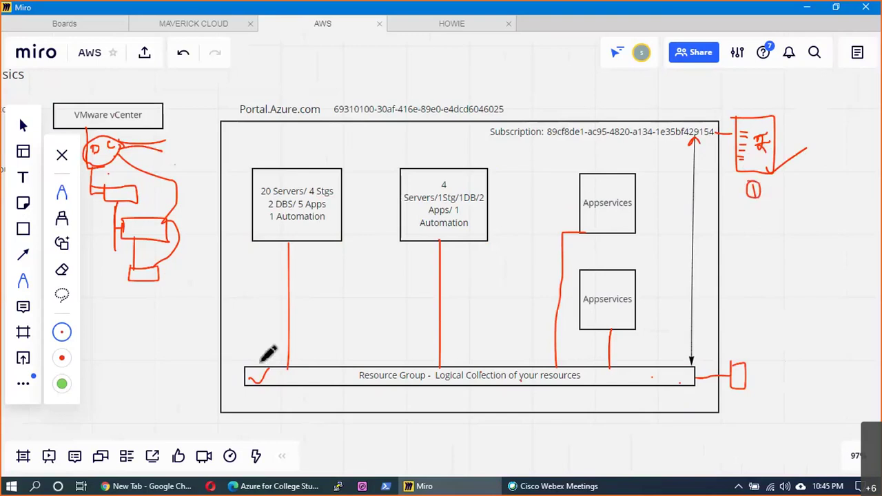
left_click_drag(253, 348, 265, 350)
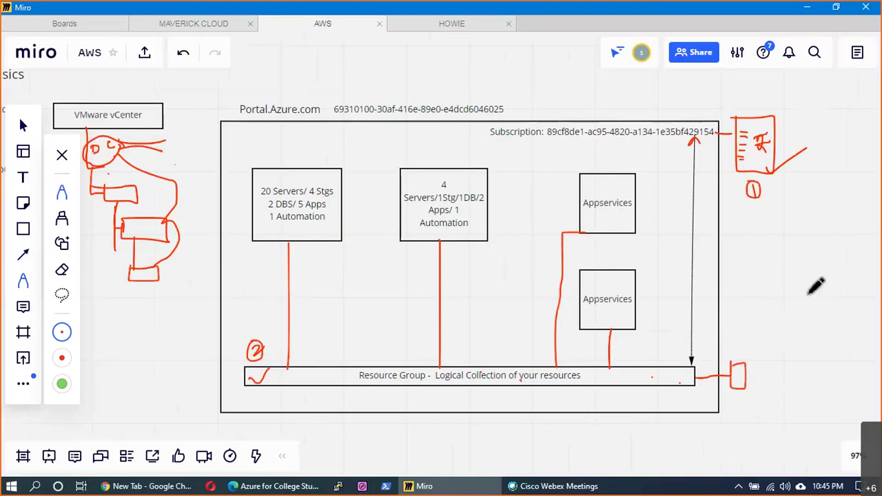
left_click(23, 126)
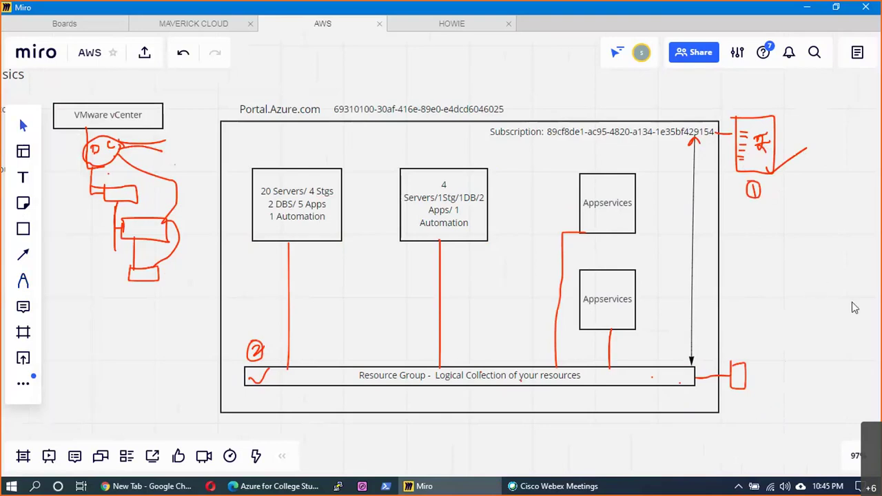
- Draw a tall rectangle in free space right of the diagram
left_click_drag(854, 308, 647, 258)
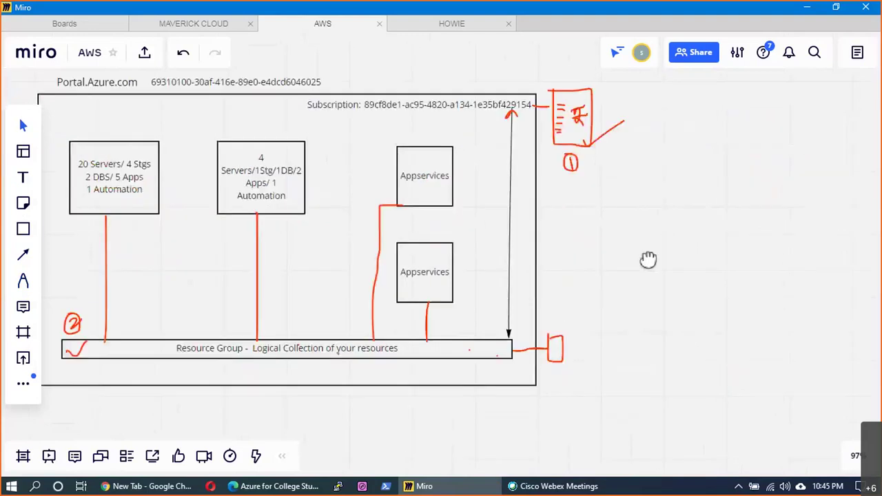
left_click(23, 229)
mouse_move(657, 107)
left_mouse_down()
mouse_move(745, 320)
mouse_move(745, 353)
left_mouse_up()
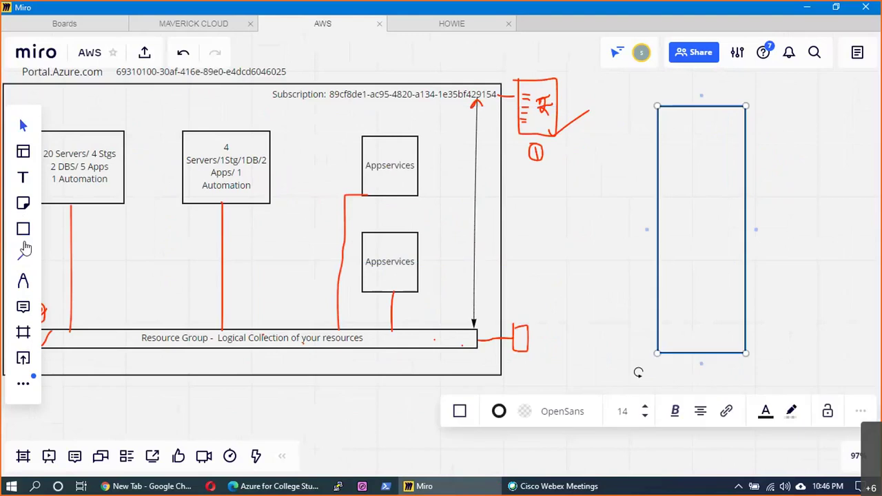
- Stack three circles inside the tall rectangle, top to bottom
key("s")
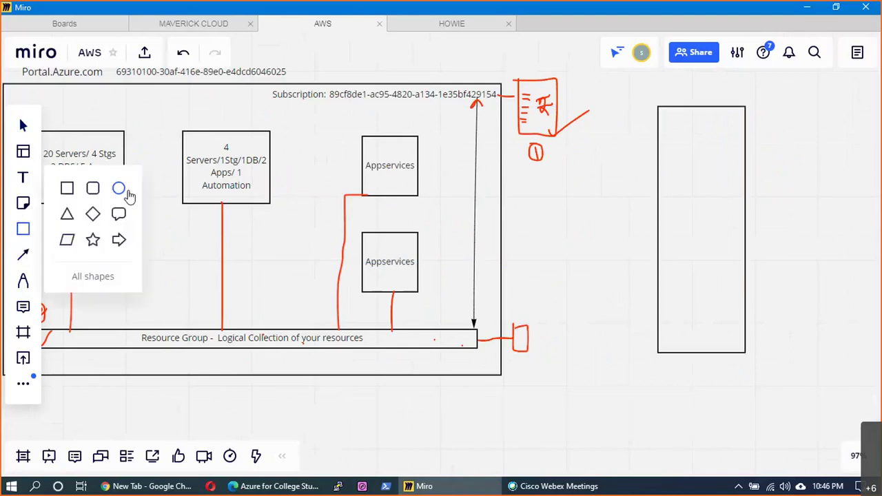
left_click(119, 188)
left_click_drag(705, 153, 725, 179)
left_click(789, 231)
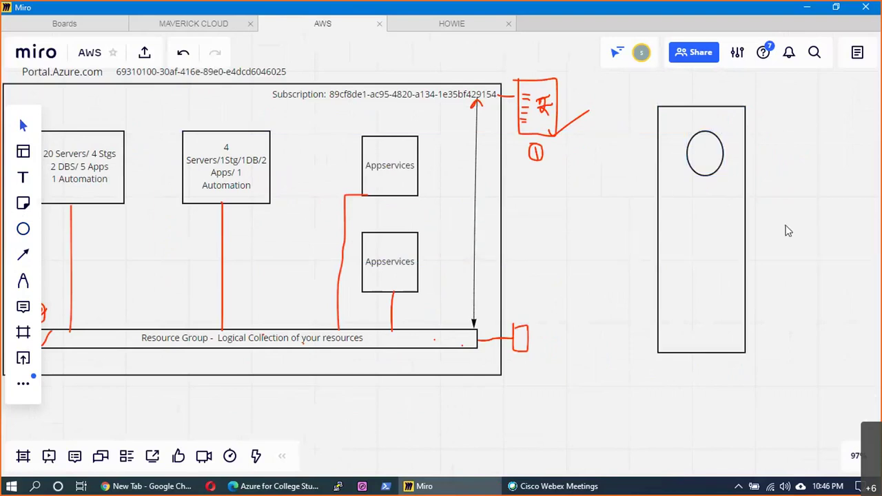
key("ctrl+v")
left_click_drag(789, 246, 709, 238)
left_click(781, 232)
key("ctrl+v")
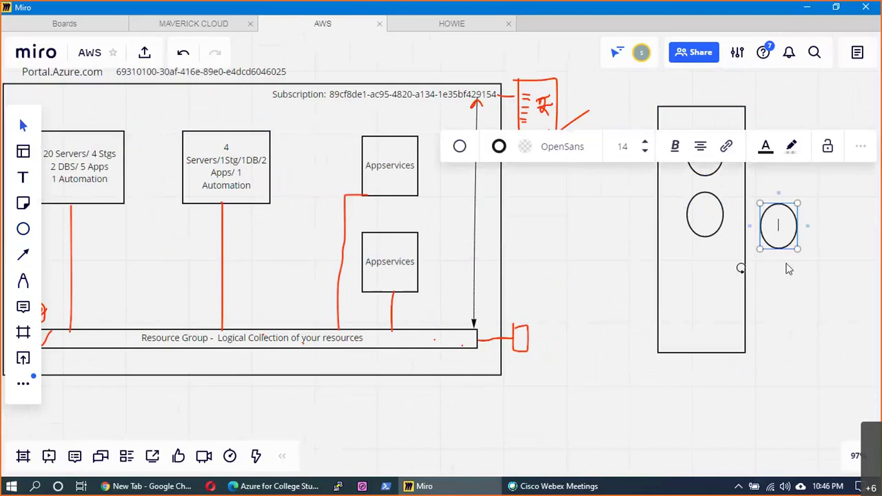
left_click_drag(780, 238, 714, 317)
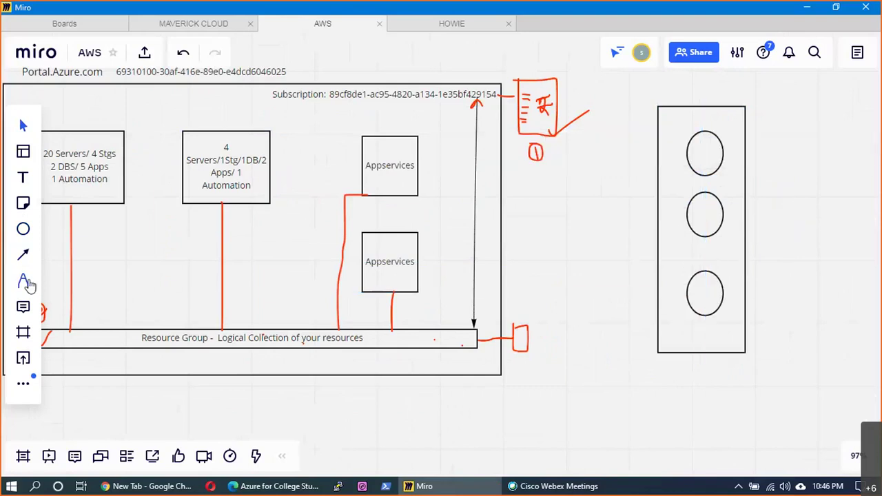
- Connect the lowest circle to the small red box with a curved connector
left_click(24, 282)
key("l")
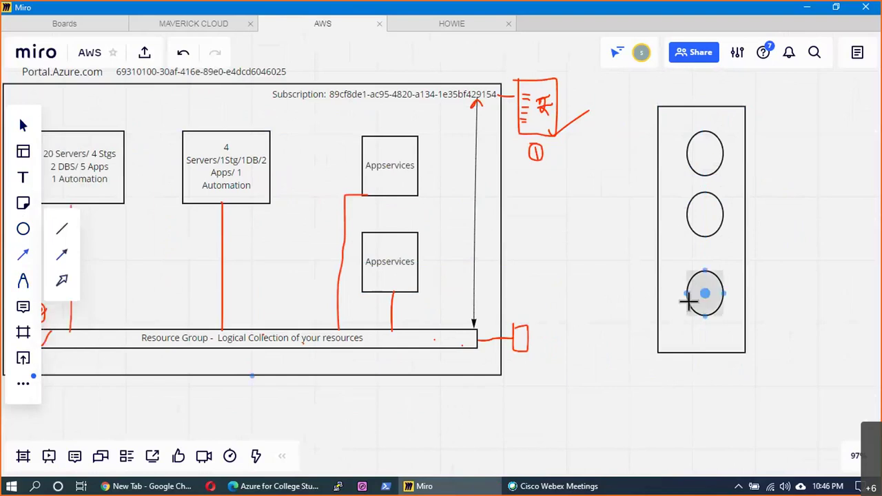
left_click_drag(687, 300, 484, 346)
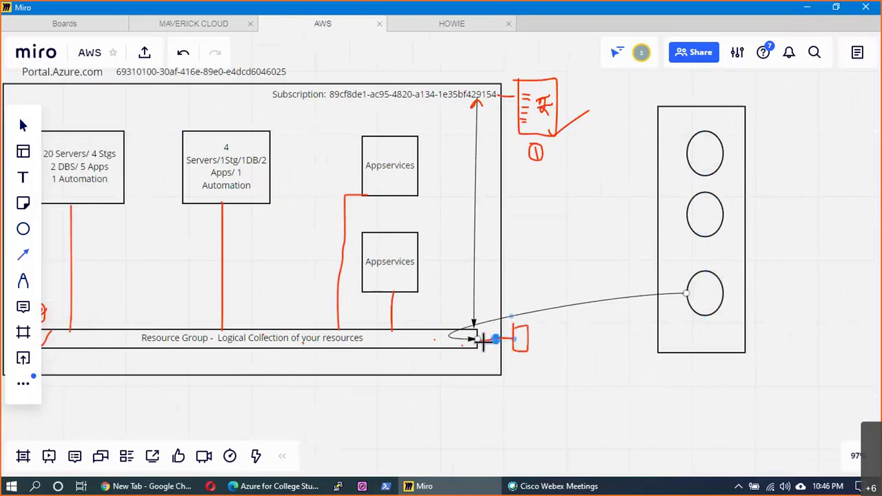
left_click(487, 339)
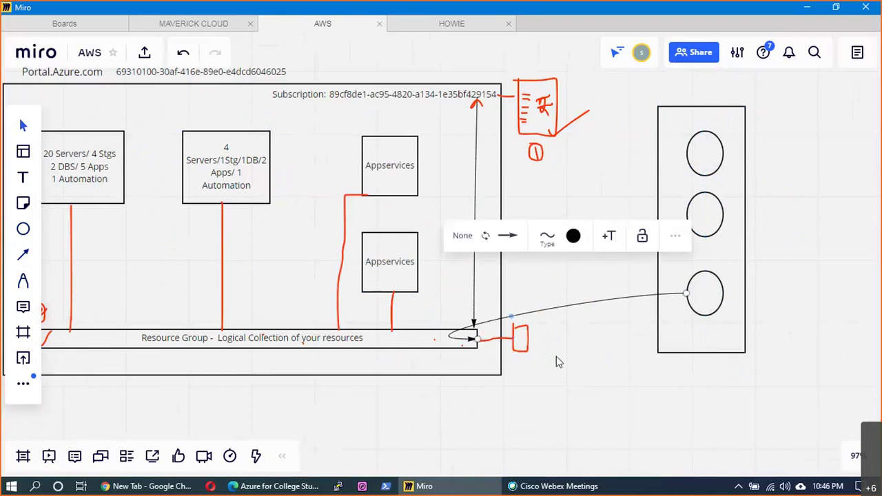
- With the red pen, draw lines out from the top and bottom circles and tick Appservices
left_click(556, 357)
left_click(23, 281)
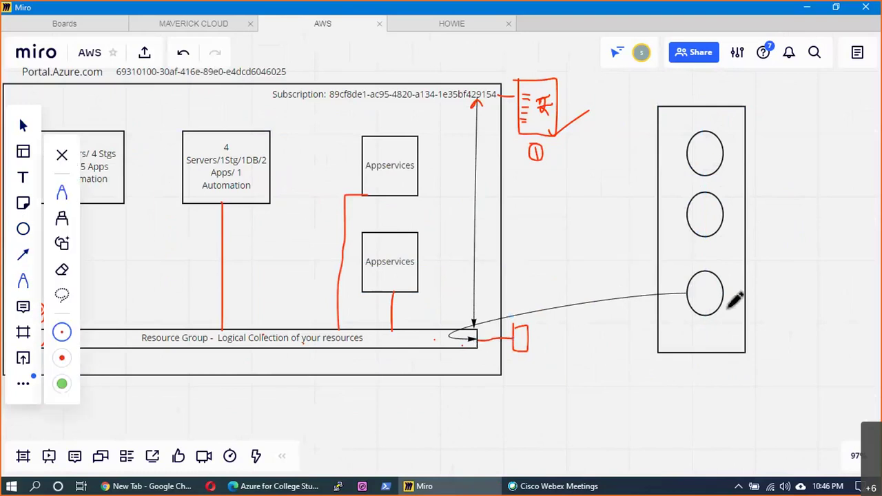
left_click_drag(716, 291, 790, 274)
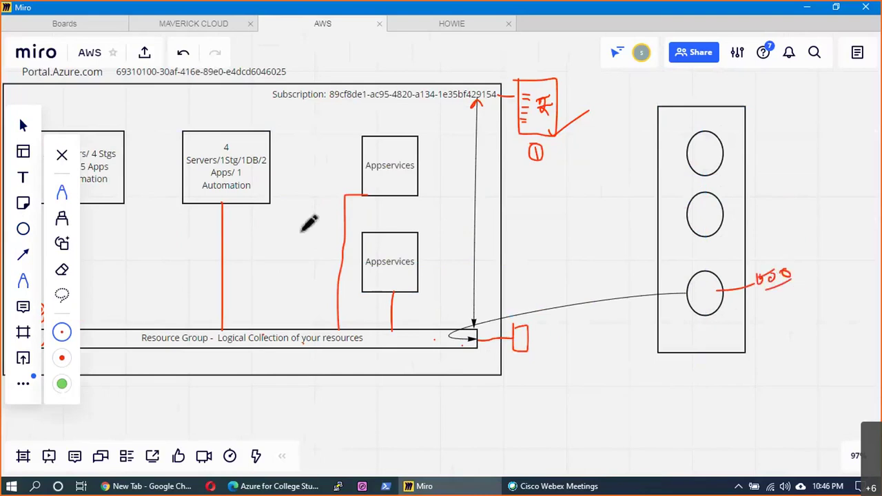
left_click_drag(300, 224, 318, 203)
mouse_move(706, 157)
left_mouse_down()
mouse_move(766, 145)
mouse_move(776, 118)
left_mouse_up()
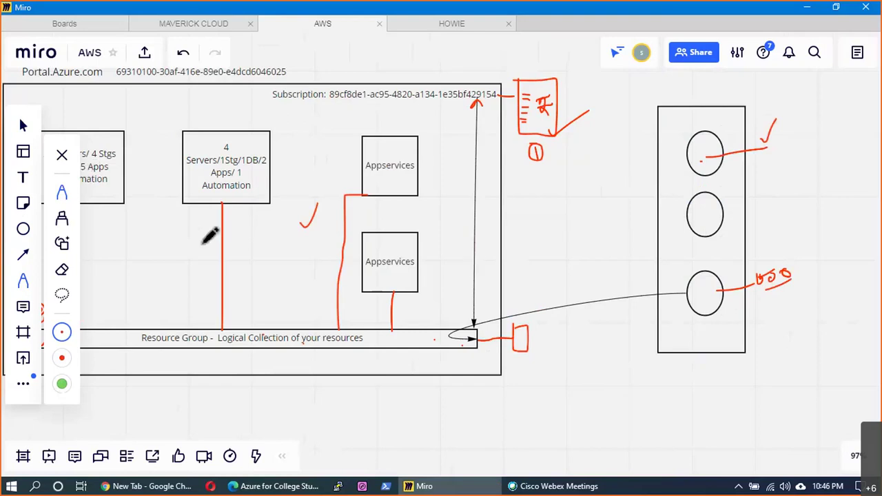
- Write RBAC and AD beside the curved arrow and mark below the Resource Group bar
mouse_move(542, 296)
left_mouse_down()
mouse_move(551, 305)
mouse_move(582, 297)
mouse_move(573, 295)
left_mouse_up()
mouse_move(560, 324)
left_mouse_down()
mouse_move(576, 314)
mouse_move(581, 325)
left_mouse_up()
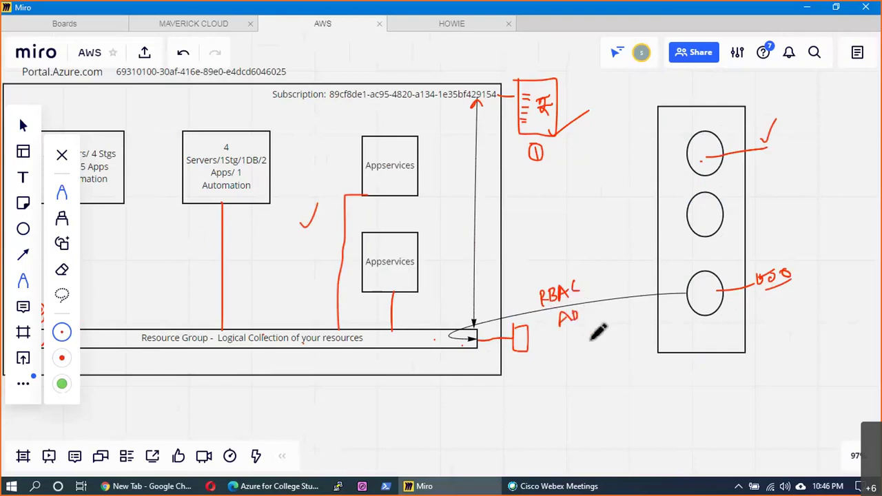
left_click(586, 331)
left_click_drag(379, 357, 388, 352)
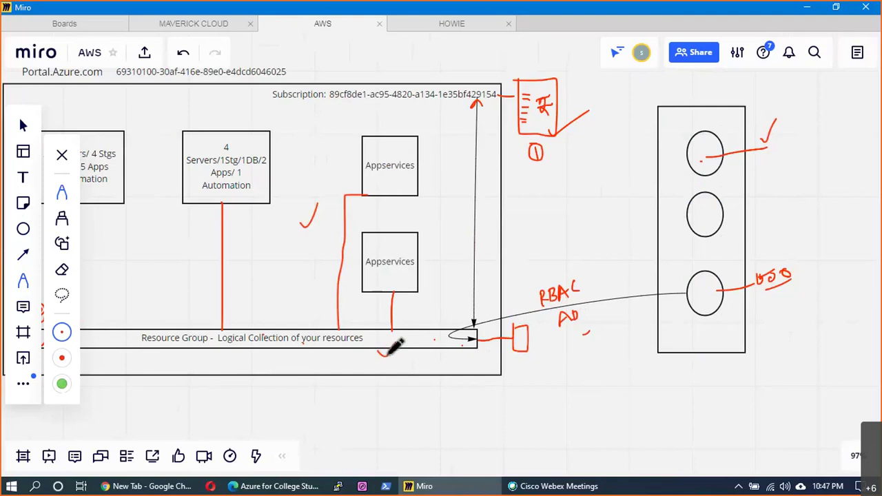
- Add a text label with an example user e-mail above the right rectangle
key("t")
left_click(656, 91)
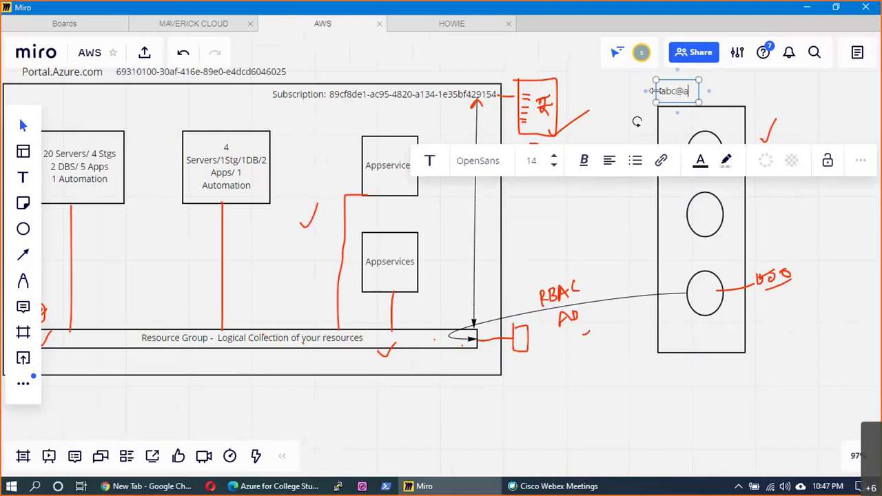
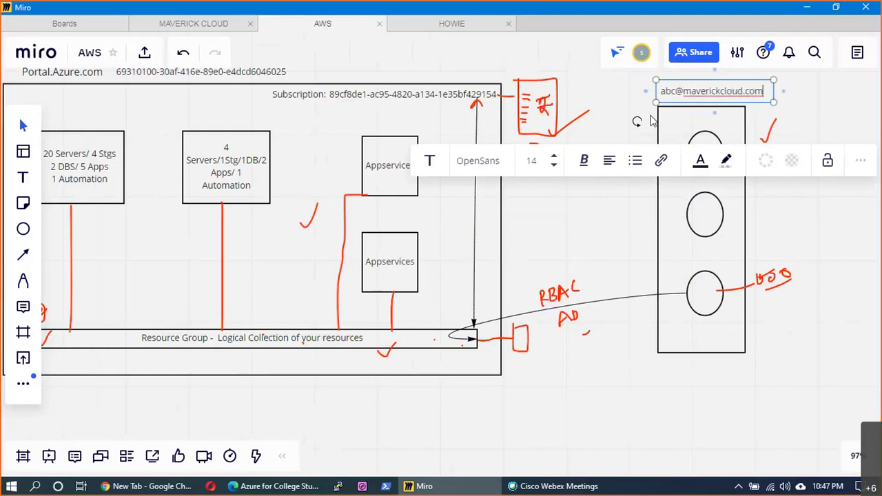
left_click(651, 120)
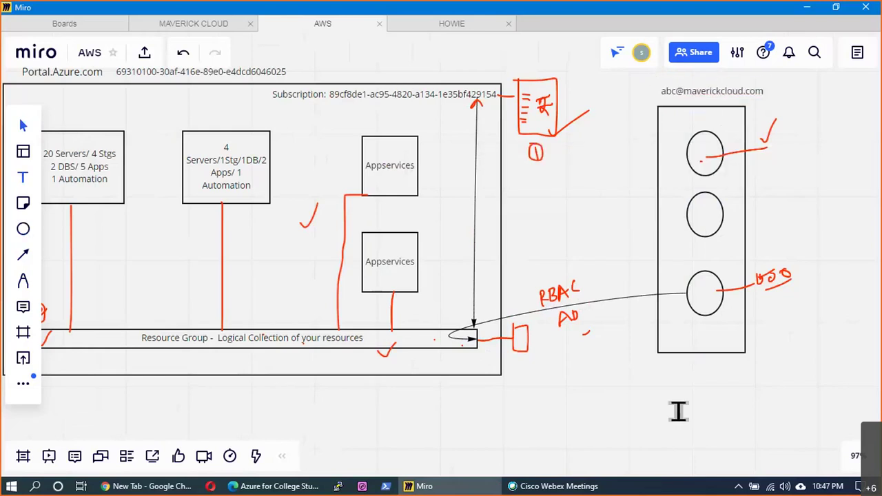
- Add a second example e-mail label and move both beside the bottom and top circles
double_click(665, 373)
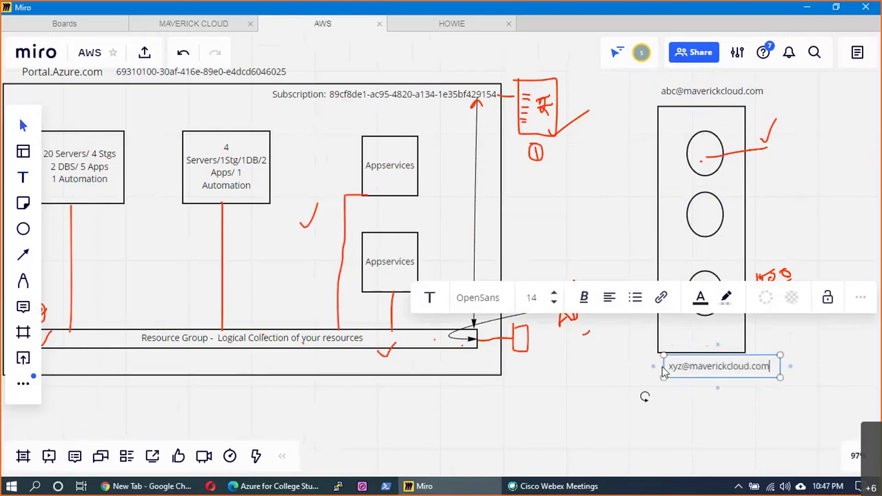
left_click(693, 406)
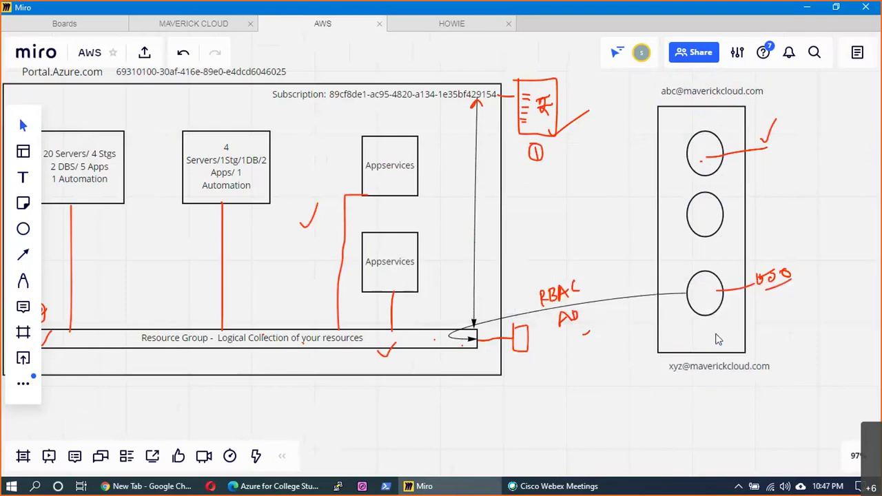
left_click_drag(699, 375, 719, 294)
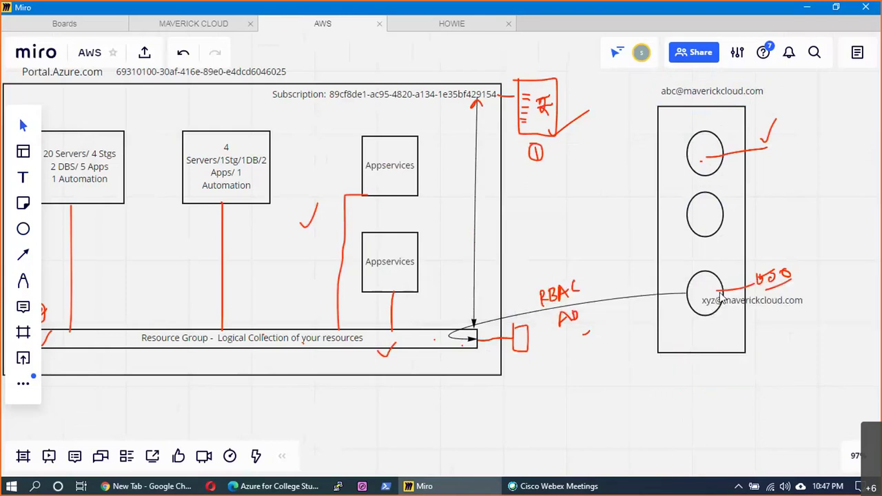
left_click_drag(711, 94, 749, 150)
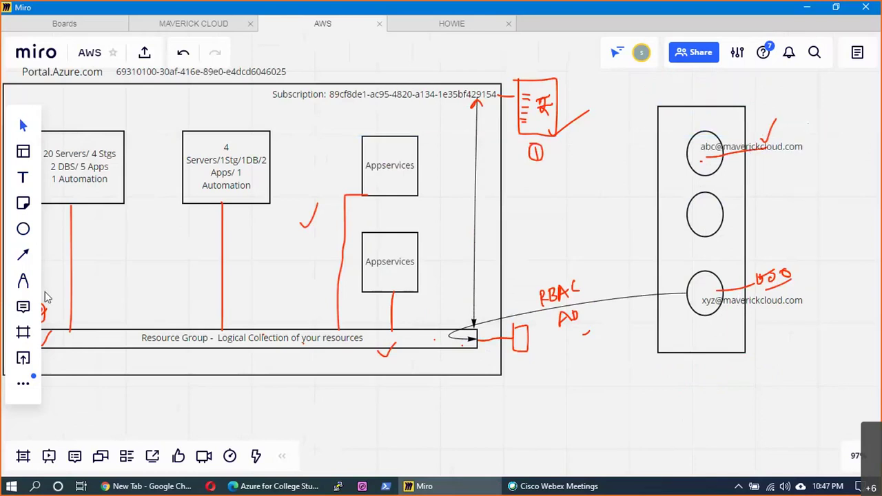
left_click(23, 281)
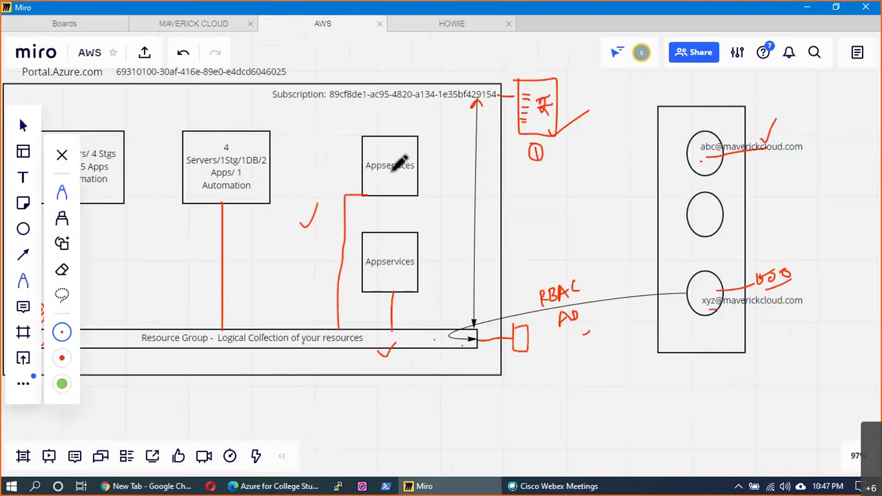
- Draw a red line from the top circle to a new box and write 5000 beside the arrow
left_click_drag(684, 141, 697, 151)
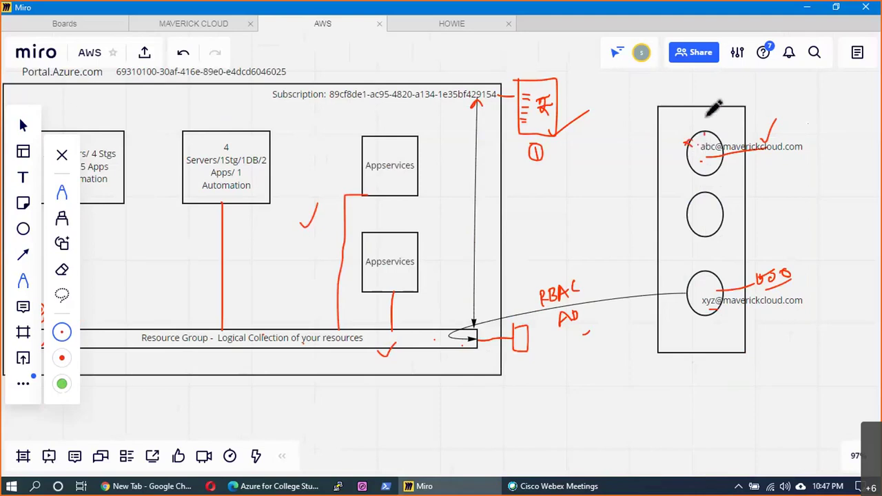
mouse_move(704, 131)
left_mouse_down()
mouse_move(797, 90)
mouse_move(803, 78)
left_mouse_up()
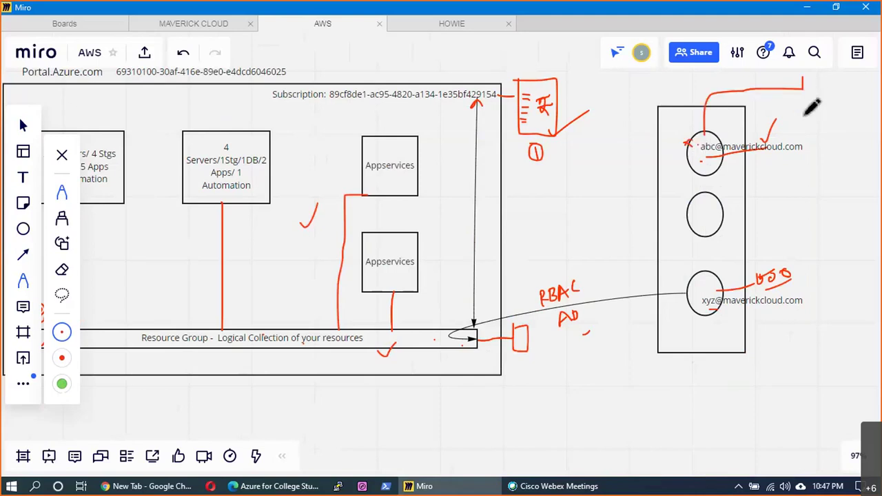
mouse_move(805, 113)
left_mouse_down()
mouse_move(844, 94)
mouse_move(805, 82)
mouse_move(822, 80)
left_mouse_up()
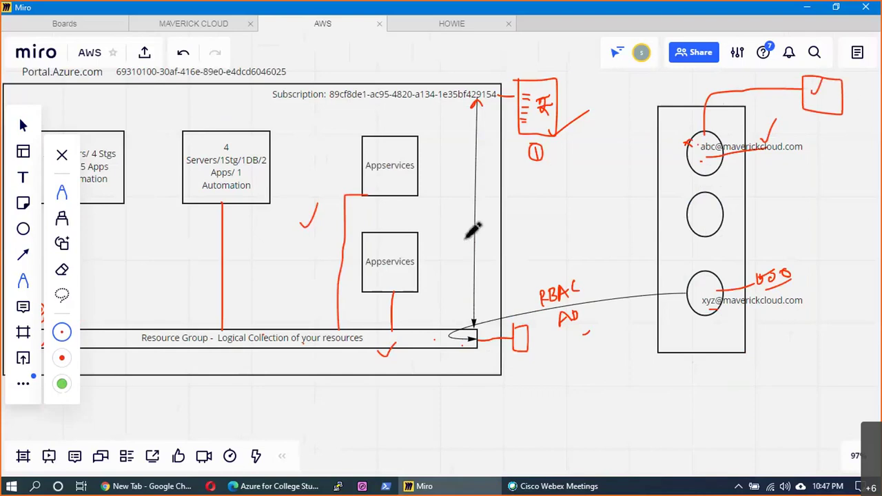
left_click_drag(487, 211, 505, 195)
left_click_drag(482, 219, 509, 201)
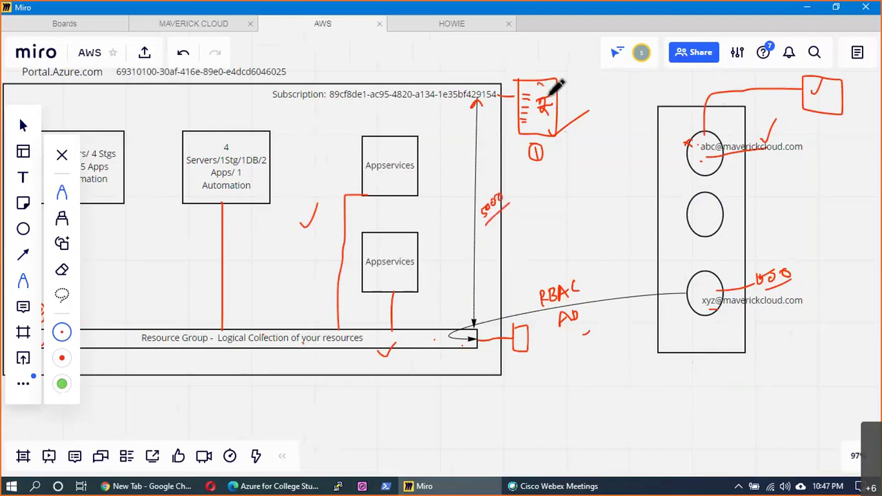
left_click_drag(556, 86, 559, 62)
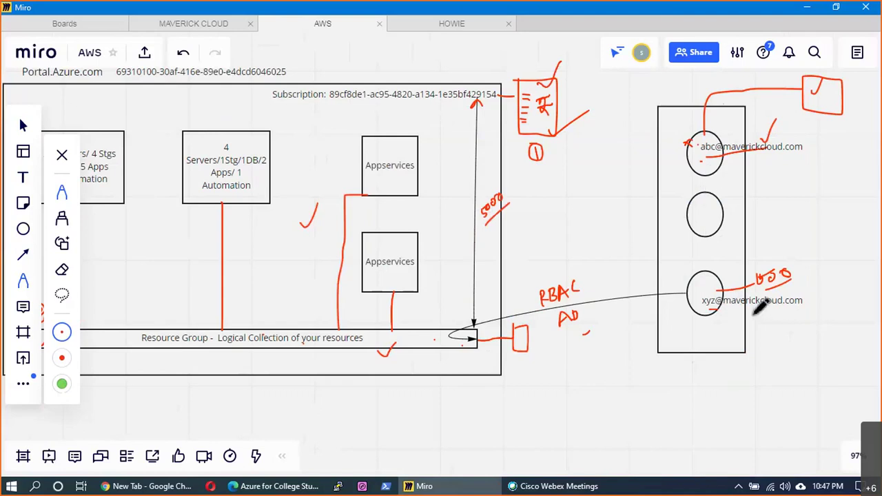
- Box the RBAC AD note and draw a circled 3 below the Resource Group bar
mouse_move(533, 272)
left_mouse_down()
mouse_move(551, 332)
mouse_move(589, 310)
mouse_move(553, 276)
mouse_move(595, 236)
left_mouse_up()
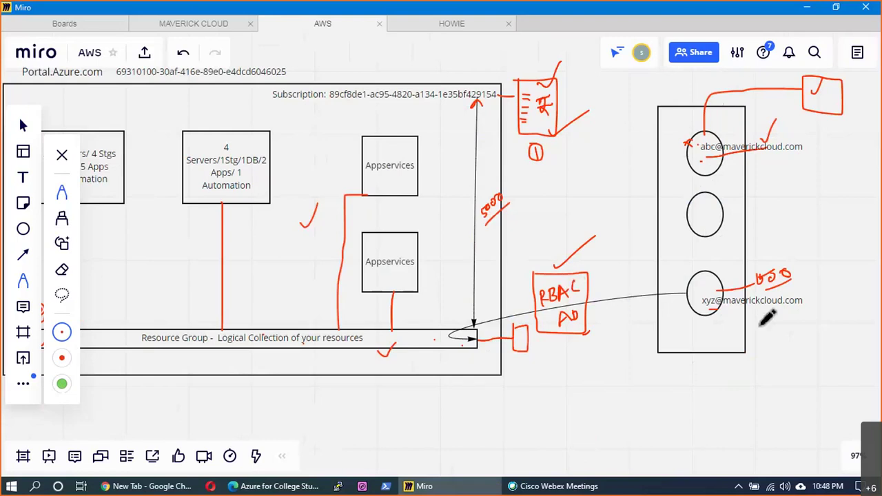
mouse_move(450, 344)
left_mouse_down()
mouse_move(468, 411)
mouse_move(481, 419)
mouse_move(471, 407)
left_mouse_up()
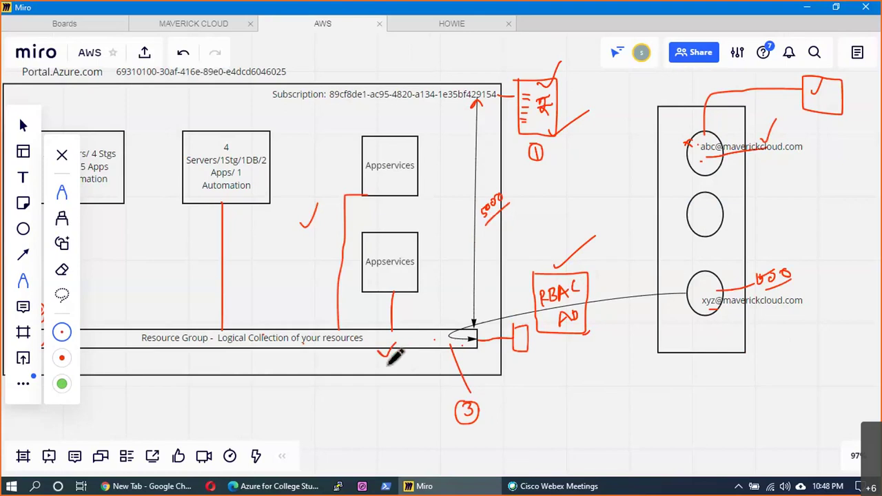
left_click_drag(388, 356, 404, 335)
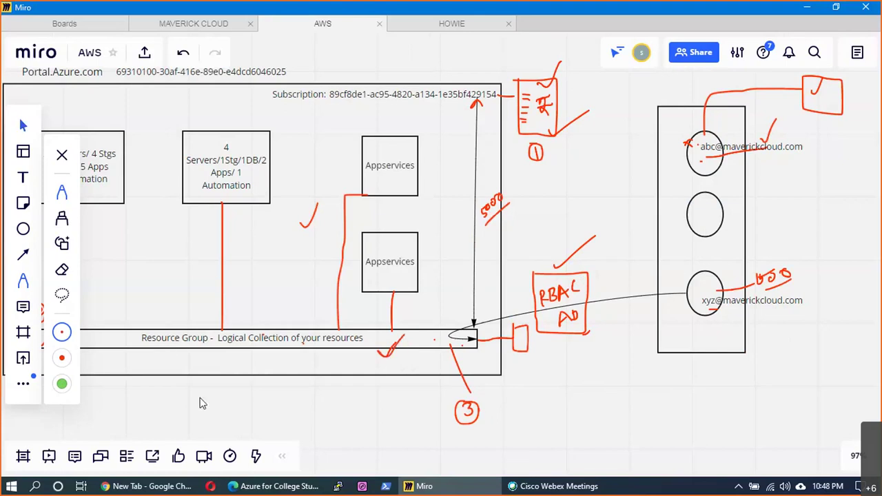
scroll(393, 404, "left", 3)
scroll(390, 418, "left", 2)
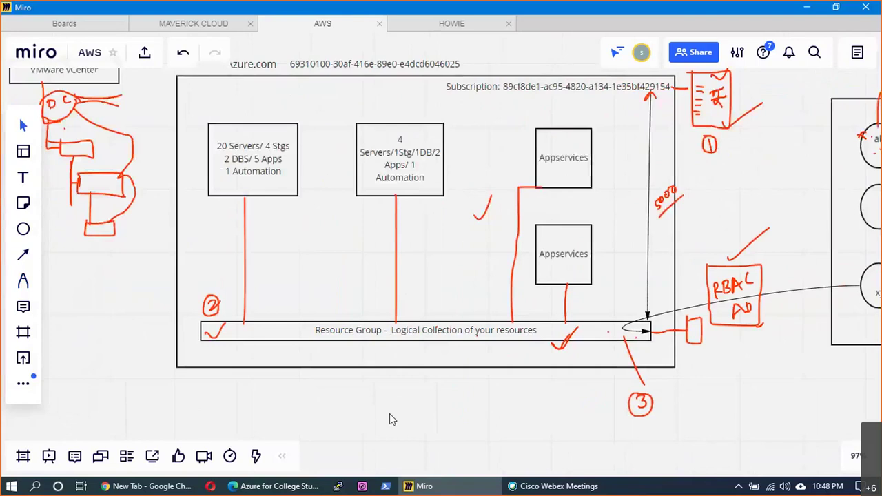
left_click(207, 336)
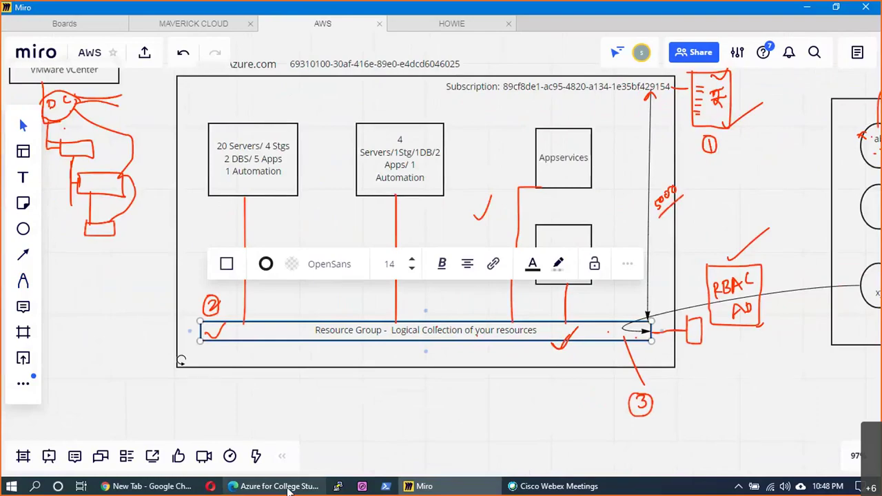
- Return to the Azure portal, close both offer tabs, and go to Resource groups
left_click(276, 486)
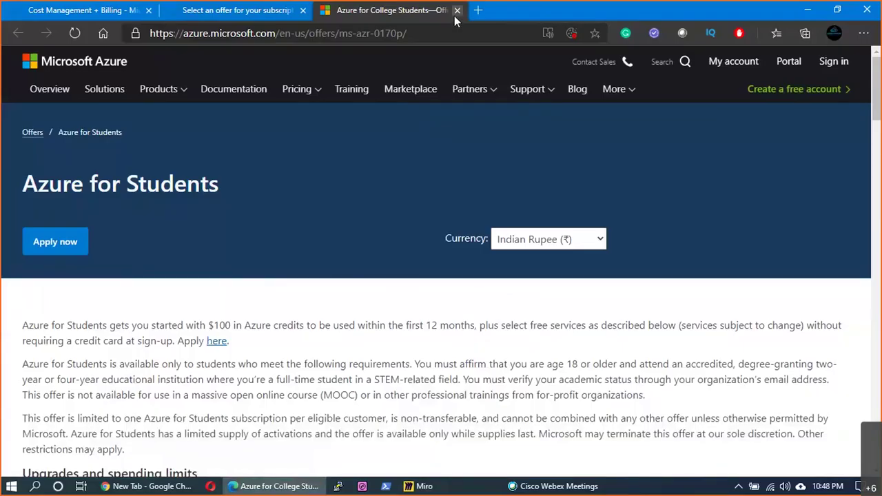
left_click(457, 11)
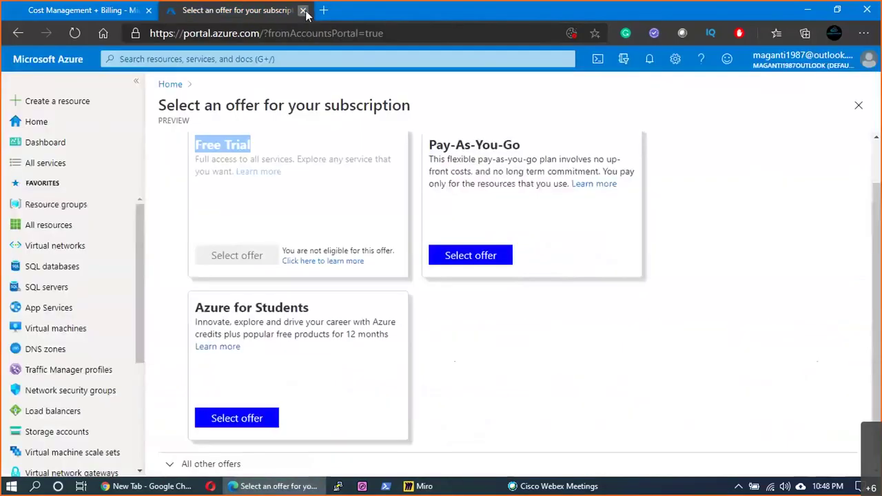
key("ctrl+w")
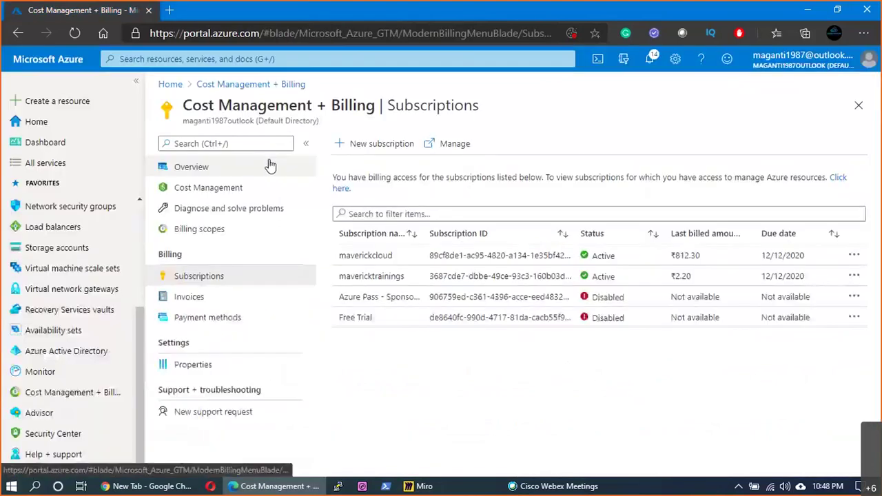
scroll(13, 310, "up", 3)
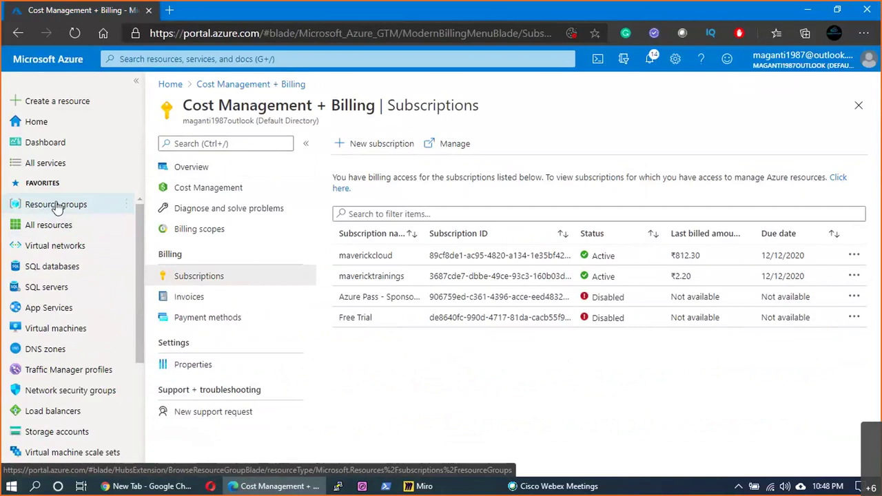
left_click(57, 208)
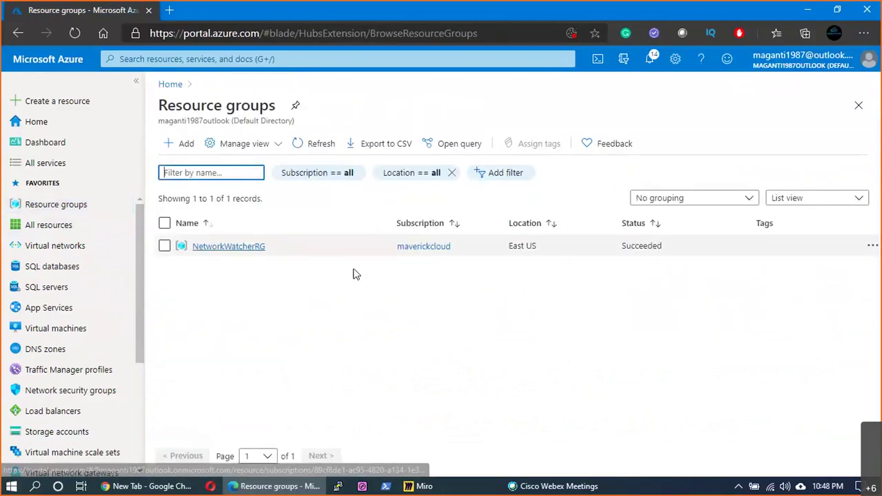
- Start a new resource group with subscription maverickcloud and region (US) East US
left_click(187, 145)
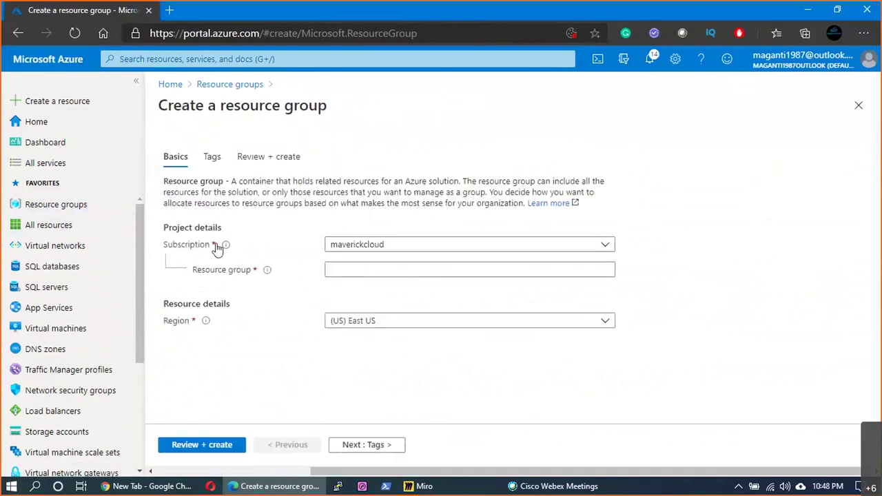
mouse_move(222, 246)
left_click_drag(235, 180, 459, 182)
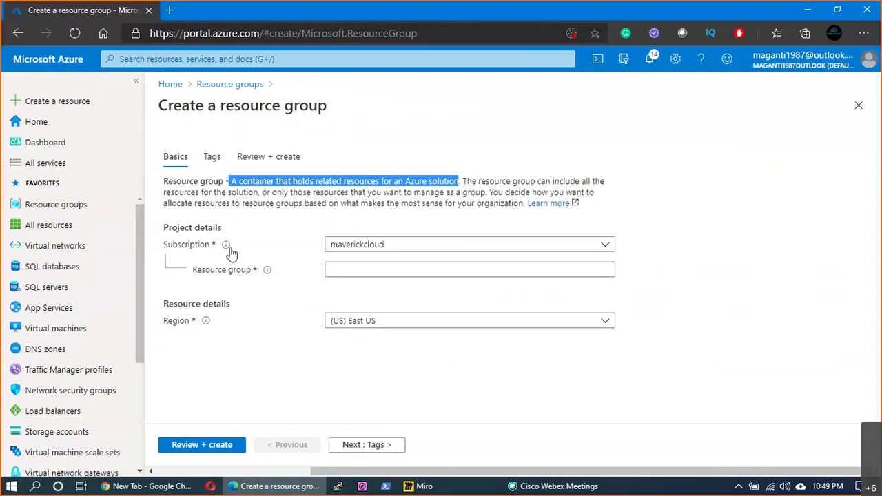
left_click(384, 250)
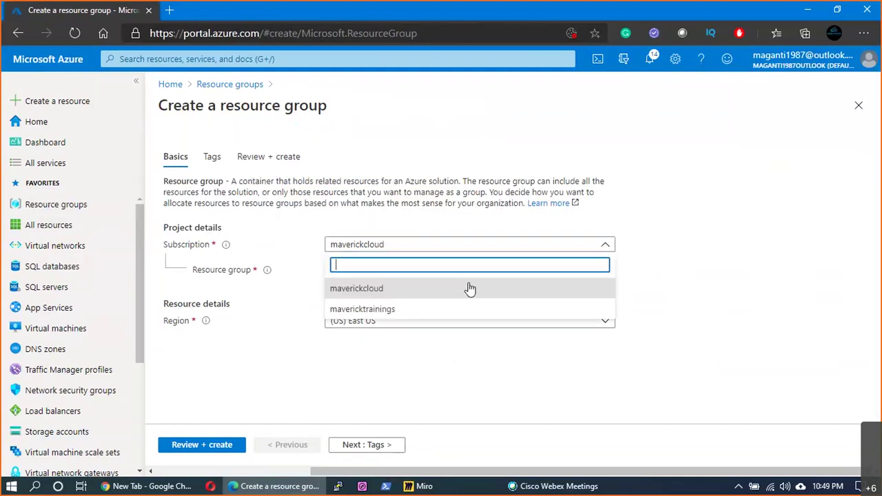
left_click(379, 295)
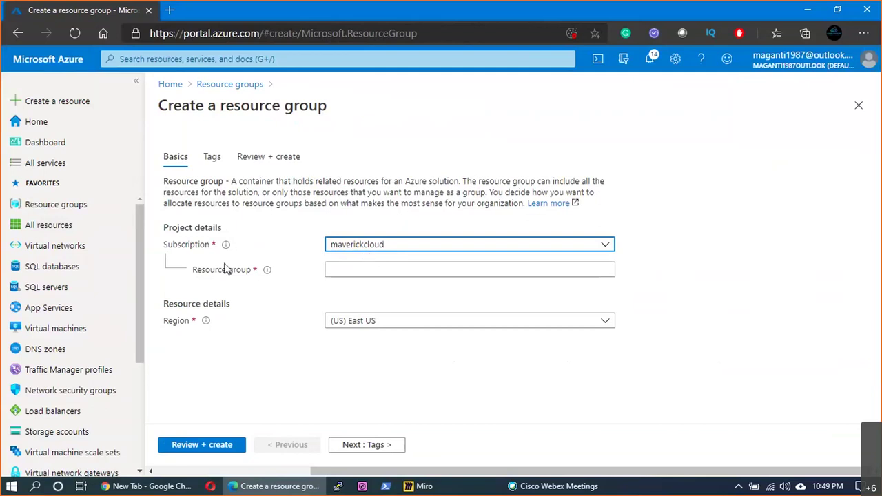
scroll(95, 388, "down", 3)
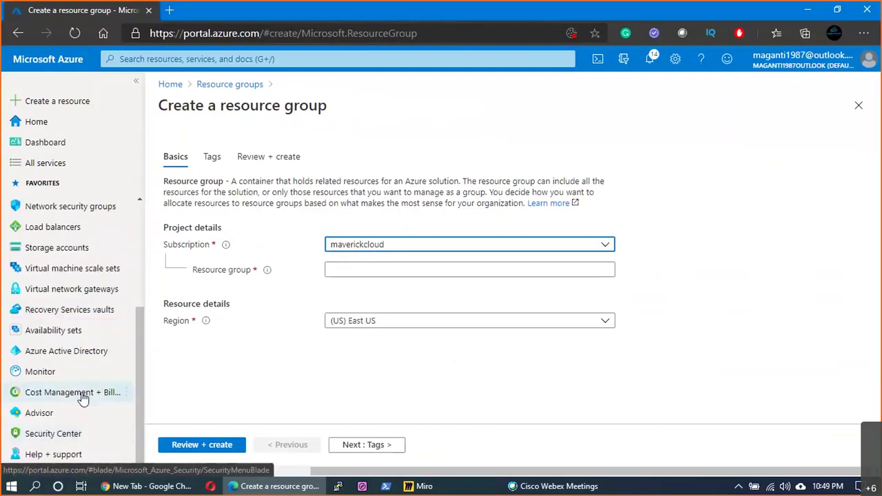
- Check subscription costs in Cost Management + Billing, then start a new resource group
left_click(81, 394)
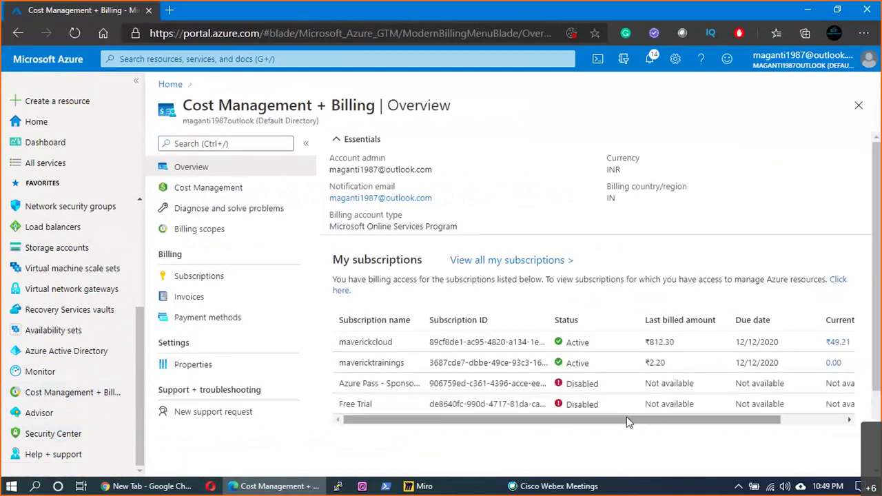
left_click_drag(629, 423, 692, 422)
left_click_drag(790, 340, 757, 340)
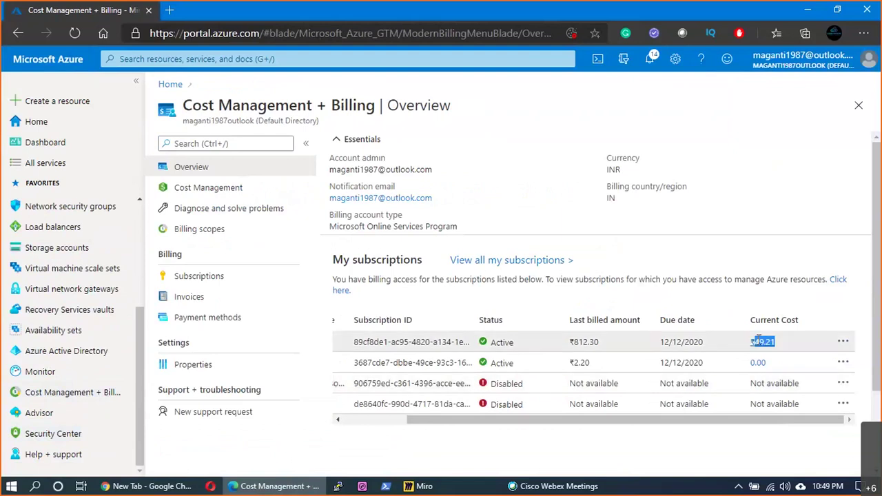
left_click(751, 366)
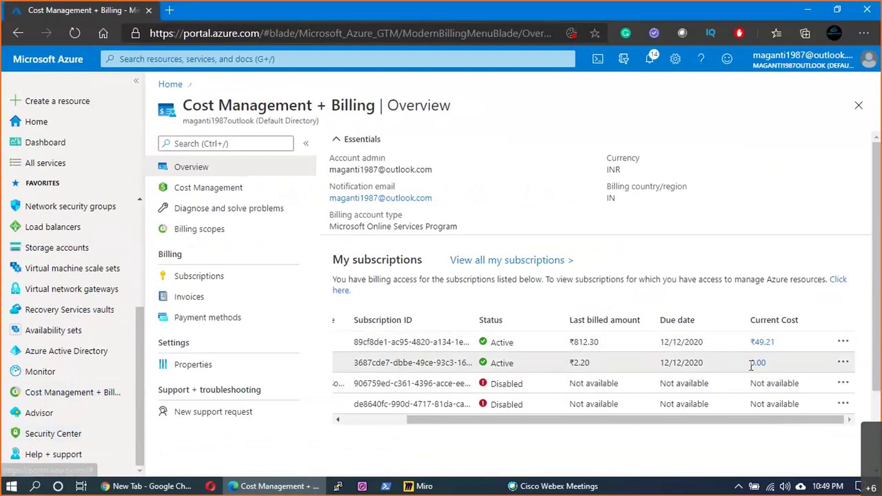
double_click(756, 363)
left_click_drag(704, 425, 388, 379)
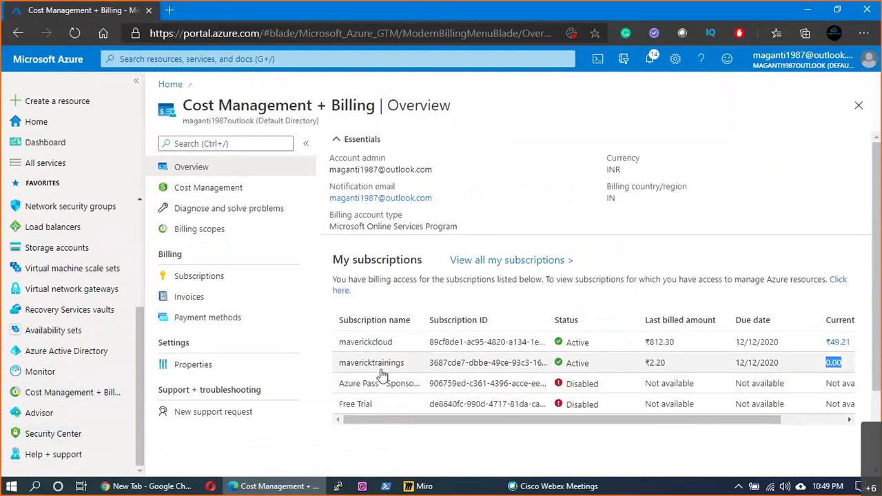
scroll(68, 219, "up", 3)
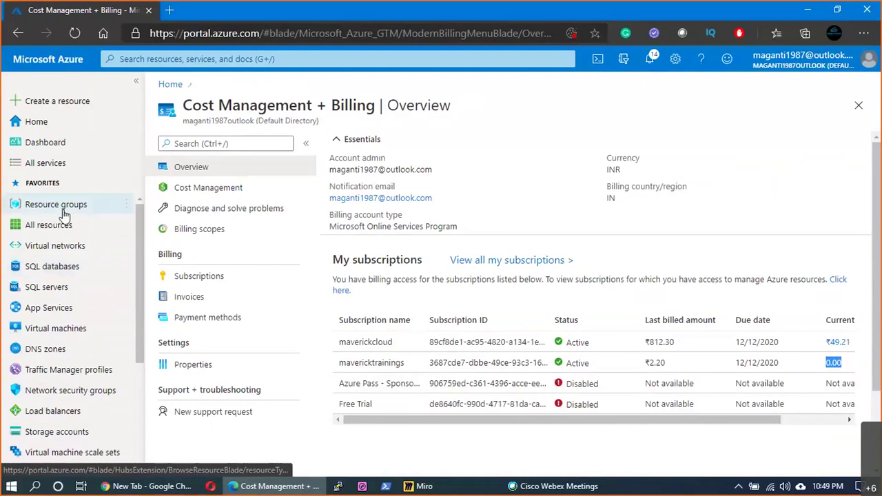
left_click(63, 215)
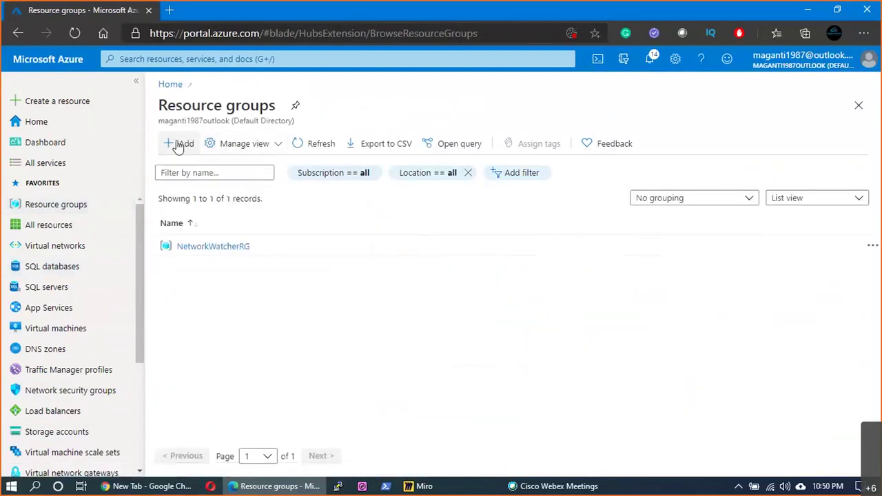
left_click(178, 146)
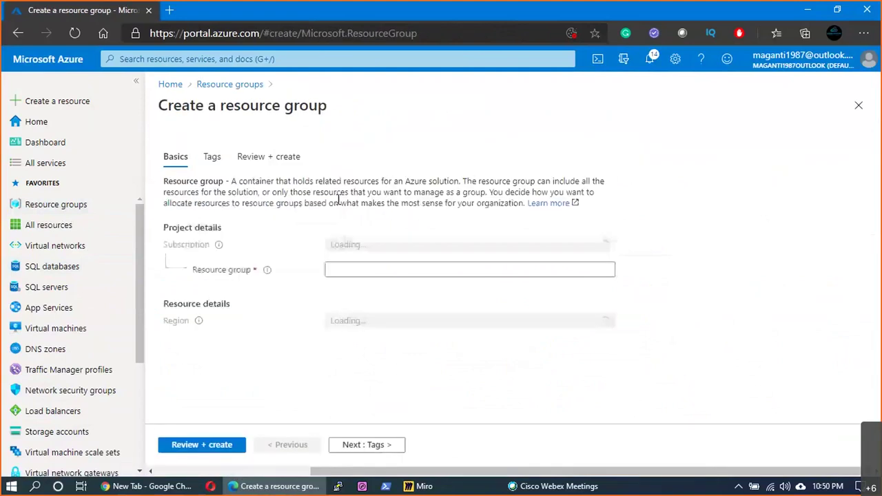
- Enter RG1 as the resource group name
left_click(431, 268)
type("RG")
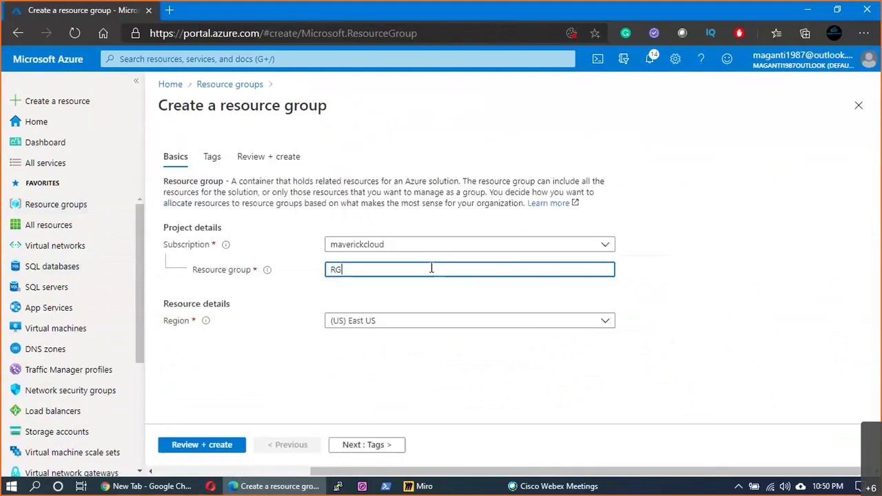
type("1")
- Rename the resource group to Prod_EUS_RG1 and move on to the Tags step
key("BackSpace")
key("BackSpace")
key("BackSpace")
type("Prod_")
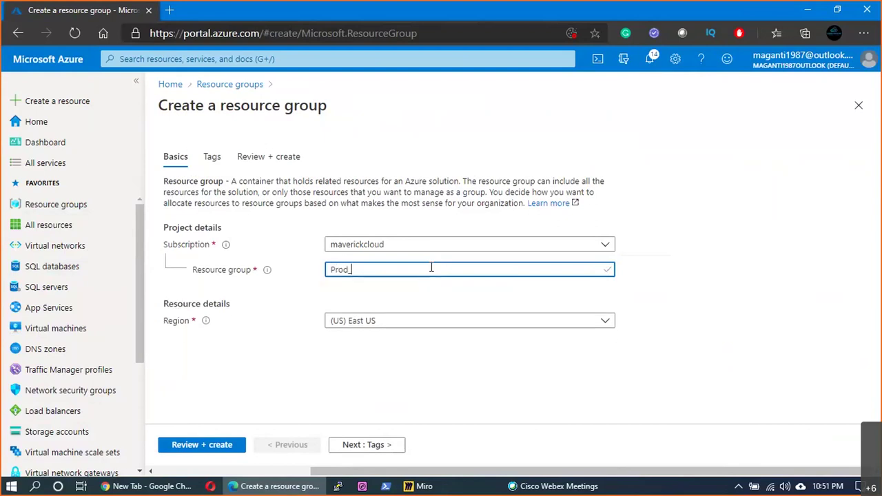
type("EUS_M")
key("BackSpace")
type("RG1")
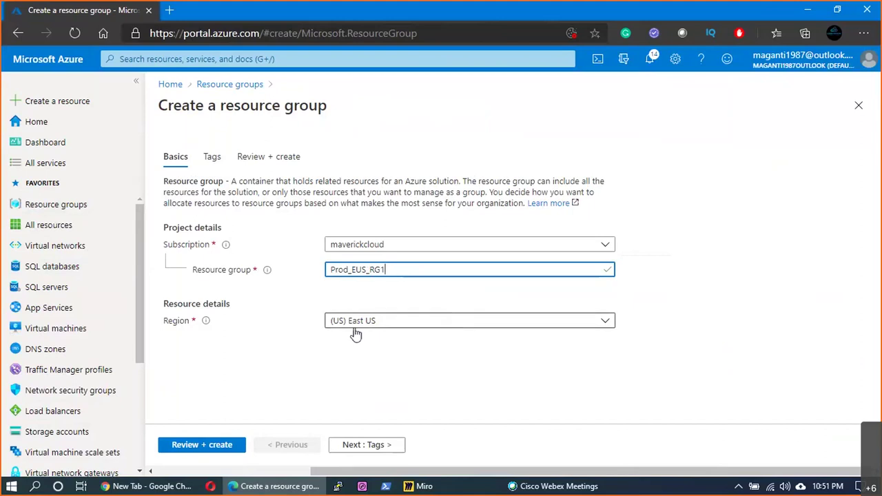
left_click(372, 446)
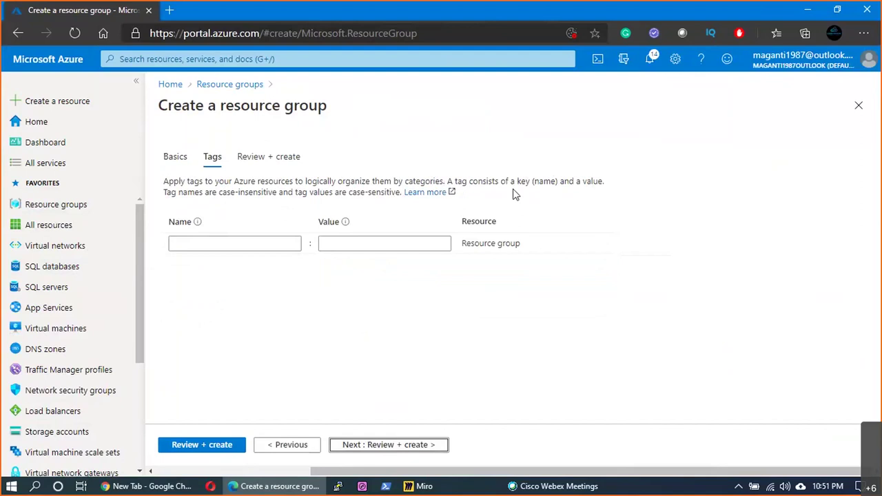
- Add a tag Purpose with value ProdDeployment
left_click(290, 245)
type("Pu")
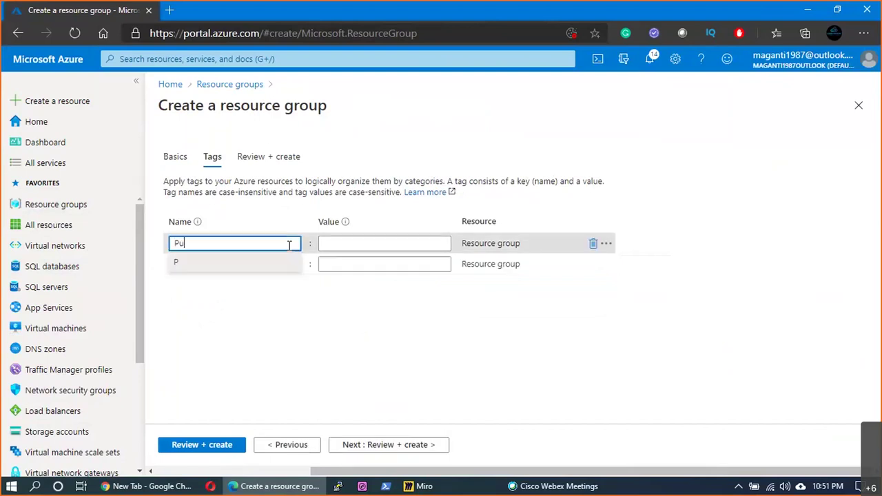
type("rpose")
key("Tab")
type("P")
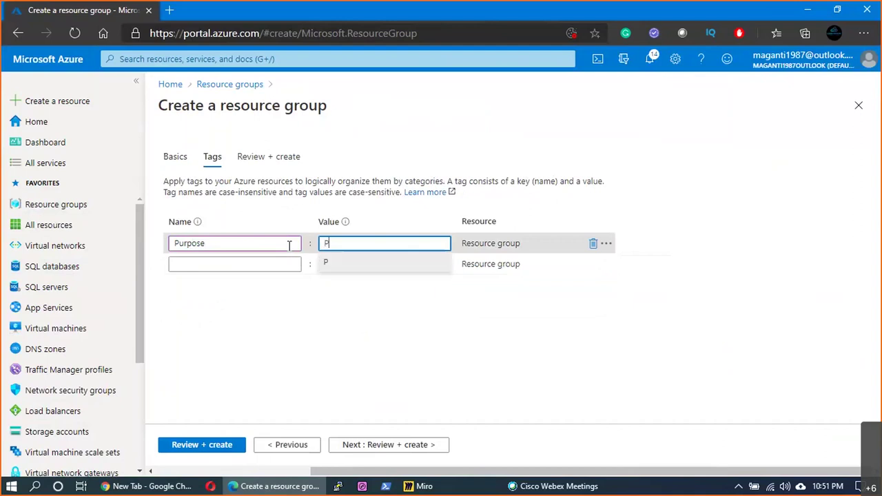
type("rodDeploy")
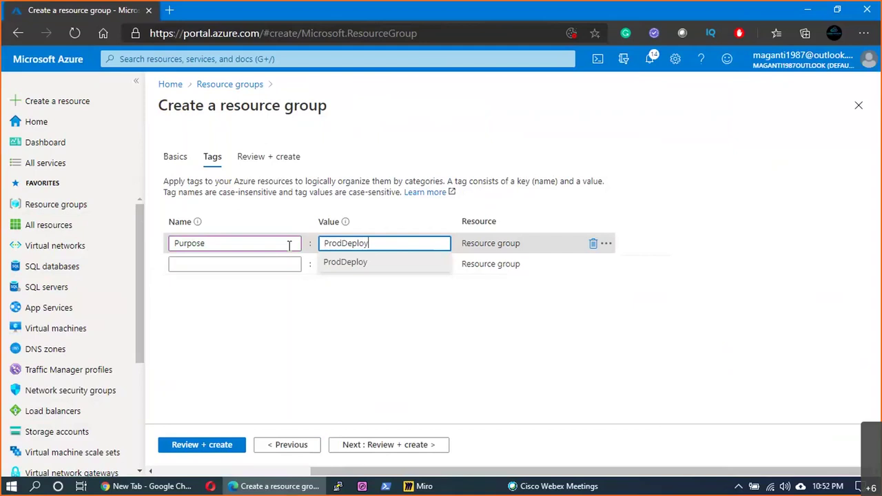
type("ment")
- Delete the duplicate lowercase 'purpose' tag row
left_click(264, 264)
type("p")
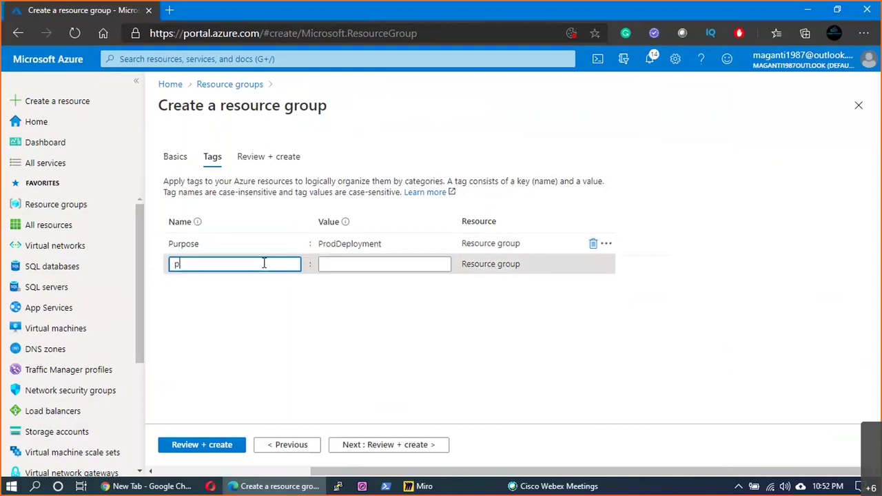
type("urpose")
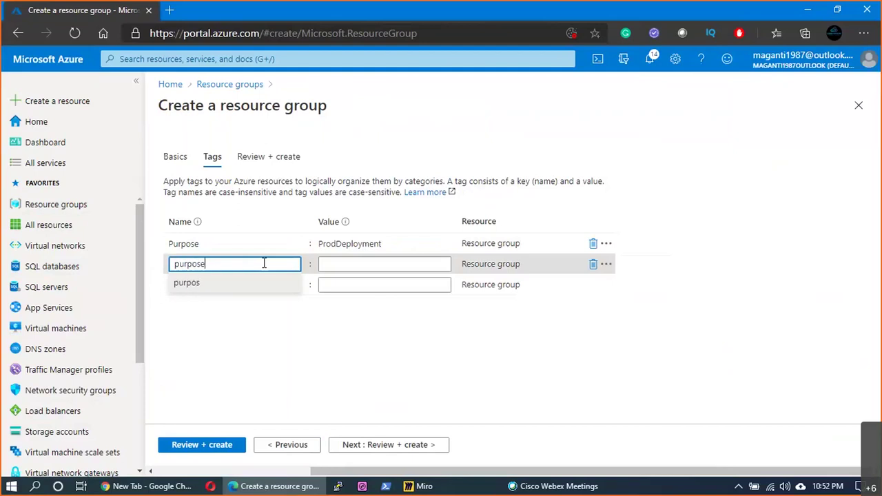
key("Tab")
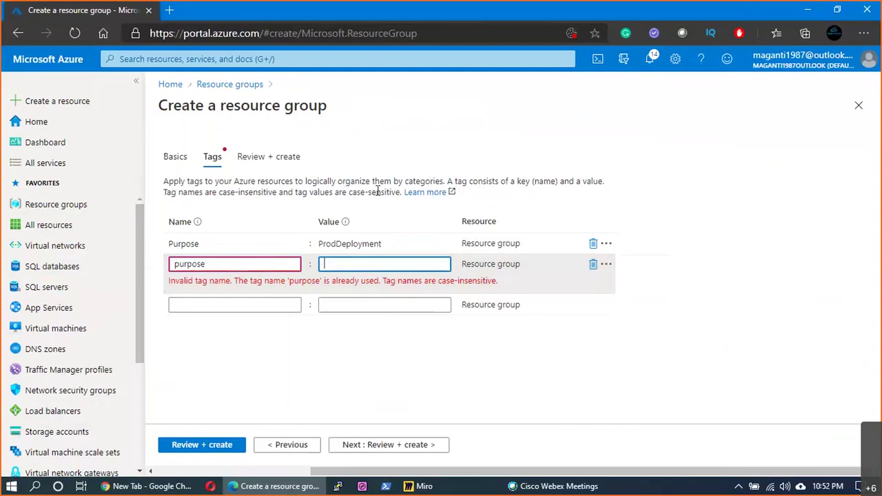
double_click(176, 262)
left_click(599, 301)
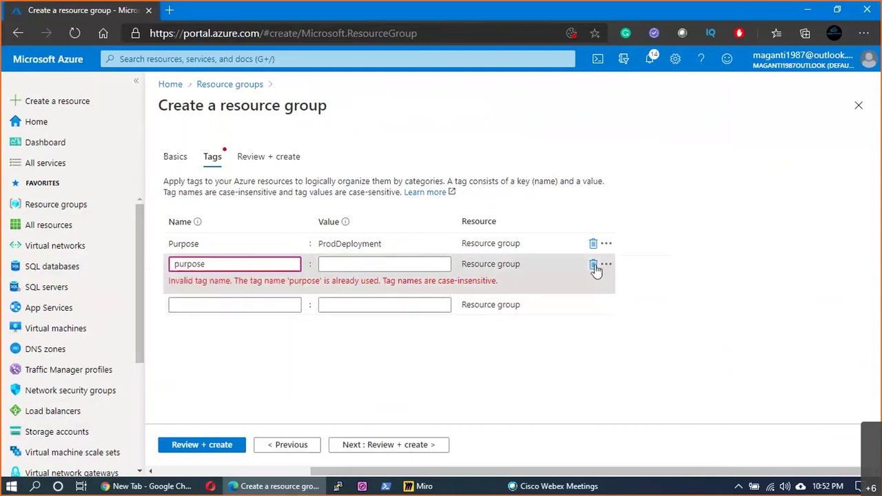
left_click(593, 265)
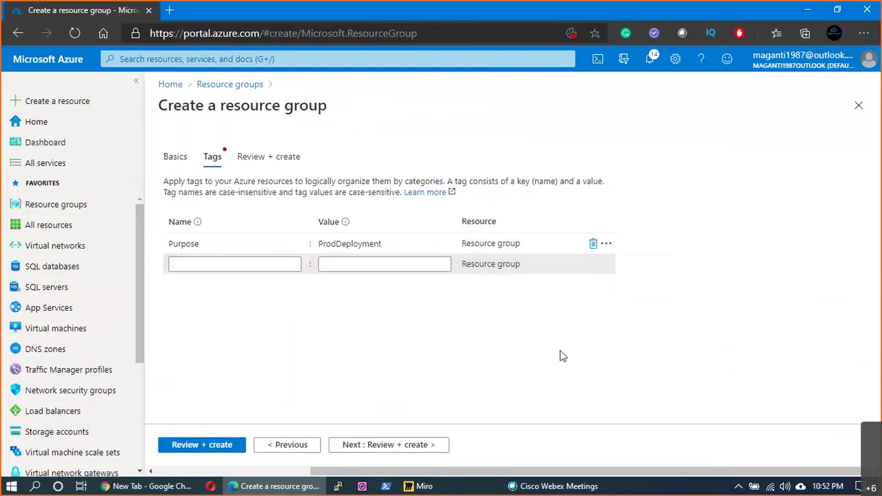
left_click(241, 266)
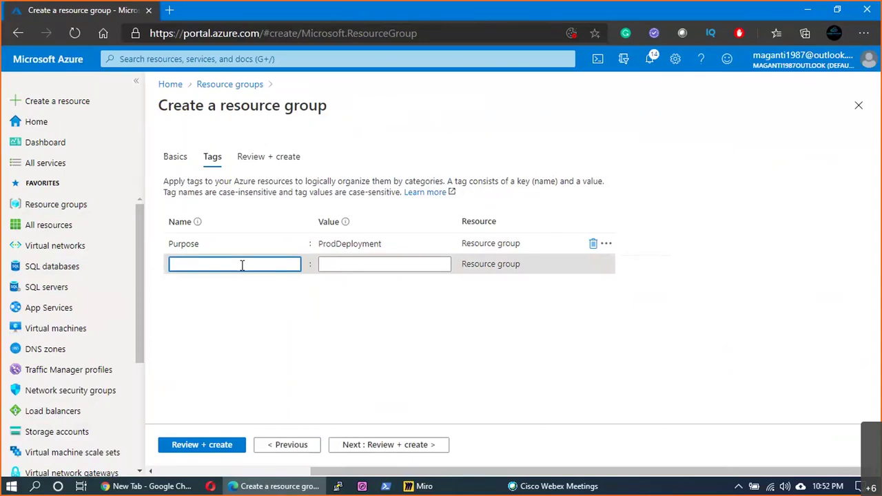
- Add an Owner tag with the owner's name as its value
type("Owner")
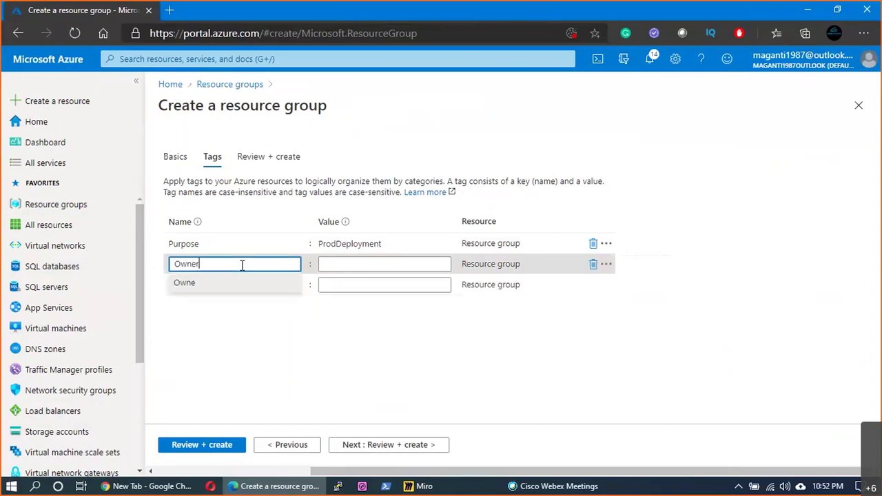
key("Tab")
type("Sri")
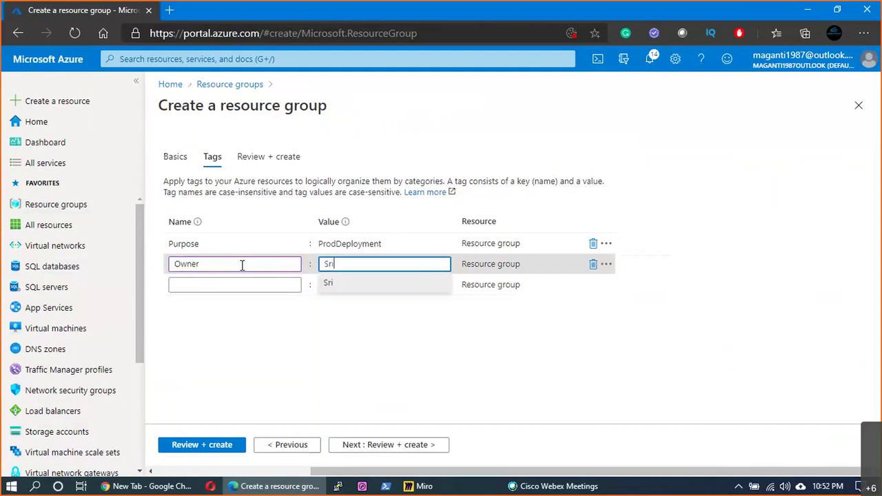
type("nivas")
key("Tab")
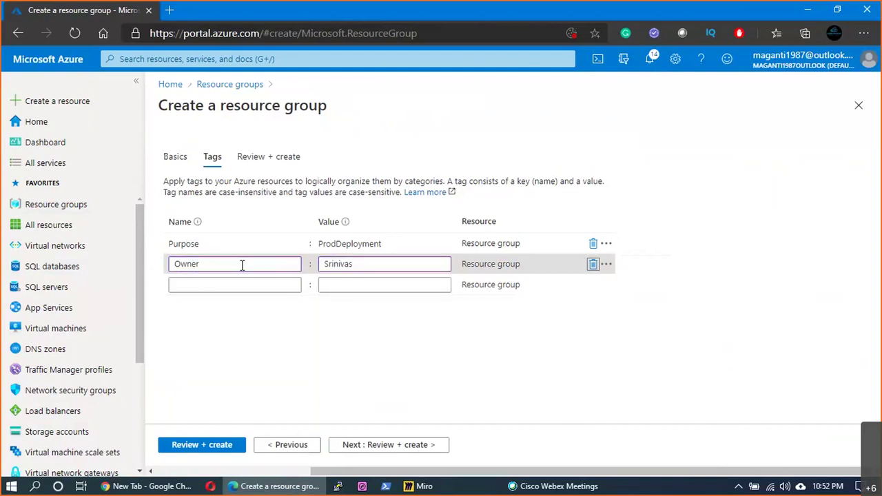
- Add a BillingUnit tag with value Unit1, correcting the BillingUnix typo
left_click(197, 284)
type("Bill")
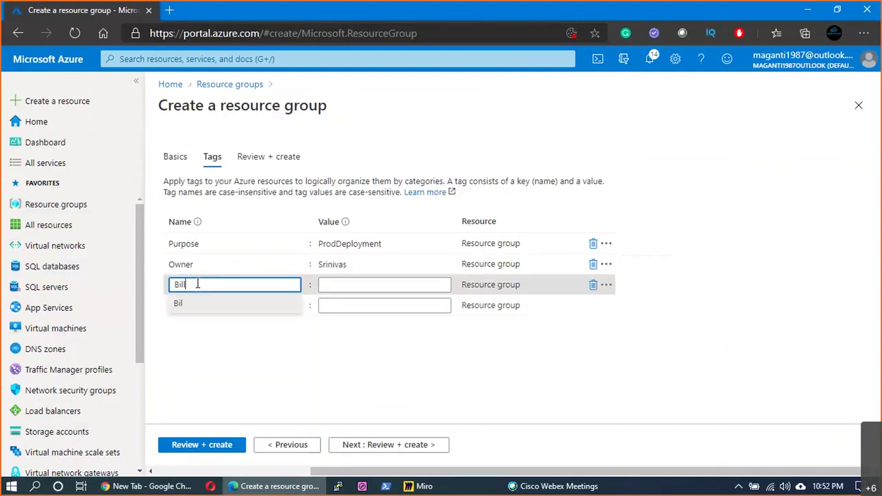
type("ingUnix")
double_click(198, 284)
type("BillingUnit")
key("Tab")
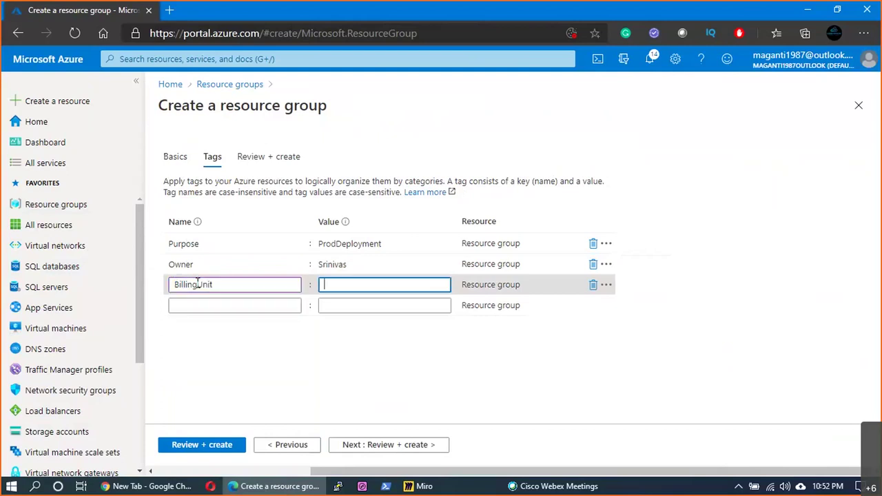
type("Unit1")
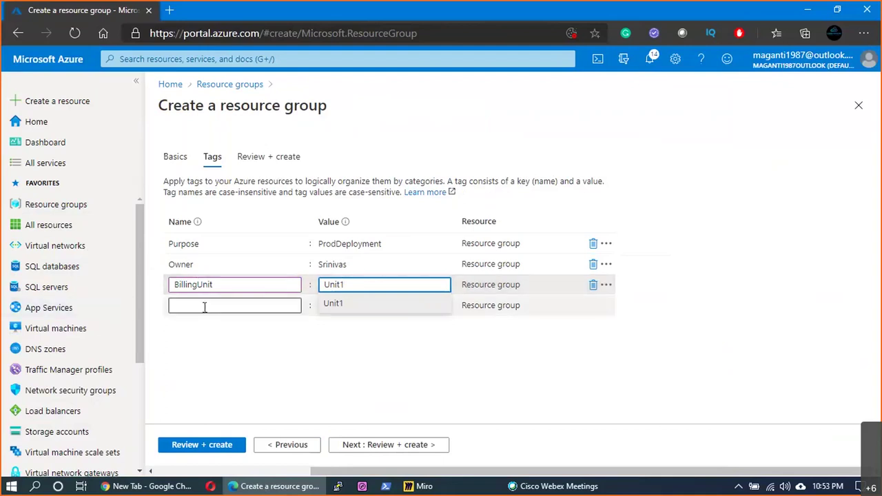
- Add a fourth tag named OSversion, replacing the draft Win2016 value with Ubuntu20.04
left_click(204, 306)
type("OSversion")
key("Tab")
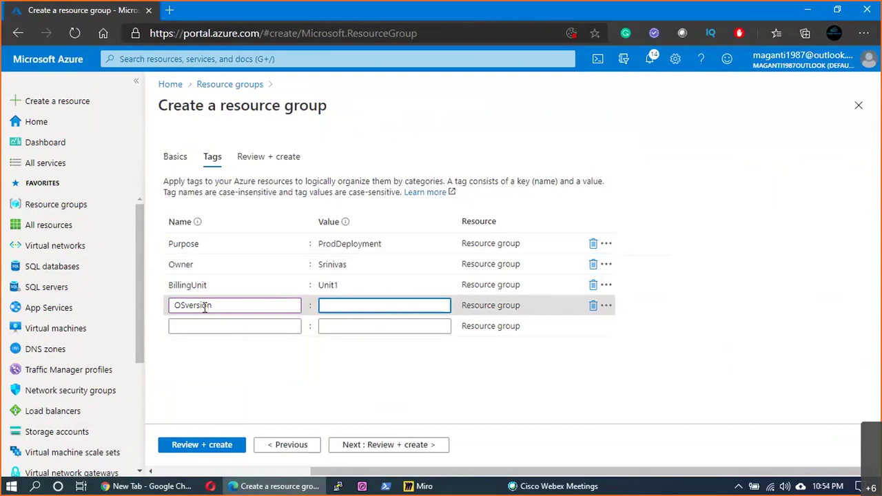
type("Win")
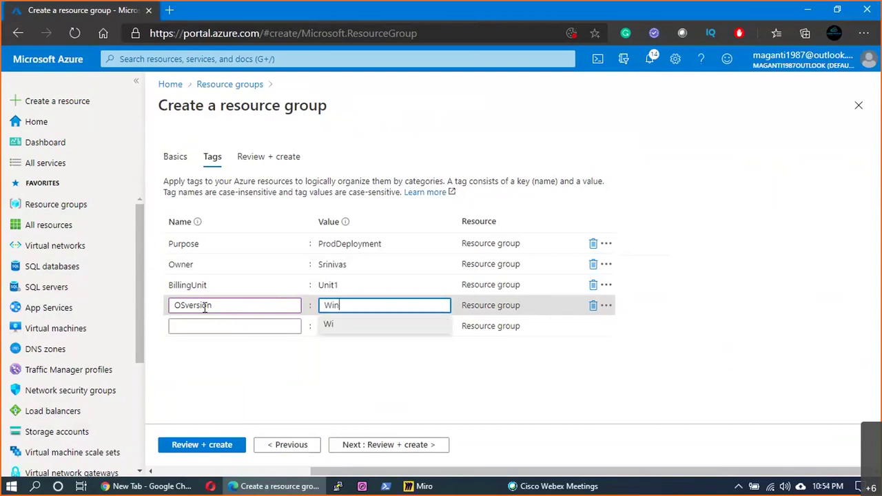
type("2016")
key("BackSpace")
type("9")
key("BackSpace")
key("BackSpace")
key("BackSpace")
key("BackSpace")
key("BackSpace")
key("BackSpace")
key("BackSpace")
type("Ubuntu200.04")
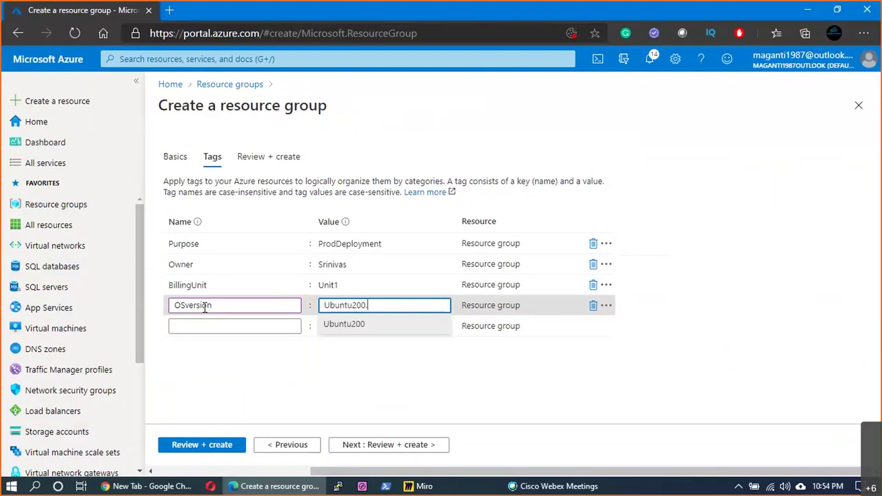
key("BackSpace")
key("BackSpace")
key("BackSpace")
key("BackSpace")
type(".04")
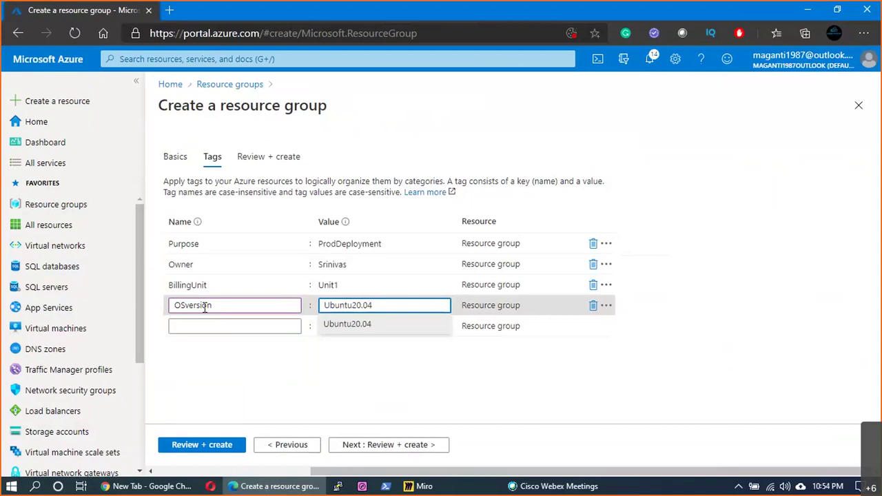
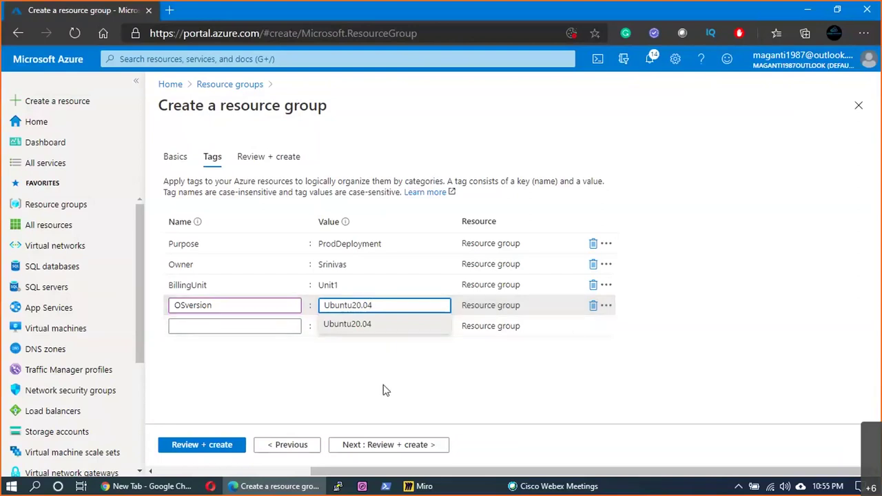
- Create the resource group Prod_EUS_RG1 through Review + create
left_click(576, 323)
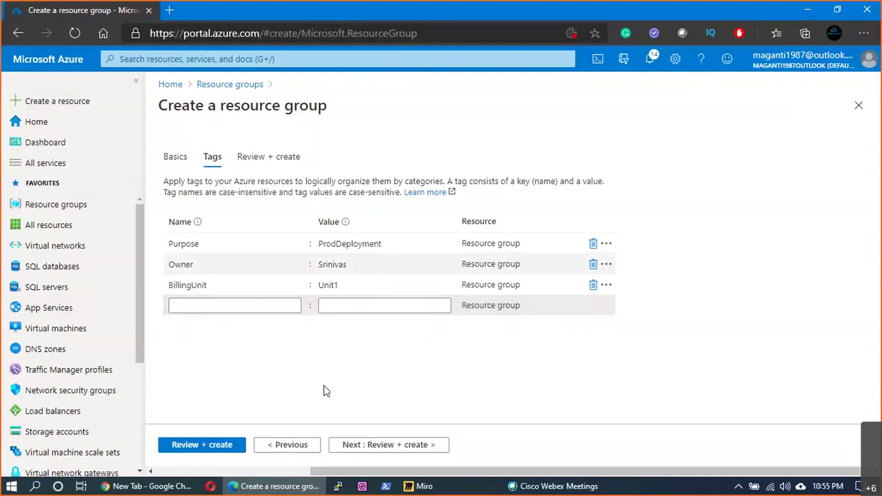
left_click(221, 445)
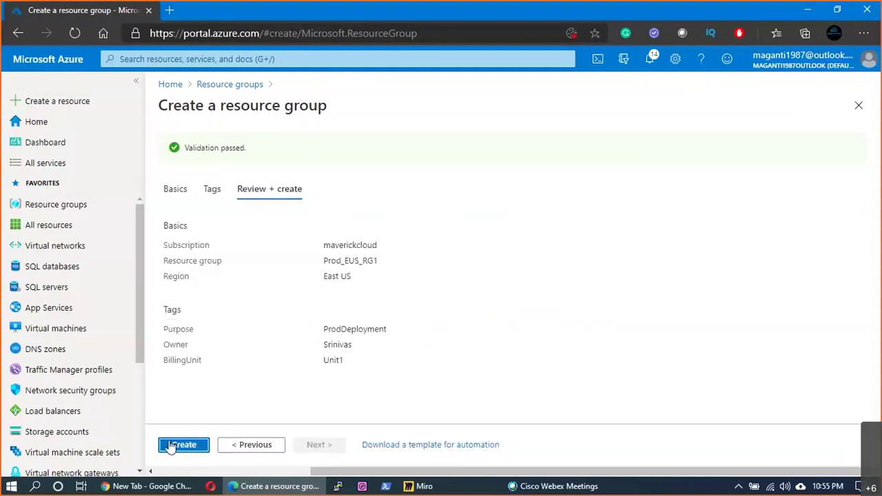
left_click(180, 445)
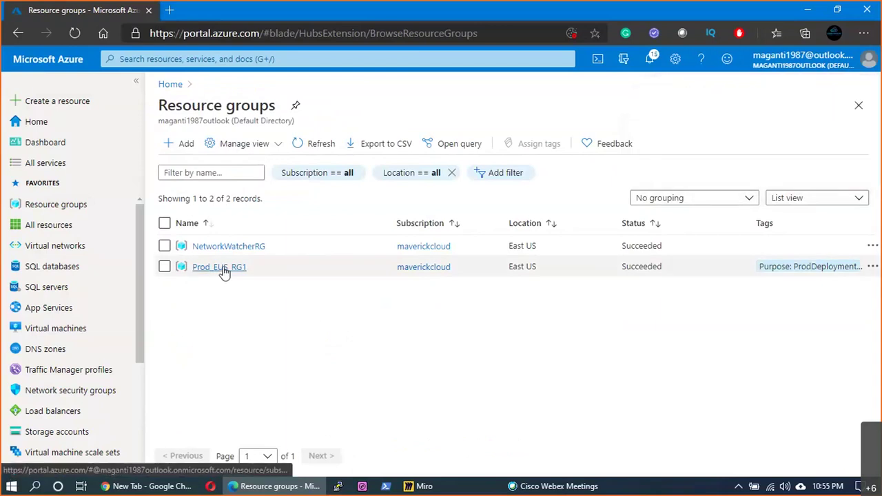
- Highlight Prod_EUS_RG1's Succeeded status and subscription, then switch to the Miro board
double_click(540, 272)
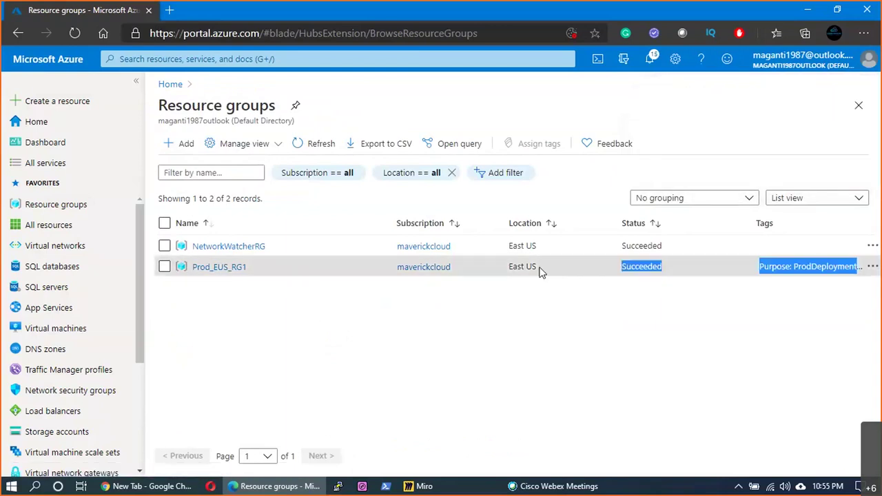
left_click_drag(406, 272, 444, 373)
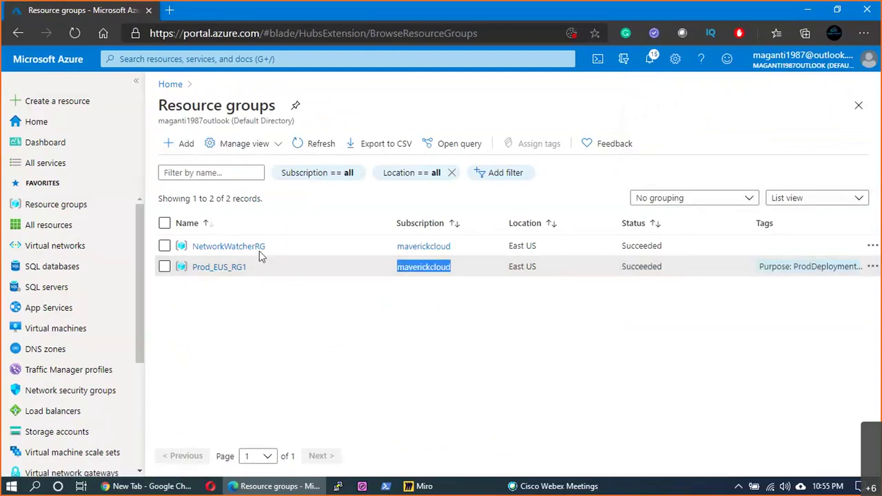
left_click_drag(422, 267, 251, 378)
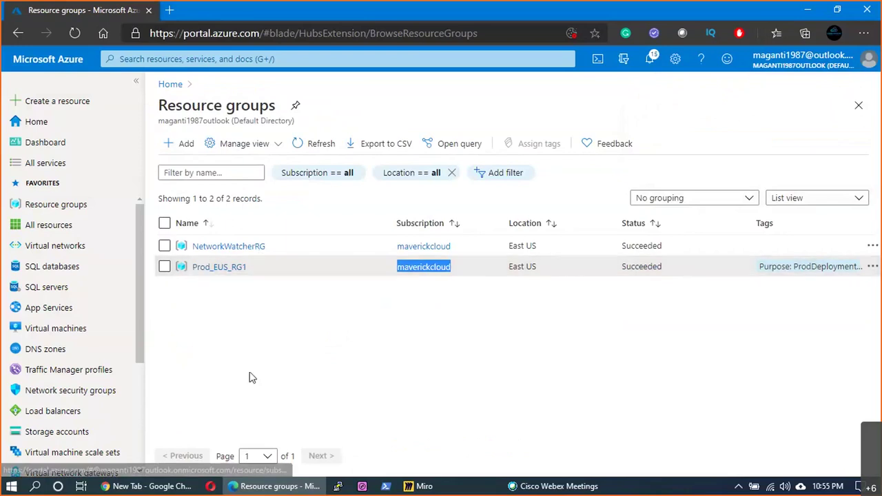
key("alt+Tab")
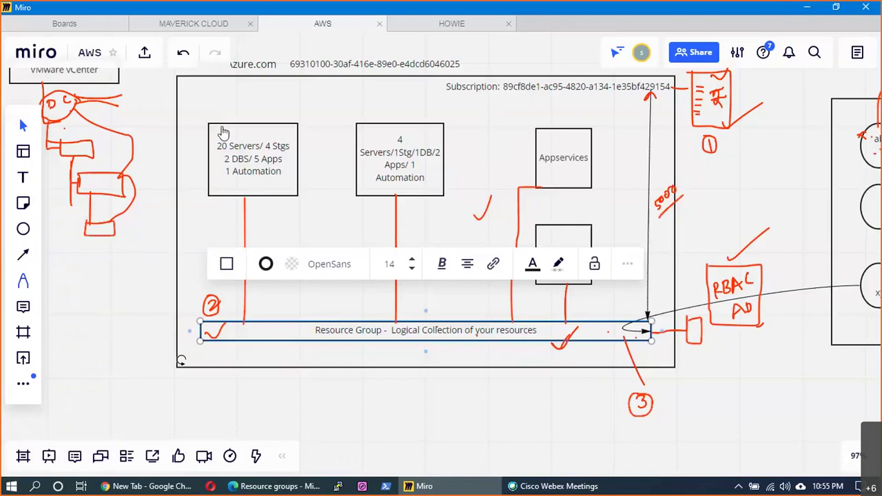
- Handwrite US, UK, SIN and IND above the 20 Servers, 4 Servers and two Appservices boxes
key("p")
left_click_drag(224, 110, 233, 118)
left_click_drag(380, 108, 398, 116)
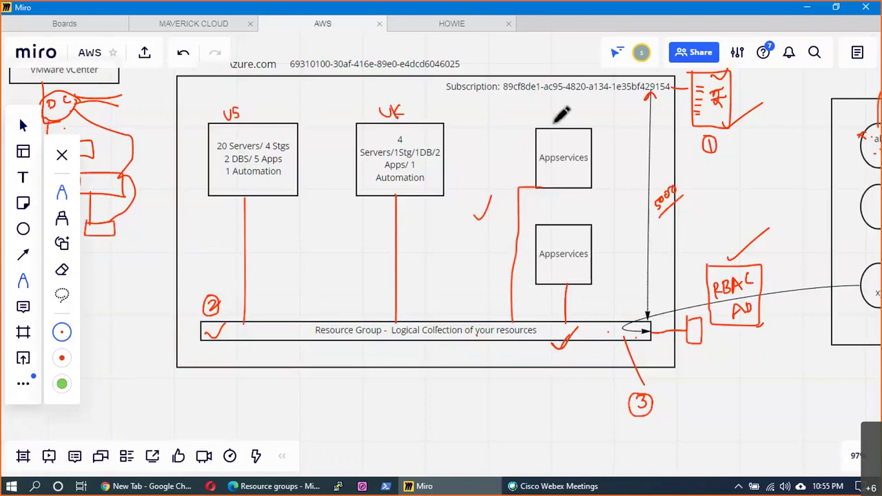
mouse_move(553, 115)
left_mouse_down()
mouse_move(573, 125)
mouse_move(585, 120)
left_mouse_up()
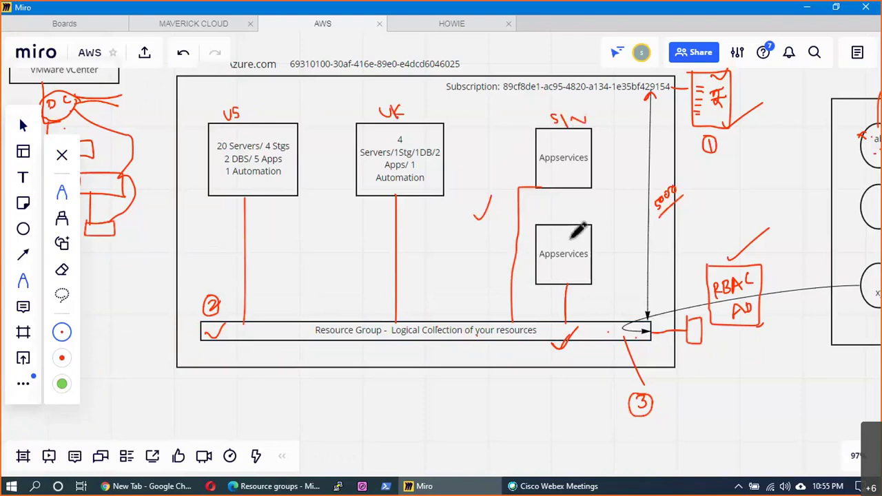
left_click(555, 211)
left_click_drag(555, 211, 556, 223)
mouse_move(560, 222)
left_mouse_down()
mouse_move(573, 209)
mouse_move(573, 220)
left_mouse_up()
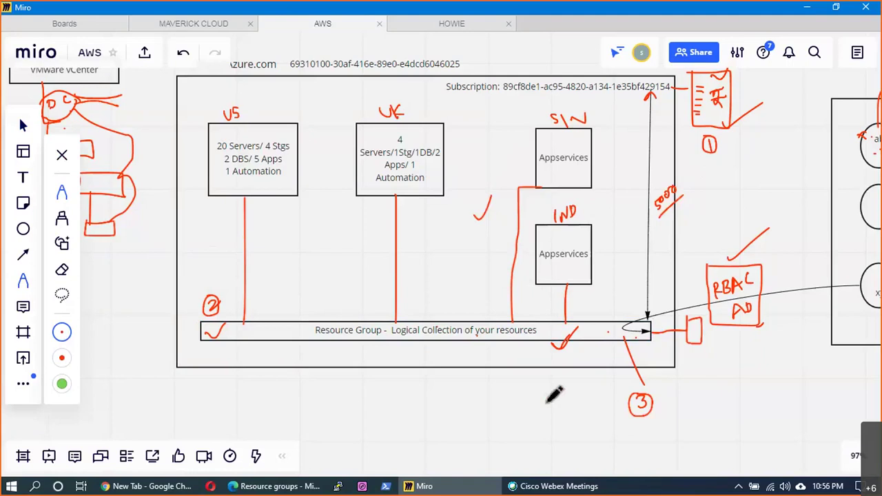
left_click(23, 178)
left_click(224, 410)
- Add a 'Local & Global' text label and move it right, beside the circles frame
type("Local & Global")
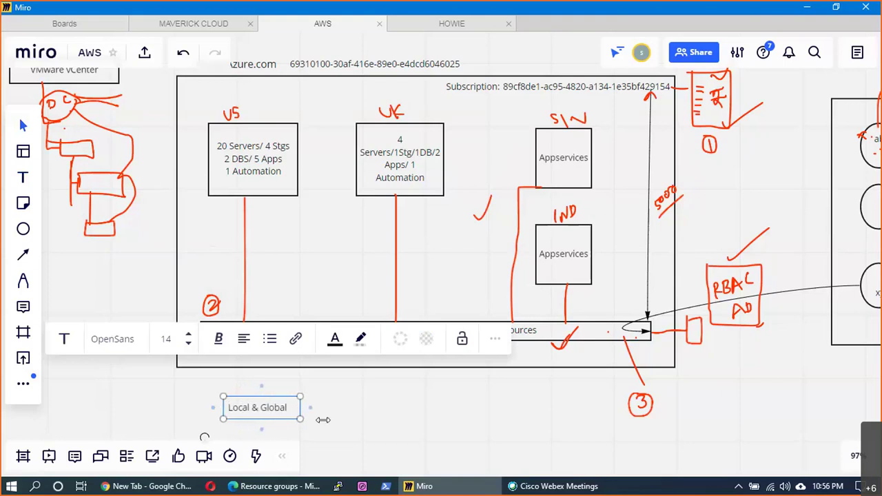
left_click(264, 414)
left_click_drag(265, 418, 841, 372)
left_click_drag(713, 421, 219, 406)
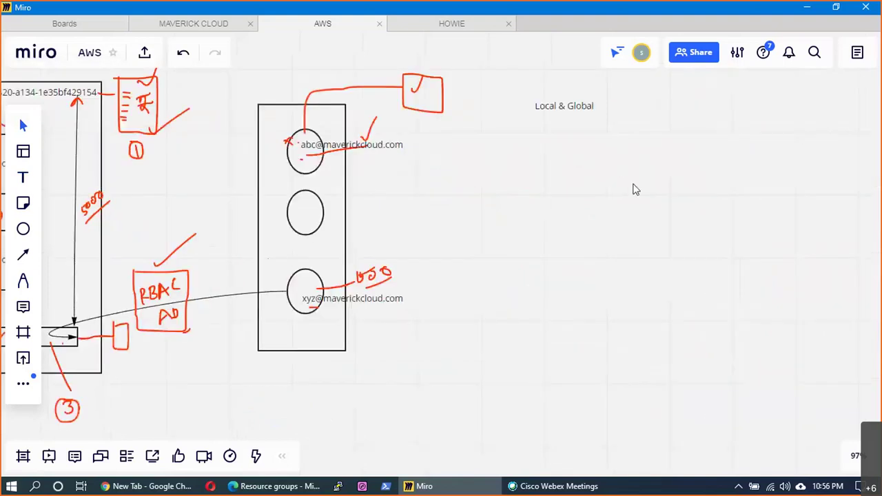
left_click_drag(575, 139, 350, 226)
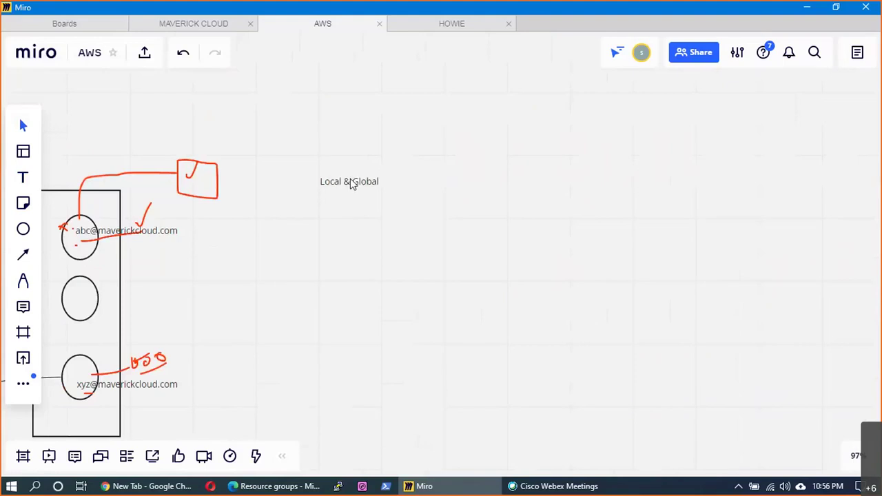
- Extend the label to 'Local & Global Resources' and make it bold
left_click(381, 180)
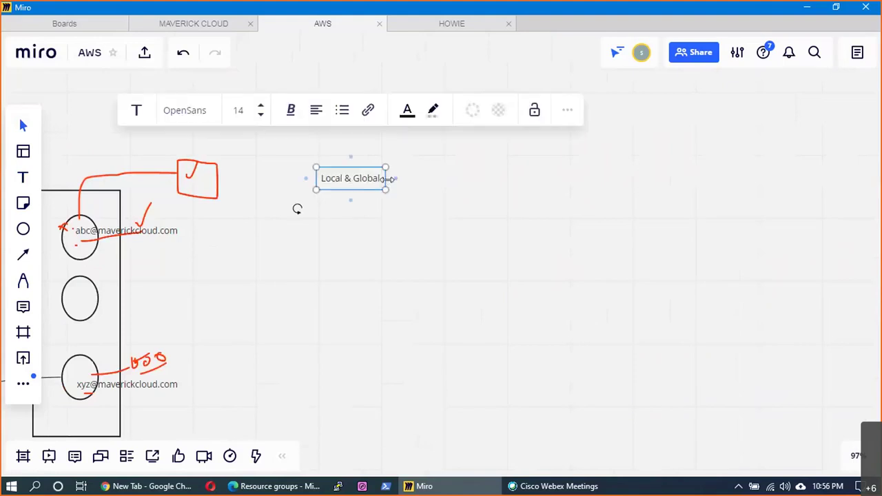
left_click_drag(383, 181, 489, 178)
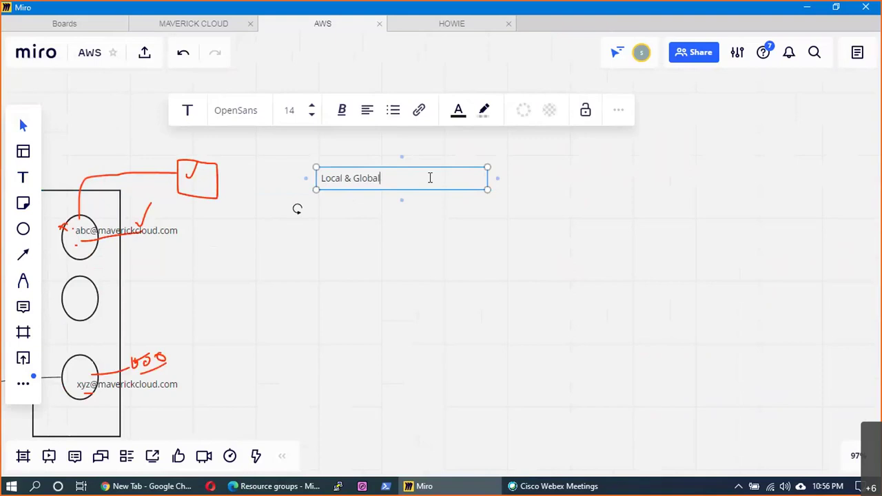
type("Resources")
key("ctrl+a")
key("ctrl+b")
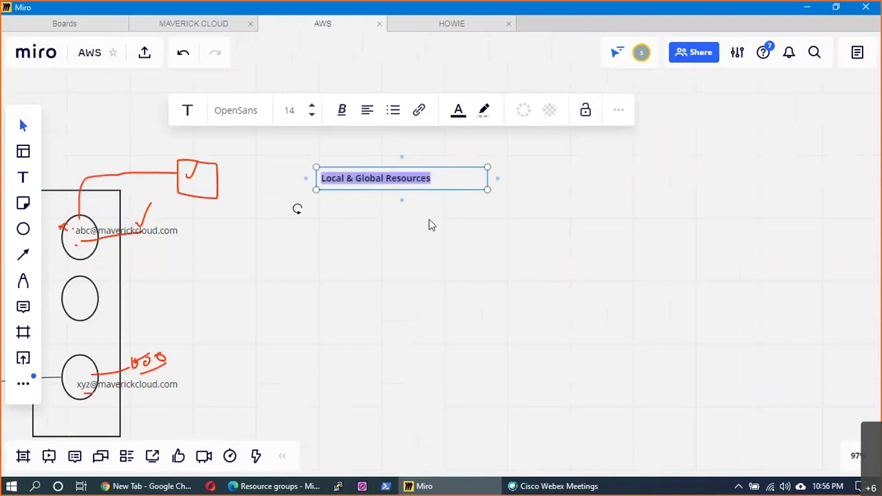
left_click(151, 268)
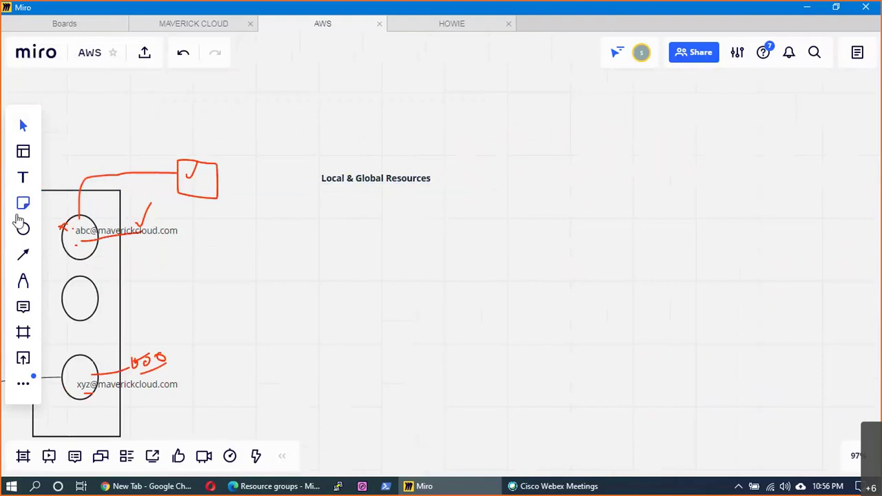
left_click(20, 224)
- Draw a plain rectangle beneath the Local & Global Resources heading
left_click(63, 196)
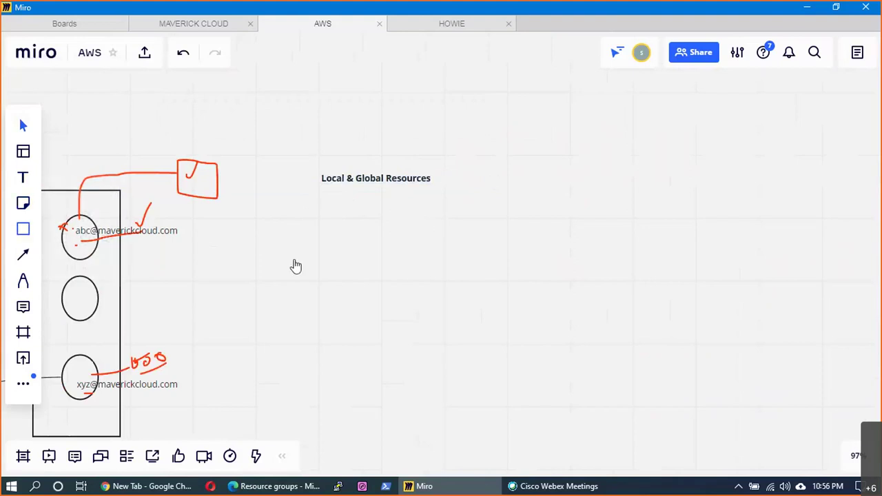
mouse_move(287, 201)
left_mouse_down()
mouse_move(454, 388)
mouse_move(496, 346)
left_mouse_up()
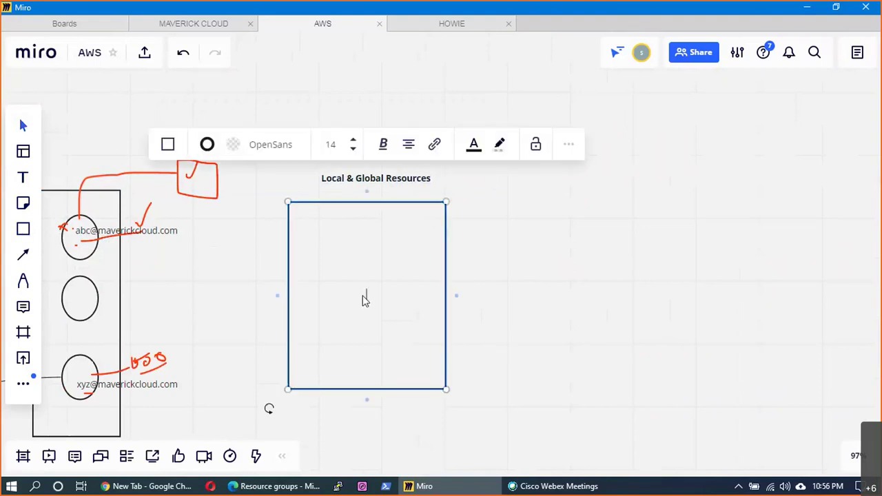
left_click_drag(365, 300, 378, 309)
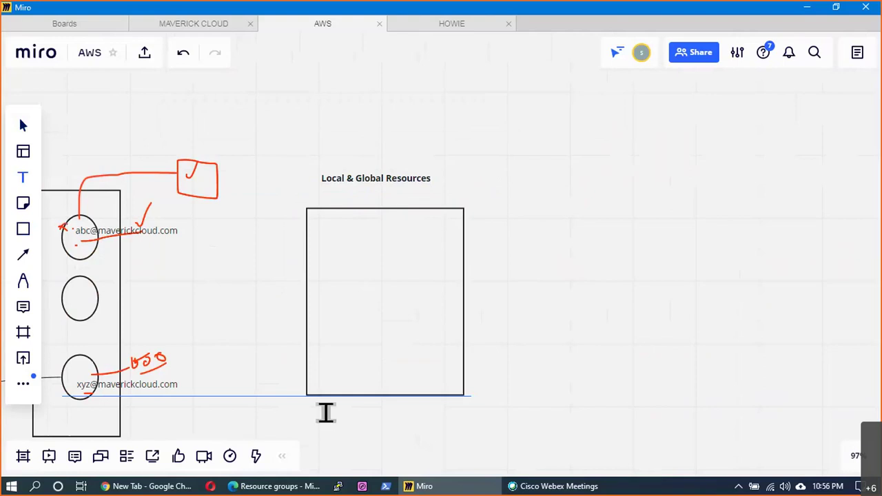
- Label the rectangle 'Central India Pune' with a text box along its lower edge
left_click(325, 412)
type("Centr")
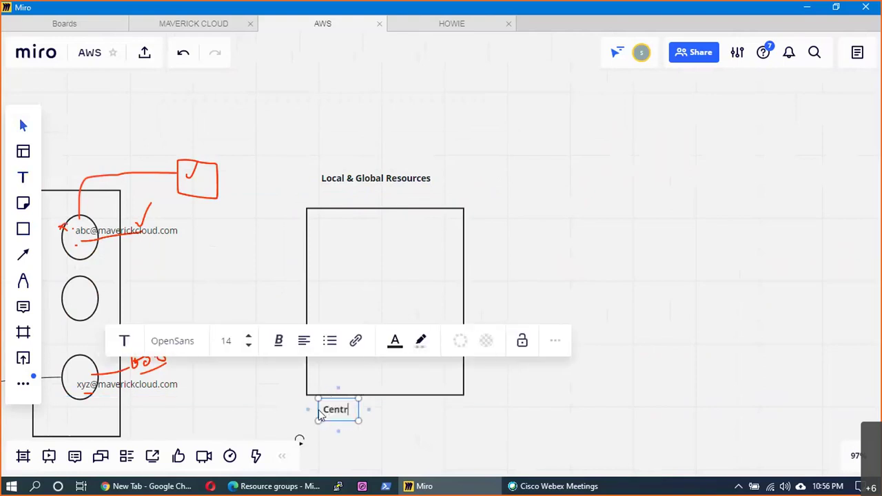
type("al India")
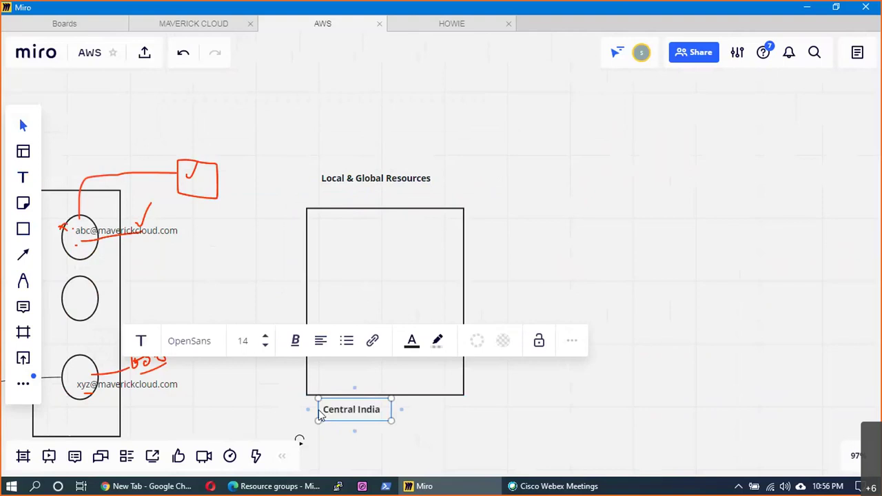
left_click(434, 412)
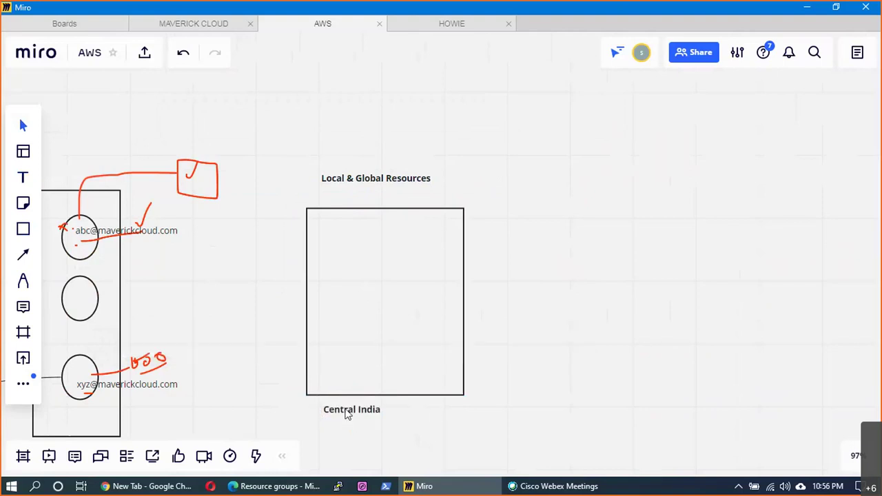
left_click_drag(348, 413, 349, 411)
left_click(360, 408)
scroll(366, 409, "down", 3)
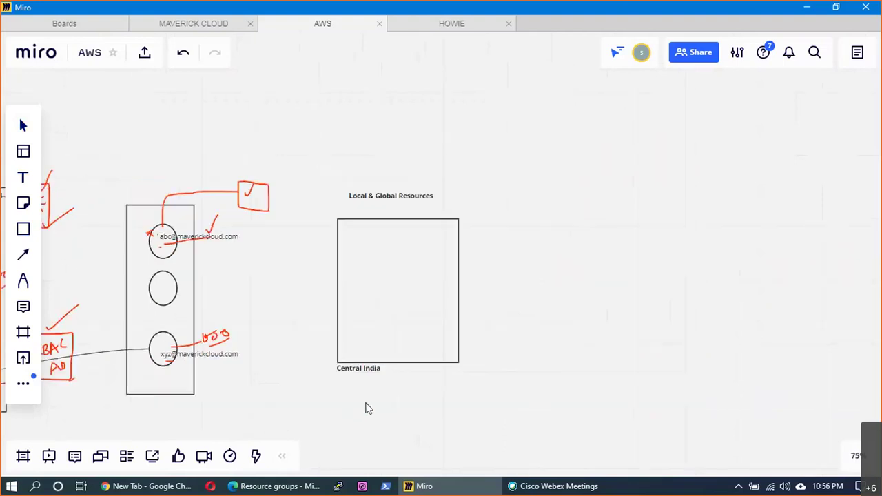
scroll(365, 398, "up", 2)
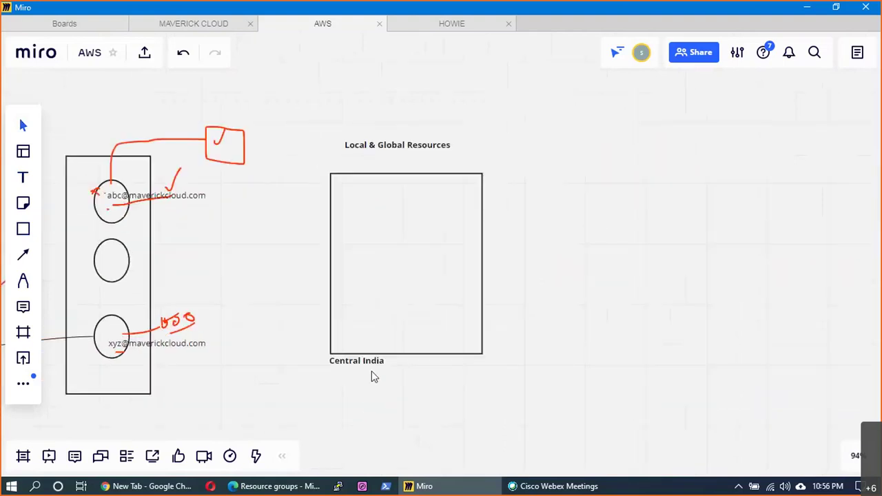
left_click(372, 371)
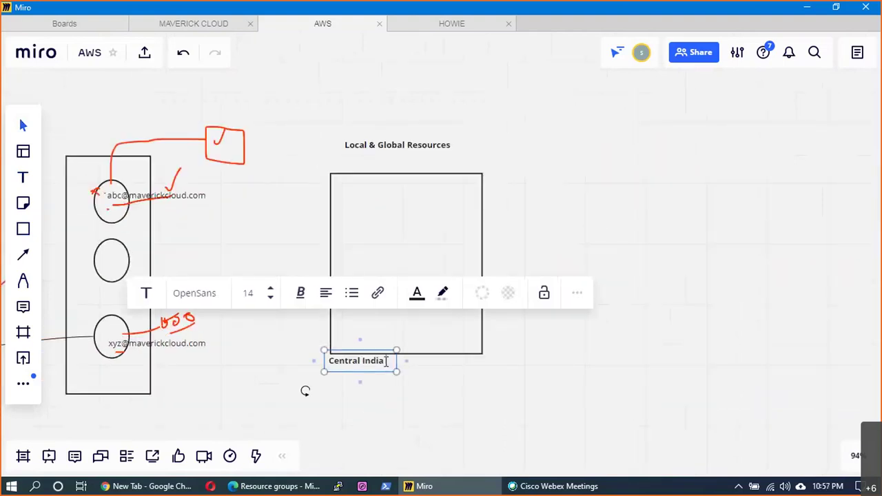
type("Pune")
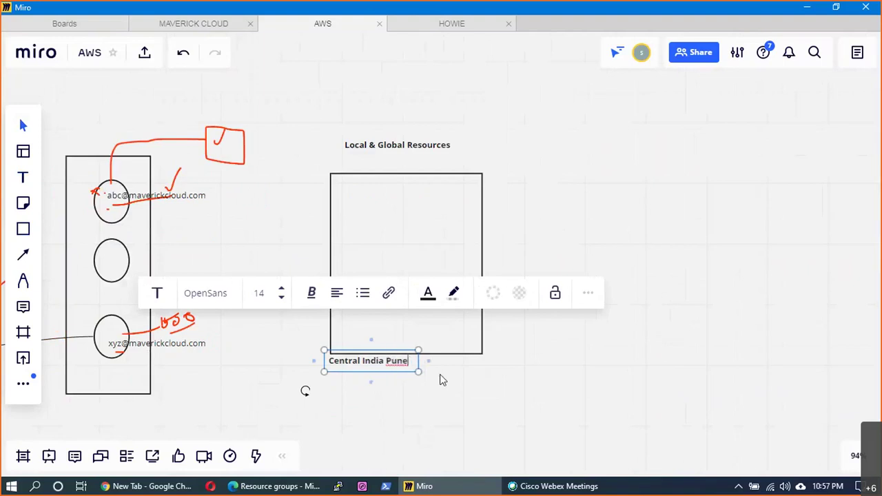
left_click(441, 380)
left_click(21, 234)
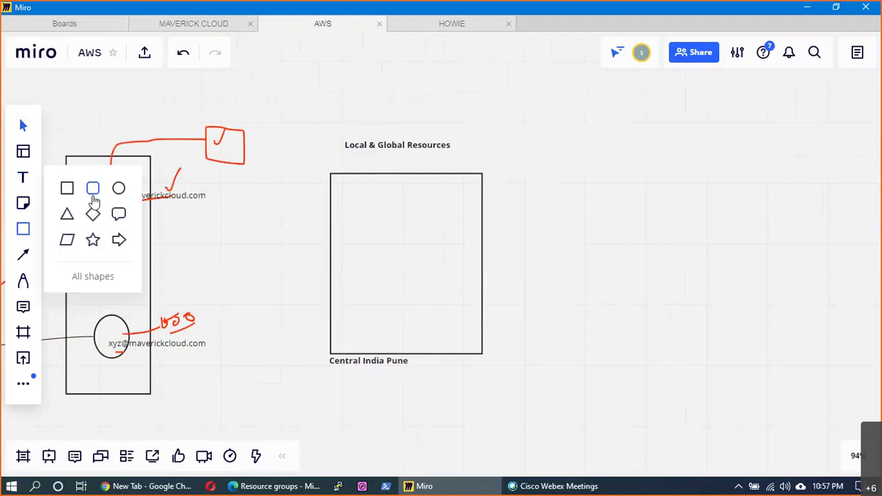
- Draw a small circle labelled VM inside the rectangle
left_click(119, 188)
left_click_drag(359, 207, 386, 237)
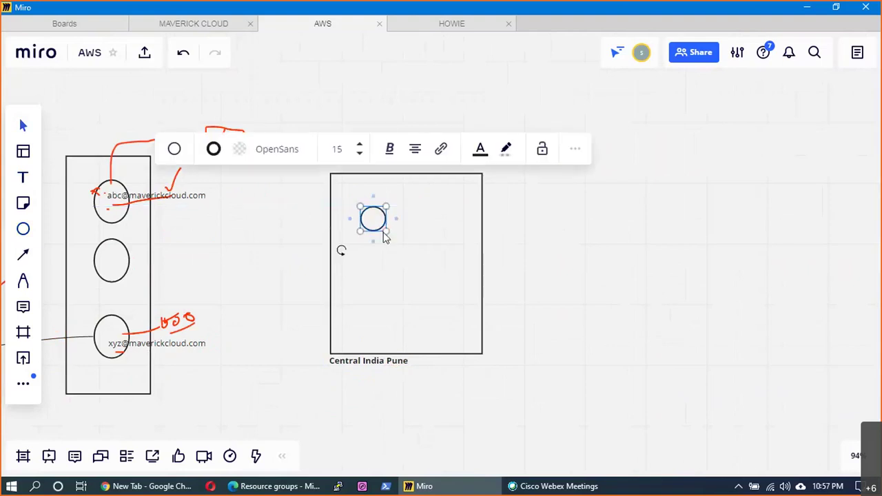
type("VM")
left_click(545, 264)
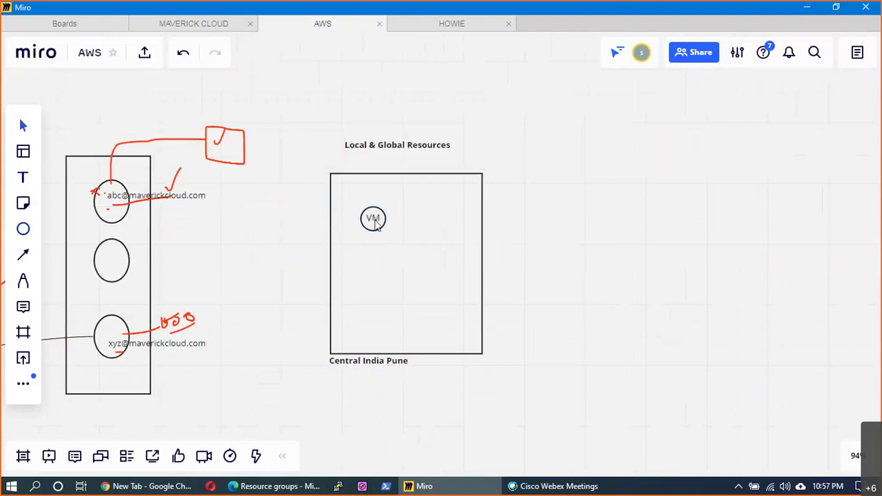
left_click_drag(375, 226, 385, 237)
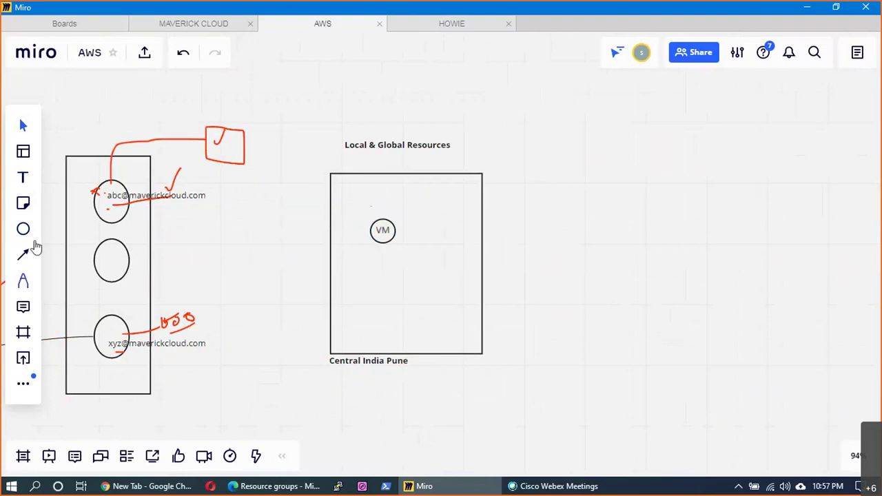
- Draw two nested rectangles around the VM circle
left_click(23, 228)
left_click(67, 187)
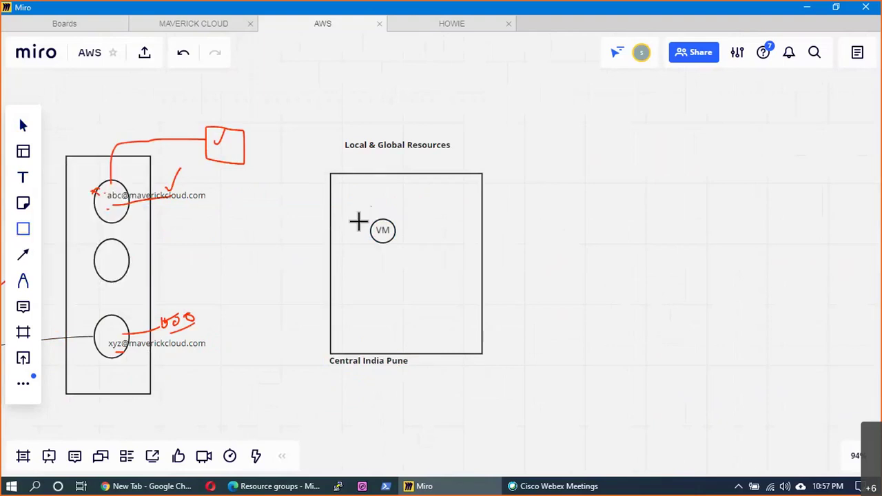
left_click_drag(351, 194, 424, 270)
left_click(565, 298)
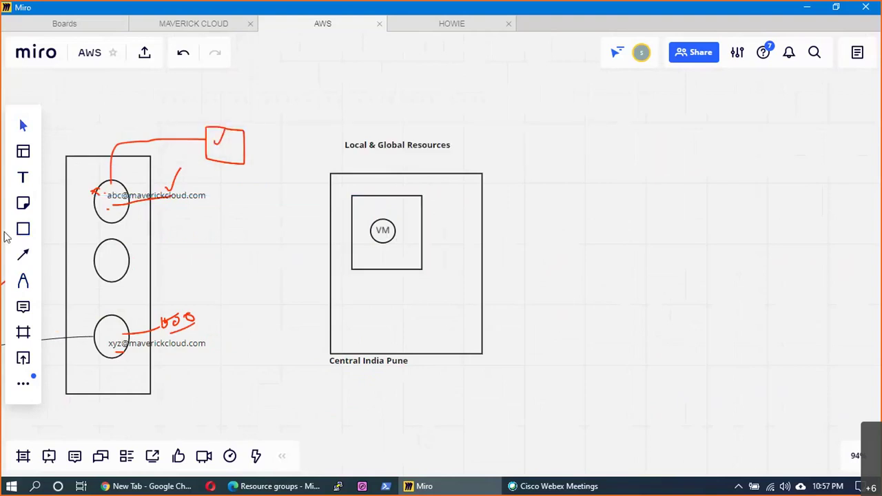
key("s")
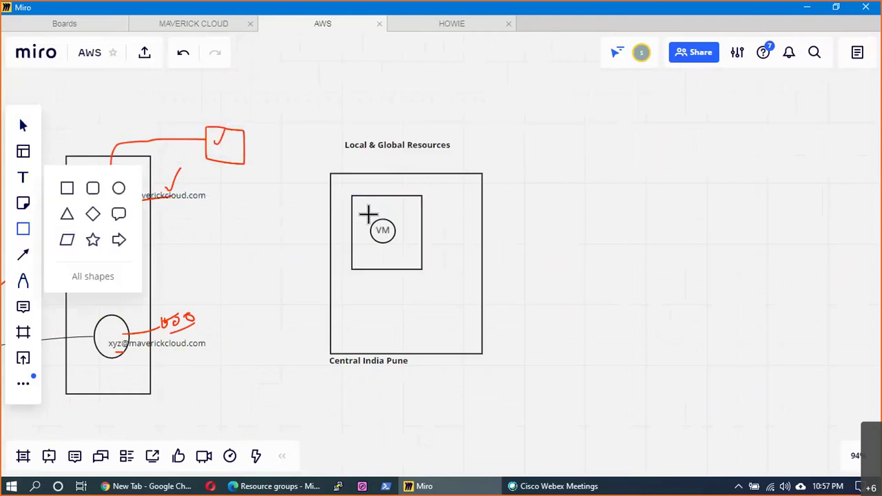
left_click_drag(364, 211, 414, 255)
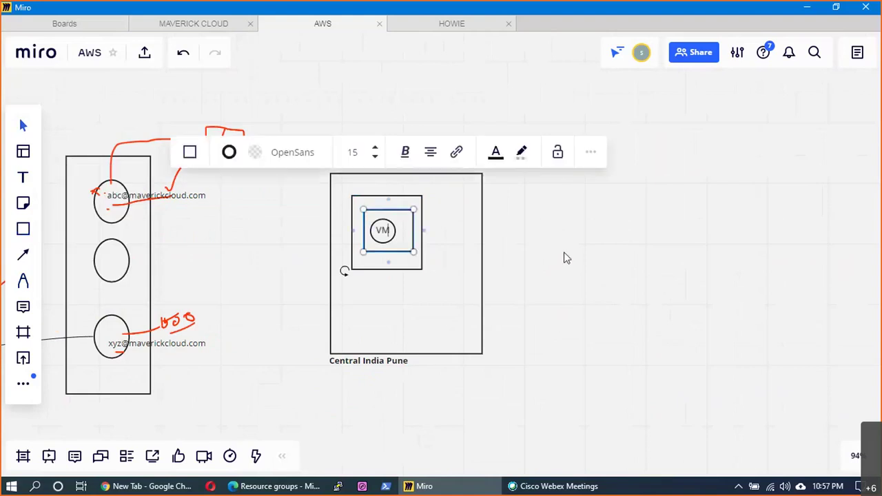
left_click(565, 258)
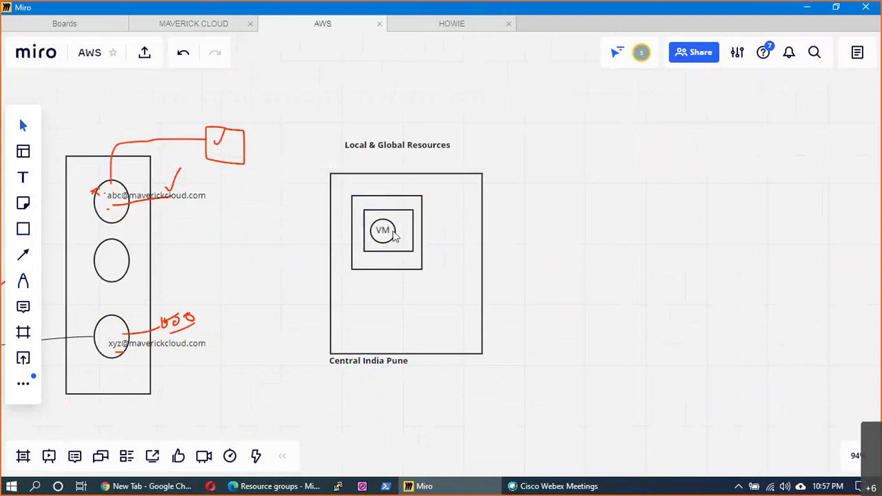
- Add a small square on the box's right edge and a tall 'N' rectangle beside VM
left_click(28, 234)
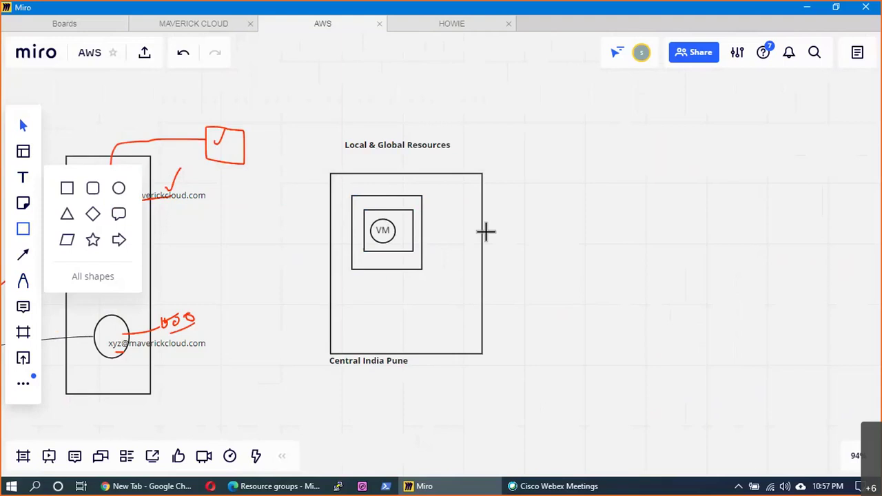
left_click_drag(486, 232, 490, 238)
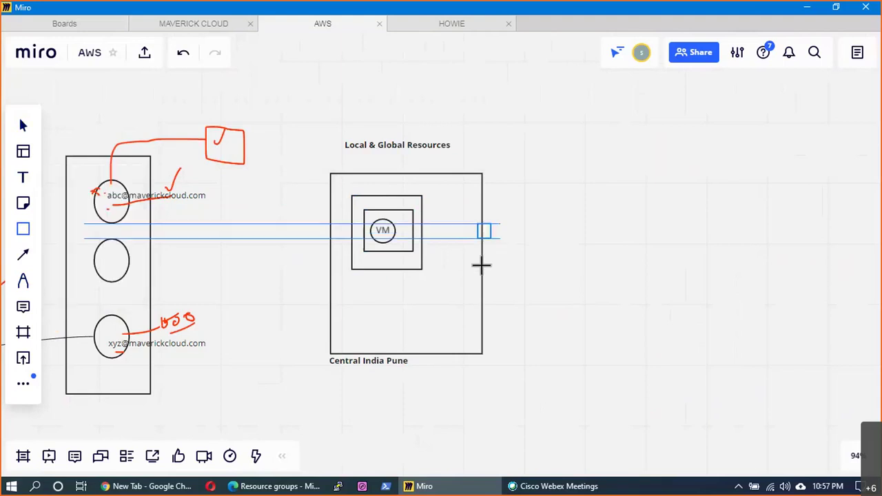
key("Escape")
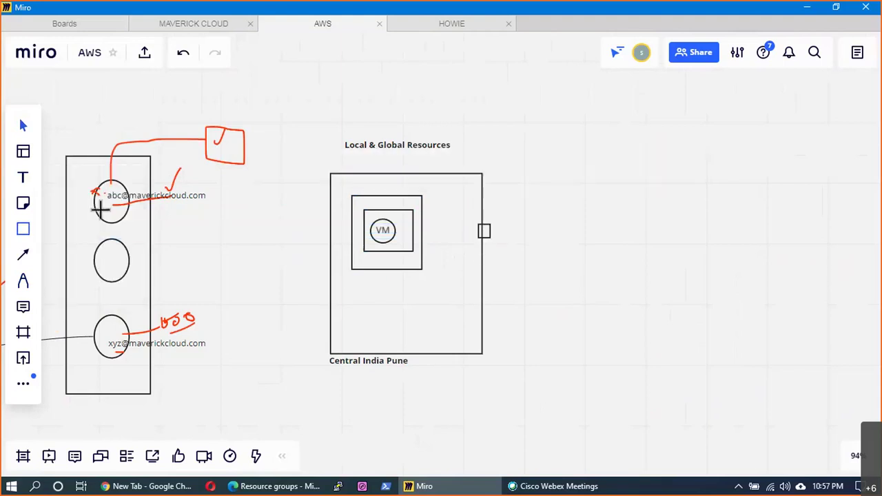
key("s")
left_click(96, 194)
mouse_move(445, 220)
left_mouse_down()
mouse_move(463, 246)
mouse_move(456, 276)
left_mouse_up()
type("N")
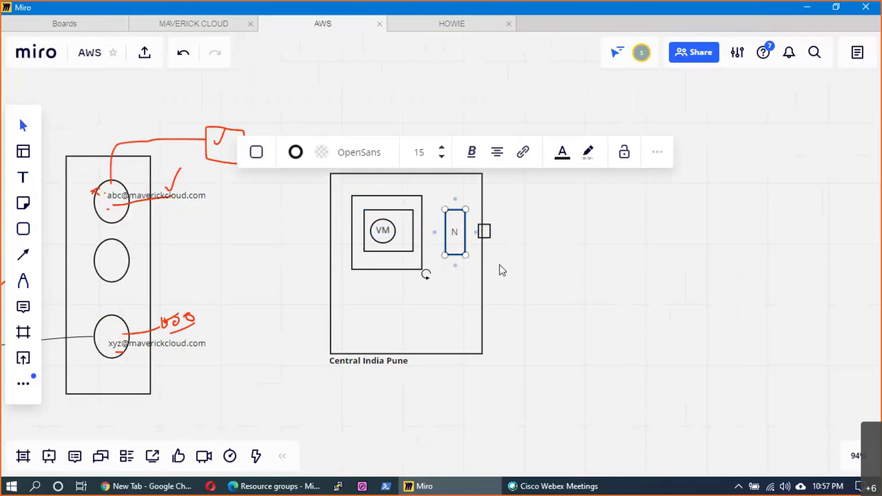
left_click(501, 270)
- Connect the VM box to the small square with an arrow
left_click(23, 254)
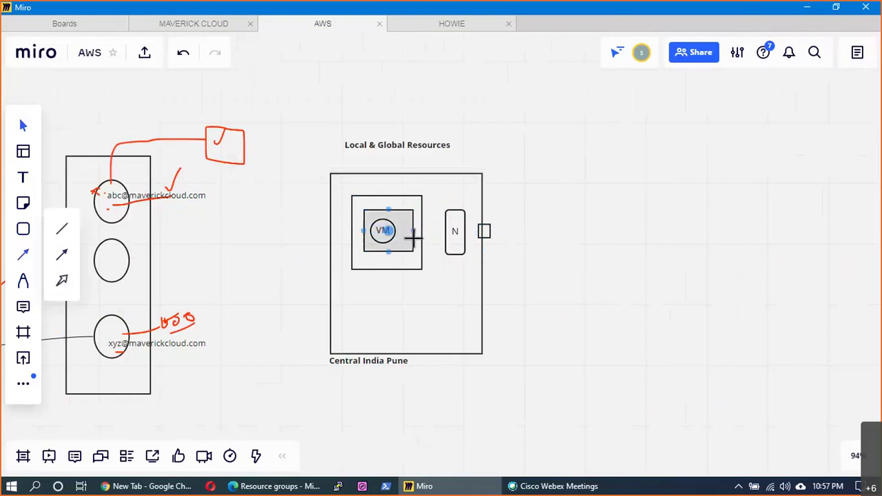
left_click_drag(444, 236, 504, 233)
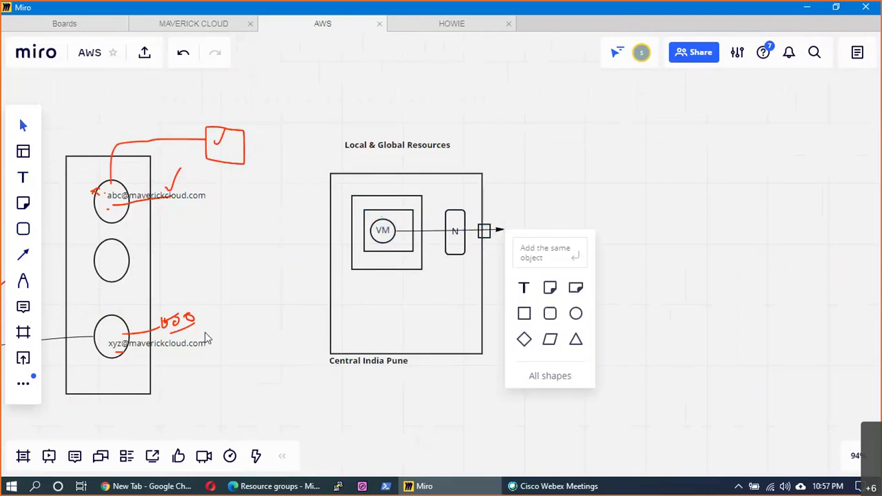
key("Return")
left_click(496, 288)
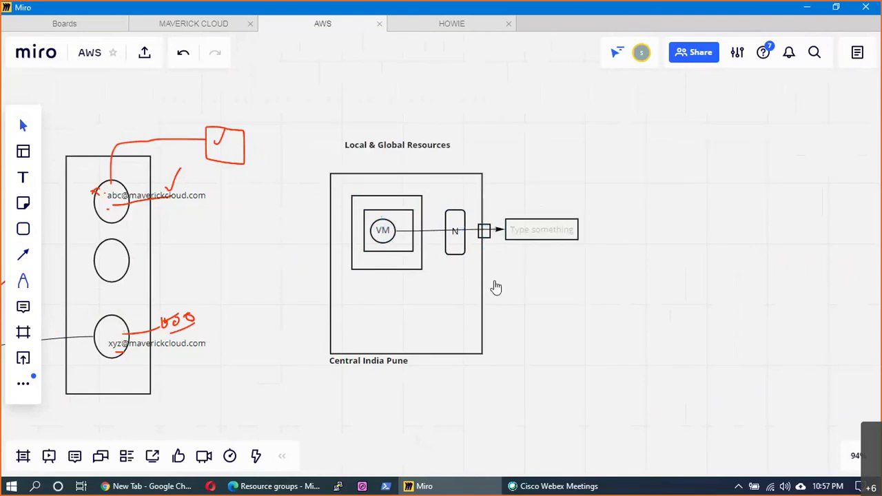
key("p")
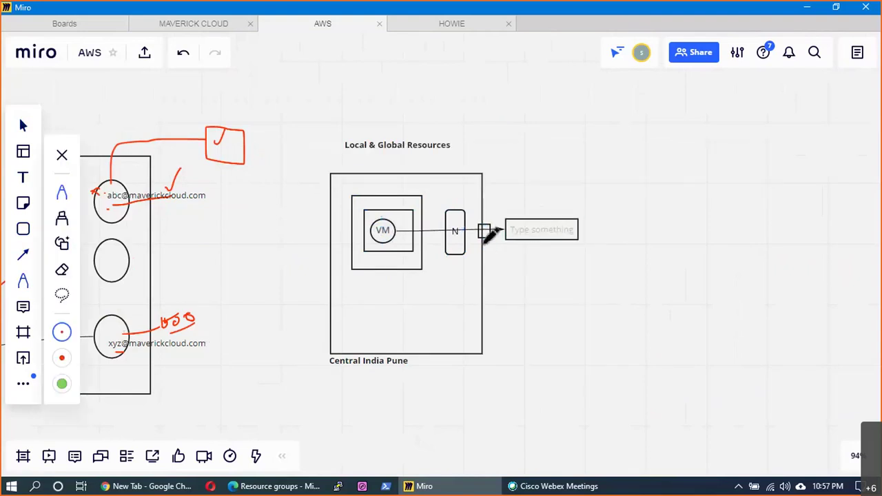
- Draw red paths from VM toward Central India Pune and a bar across the box top
mouse_move(384, 230)
left_mouse_down()
mouse_move(532, 230)
mouse_move(412, 386)
mouse_move(400, 373)
mouse_move(408, 379)
left_mouse_up()
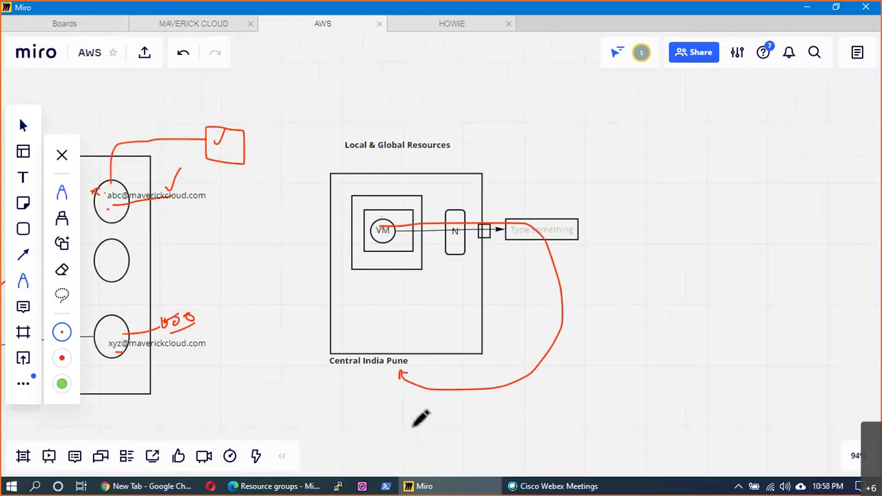
mouse_move(385, 226)
left_mouse_down()
mouse_move(384, 284)
mouse_move(453, 336)
mouse_move(439, 337)
mouse_move(448, 346)
left_mouse_up()
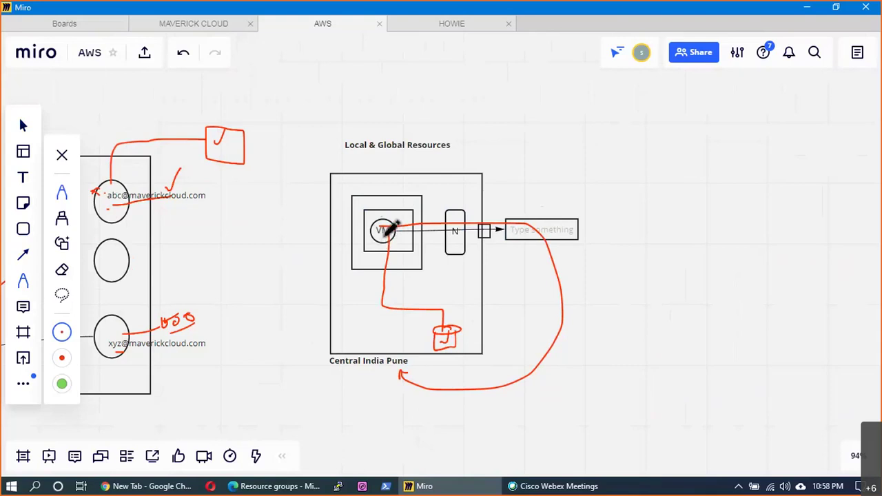
mouse_move(339, 180)
left_mouse_down()
mouse_move(449, 191)
mouse_move(353, 179)
left_mouse_up()
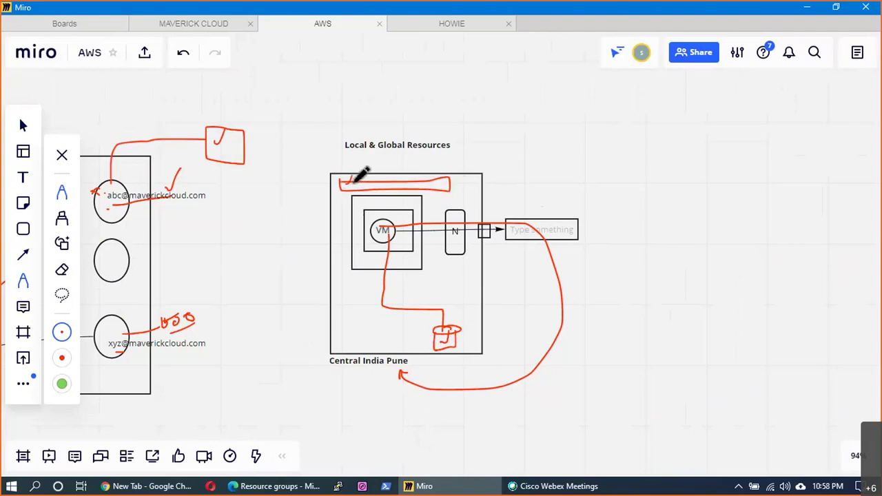
mouse_move(450, 176)
left_mouse_down()
mouse_move(489, 161)
mouse_move(496, 147)
mouse_move(499, 158)
mouse_move(508, 150)
mouse_move(512, 157)
left_mouse_up()
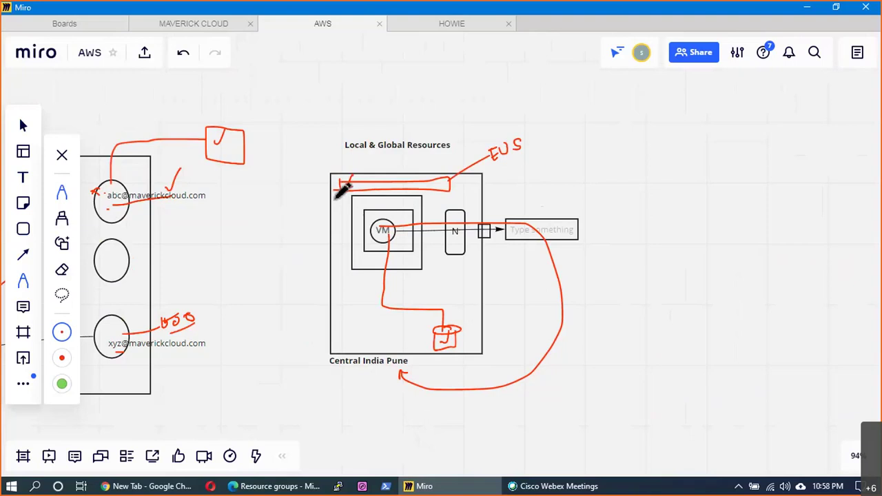
mouse_move(336, 187)
left_mouse_down()
mouse_move(335, 214)
mouse_move(348, 222)
left_mouse_up()
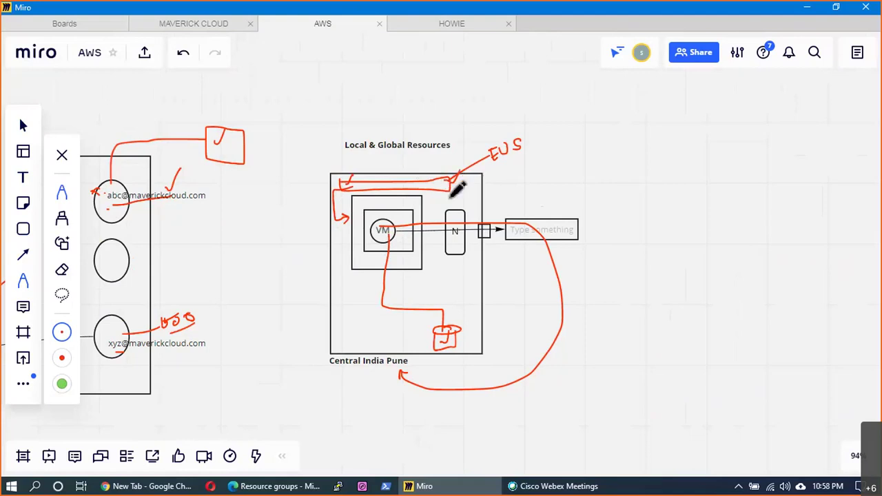
- Add red arrows and a curve from the heading into the box, plus a DNS leader line
left_click_drag(397, 151, 401, 173)
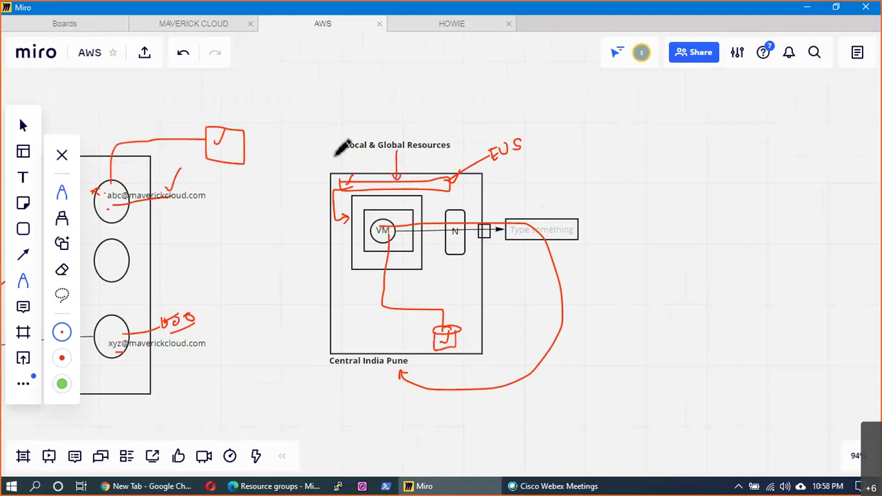
left_click_drag(343, 148, 277, 215)
mouse_move(279, 245)
left_mouse_down()
mouse_move(338, 264)
mouse_move(368, 237)
left_mouse_up()
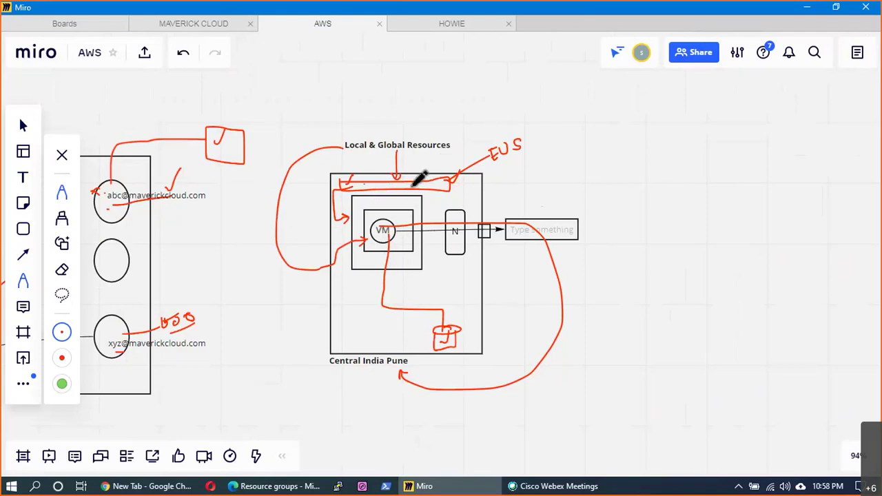
mouse_move(418, 133)
left_mouse_down()
mouse_move(431, 88)
mouse_move(440, 101)
mouse_move(460, 82)
mouse_move(450, 93)
mouse_move(481, 96)
left_mouse_up()
- Handwrite a stack of red service labels above DNS, grouped with a brace
mouse_move(448, 125)
left_mouse_down()
mouse_move(468, 124)
mouse_move(478, 102)
left_mouse_up()
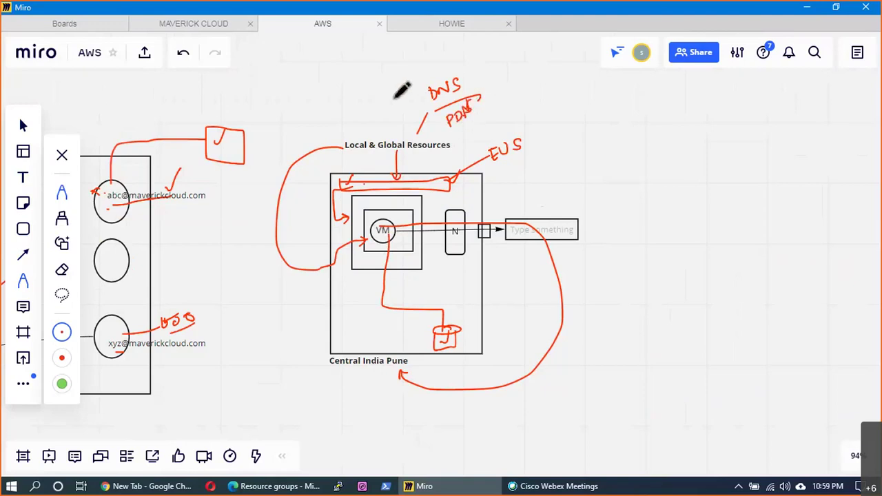
left_click_drag(403, 95, 466, 61)
left_click_drag(414, 76, 427, 60)
mouse_move(433, 63)
left_mouse_down()
mouse_move(435, 74)
mouse_move(447, 71)
left_mouse_up()
mouse_move(452, 55)
left_mouse_down()
mouse_move(455, 63)
mouse_move(412, 67)
mouse_move(407, 48)
mouse_move(428, 38)
left_mouse_up()
mouse_move(423, 39)
left_mouse_down()
mouse_move(424, 48)
mouse_move(475, 62)
mouse_move(485, 96)
left_mouse_up()
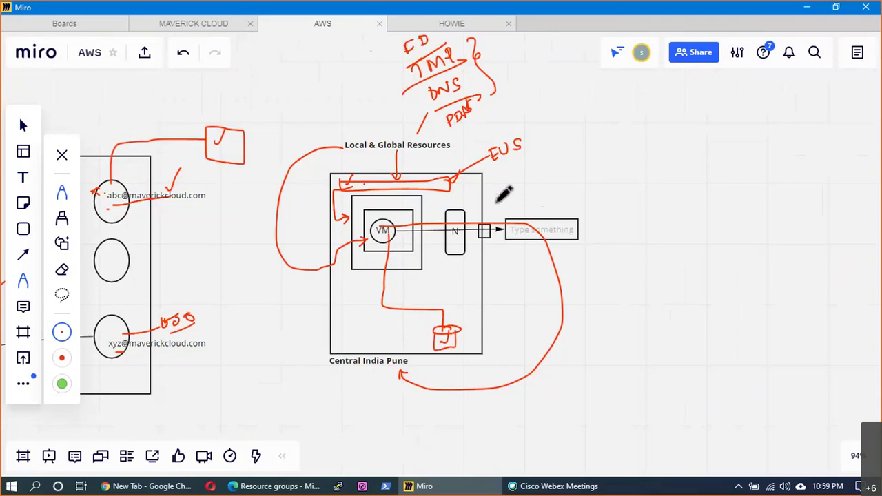
- Draw a red sectioned box with N/W and vm above the heading
mouse_move(357, 141)
left_mouse_down()
mouse_move(303, 83)
mouse_move(342, 71)
left_mouse_up()
mouse_move(350, 34)
left_mouse_down()
mouse_move(354, 73)
mouse_move(372, 96)
mouse_move(381, 89)
left_mouse_up()
mouse_move(303, 110)
left_mouse_down()
mouse_move(389, 61)
mouse_move(299, 44)
mouse_move(290, 103)
left_mouse_up()
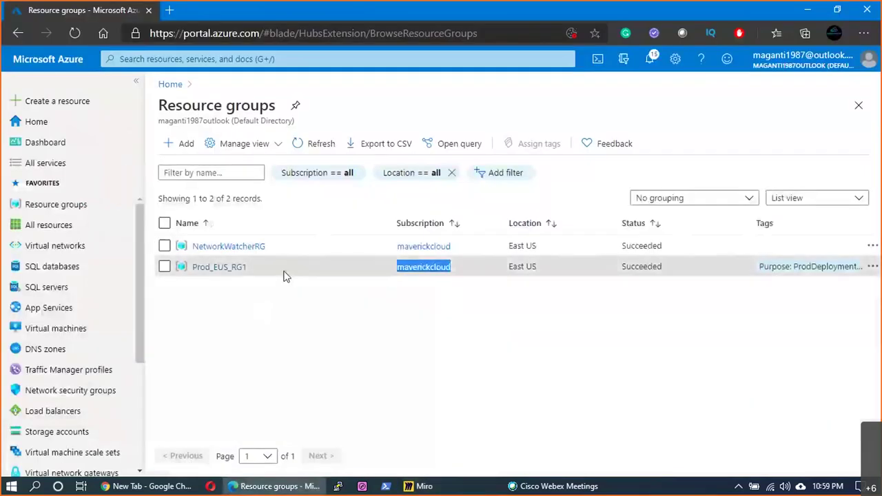
left_click_drag(283, 275, 213, 273)
- Highlight East US as Prod_EUS_RG1's location in Azure, then return to Miro
double_click(524, 271)
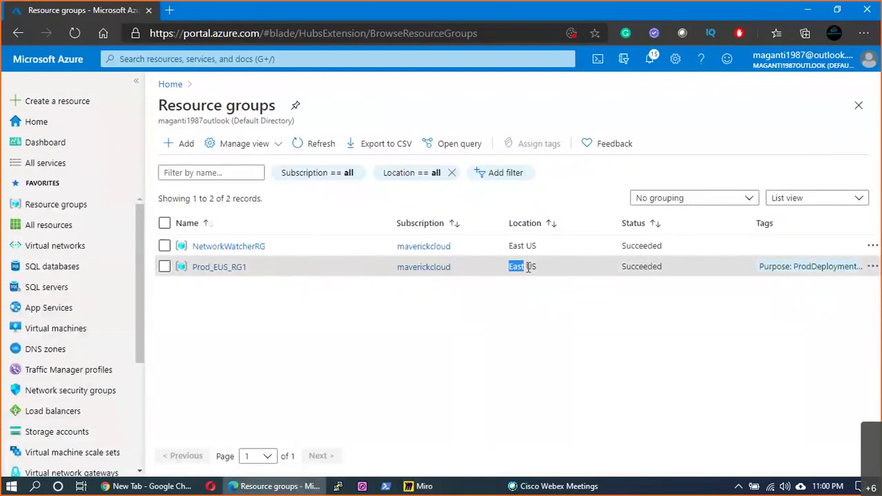
left_click_drag(528, 269, 535, 269)
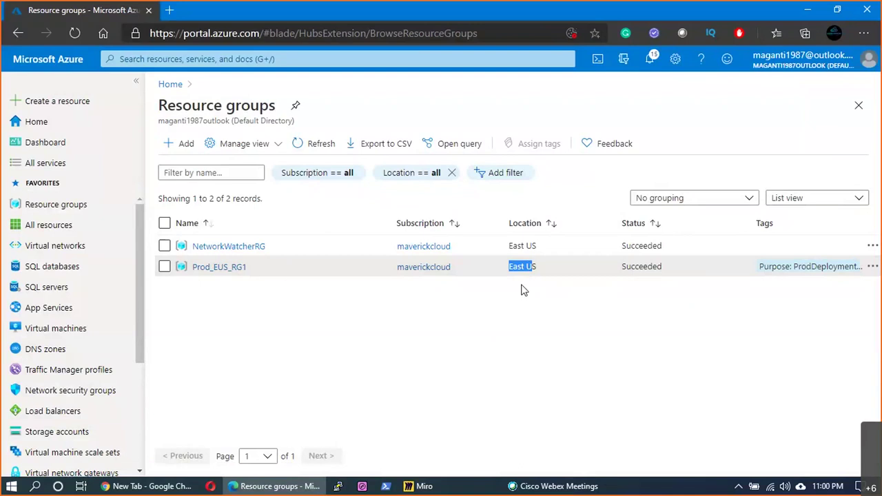
key("ctrl+2")
key("alt+Tab")
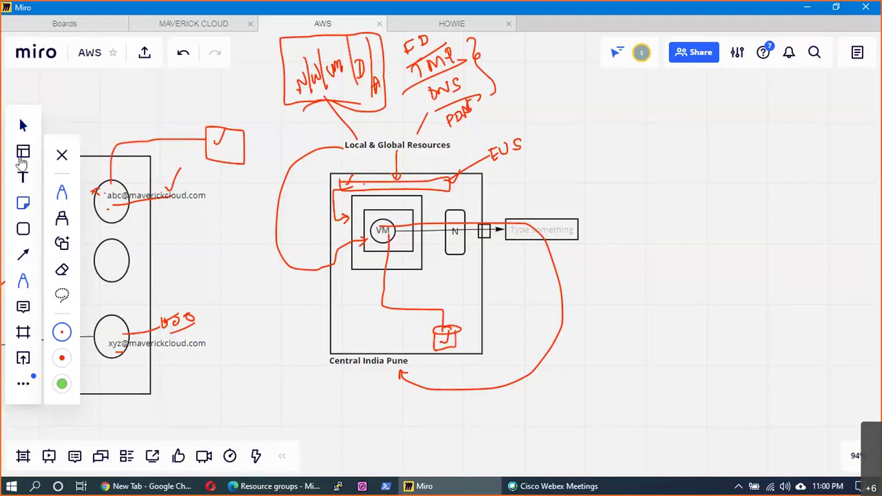
- Add an enlarged 'Networking !!!' text box in an empty area of the board
left_click(23, 127)
left_click_drag(768, 336, 250, 365)
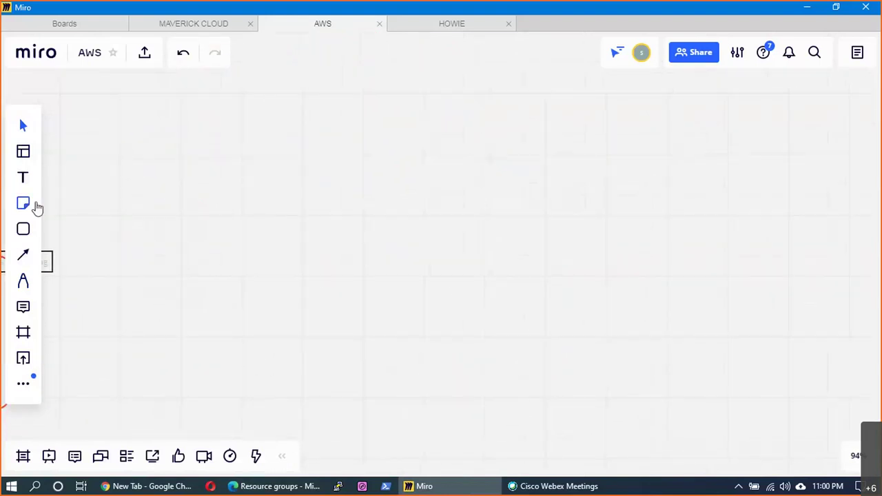
left_click(25, 181)
left_click(206, 114)
type("N")
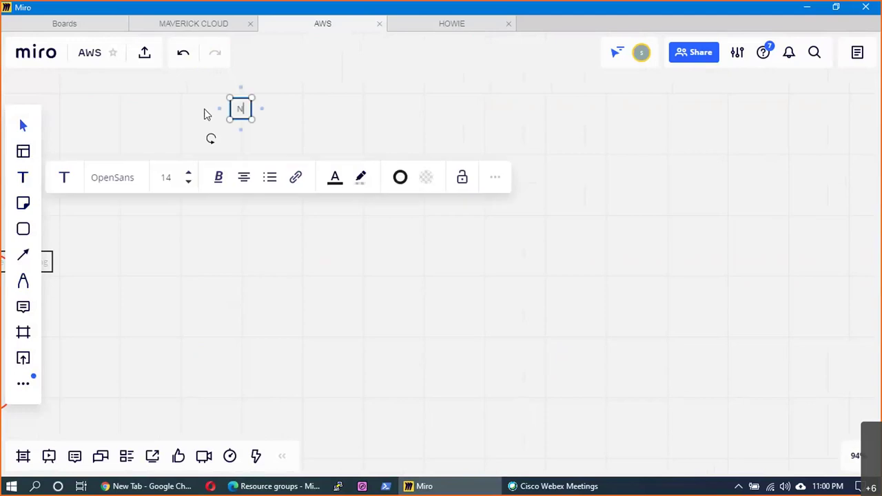
type("etworking !!!")
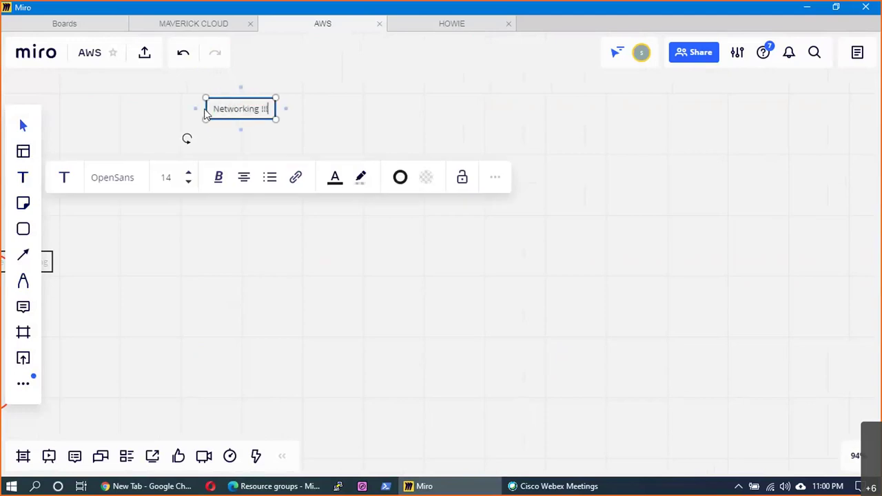
key("Escape")
left_click(492, 142)
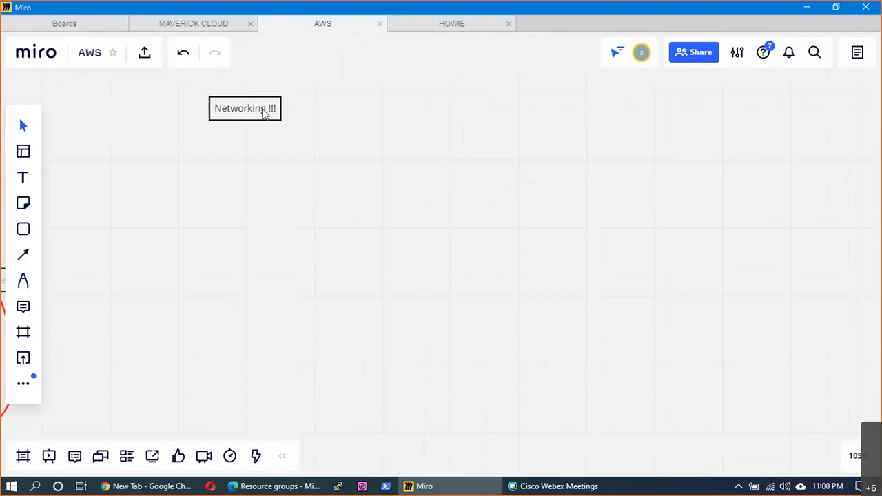
left_click(266, 114)
left_click_drag(281, 121, 296, 126)
left_click(356, 133)
- Add a 'Virtual Newtwork' text box beside it, widened to fit one line
key("t")
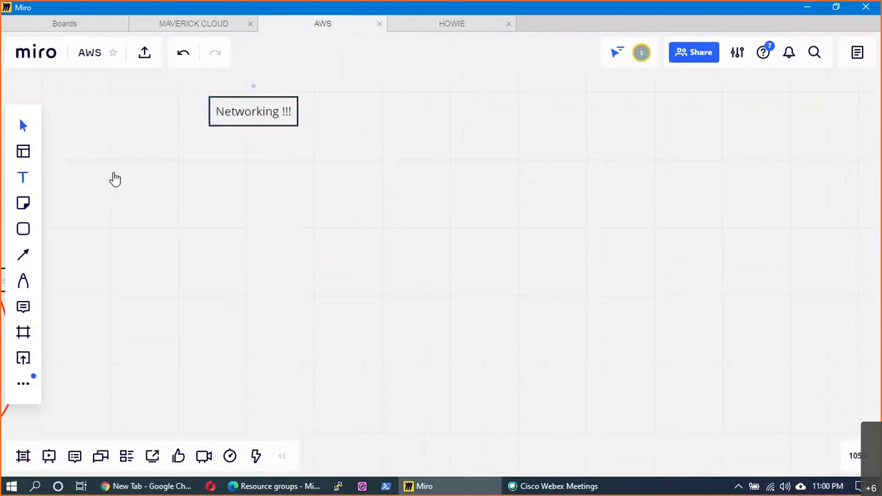
left_click(412, 110)
type("VNet!!")
key("BackSpace")
key("BackSpace")
key("BackSpace")
key("BackSpace")
key("BackSpace")
key("BackSpace")
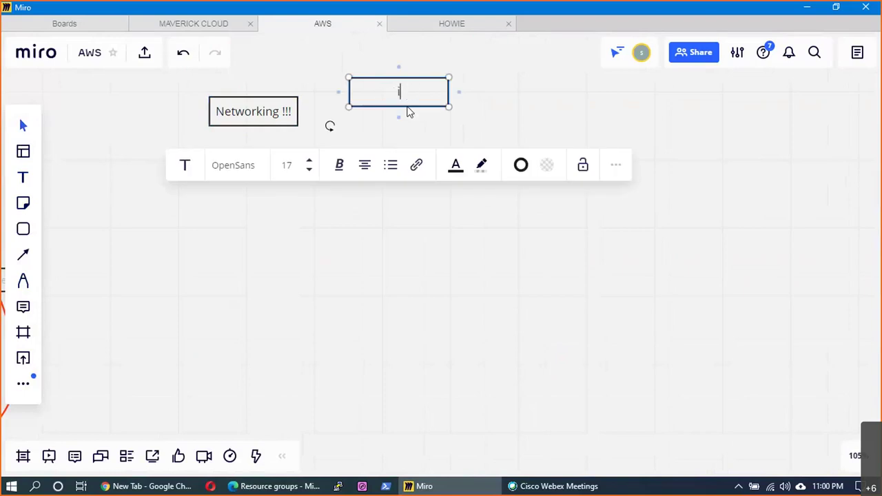
type("Virtual Newtwork")
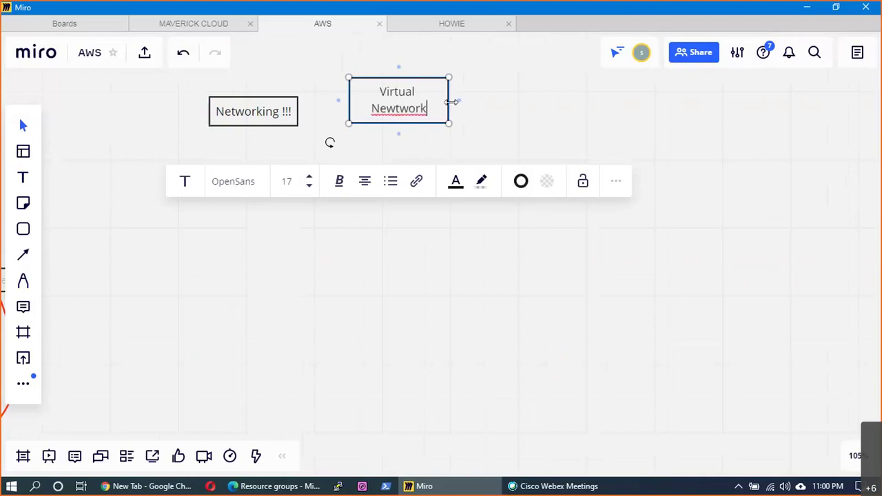
left_click_drag(451, 102, 480, 99)
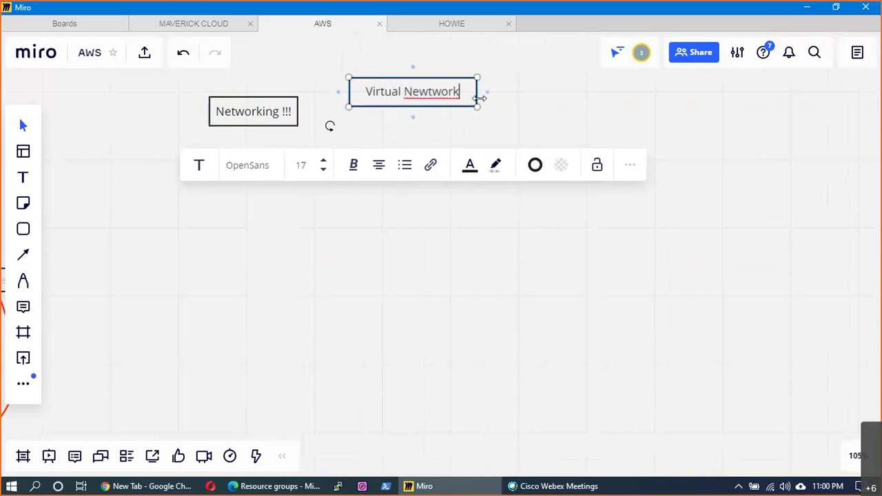
left_click(498, 115)
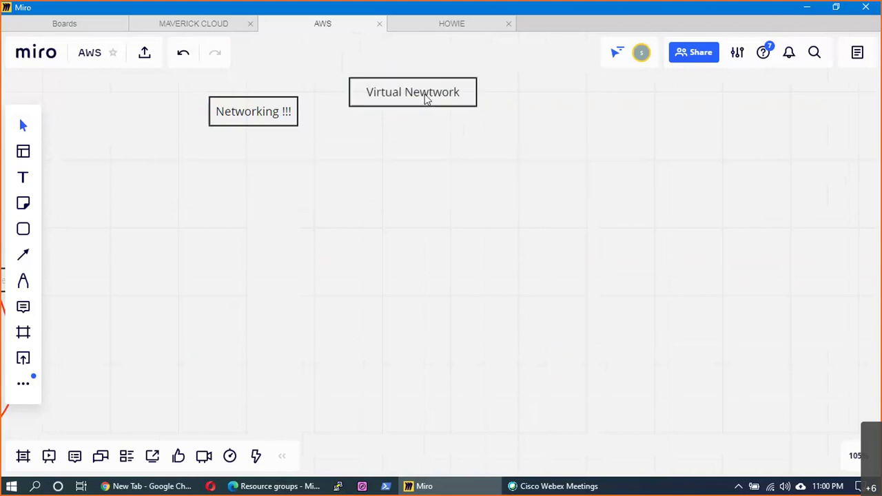
- Correct the spelling to 'Virtual Network' and align it level with Networking !!!
left_click(427, 100)
left_click(428, 96)
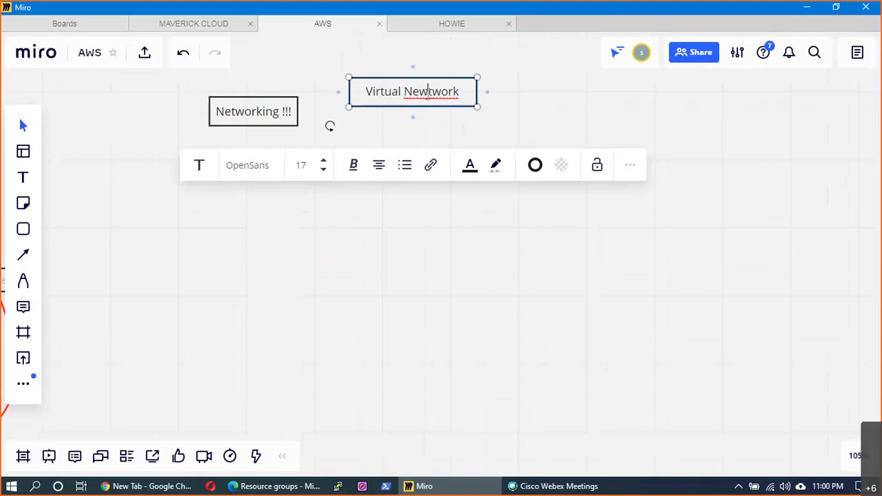
key("Delete")
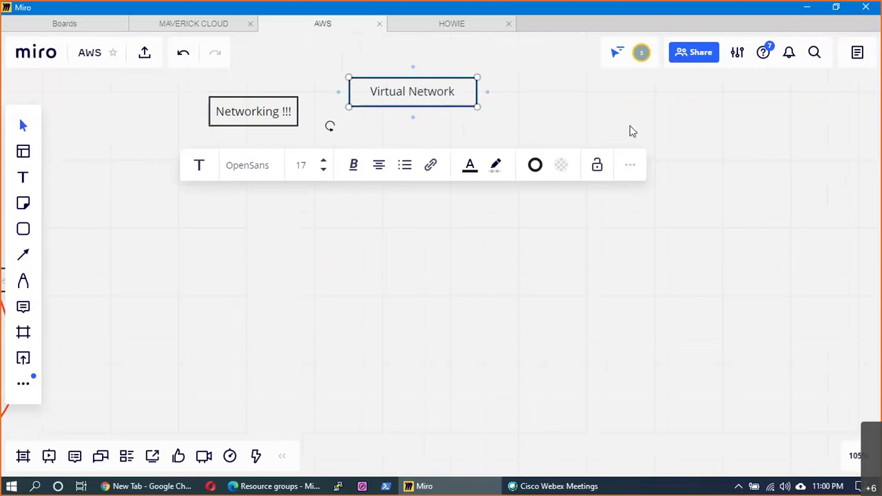
left_click(629, 131)
left_click_drag(356, 100, 349, 122)
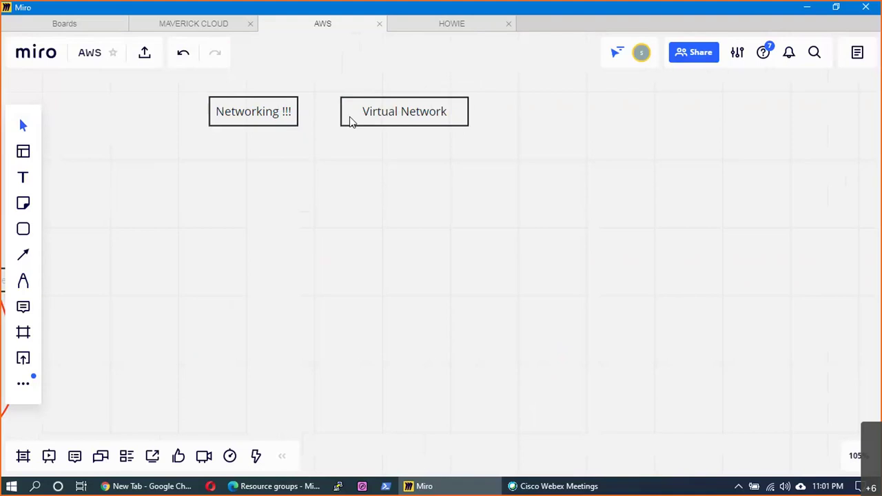
left_click(23, 179)
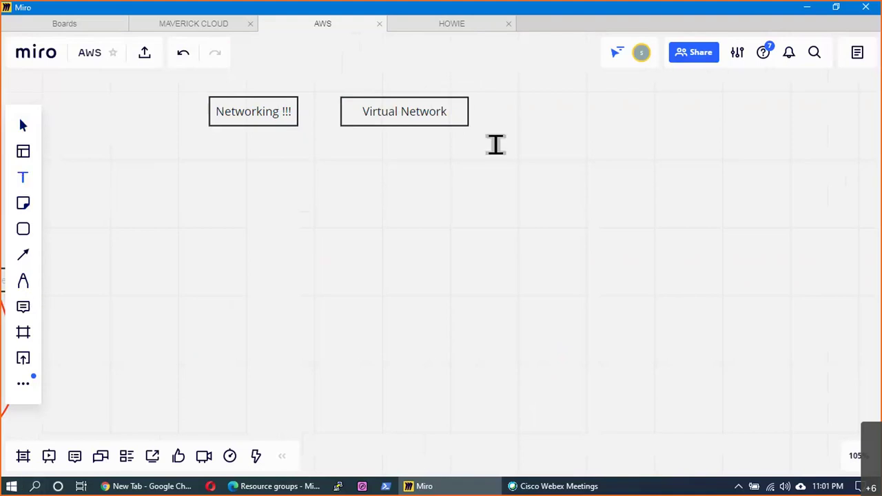
- Add an 'SDN - Software defined Network' text box above the other boxes
left_click(354, 80)
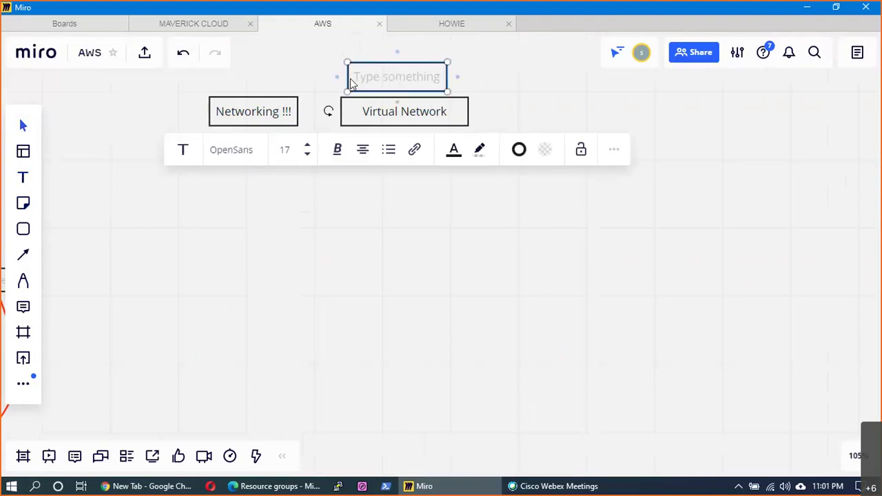
type("SDN")
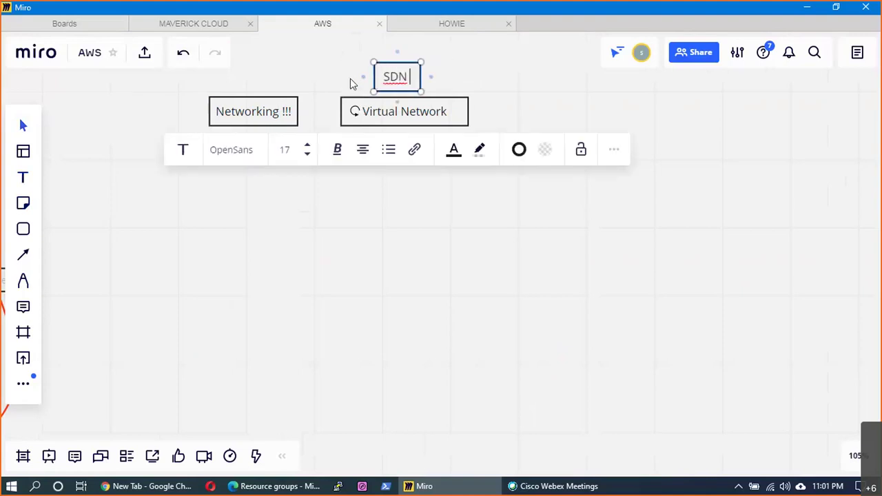
type(" - ")
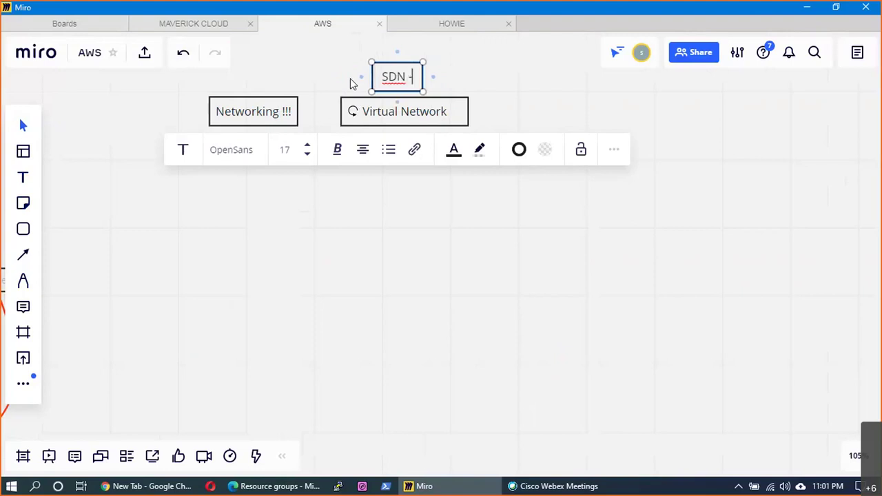
type("Softw")
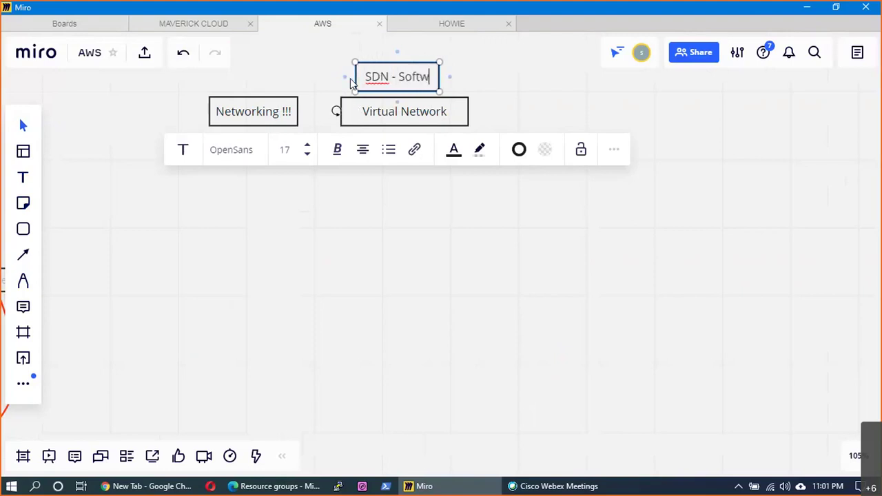
type("are defined Ne")
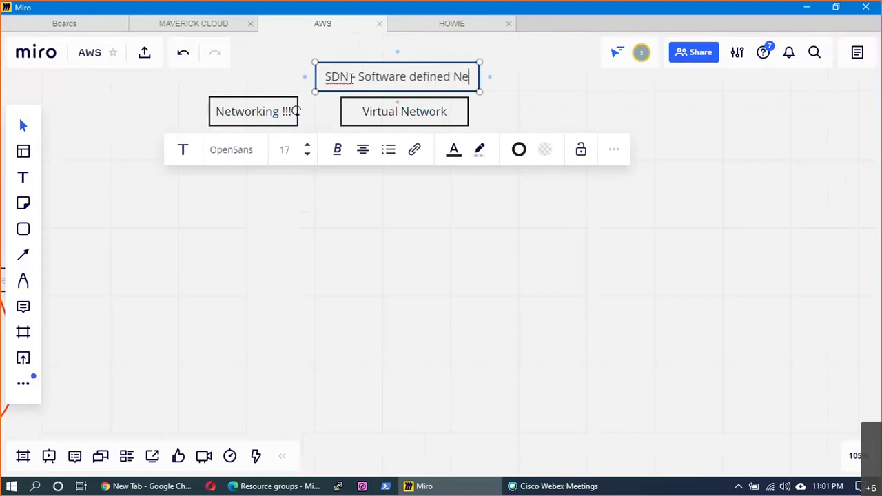
type("twor")
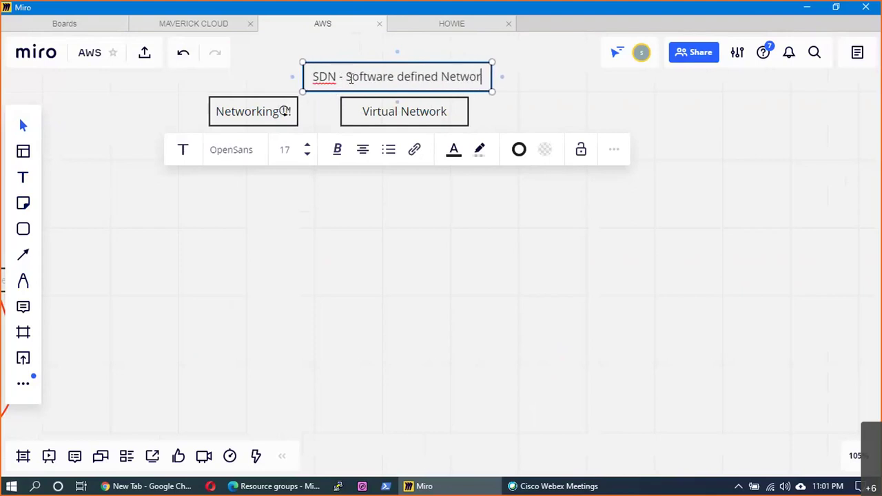
type("k")
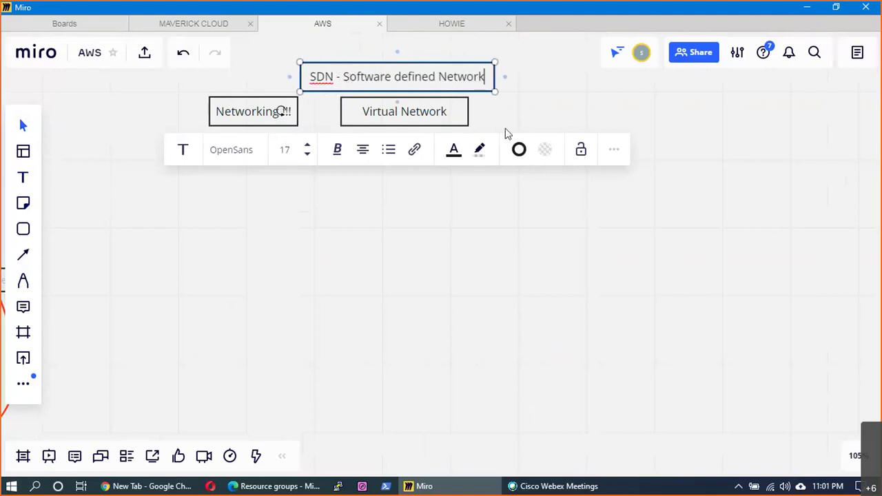
left_click(506, 94)
left_click_drag(471, 83, 478, 73)
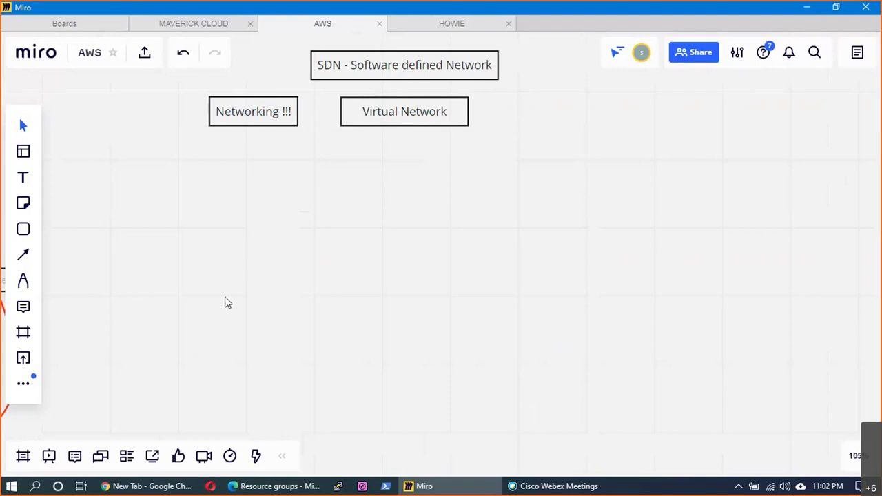
- Start entering a 192.168.1. address in a new Chrome tab's address bar
left_click(147, 486)
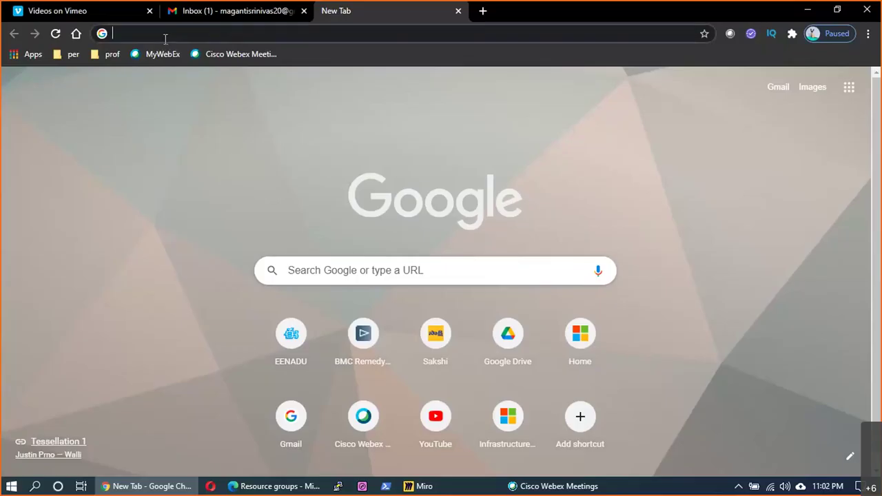
type("192")
key("Right")
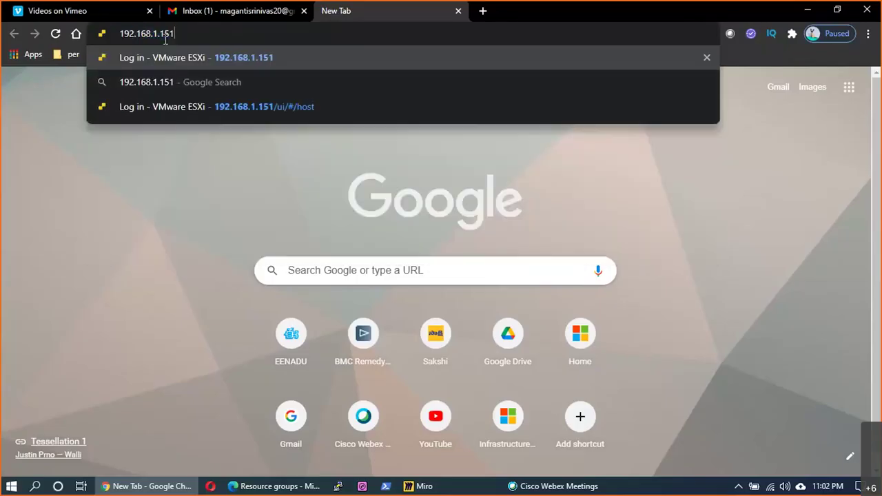
key("BackSpace")
key("BackSpace")
key("BackSpace")
- Log into the SG300 switch at 192.168.1.100 with the saved username credentials
type("10")
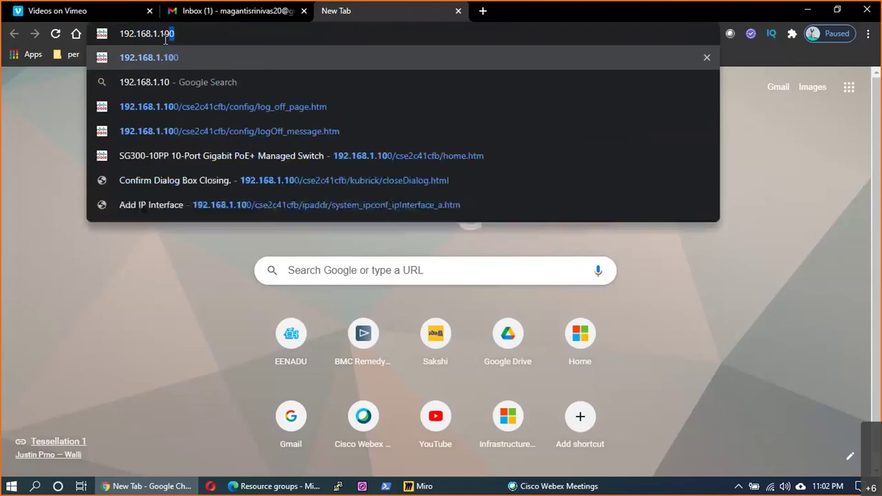
key("Return")
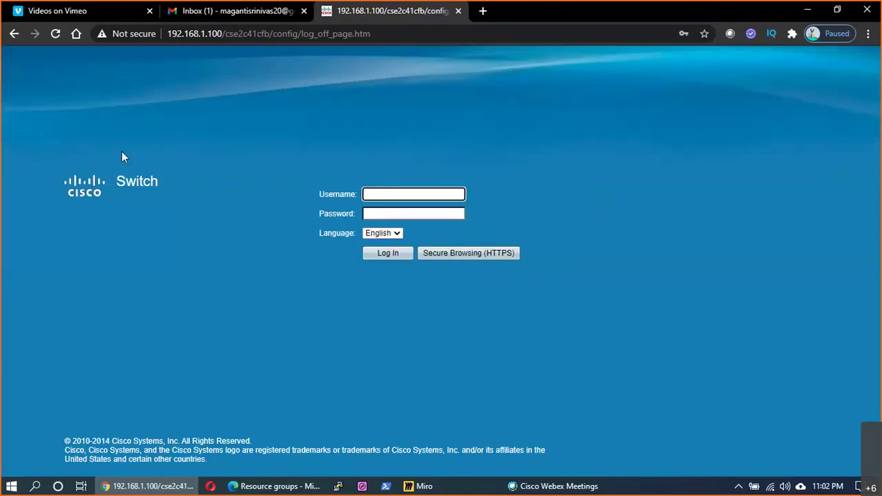
left_click(376, 194)
left_click(389, 225)
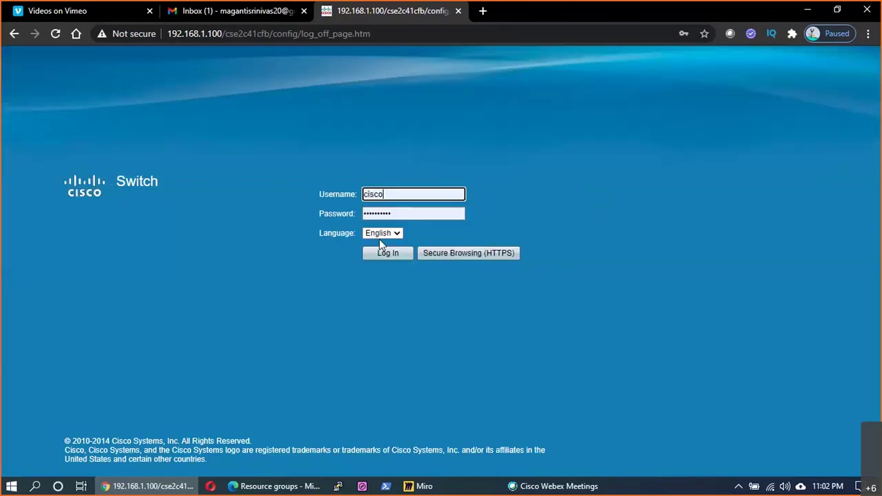
left_click(383, 252)
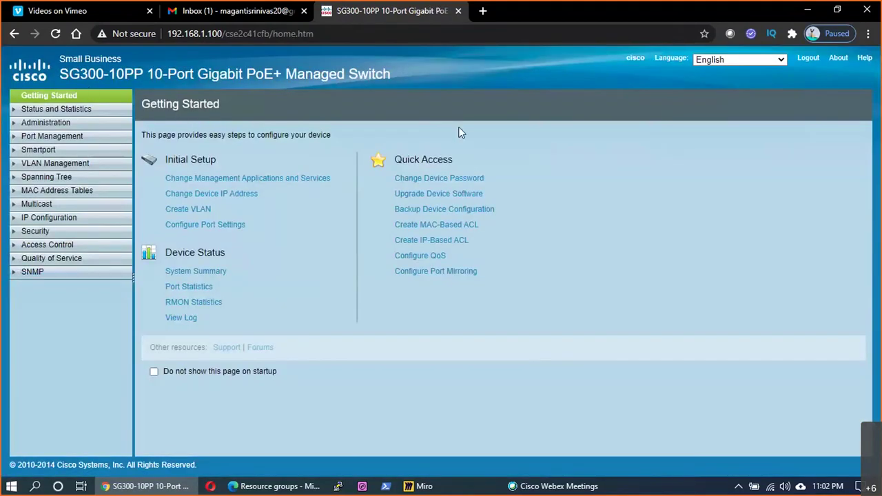
- Review the IPv4 interface, VLAN Management, Port to VLAN, VLAN Settings and Port VLAN Membership pages
left_click(60, 219)
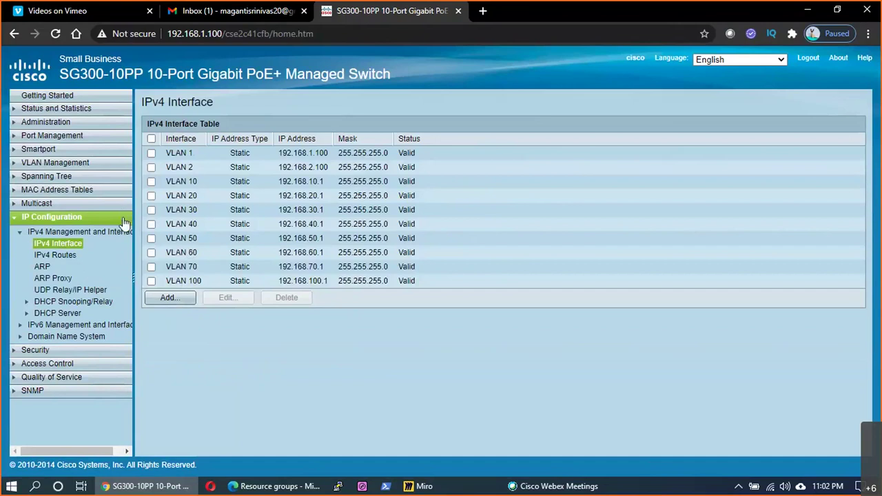
left_click(61, 163)
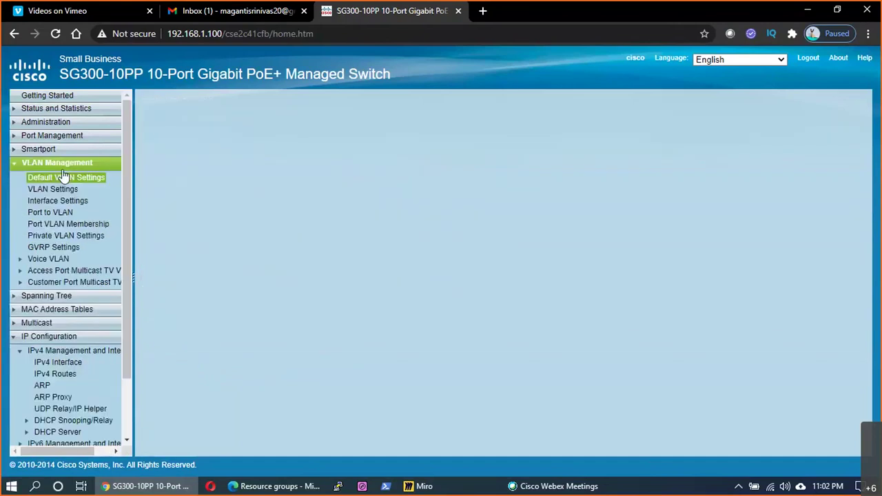
left_click(51, 213)
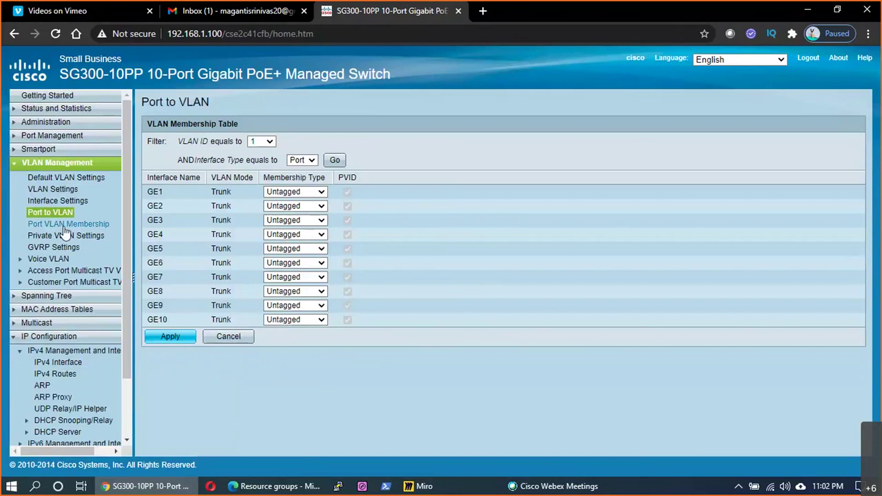
left_click(70, 191)
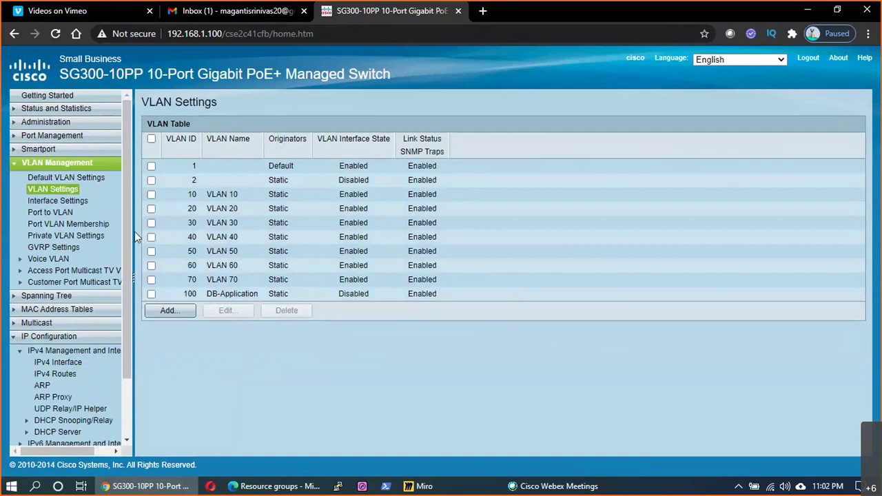
left_click(66, 225)
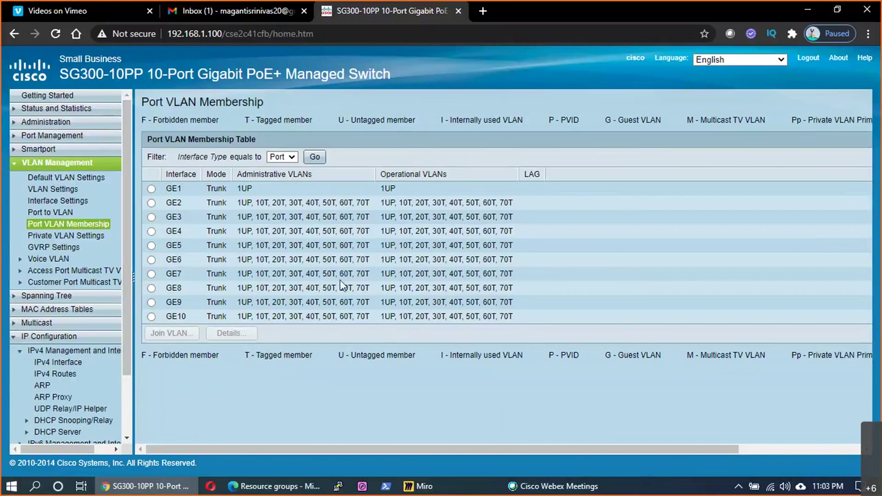
key("alt+Tab")
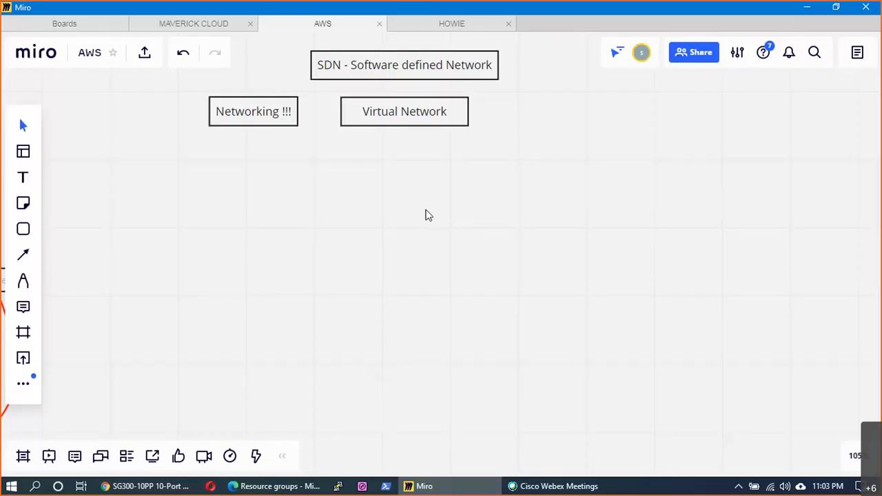
- Reposition the SDN and Virtual Network boxes so Virtual Network sits level beside Networking !!!
left_click_drag(423, 124, 409, 123)
left_click_drag(422, 81, 382, 74)
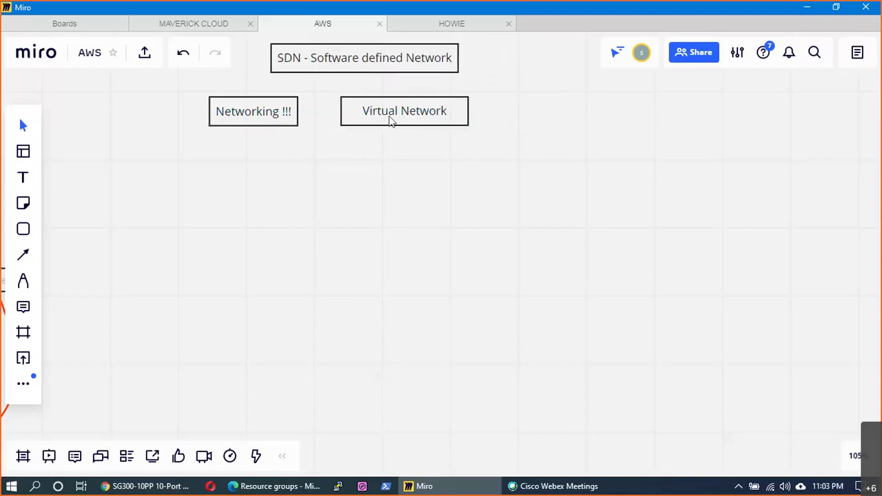
left_click_drag(406, 109, 397, 105)
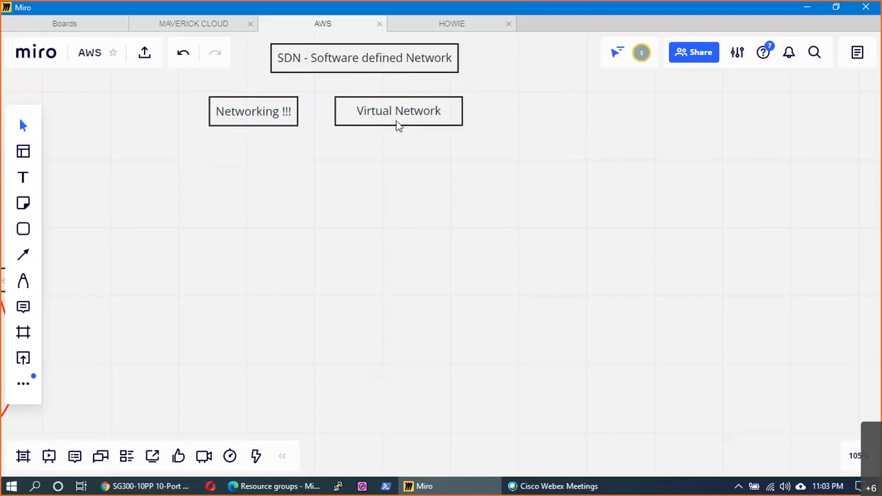
left_click(397, 123)
- Add a text box listing /24, /16, a blank line and /20 on the board
key("t")
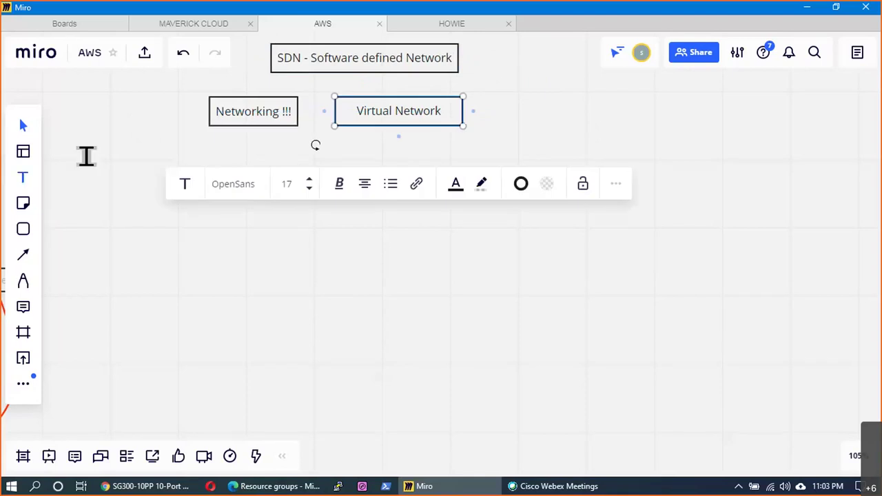
key("Escape")
left_click(125, 158)
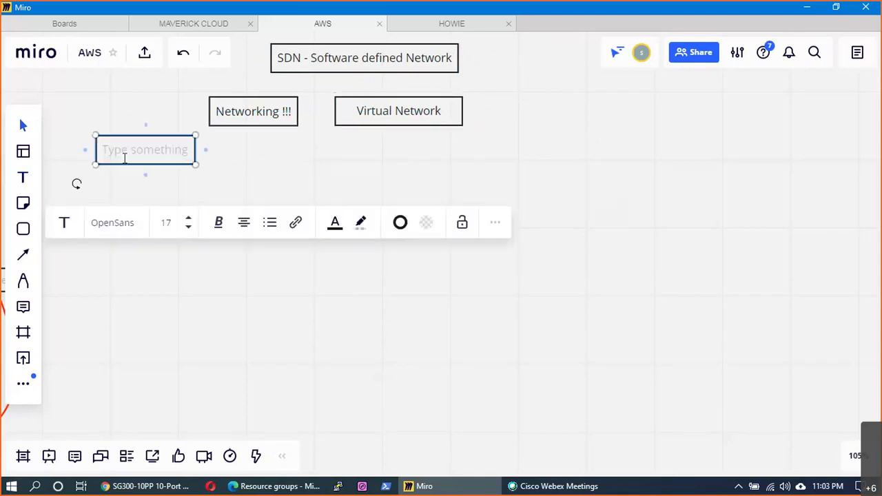
type("1")
type("24")
key("Return")
type("/16")
key("Return")
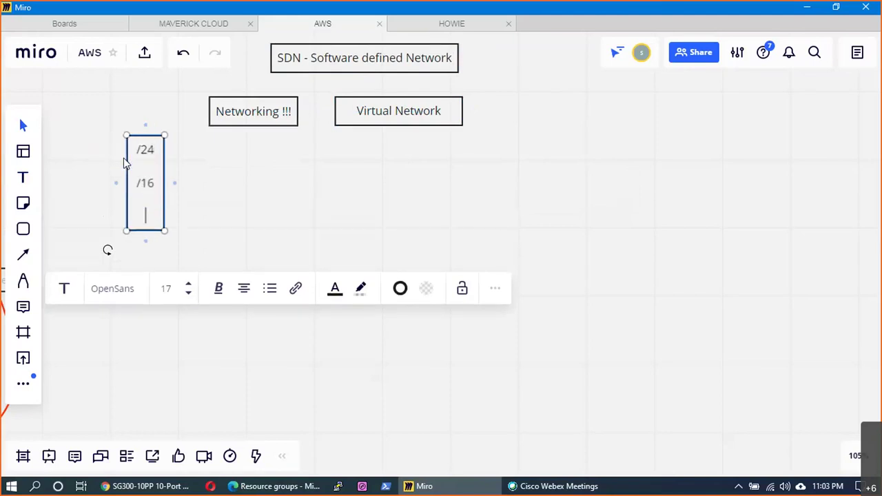
key("Return")
type("/20")
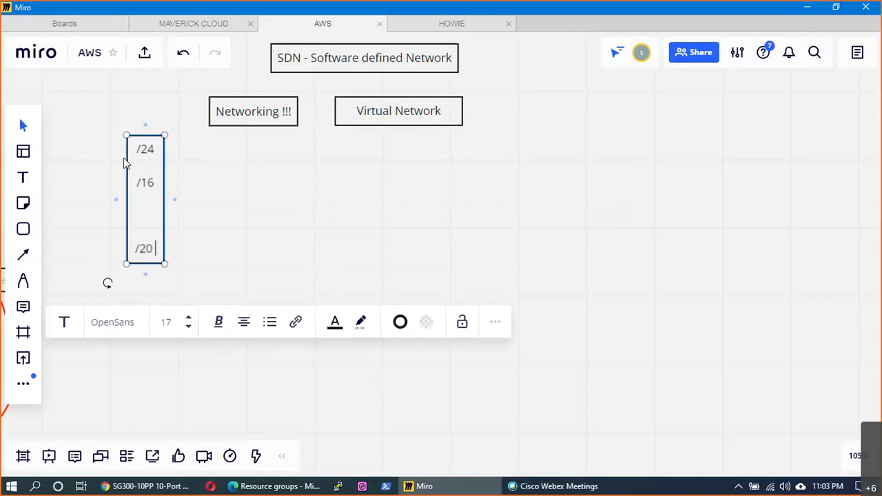
left_click(229, 182)
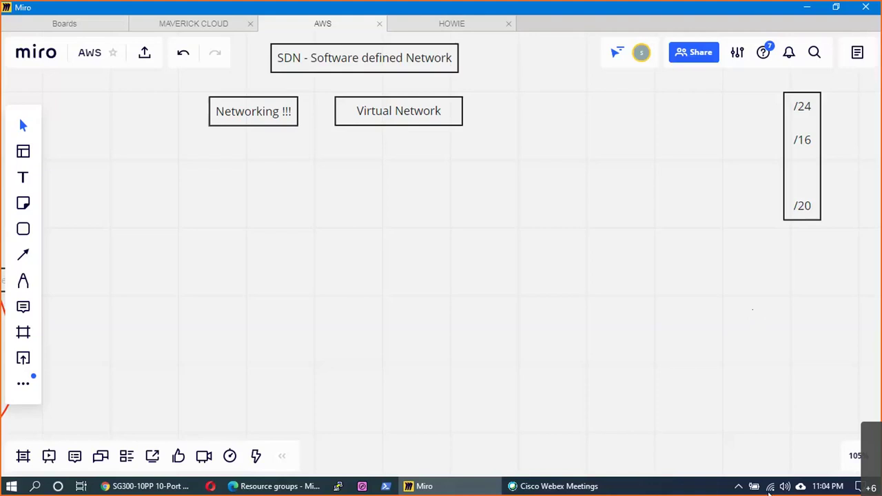
- Open Notepad from the Run prompt, maximize it, then close it
key("super+r")
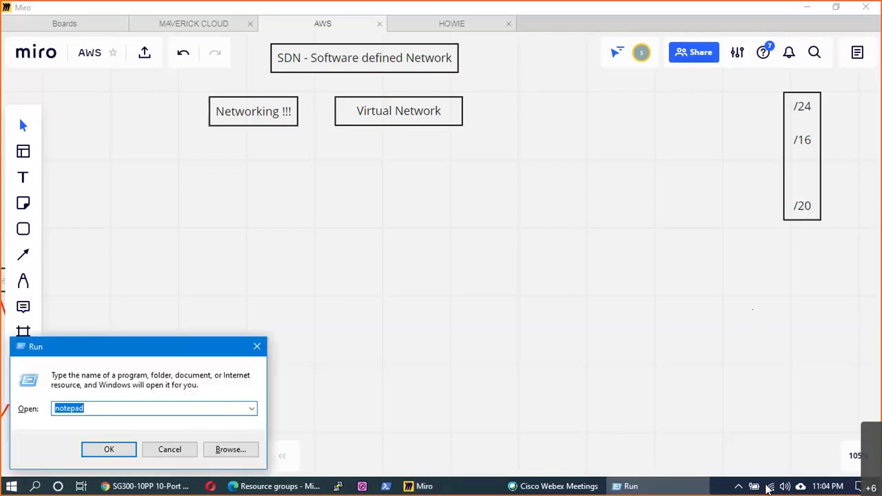
key("Escape")
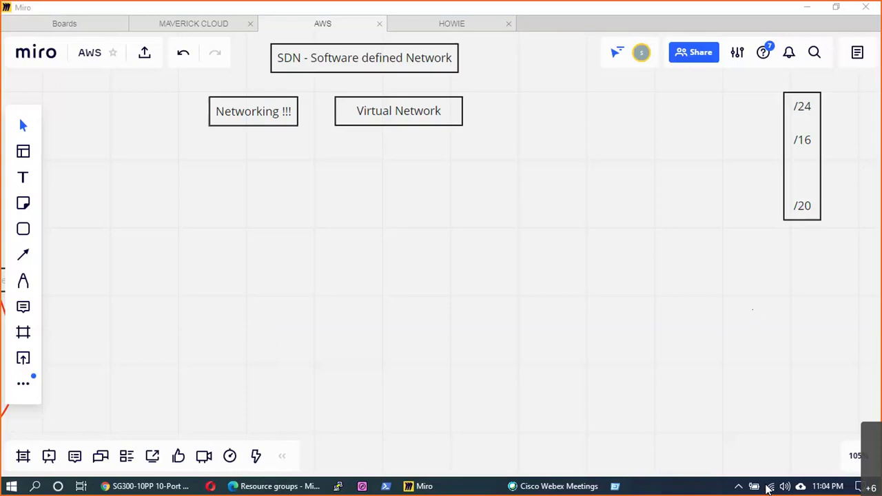
left_click(690, 43)
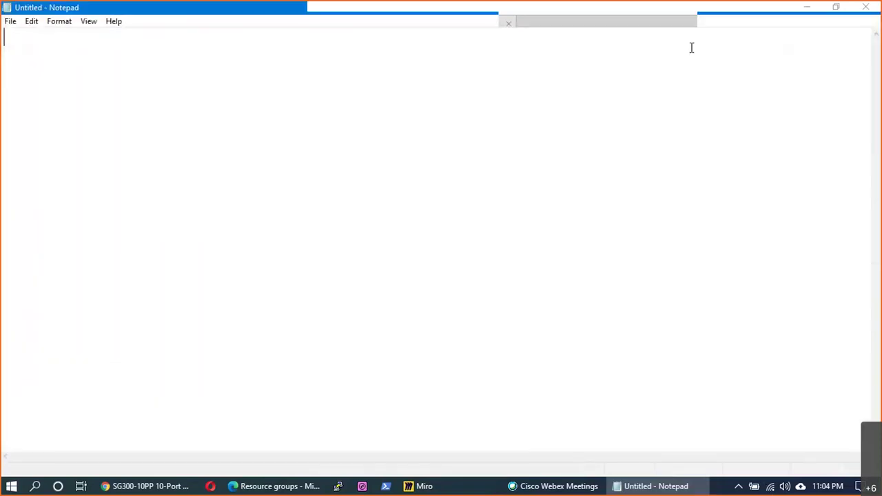
left_click(865, 7)
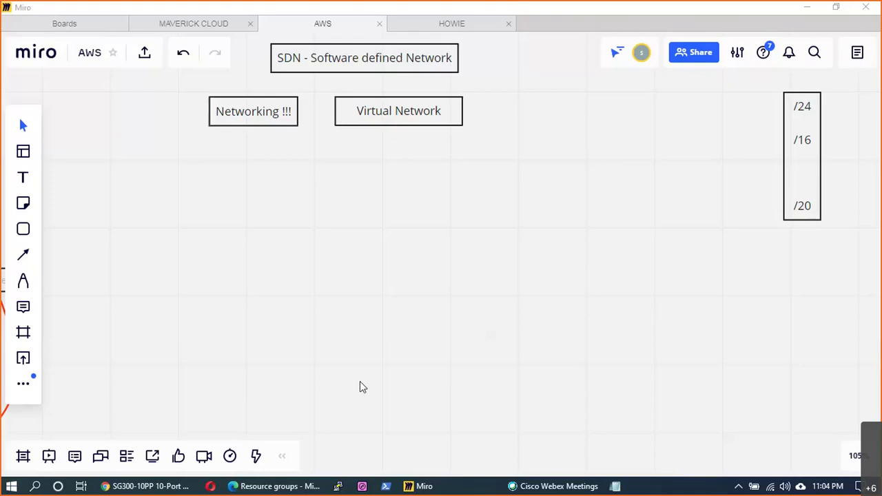
- Launch Notepad++ from the Start menu and dismiss its update prompt
key("super")
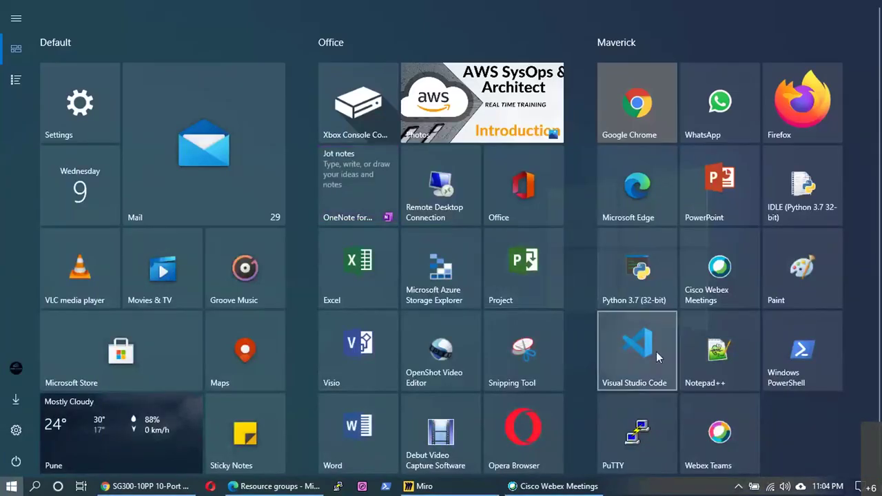
left_click(692, 346)
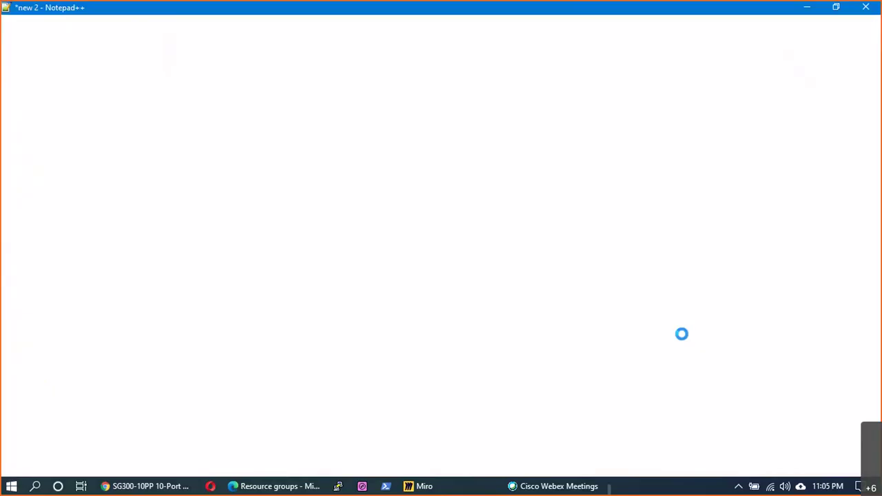
left_click(528, 284)
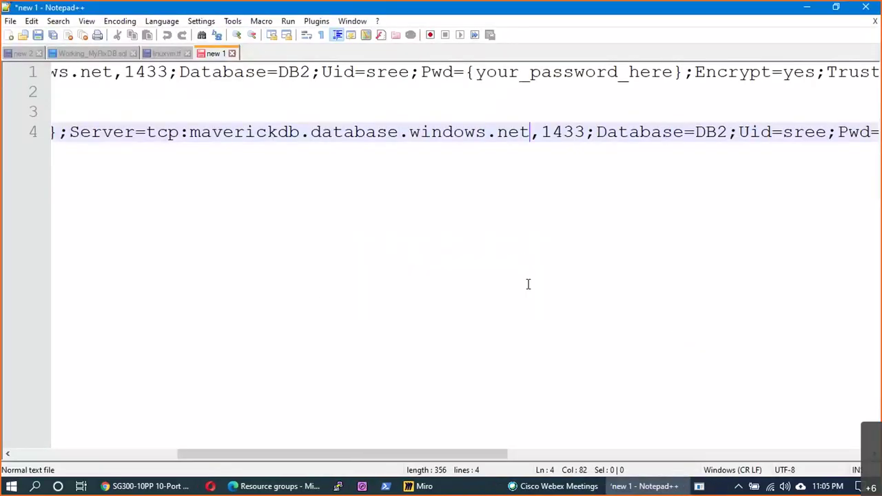
- Create document new 3 and type '10.1.0.0/24 : 10.1.0.0 to 10.1.0.255' after blank lines
left_click(10, 35)
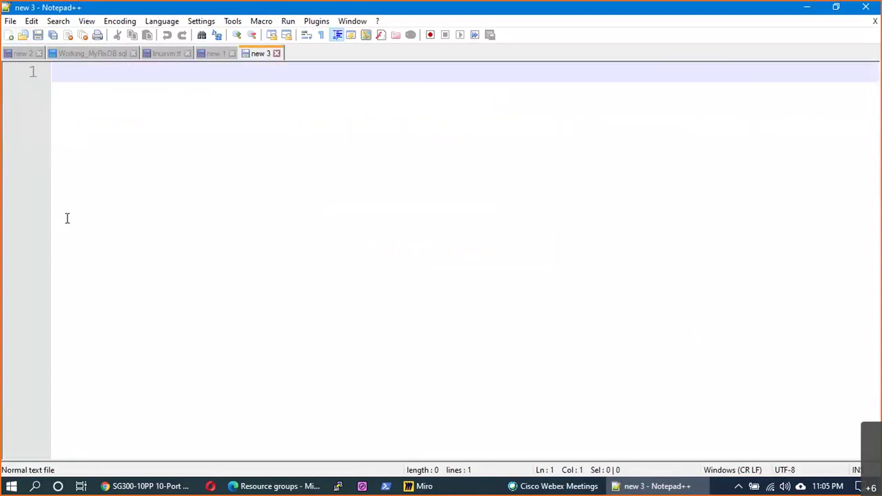
key("Return")
key("Return")
key("Return")
key("Return")
key("Return")
key("Return")
key("Return")
key("Return")
key("Return")
key("Return")
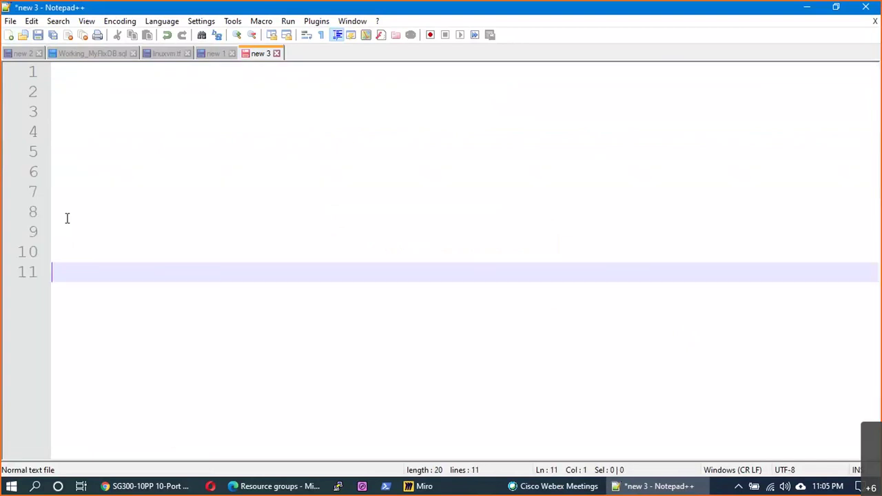
key("Return")
type("10. 1.0.0/24")
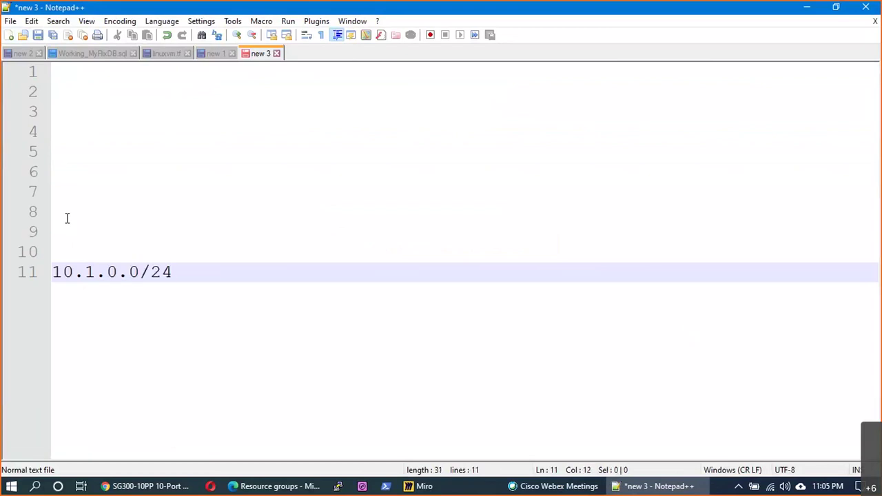
type(" :")
type("10.1.0.0 to 10.1.")
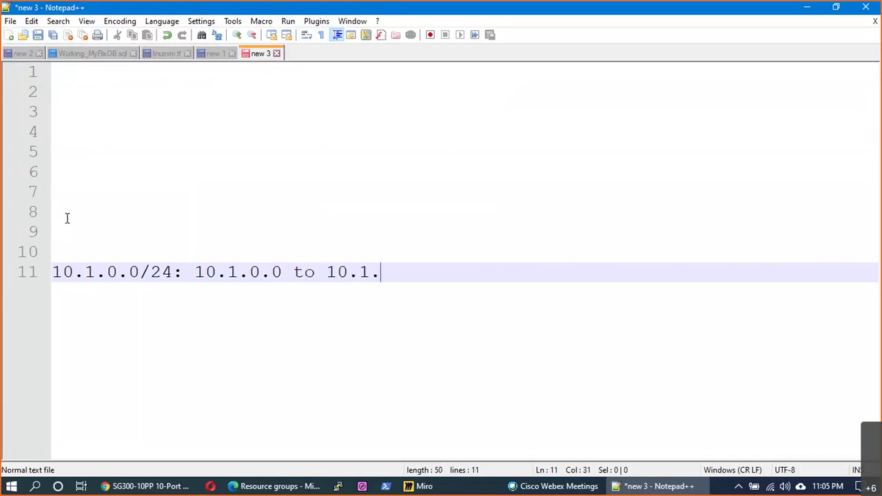
type("0.255")
- Delete the range text so line 11 holds only 10.1.0.0/24, adding new lines below
left_click_drag(175, 275, 146, 271)
left_click_drag(437, 271, 192, 265)
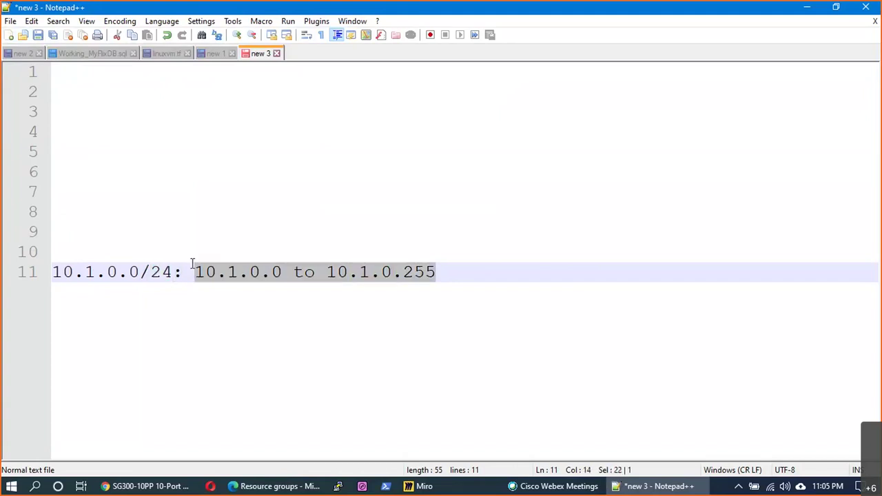
key("BackSpace")
key("BackSpace")
key("BackSpace")
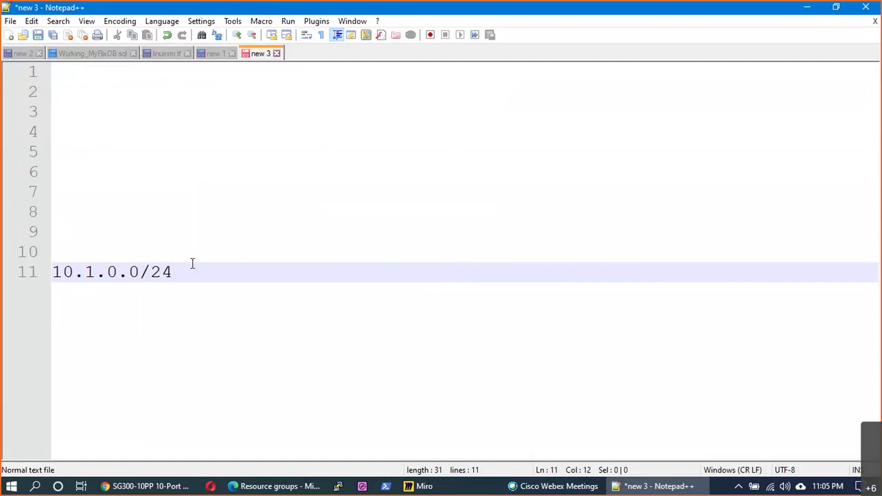
key("Return")
key("Return")
key("BackSpace")
key("Return")
type("IP Adddre")
key("BackSpace")
key("BackSpace")
key("BackSpace")
type("ress: ")
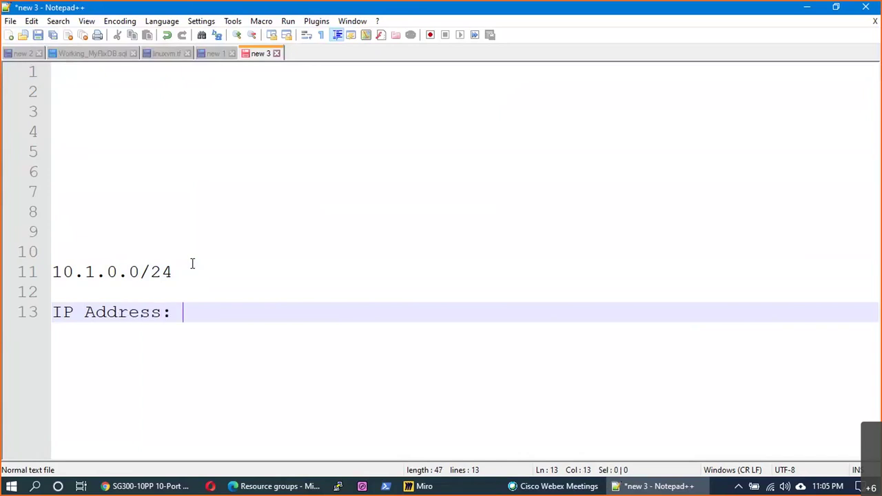
type("10.1.0.58")
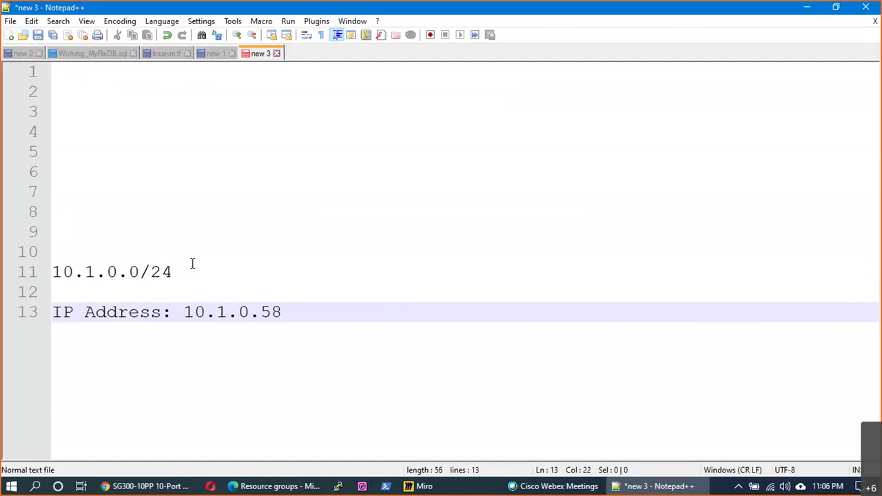
key("Return")
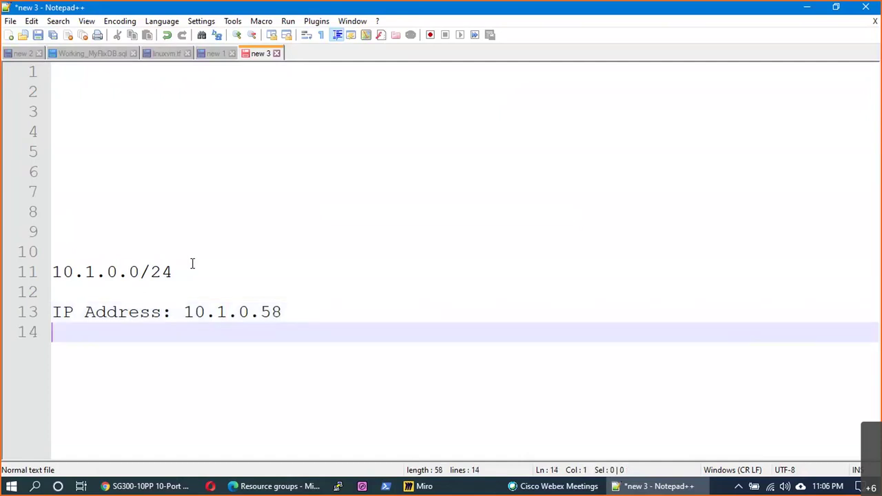
type("Subnet: 255.25")
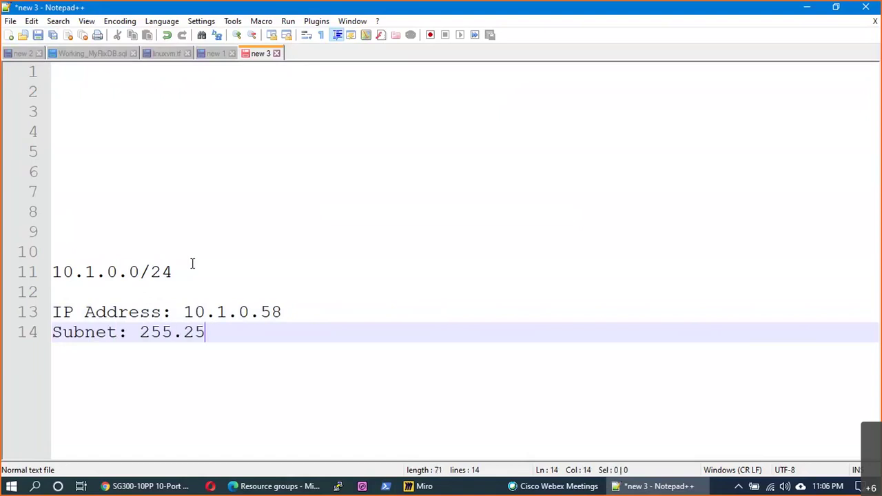
type("5.255.0")
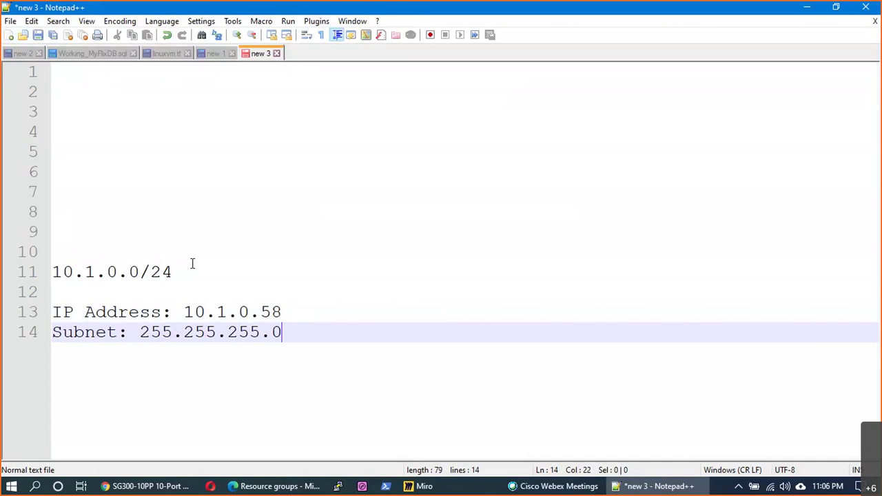
key("Return")
type("Gateway: ")
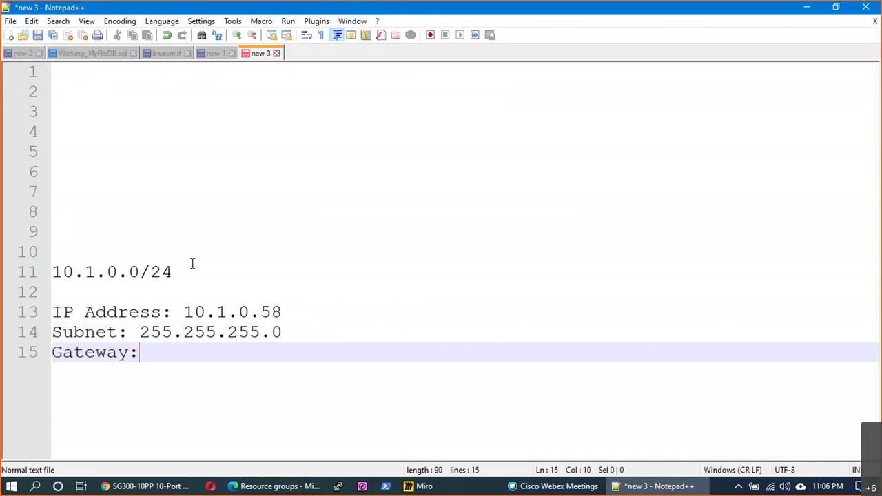
type("10.1.0.254")
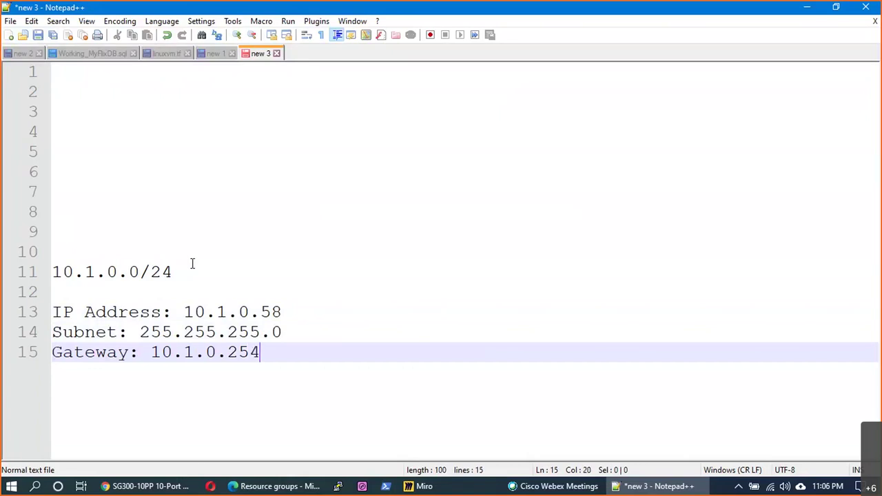
key("Return")
key("Return")
type("DNS: 10")
key("BackSpace")
key("BackSpace")
key("BackSpace")
type("10.1.0.1")
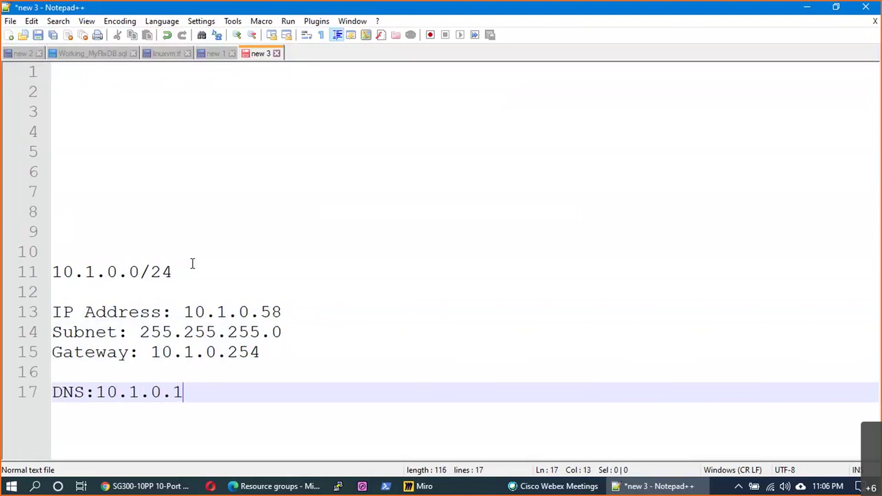
key("Return")
type("DNS2: 10.1.0.2")
left_click(123, 415)
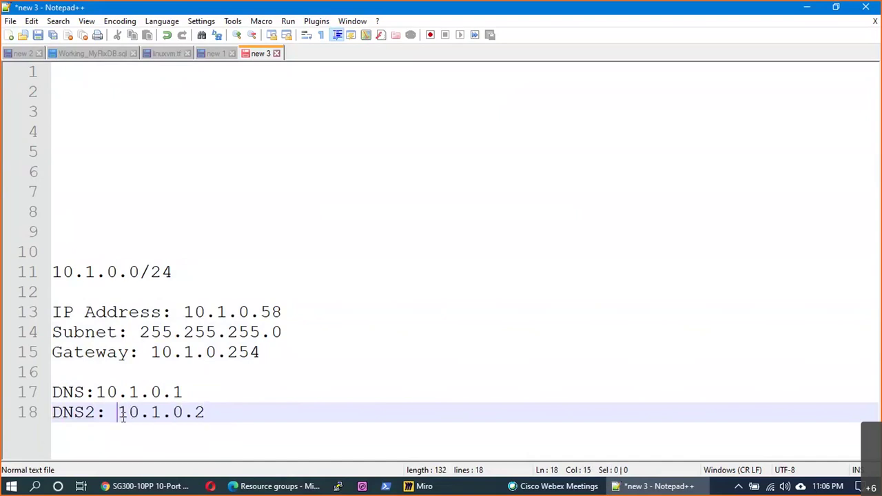
key("BackSpace")
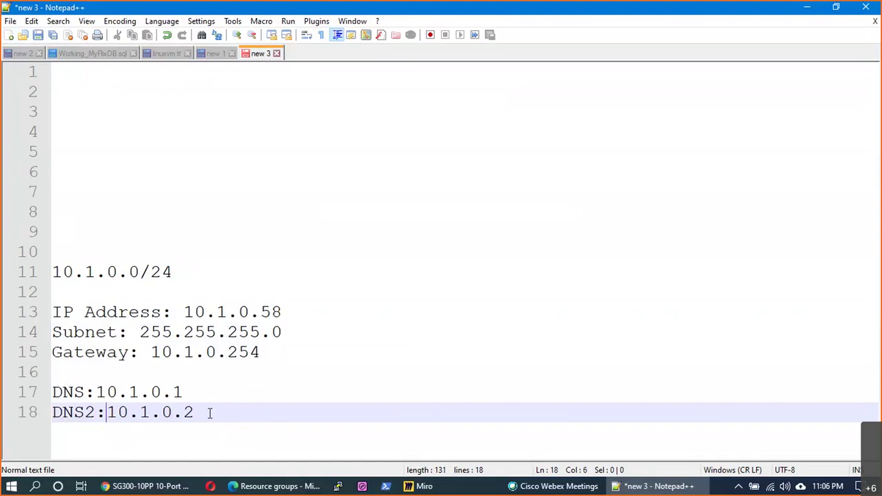
left_click_drag(210, 412, 52, 316)
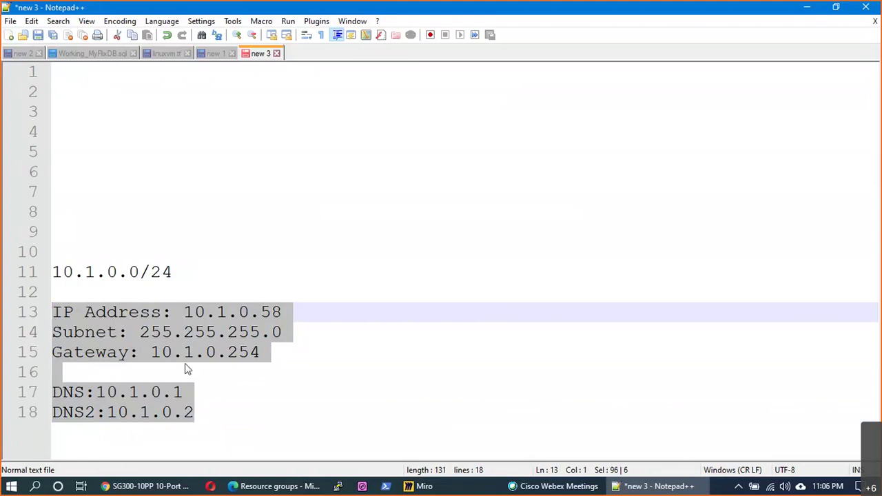
left_click(262, 354)
left_click_drag(281, 331, 140, 332)
left_click_drag(262, 353, 161, 352)
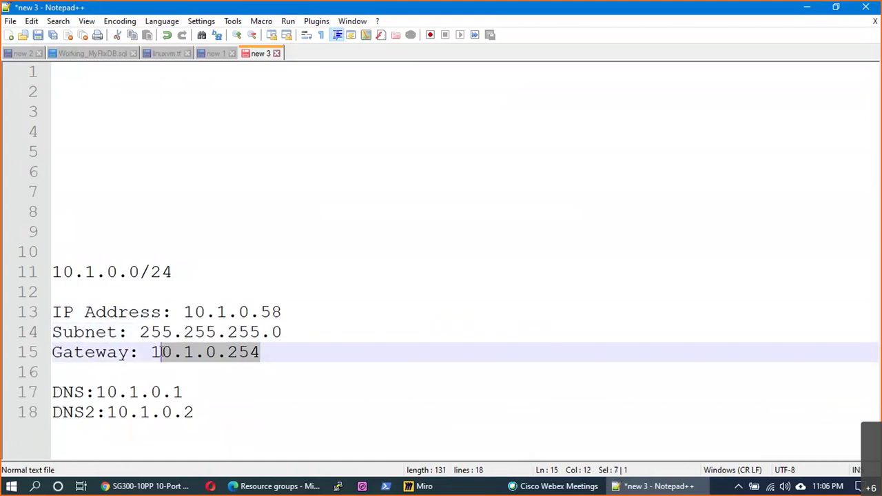
left_click_drag(281, 313, 205, 313)
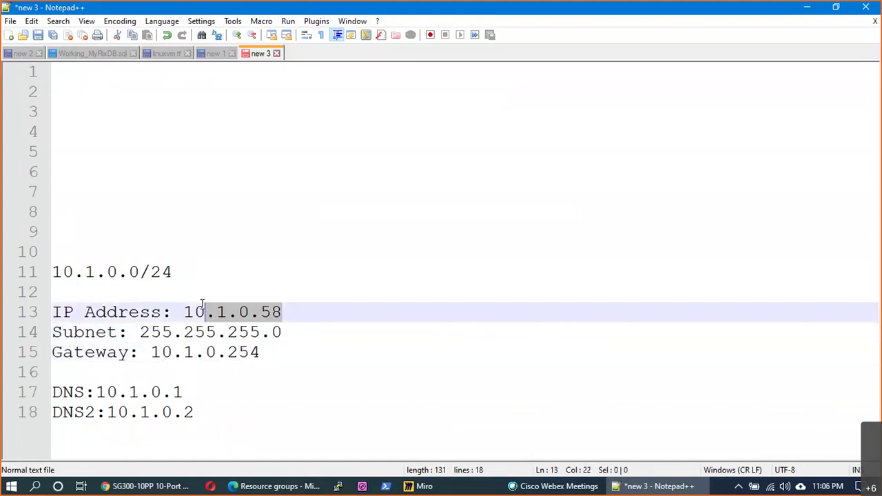
left_click_drag(260, 352, 183, 352)
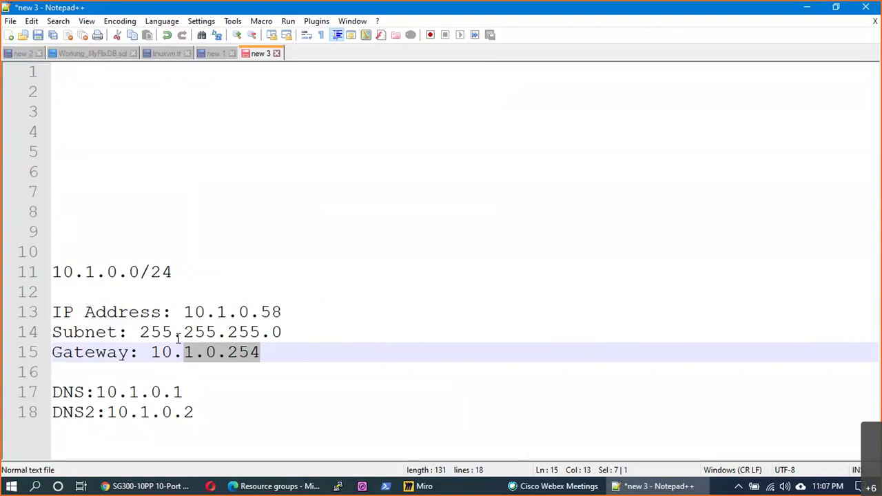
left_click(213, 376)
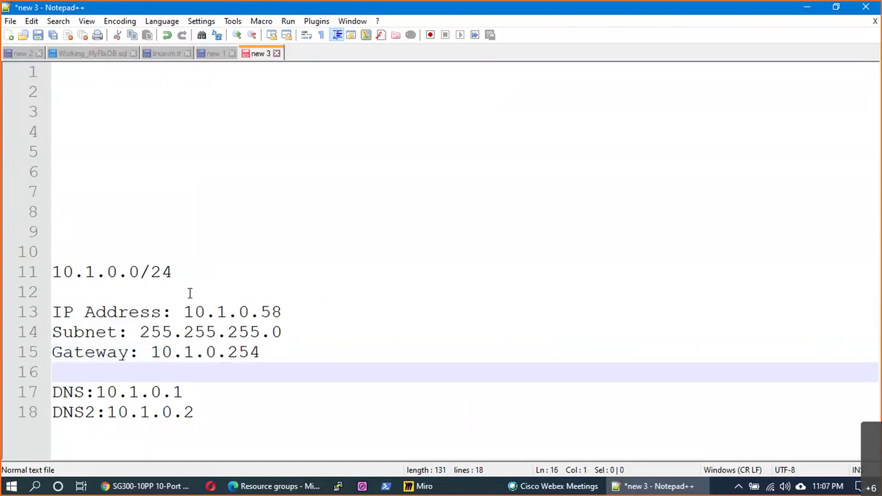
key("Up")
key("Up")
key("Up")
key("Up")
key("Up")
key("End")
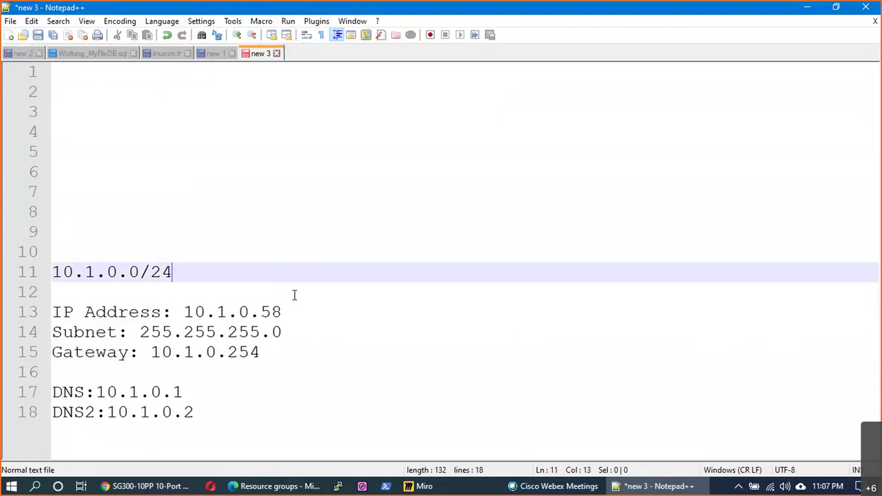
- Try separators after 10.1.0.0/24 and select parts of the network address on line 11
key("BackSpace")
type(":")
key("BackSpace")
key("BackSpace")
type("-")
left_click_drag(140, 273, 63, 272)
left_click(139, 272)
left_click(132, 272)
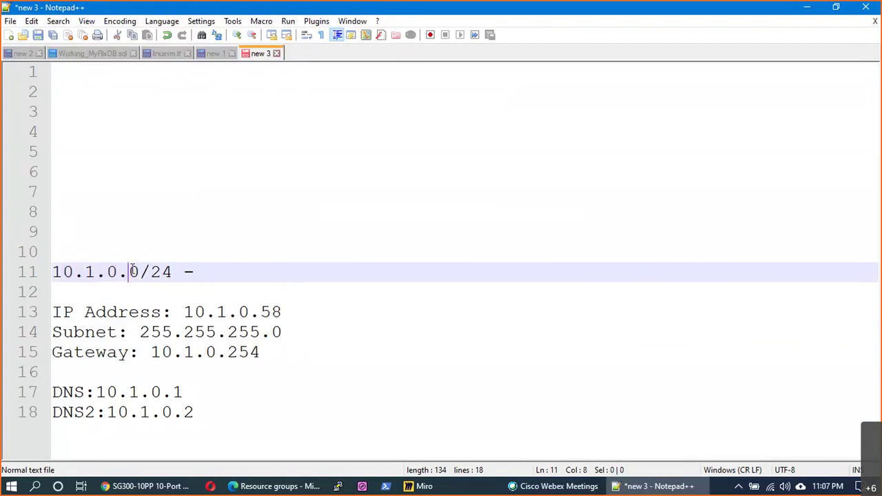
double_click(133, 272)
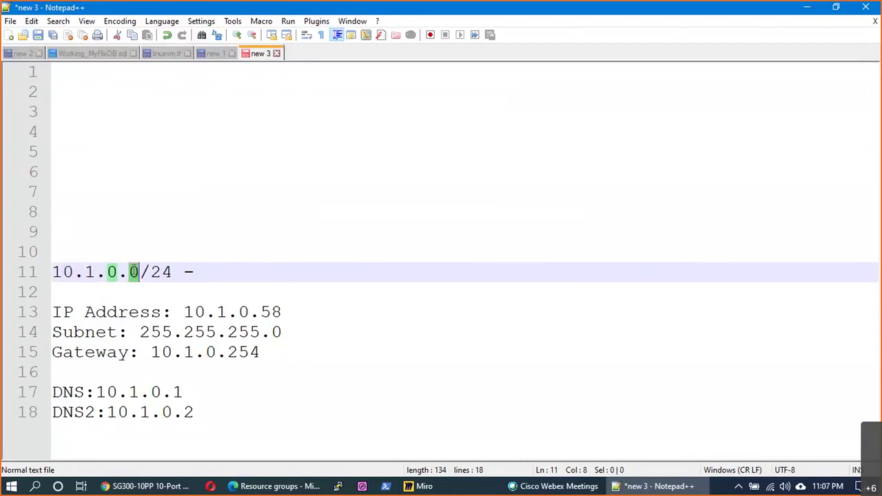
triple_click(134, 272)
double_click(134, 273)
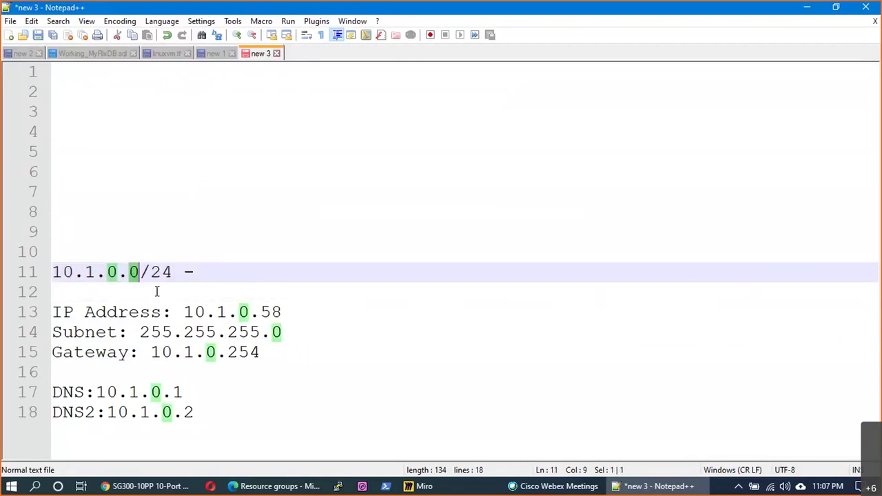
- Append ': 10.1.0.0 to 10.1.0.255 | 256 IPs' to line 11, fixing the capital S
left_click(203, 275)
key("BackSpace")
key("BackSpace")
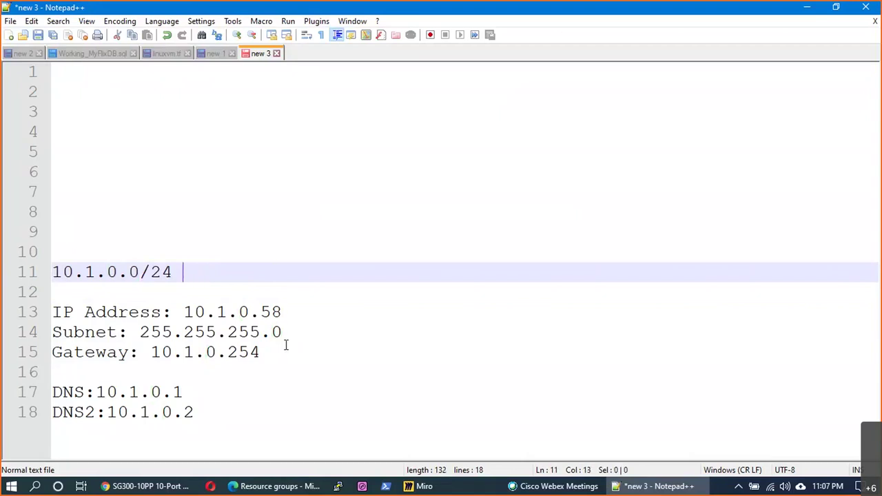
type(": 10.1.0.0 ")
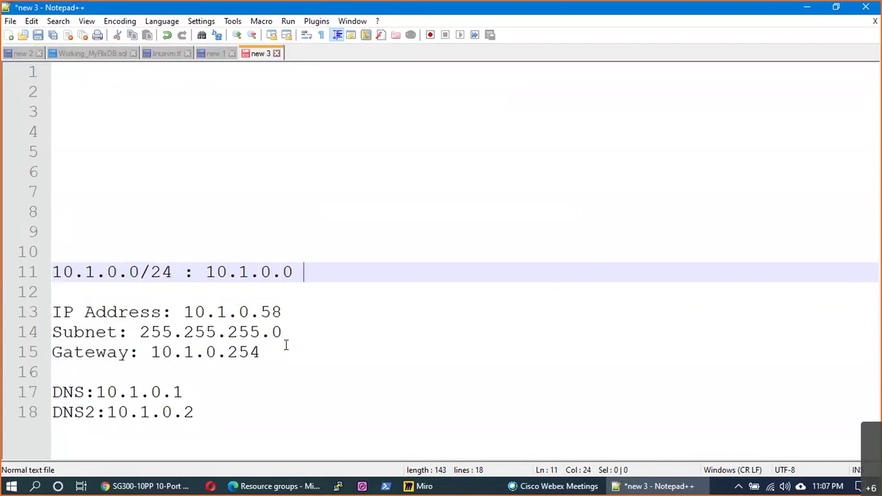
type("to 10.1.")
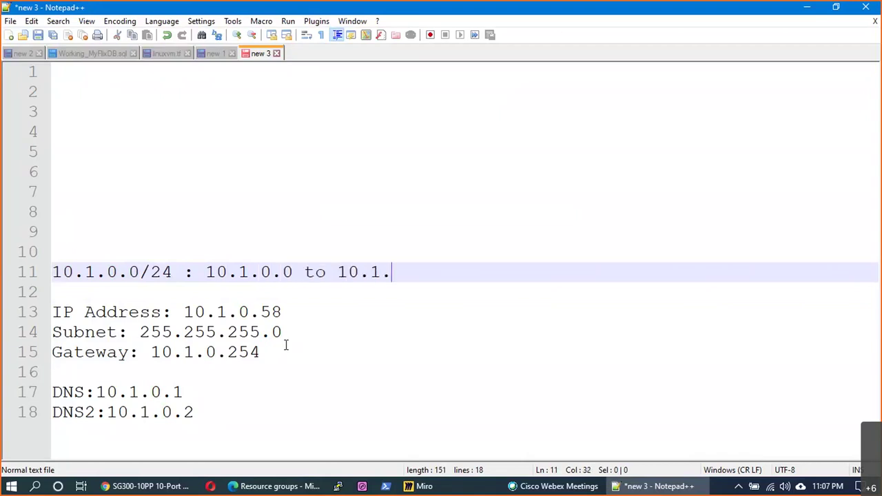
type("0.255 | 256 IPS")
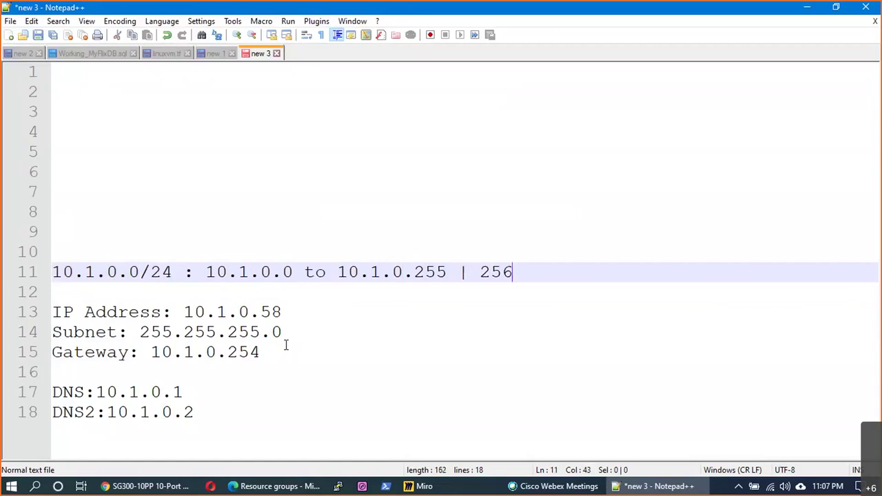
key("BackSpace")
type("s")
- Highlight the /24 prefix, the range and count, and the final 0s on line 11
left_click_drag(173, 272, 139, 273)
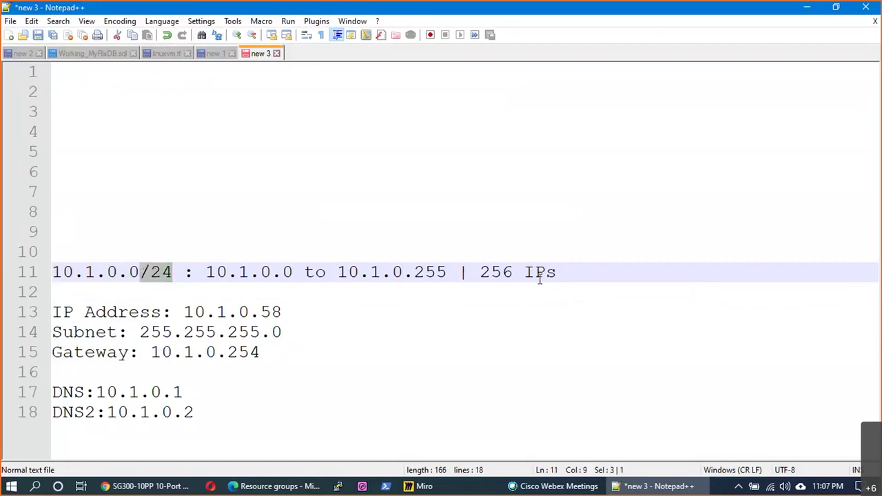
left_click_drag(556, 272, 205, 272)
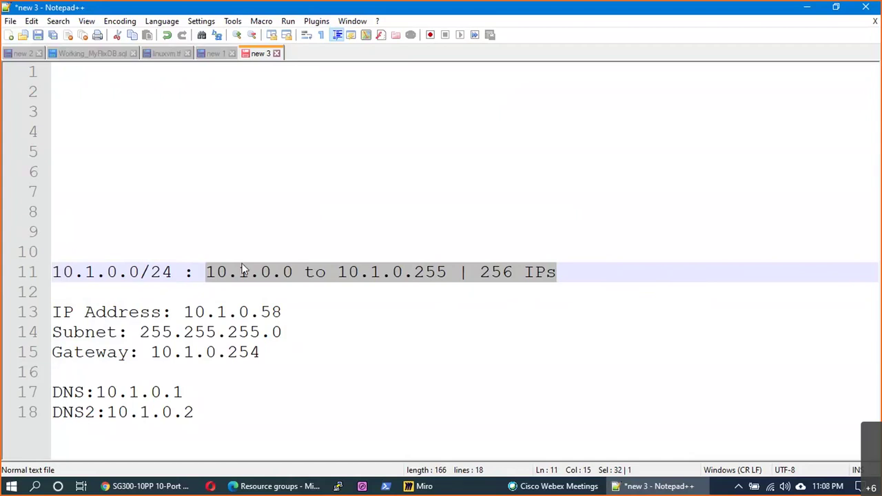
double_click(131, 273)
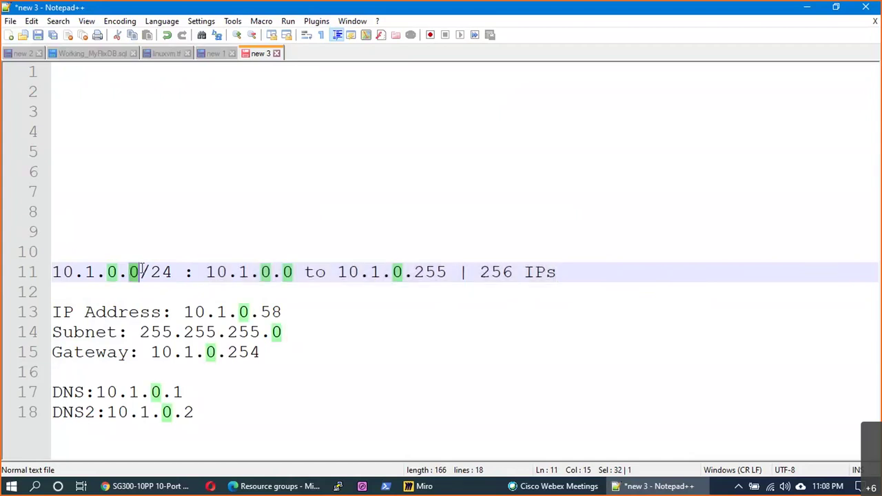
left_click(130, 273)
double_click(132, 272)
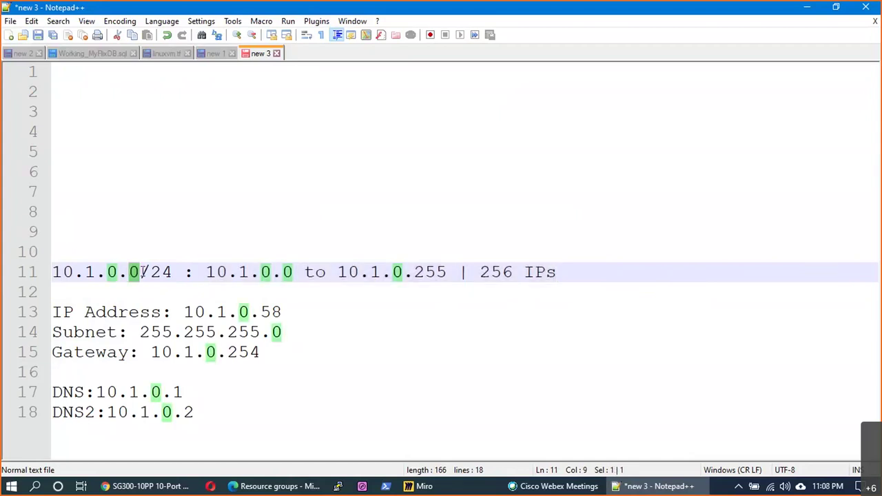
left_click(285, 272)
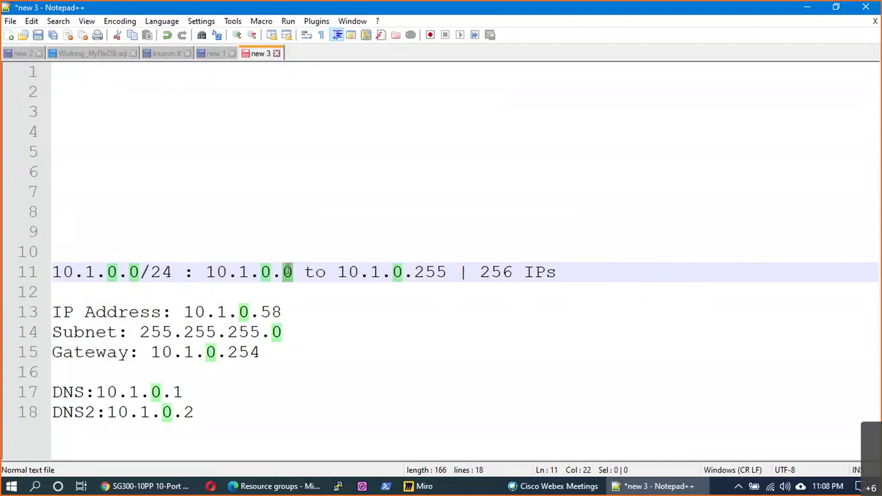
double_click(287, 273)
- Highlight the range end 255, the /24 prefix and the line-14 subnet mask
left_click(421, 274)
double_click(427, 273)
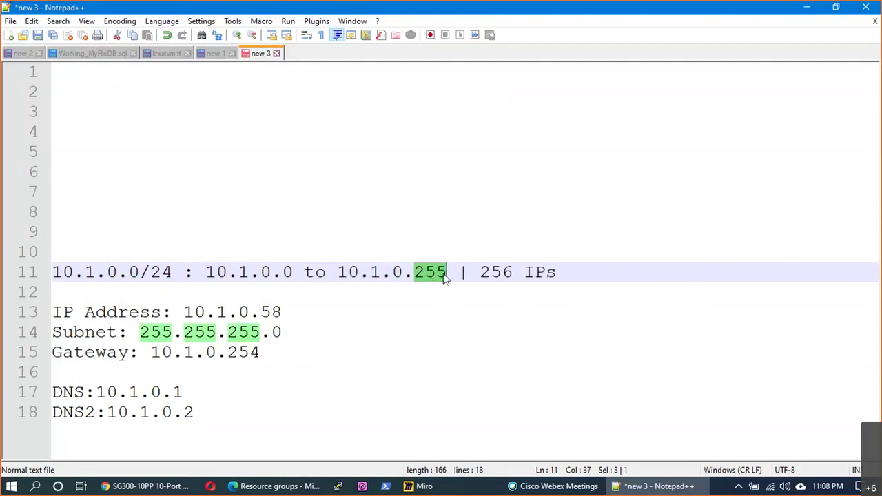
left_click(445, 274)
left_click(565, 275)
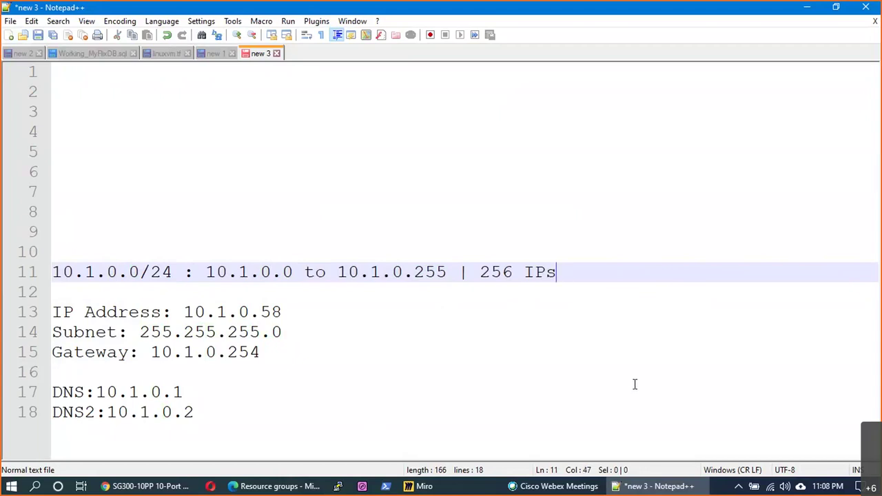
left_click_drag(173, 272, 153, 272)
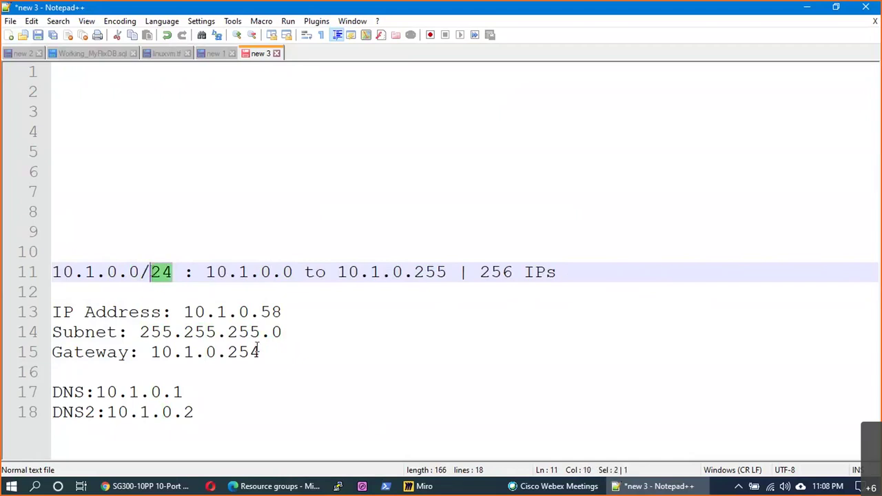
left_click_drag(281, 331, 139, 331)
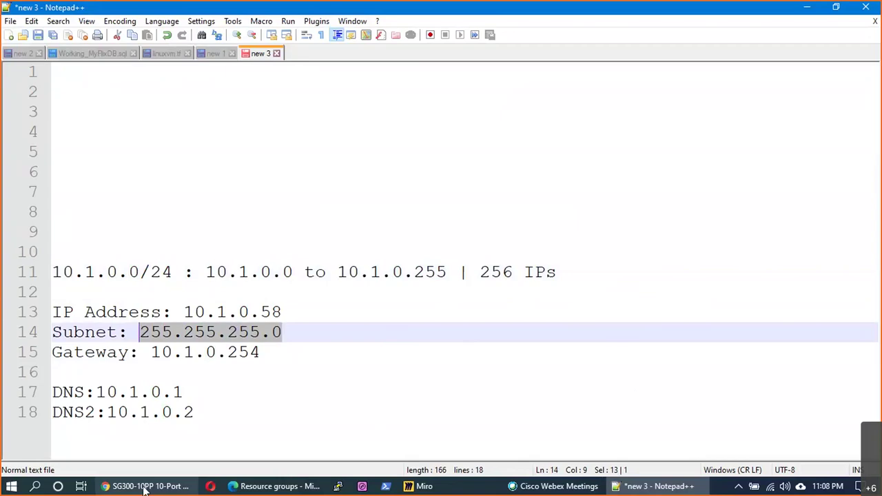
left_click(145, 486)
- Search Google for 'subnet cal' and briefly view the Calculator.net result
left_click(262, 35)
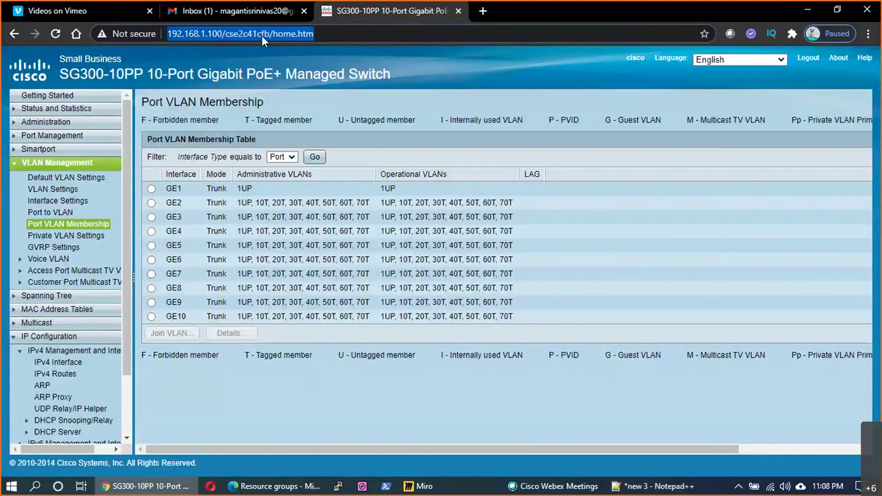
type("subnet caa")
key("BackSpace")
type("l")
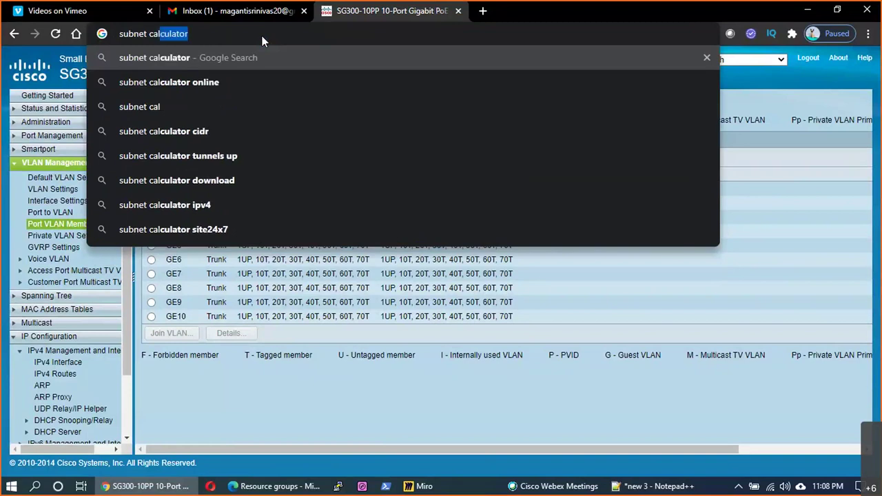
key("Return")
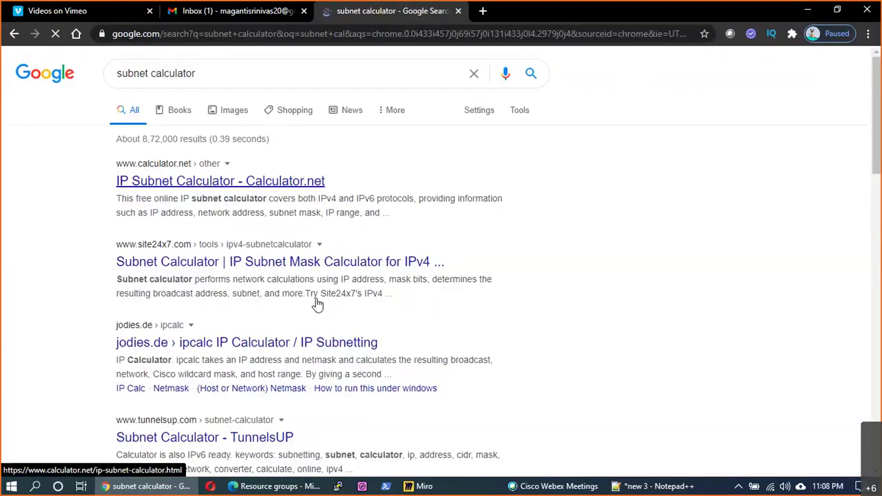
left_click(178, 182)
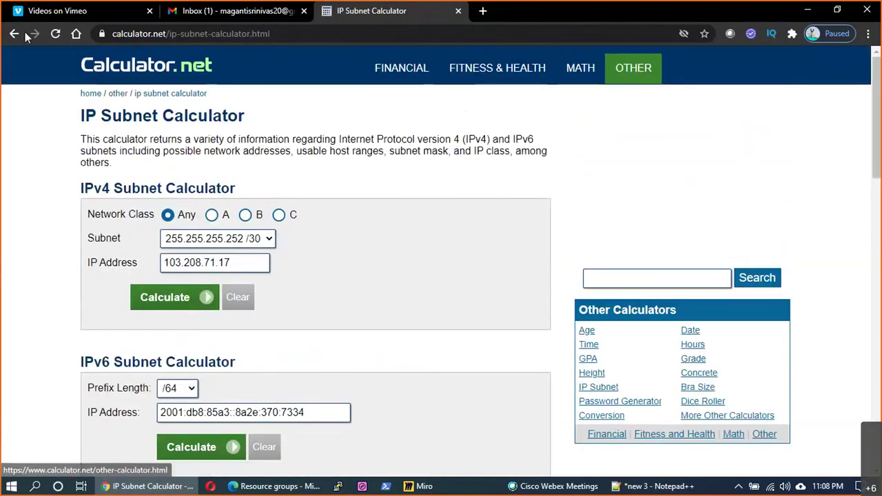
left_click(15, 34)
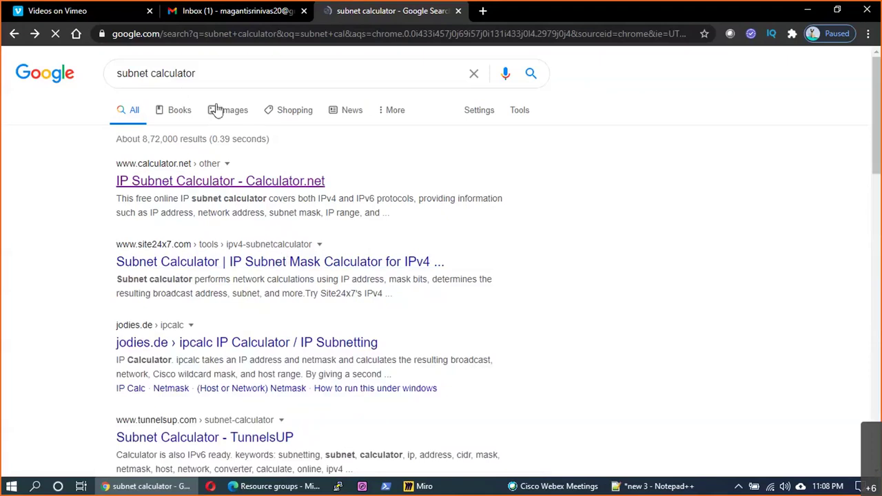
- Search 'subnet calculator online' and open the subnet-calculator.com Online IP Subnet Calculator
left_click_drag(208, 264, 226, 114)
left_click_drag(201, 74, 77, 58)
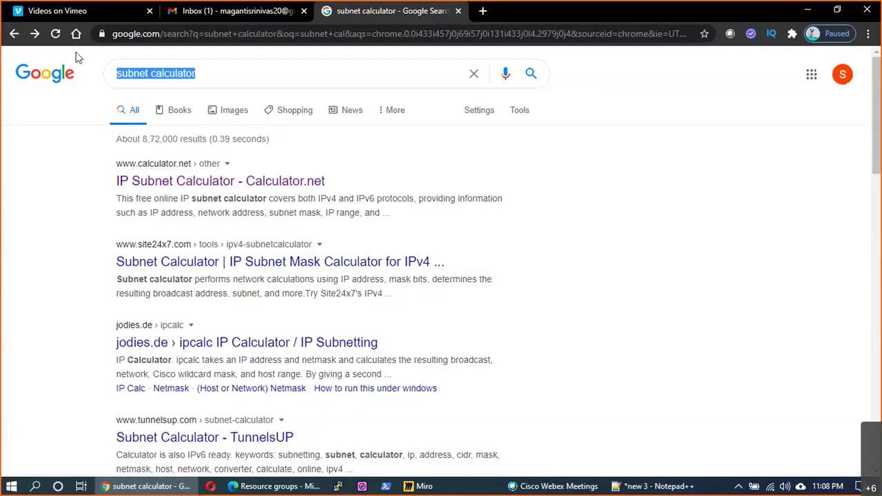
type("su")
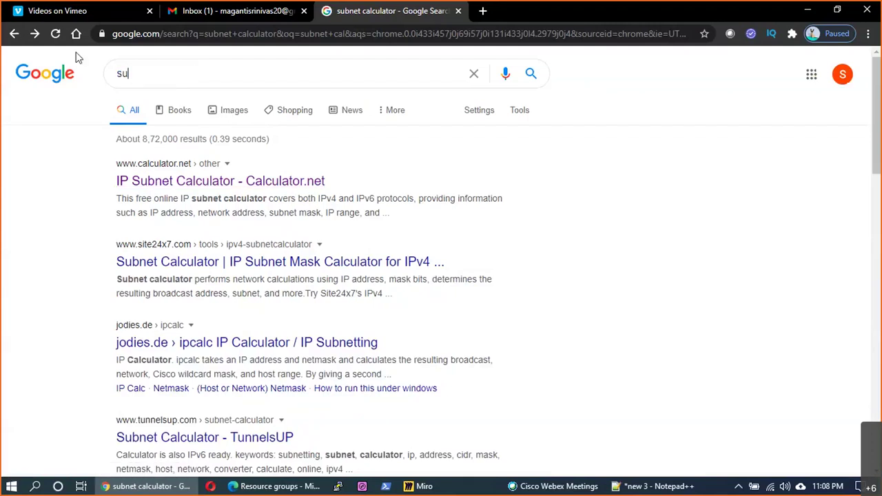
type("bnet ca")
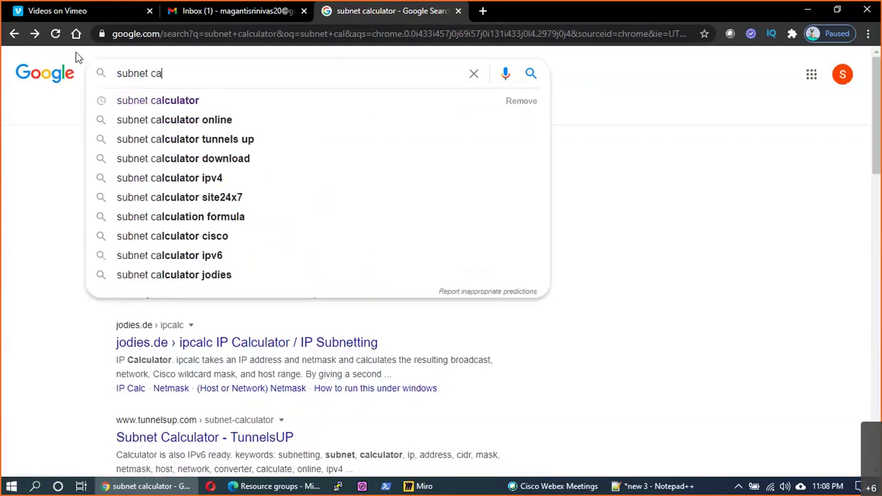
key("Down")
key("Down")
key("Return")
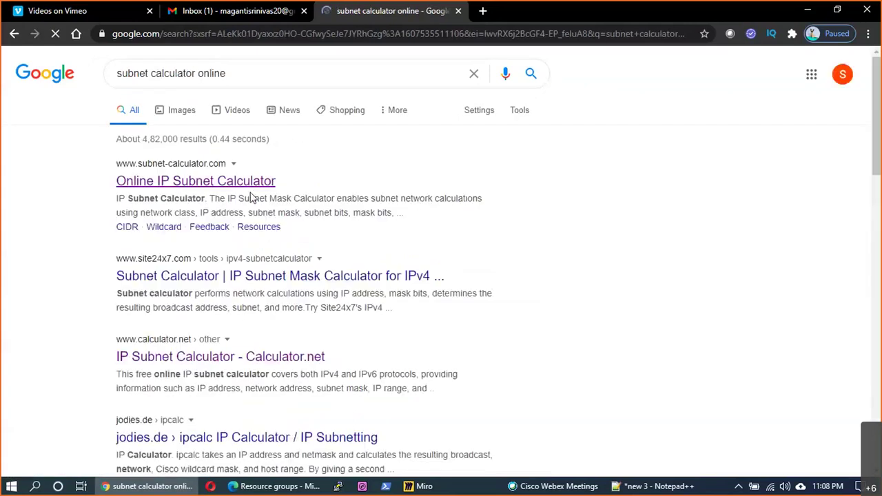
left_click(221, 184)
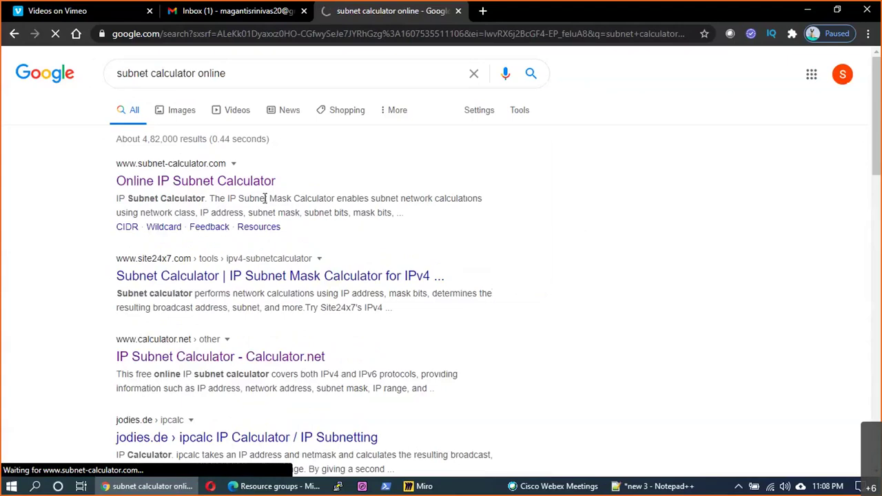
left_click(232, 182)
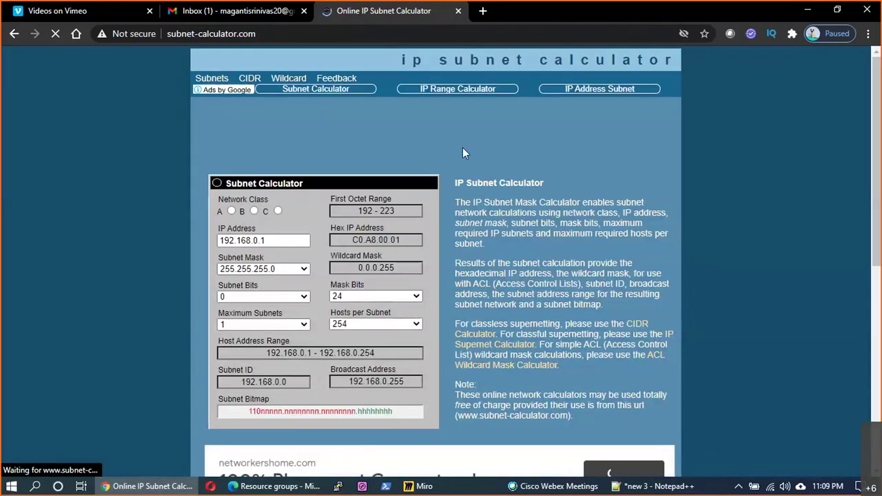
- Set the calculator to Class A with IP address 10.1.0.0 and check the host range
scroll(462, 147, "down", 1)
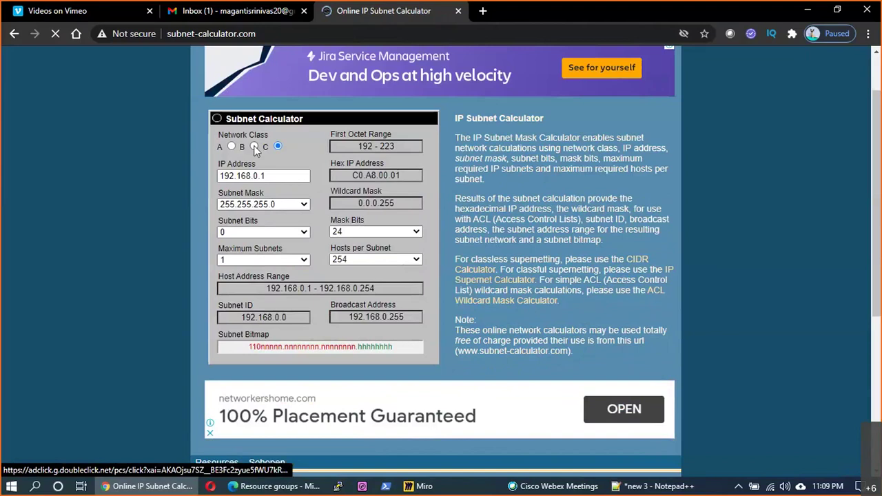
left_click(232, 147)
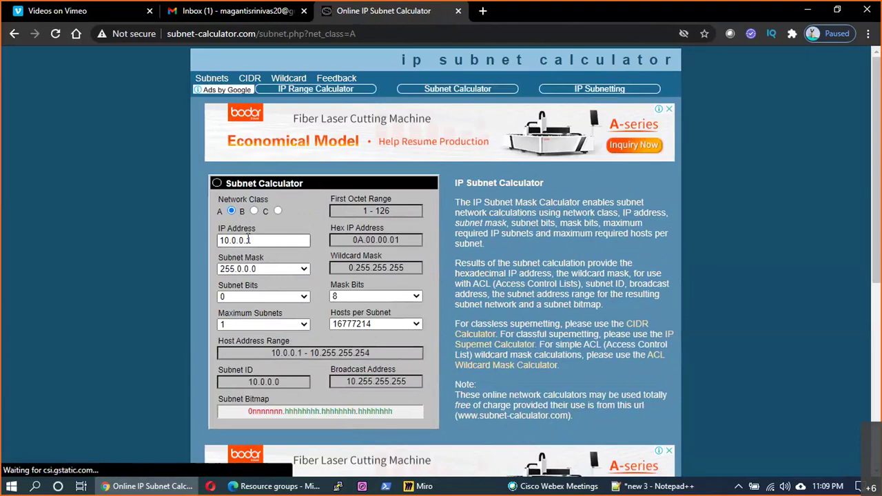
left_click_drag(248, 239, 233, 239)
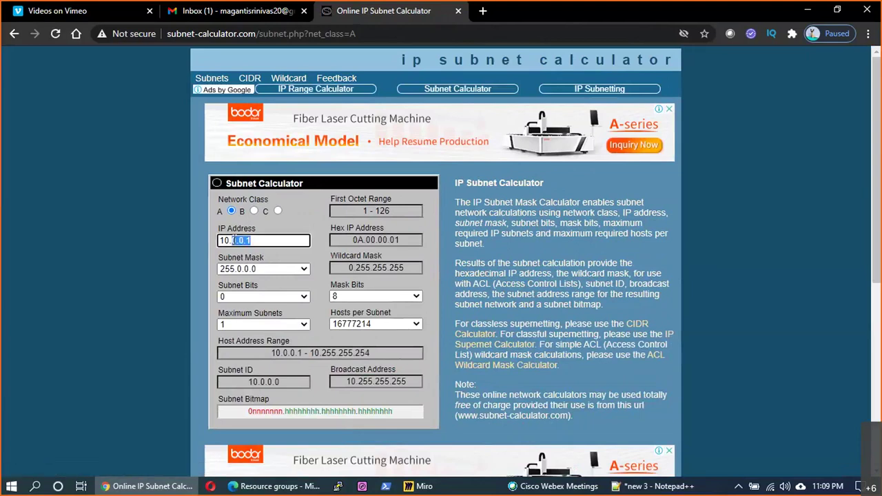
type("1.0.0")
left_click(284, 312)
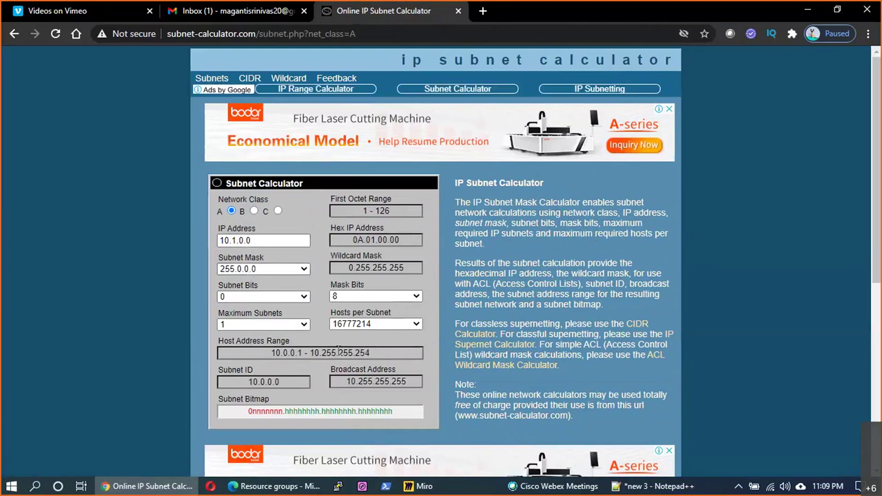
left_click_drag(390, 352, 291, 345)
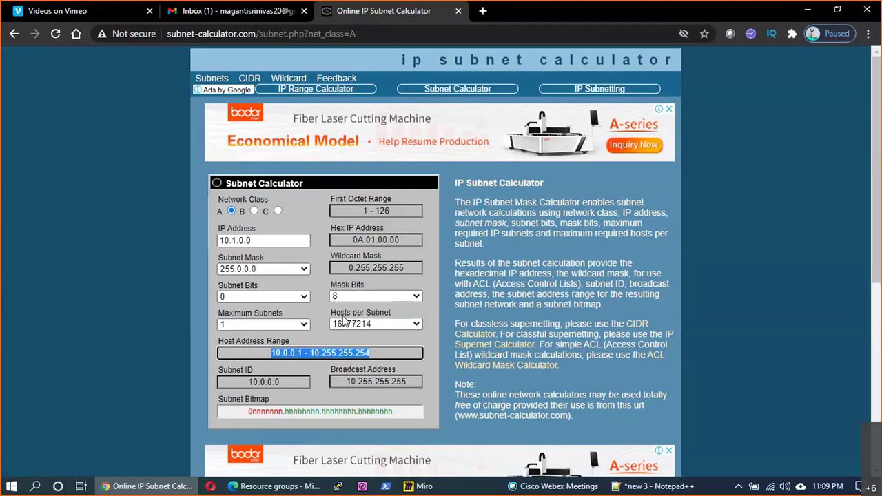
left_click(304, 268)
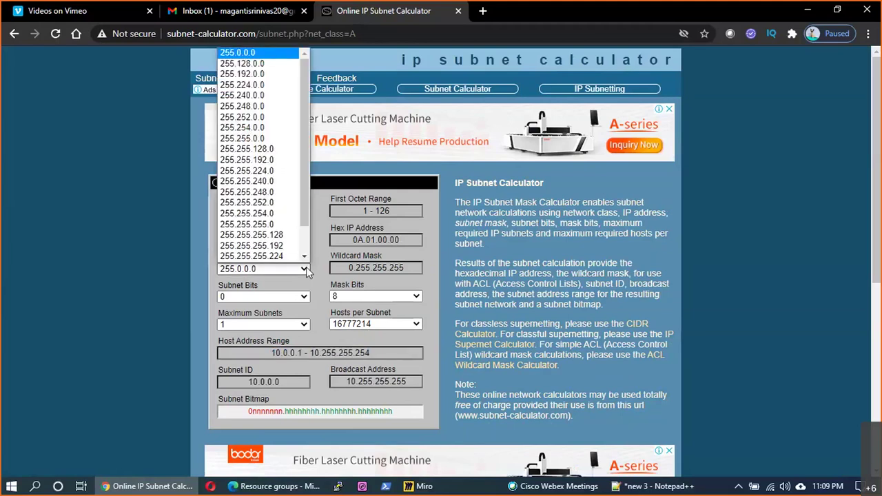
- Choose mask 255.255.255.0 and highlight host range 10.1.0.1 - 10.1.0.254 and the broadcast address
left_click(285, 225)
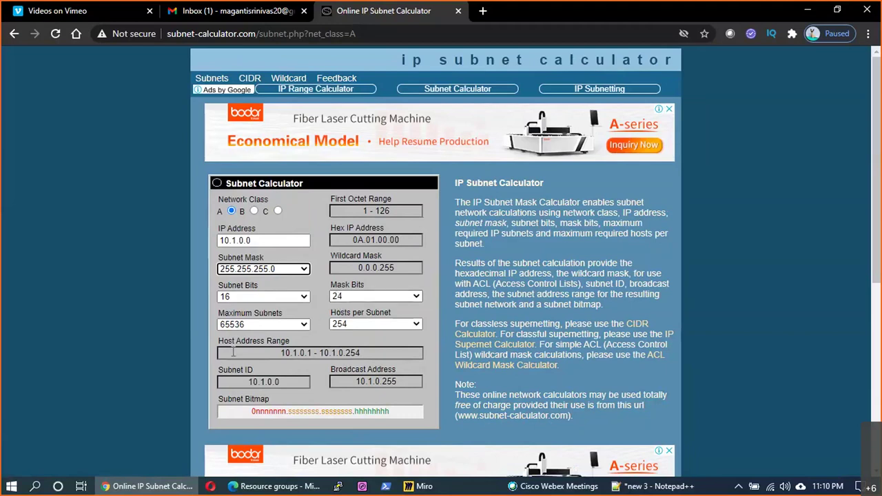
left_click_drag(223, 341, 287, 341)
left_click(298, 358)
left_click(309, 353)
left_click_drag(310, 353, 306, 353)
left_click_drag(361, 352, 317, 380)
left_click_drag(401, 381, 273, 379)
left_click_drag(402, 381, 342, 370)
left_click(346, 378)
left_click_drag(281, 353, 305, 353)
left_click(319, 355)
- Highlight the IP address, subnet ID 10.1.0.0 and broadcast address 10.1.0.255
left_click(252, 241)
key("shift+Left")
left_click_drag(273, 382, 281, 381)
left_click(390, 383)
left_click_drag(390, 382, 397, 381)
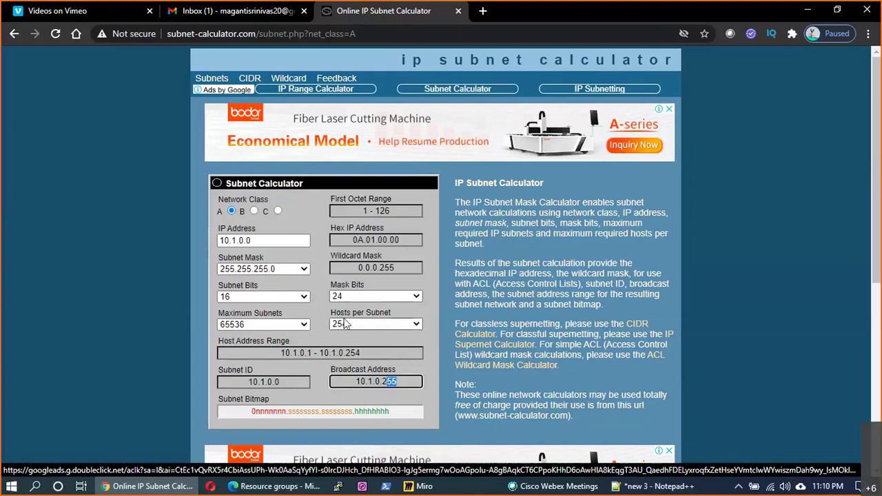
left_click(284, 384)
double_click(283, 384)
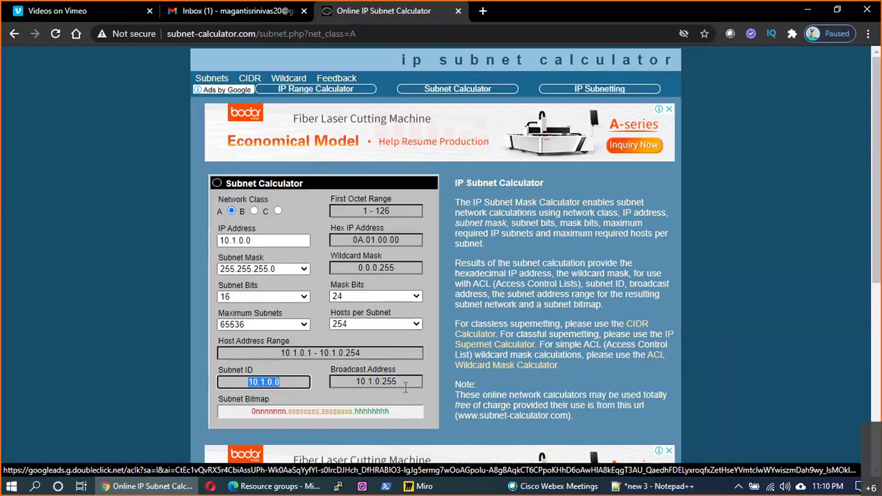
left_click_drag(405, 386, 351, 379)
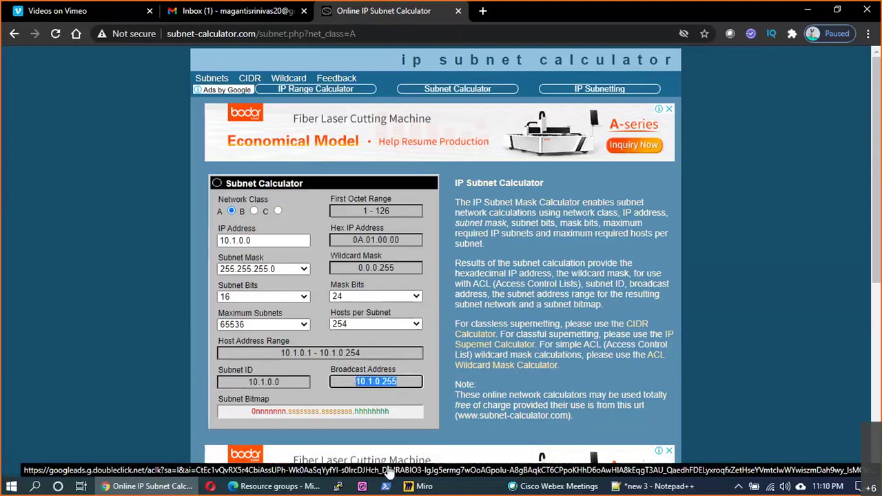
left_click(651, 485)
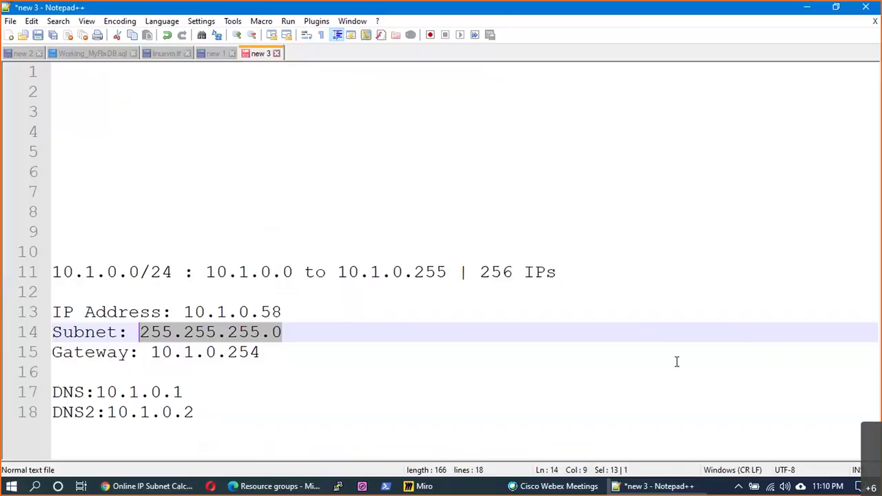
- Append " - 254 T.W |0,255" to the end of the /24 line
left_click(584, 273)
type("-254")
key("BackSpace")
key("BackSpace")
key("BackSpace")
type("254")
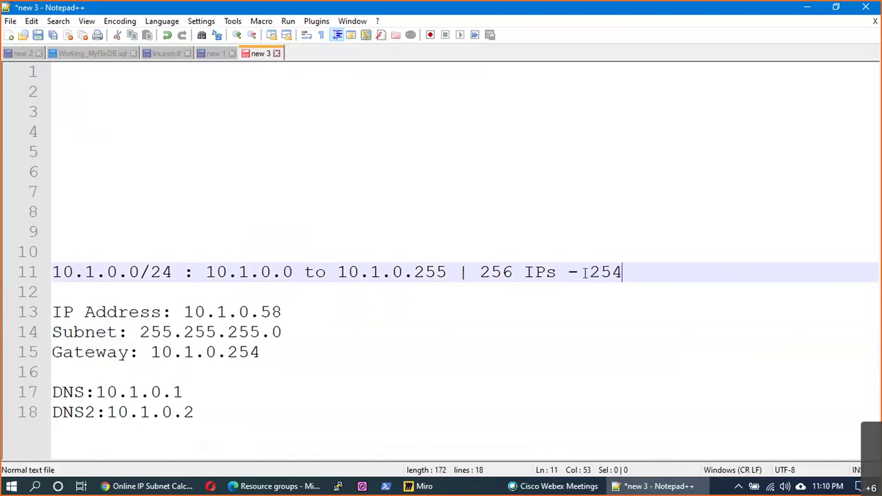
type(" fo")
key("BackSpace")
key("BackSpace")
type("T")
key("BackSpace")
type(".W")
key("BackSpace")
key("BackSpace")
type(">")
key("BackSpace")
type(".W |")
key("BackSpace")
type("0,")
key("BackSpace")
type("255")
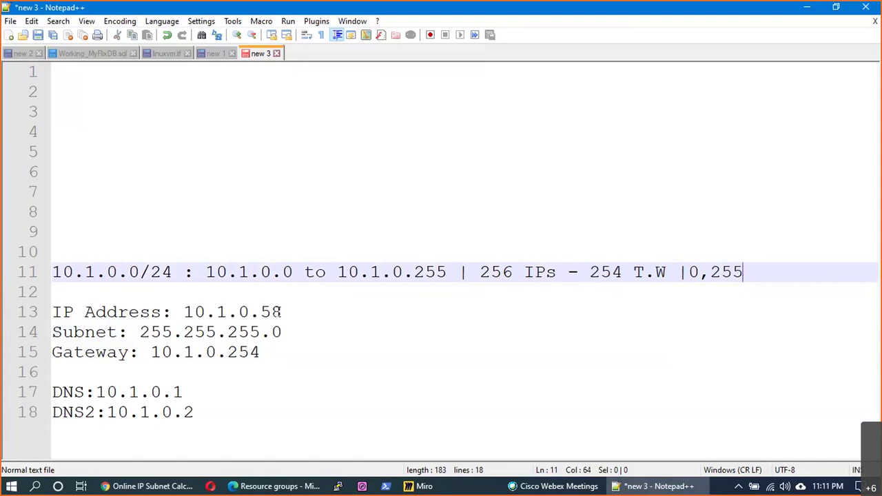
- Highlight the IP address, gateway octet, 10.1.0.0–10.1.0.255 range and the word Gateway
left_click_drag(281, 313, 261, 312)
left_click_drag(260, 352, 234, 341)
left_click_drag(448, 272, 206, 272)
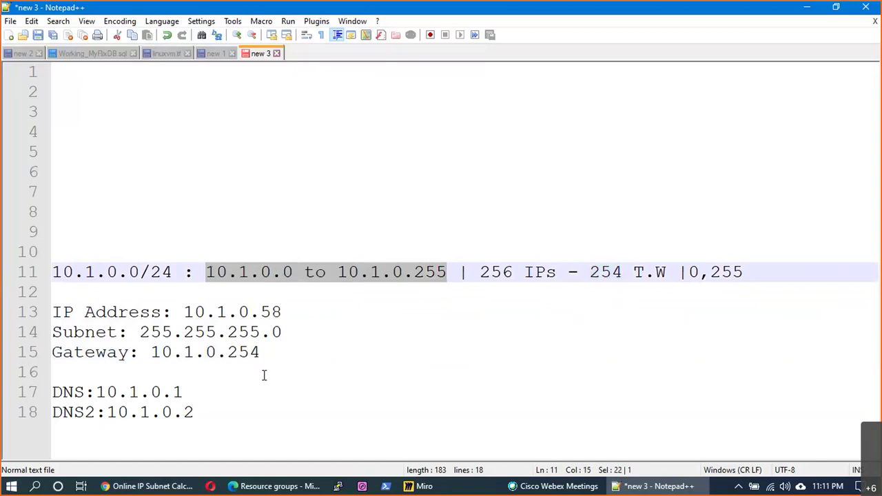
left_click_drag(261, 352, 238, 352)
left_click_drag(126, 352, 52, 352)
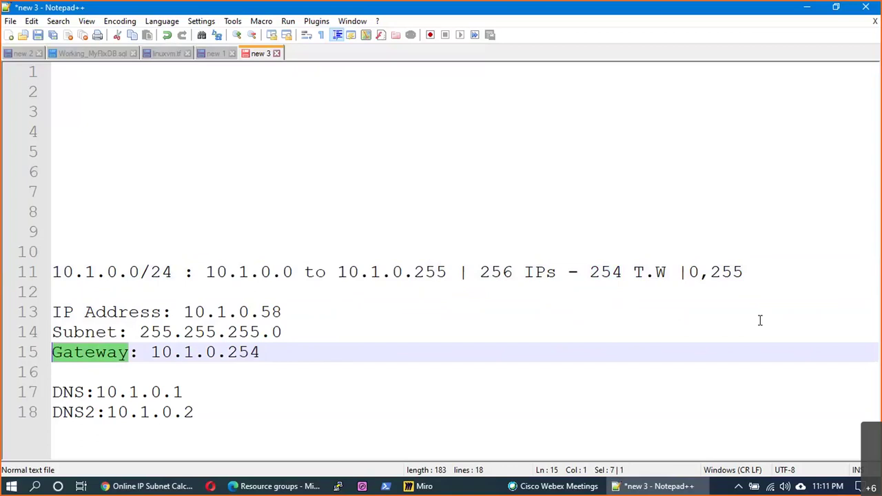
- Extend the /24 line with ",1,2,3 - 251 Ips | 10.1.0.4 to 10.1.0.254!!"
left_click(761, 276)
type(",")
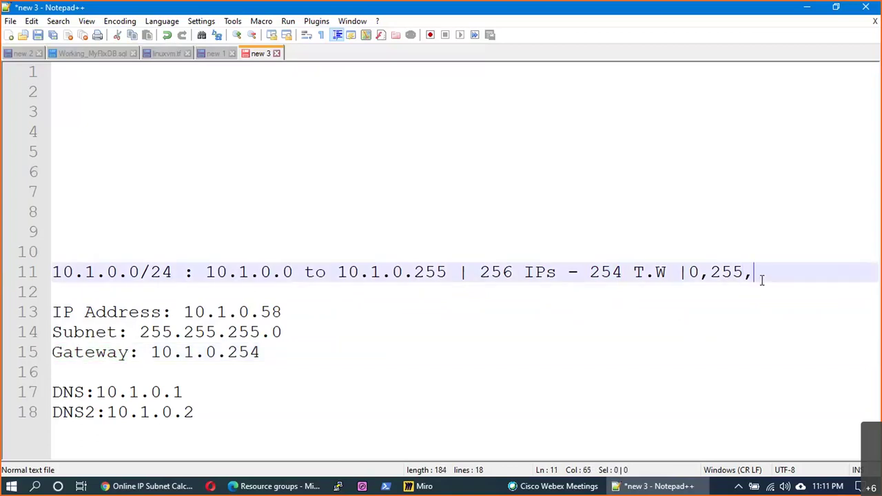
type("1,2,3 -")
key("BackSpace")
key("BackSpace")
left_click_drag(176, 276, 52, 273)
left_click(826, 278)
type("- 251 Ips ")
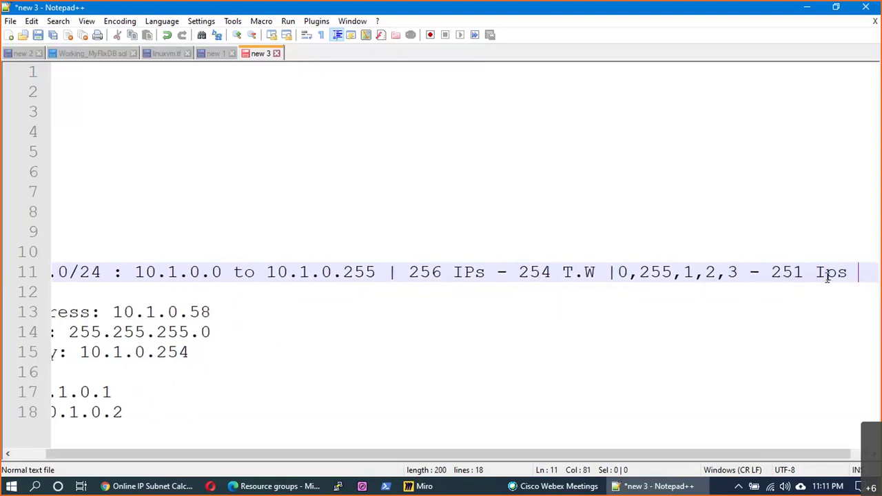
type("|")
key("BackSpace")
type("| 1-")
key("BackSpace")
key("BackSpace")
type("10.")
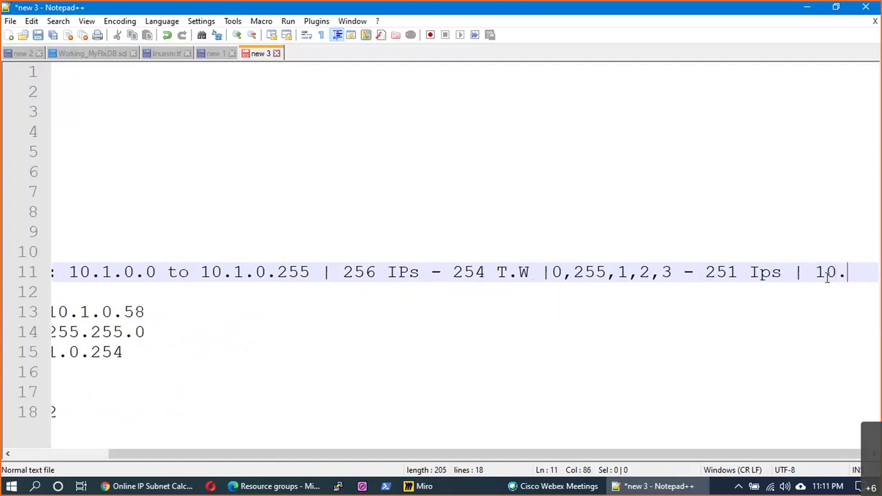
type("1.0.")
type("4 to")
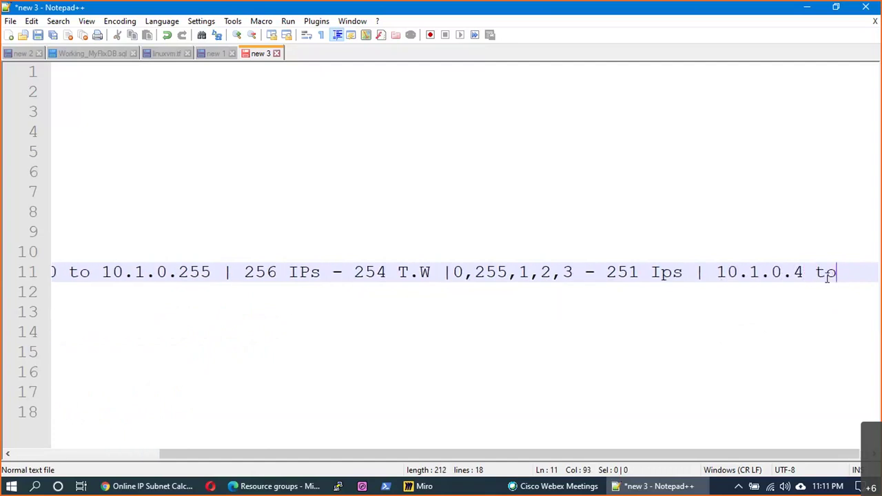
type(" 10.1.0.2554")
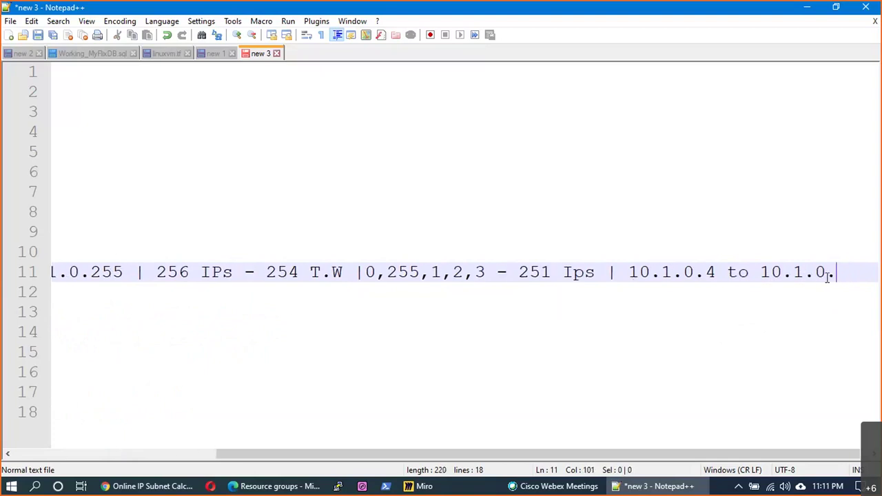
key("BackSpace")
key("BackSpace")
type("4!!")
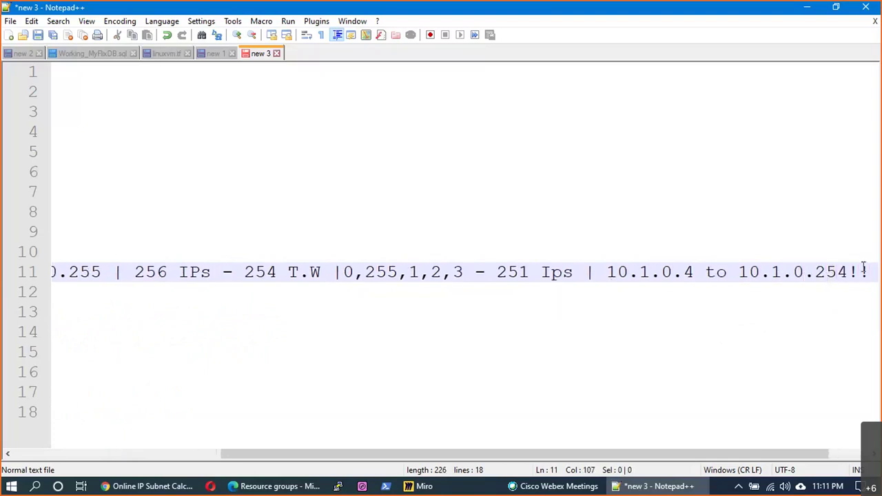
- Highlight the usable range and /24 prefix, then select the old IP, subnet, gateway and DNS lines
left_click_drag(851, 272, 606, 272)
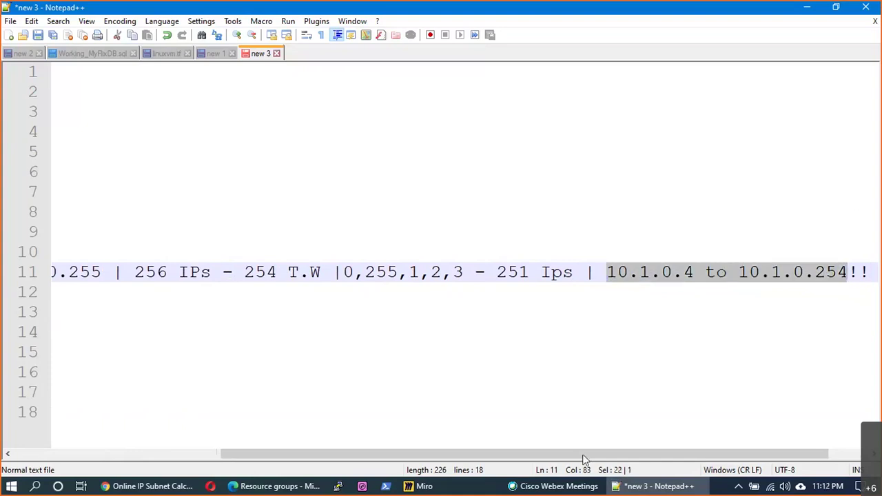
left_click_drag(584, 455, 286, 446)
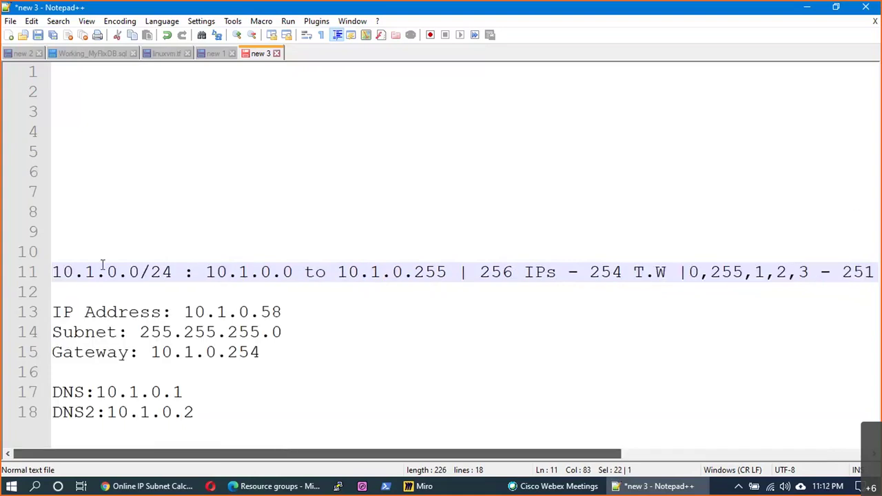
double_click(169, 272)
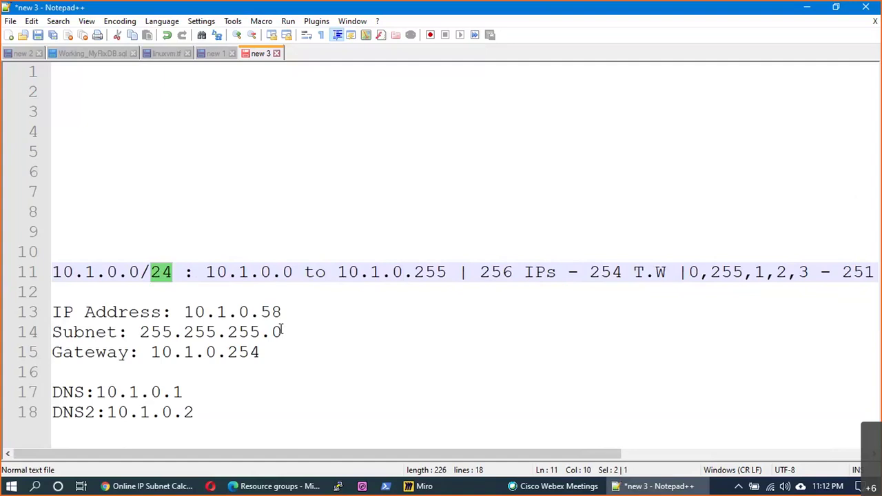
left_click_drag(229, 423, 54, 318)
- Delete the old network settings lines and start line 12 with "10.1.0.0/25 :"
key("BackSpace")
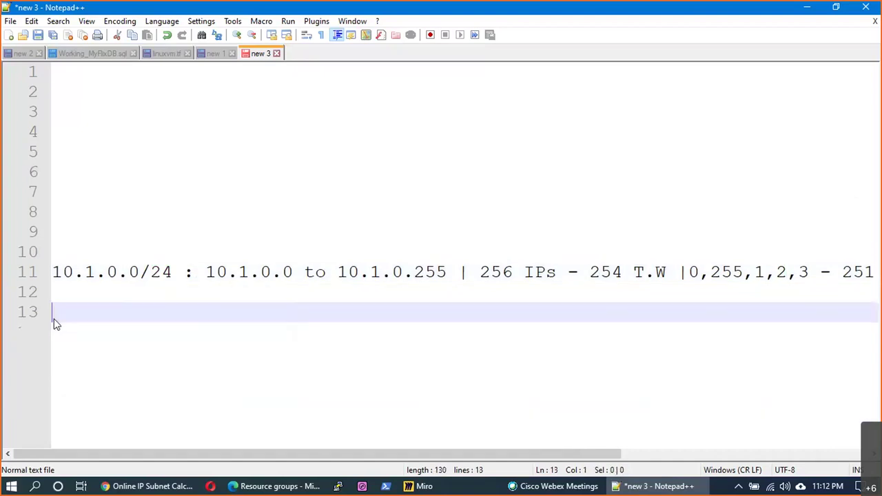
key("BackSpace")
type("10.")
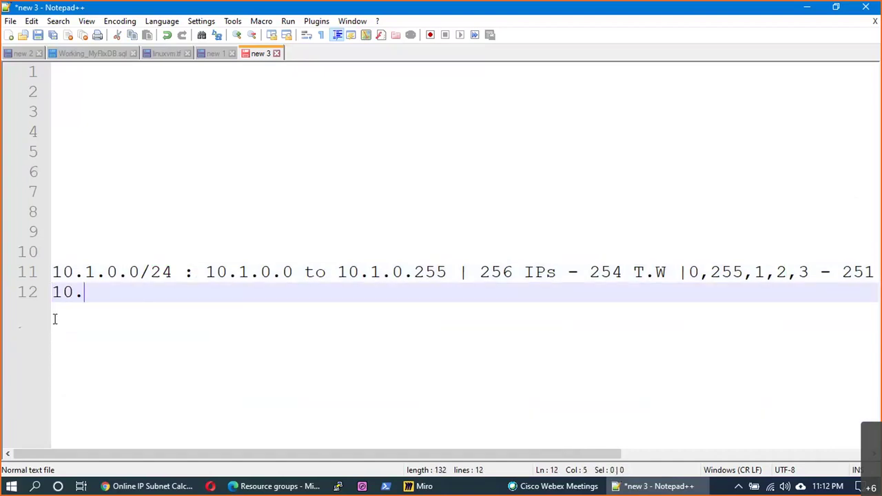
type("1.0.0/25")
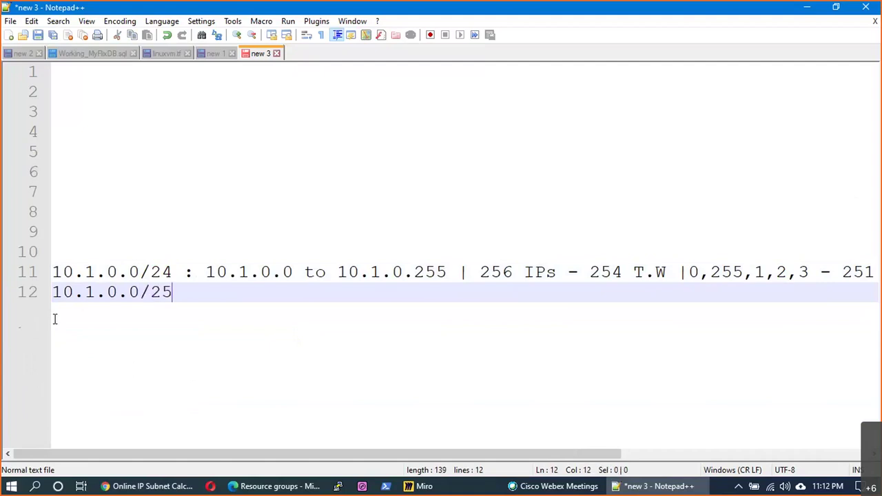
type(" :")
left_click_drag(175, 273, 142, 273)
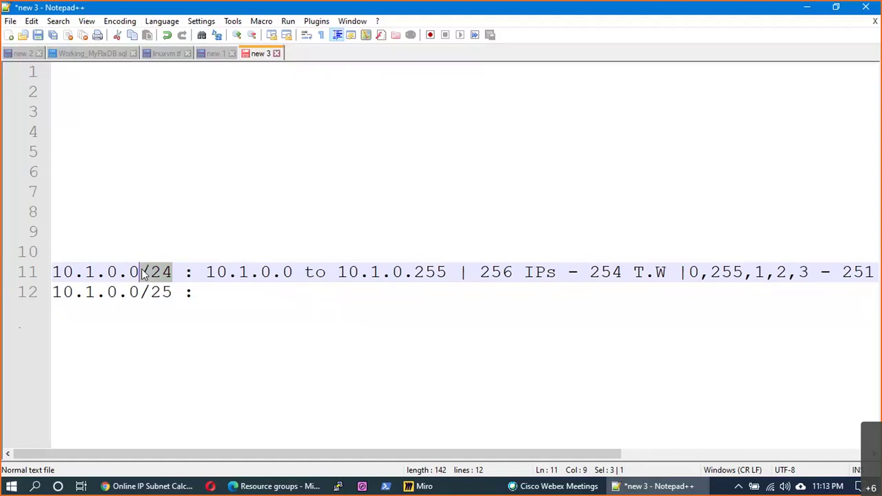
- Complete line 12 as "10.1.0.0 to 10.1.0.127 | 128 Ips - 5 | 10.1.0.4 to 10.1.0.126" and add a new line
left_click(206, 293)
left_click(182, 292)
key("shift+Left")
key("shift+Left")
key("shift+Left")
key("shift+Left")
left_click(205, 292)
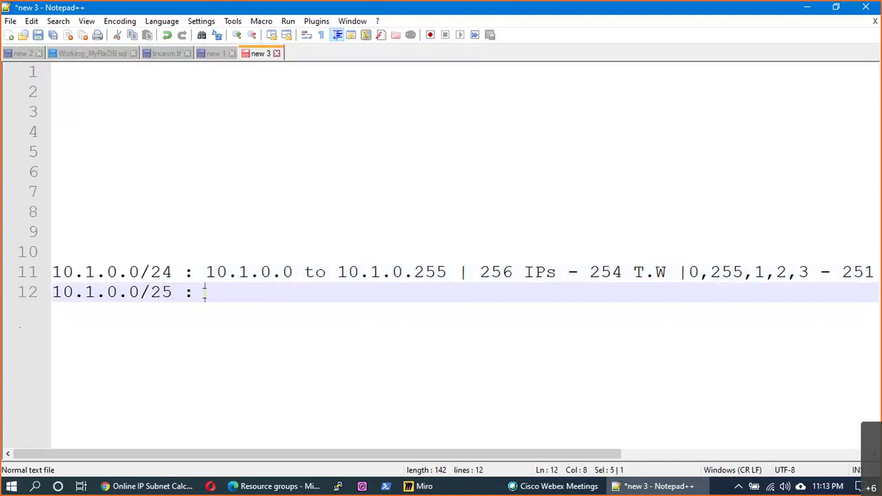
type("10.1.0.0 to 10.1.0/")
key("BackSpace")
type(".127")
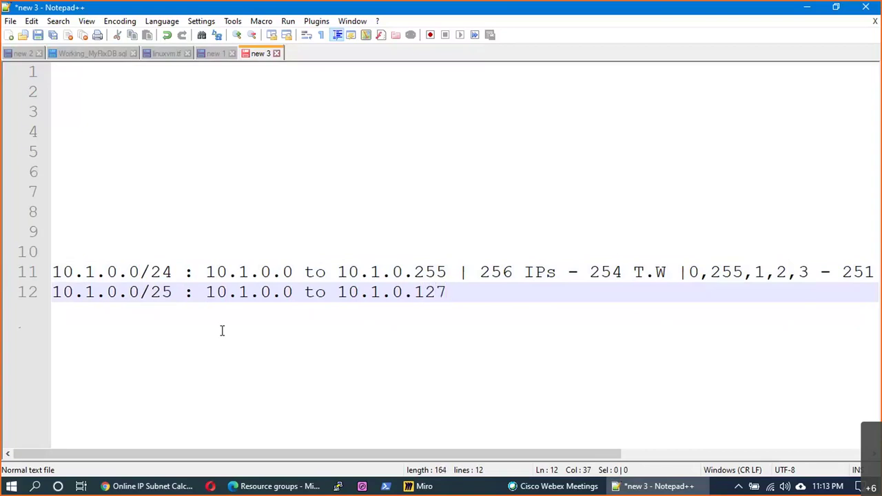
type(" | 128 Ips")
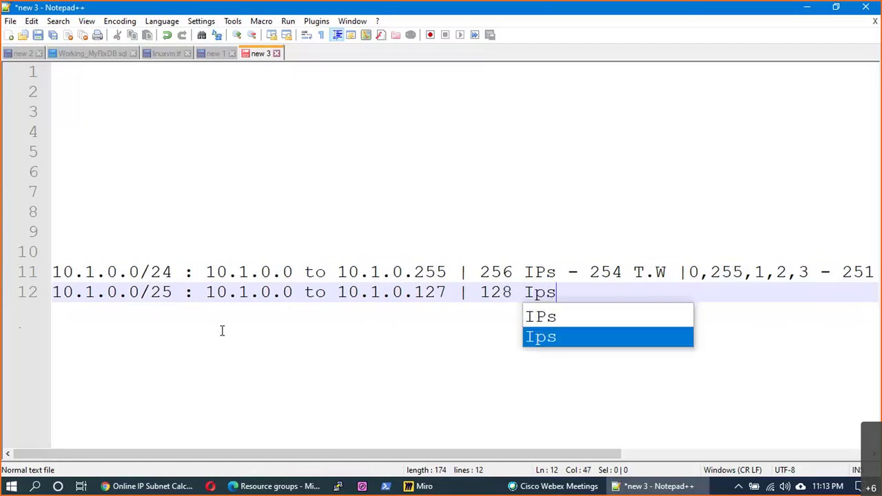
type(" - 5")
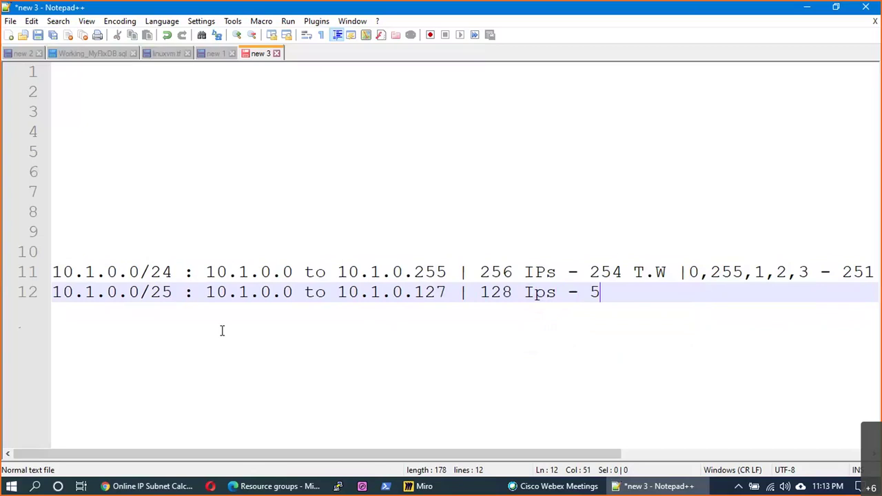
type(" | 10.1.0.4 to 10.1")
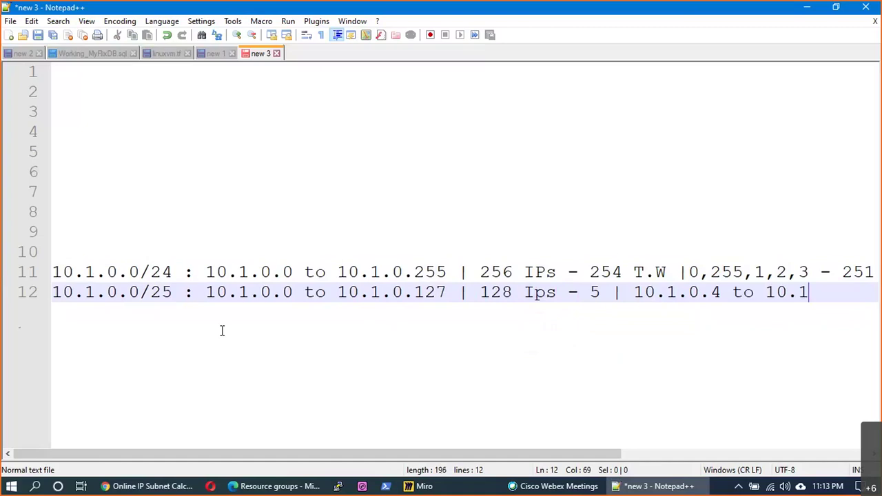
type(".0.127|")
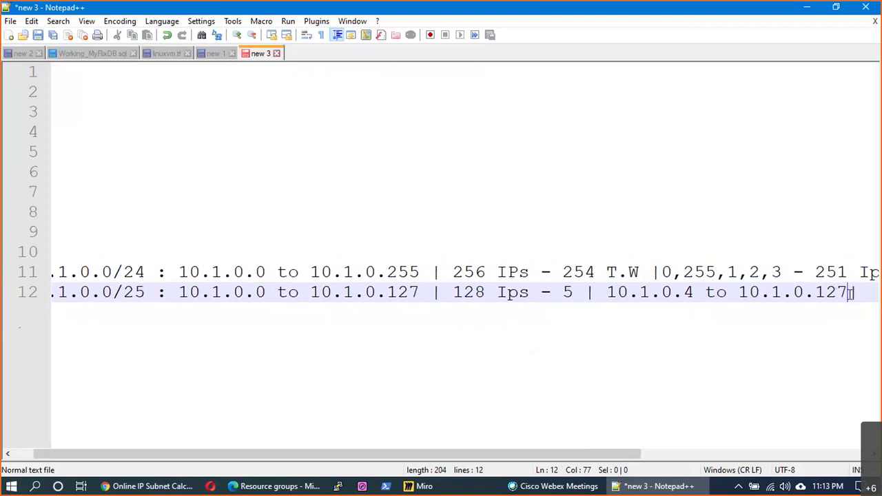
key("BackSpace")
type("6")
key("Return")
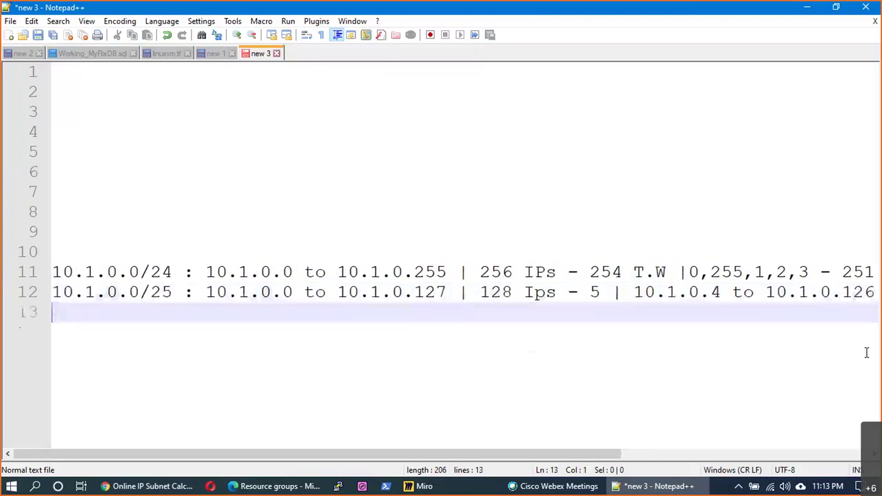
- Highlight the /25 prefix and the 256 and 128 counts, then switch to the subnet calculator
left_click_drag(183, 292, 161, 292)
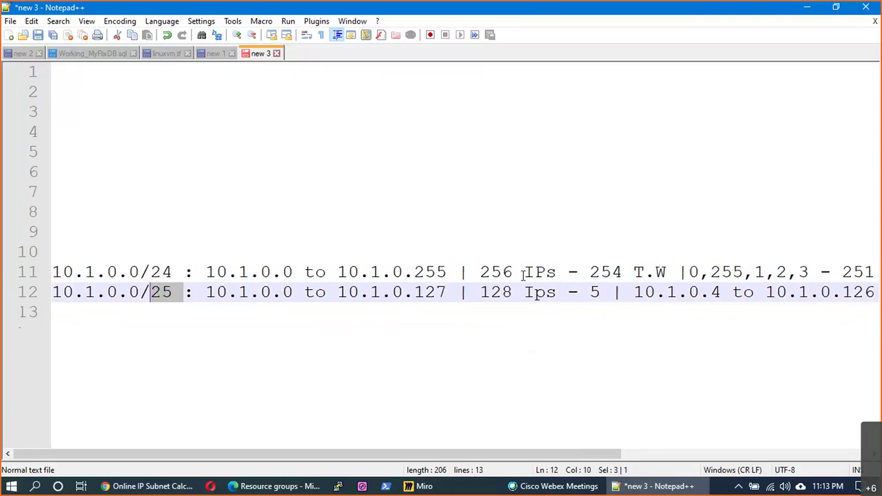
left_click(496, 271)
left_click_drag(514, 271, 480, 292)
left_click(512, 292)
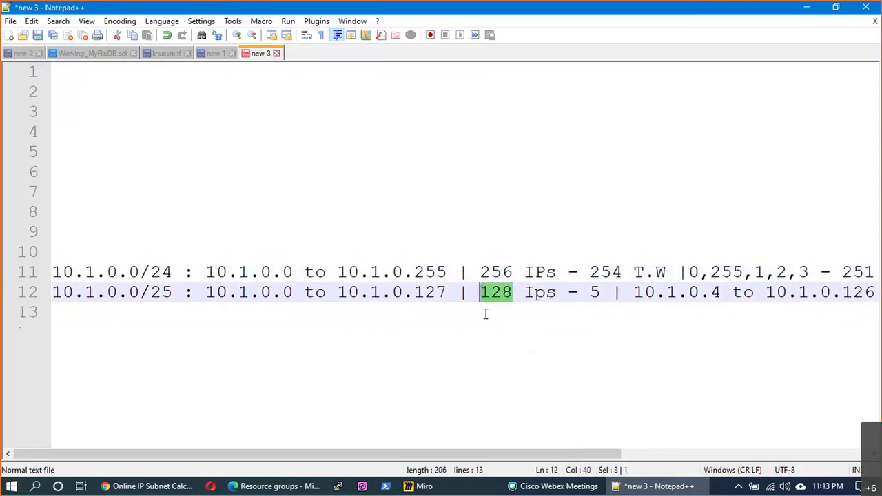
key("alt+Tab")
left_click(368, 296)
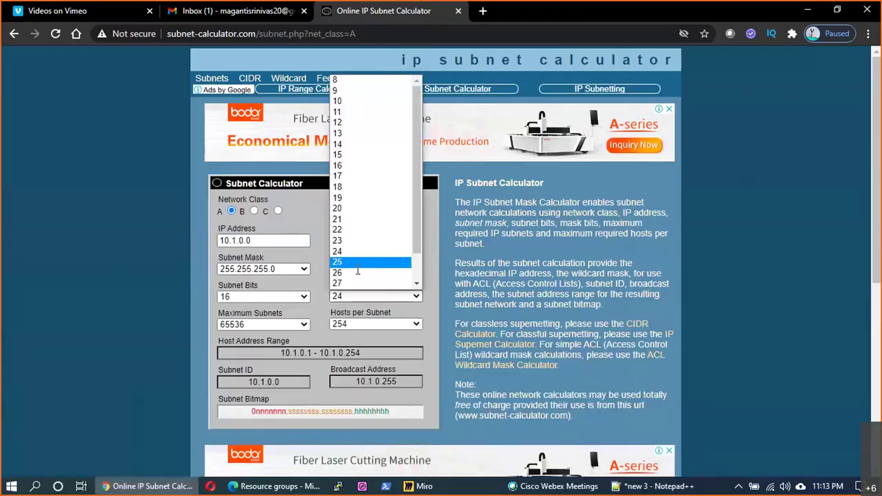
- Calculate 10.1.0.0 with 25 mask bits, check the 10.1.0.1–10.1.0.126 host range, and return to Notepad++
left_click(358, 263)
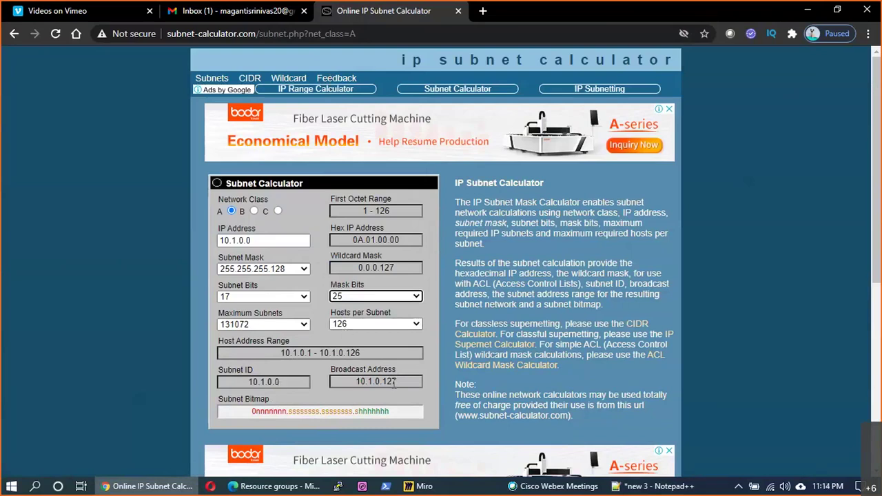
left_click(357, 353)
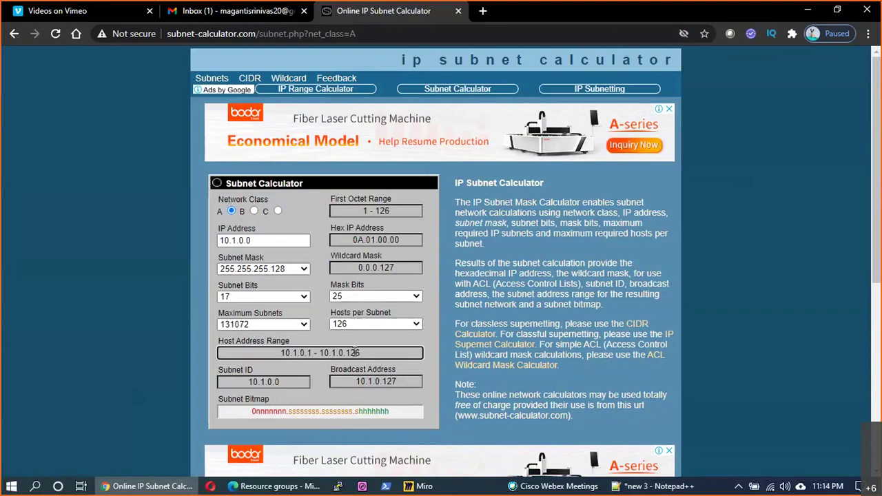
key("alt+Tab")
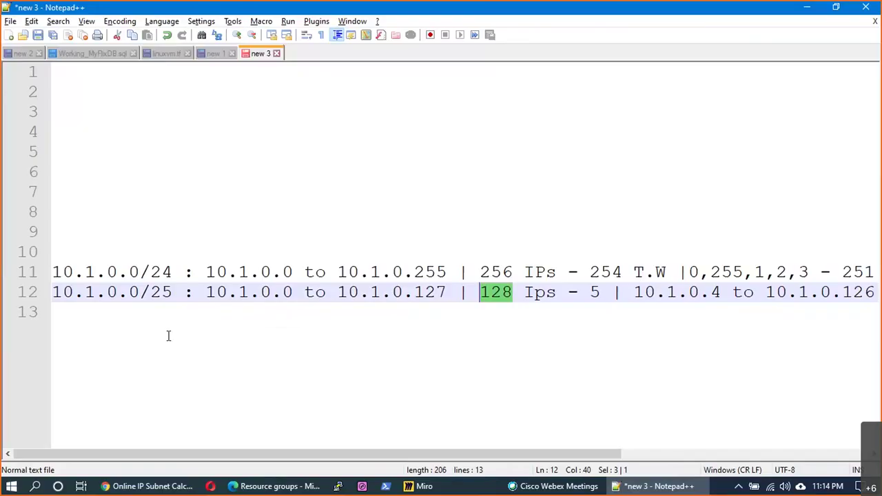
- Add lines "10.1.0.0/26 : 64 IP's" and "10.1.0.0/27 : 32 IP's"
left_click(132, 324)
type("10.1.0")
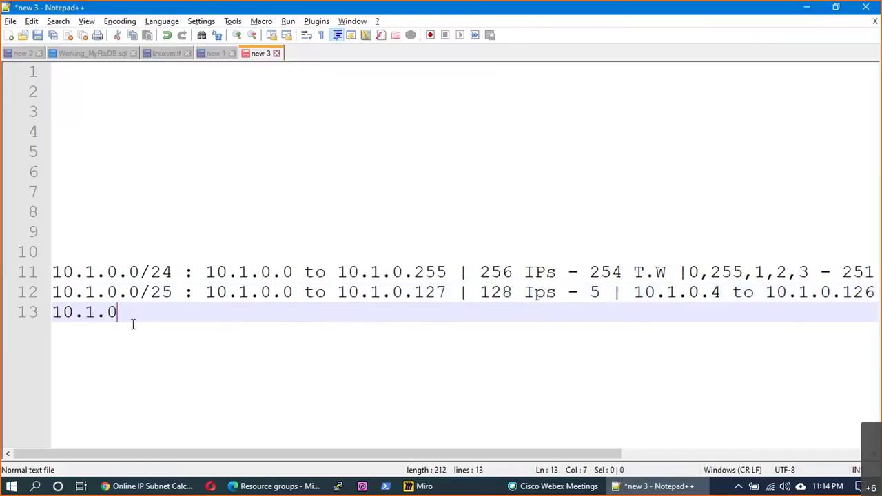
type(".0/26 : ")
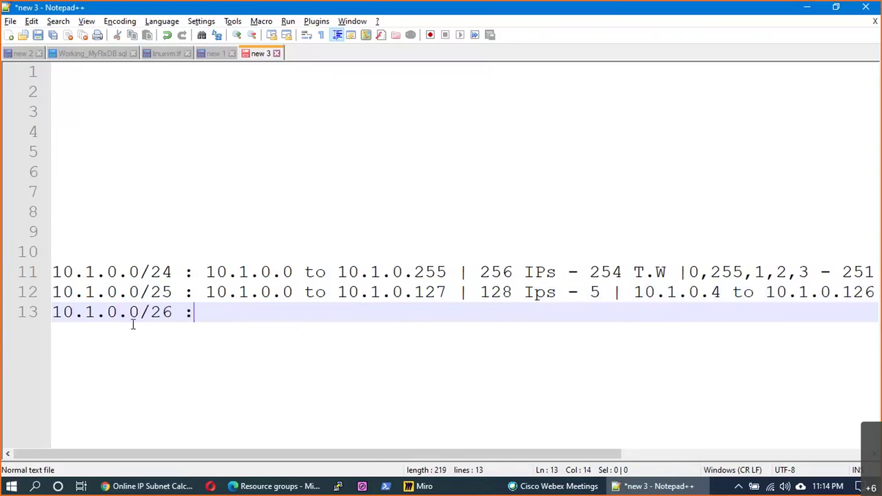
type("5")
key("BackSpace")
type("64IP's")
key("Return")
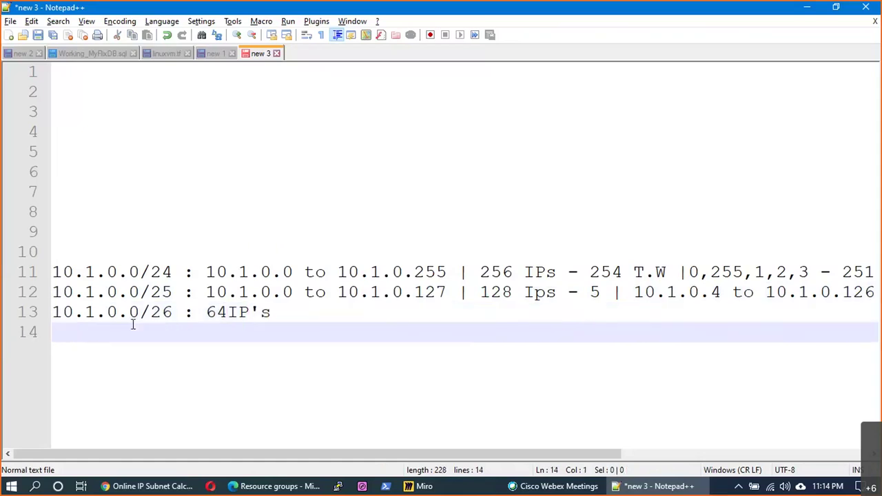
key("Left")
key("Left")
key("Left")
key("Left")
key("Left")
key("Down")
type("10.1.0.0")
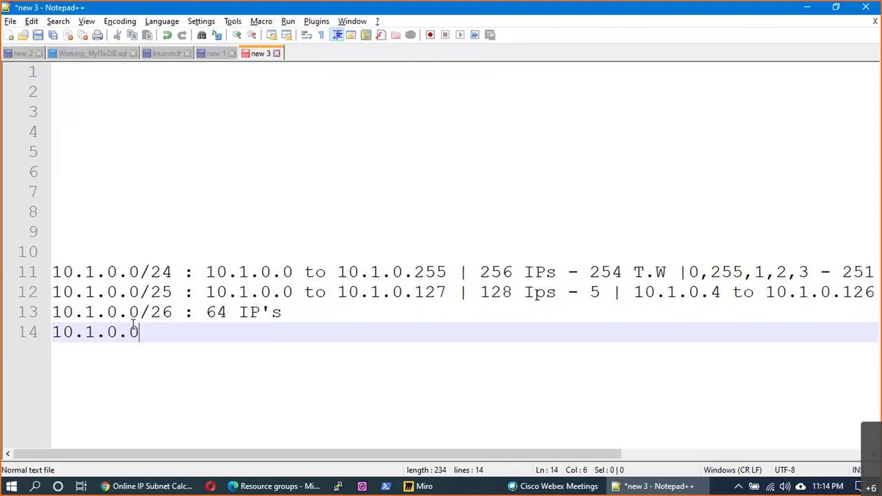
type("/27 ")
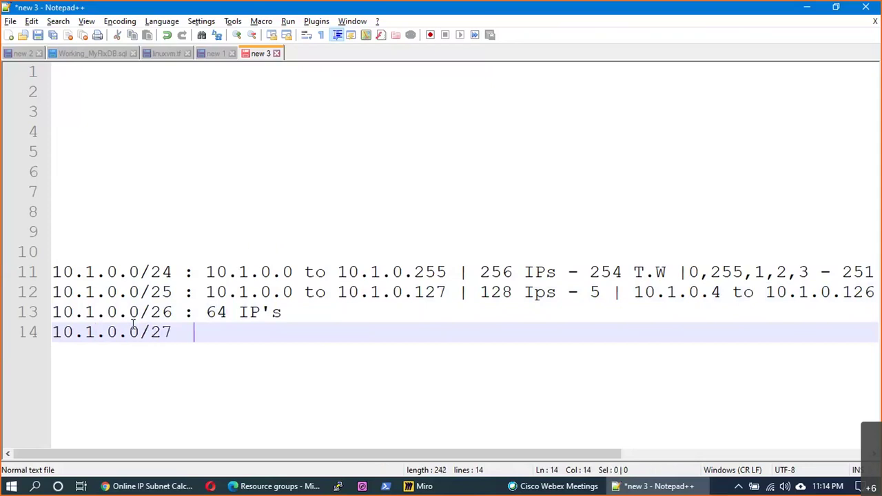
type(": 32 Ip")
key("BackSpace")
type("P's")
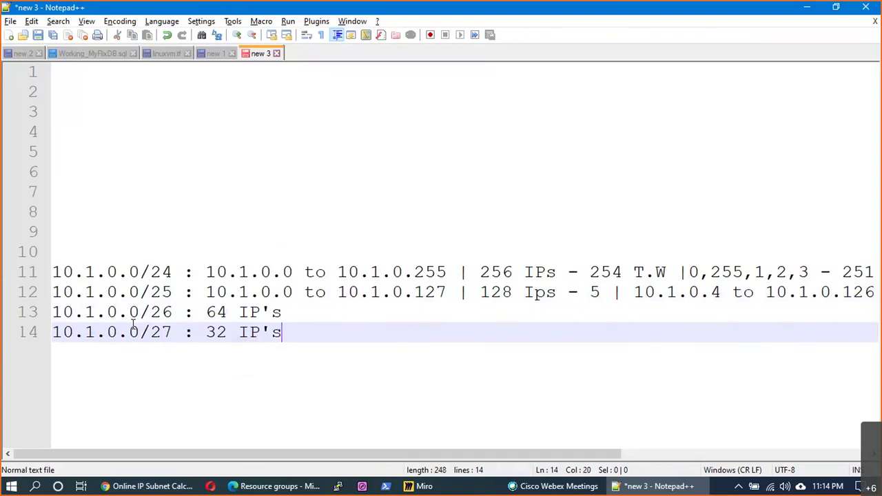
key("Return")
- Add the /28 entry with 16 IP's and the /29 entry with 8 IPs
type("10.1")
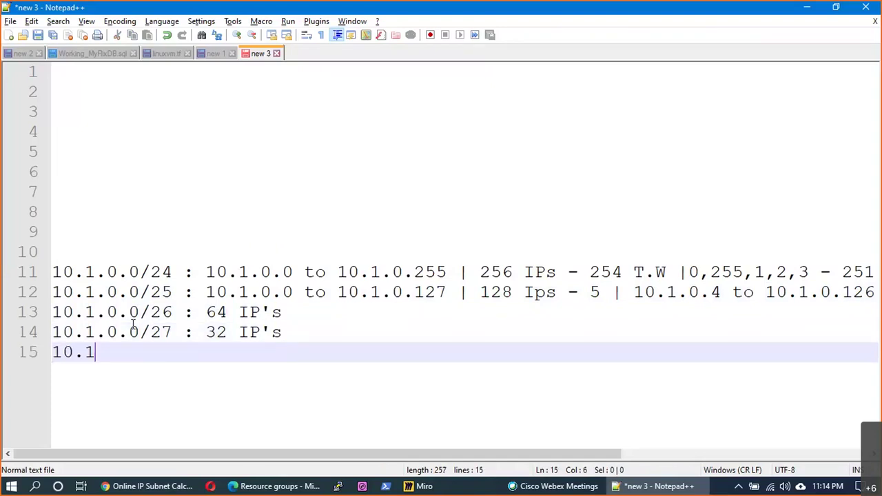
type(".0.0/2")
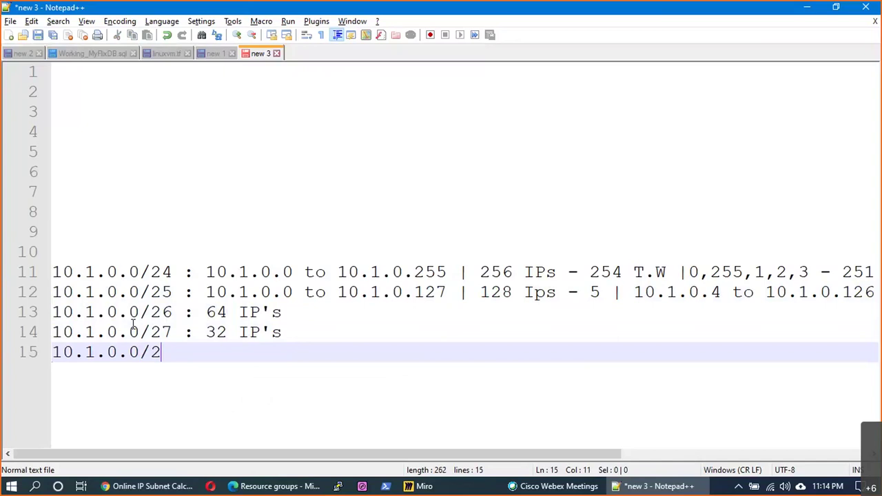
type("8 : 16")
type("Ip's")
key("Return")
type("10.0.0/0")
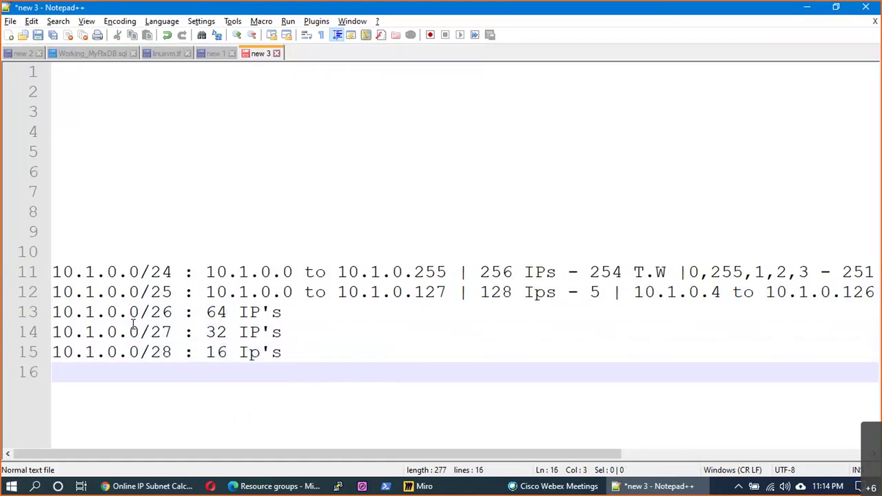
key("BackSpace")
key("BackSpace")
type(".0/2")
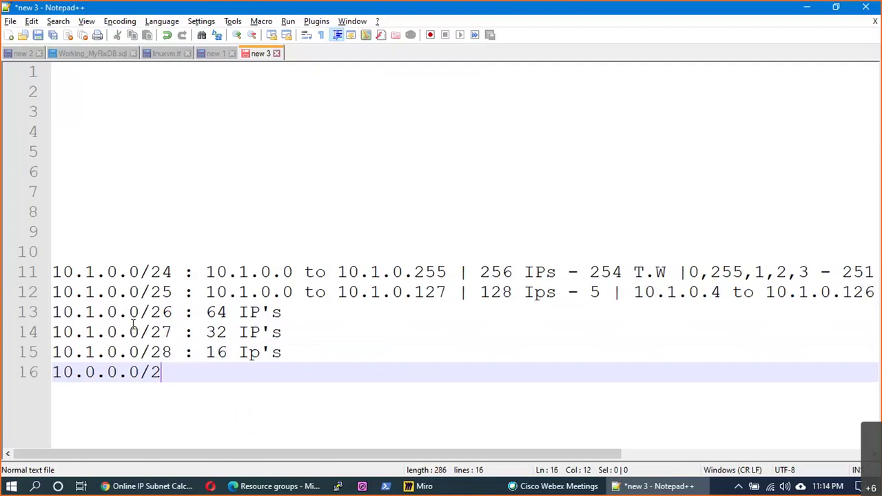
type("9 : 8 Ips")
key("Return")
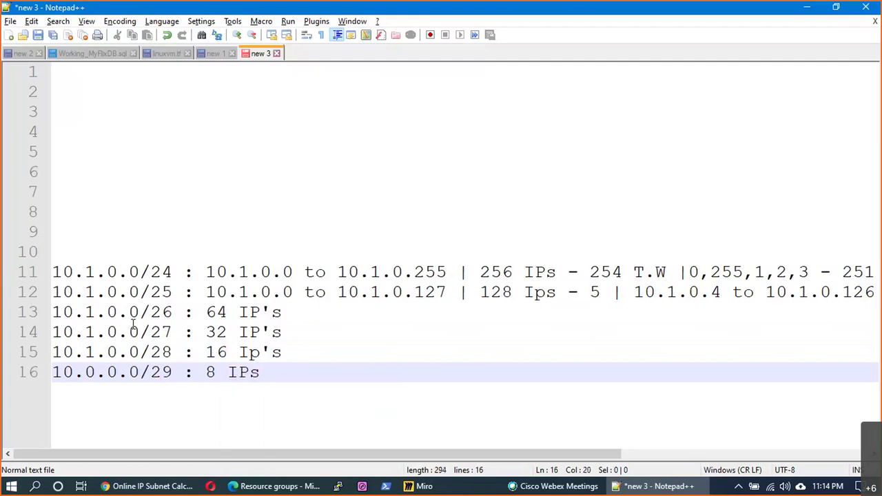
key("Return")
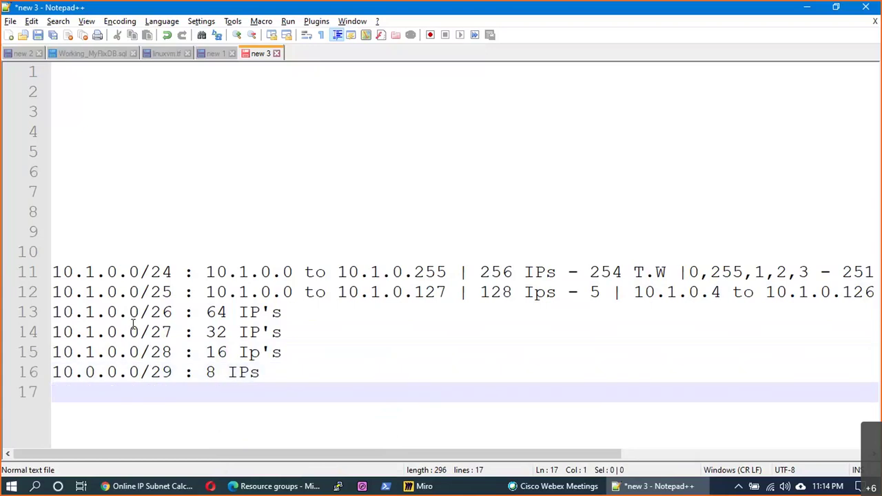
- Add "10.1.0.0/30 : 4 IPs" and correct the /29 line's address to 10.1.0.0
type("10.0.")
key("BackSpace")
key("BackSpace")
type("1")
key("Up")
key("BackSpace")
type("1")
key("Down")
type(".-0")
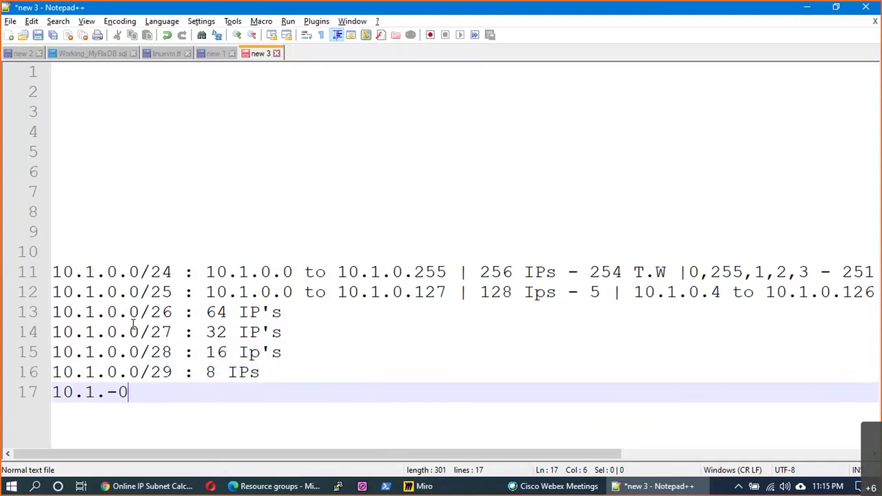
key("BackSpace")
key("BackSpace")
type("0.0/30 ")
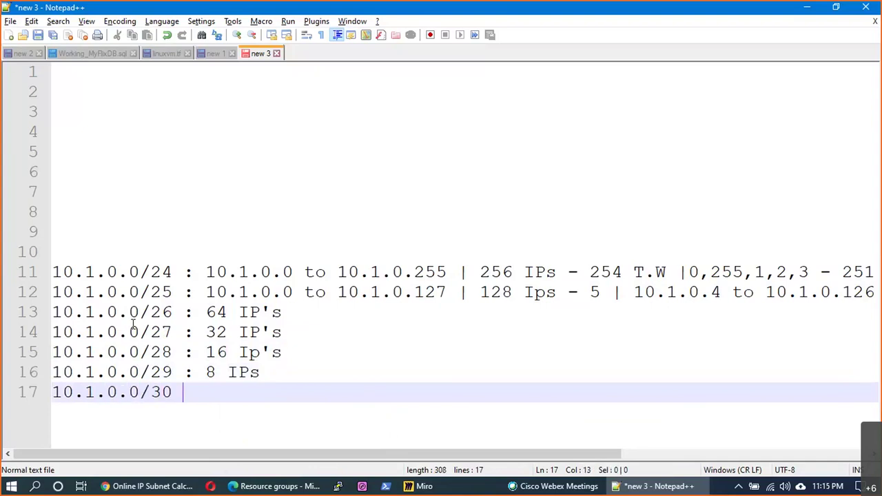
type(":4")
key("BackSpace")
key("BackSpace")
type("4 IPs")
key("Return")
- Add the /31 entry with 2 IP's and "10.1.0.0/32 : 1 IP"
type("1")
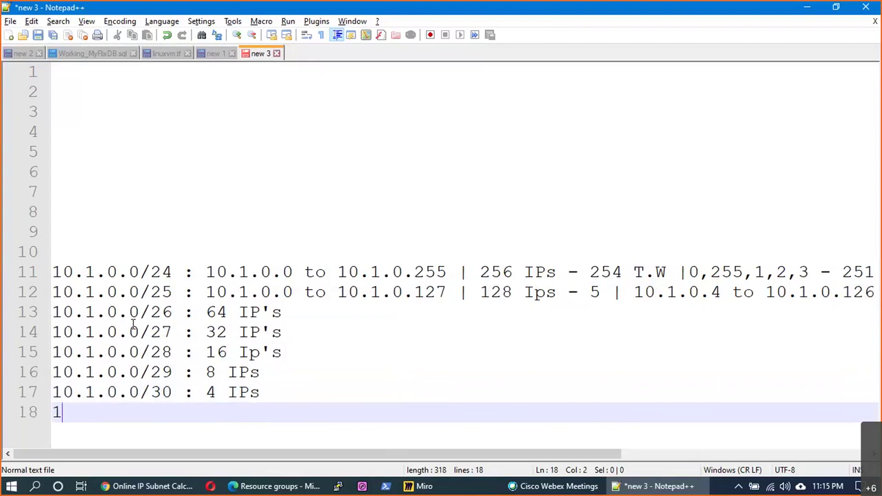
type("0.0.1.0.0/")
type("2")
key("BackSpace")
type("31")
key("BackSpace")
type(":")
key("BackSpace")
key("BackSpace")
key("BackSpace")
type(": 2")
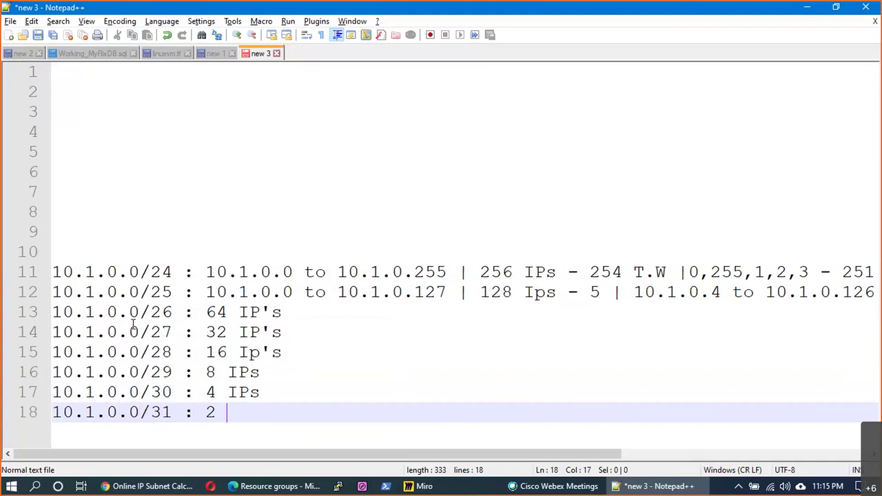
type(" IP's")
key("Return")
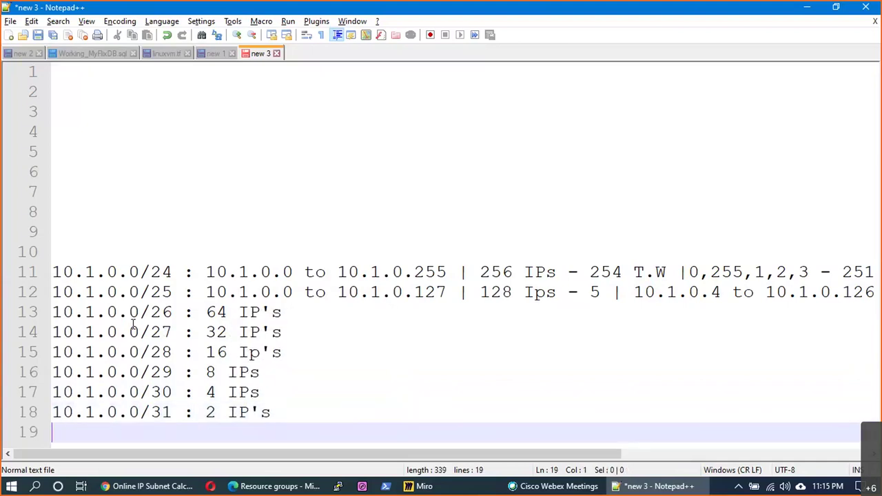
type("10.1.0.0/32")
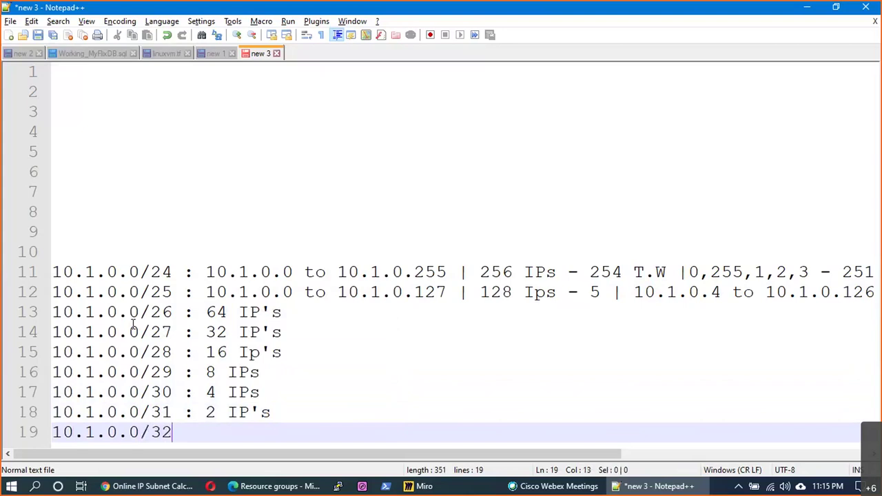
type(" : 1 IPs")
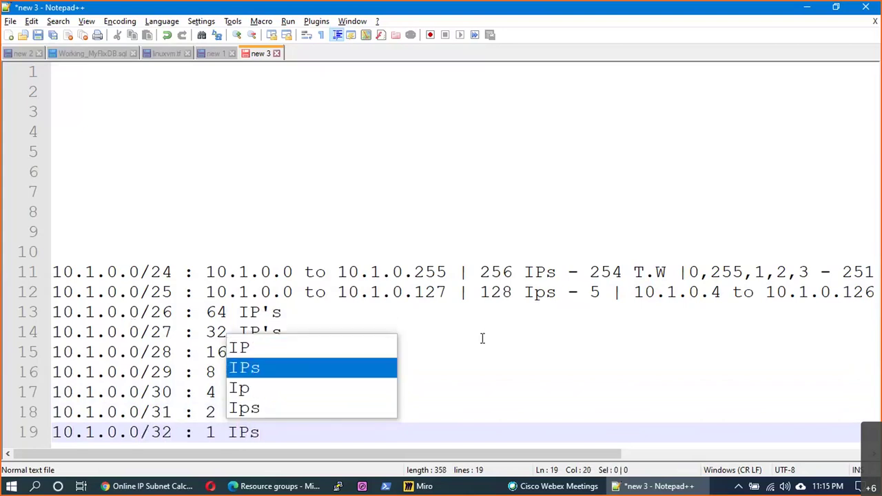
left_click(491, 354)
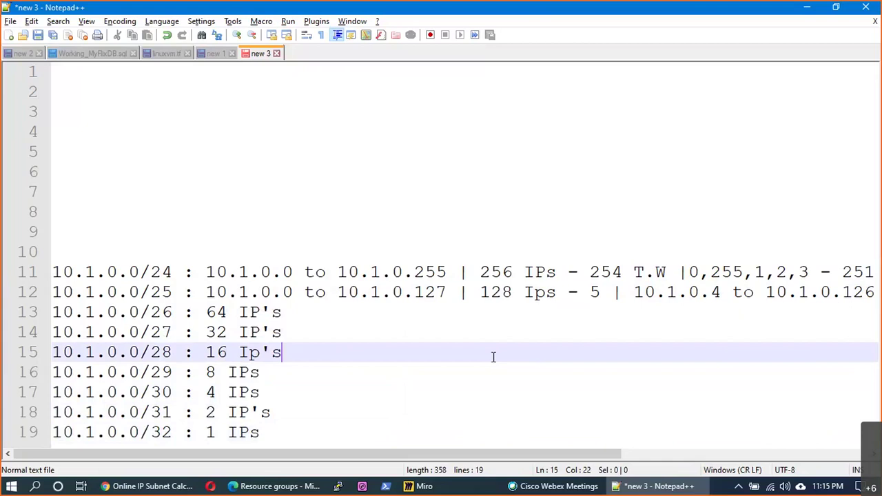
left_click(261, 432)
key("BackSpace")
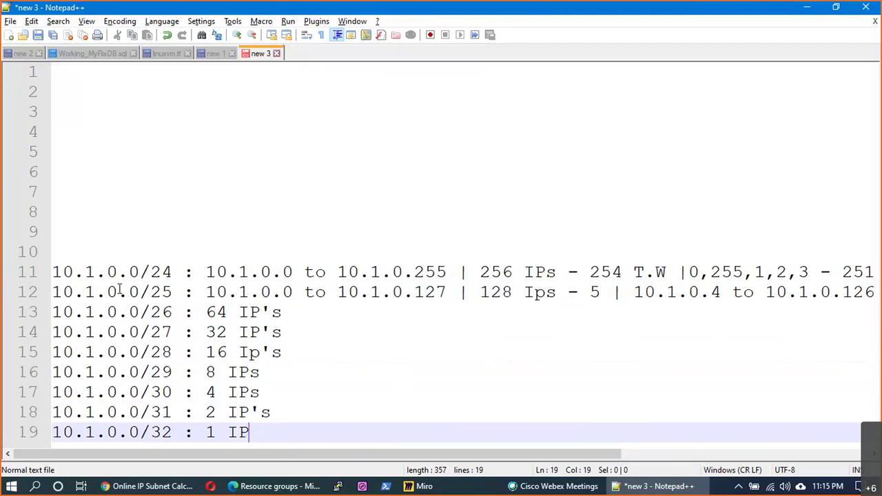
left_click(65, 248)
- Fill line 10 with "10.1.0.0/23 : 10.1.0.0 to 10.1.1.255 | 512 Ips"
type("10.1.0.0/")
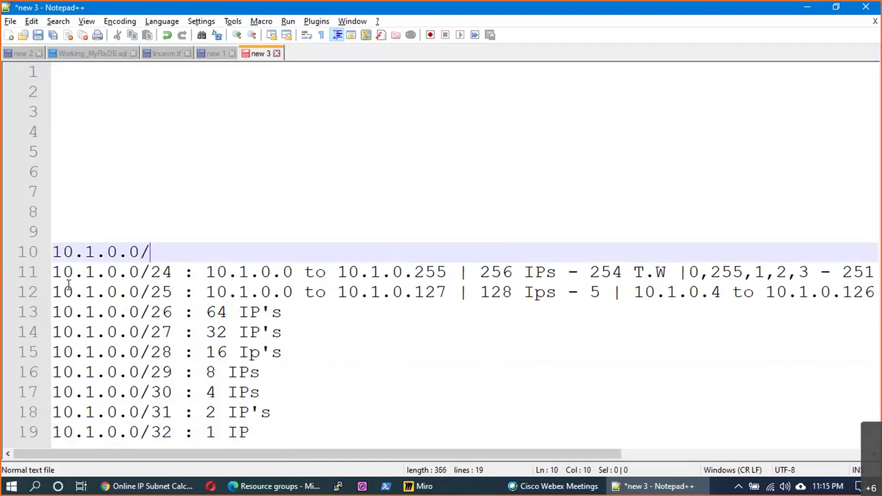
type("23 : 10.1.0.0 t")
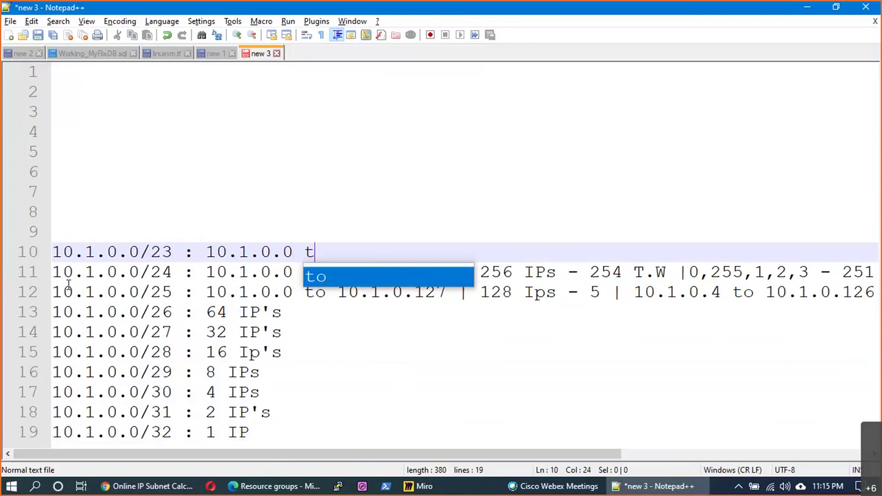
type("o 10.1.")
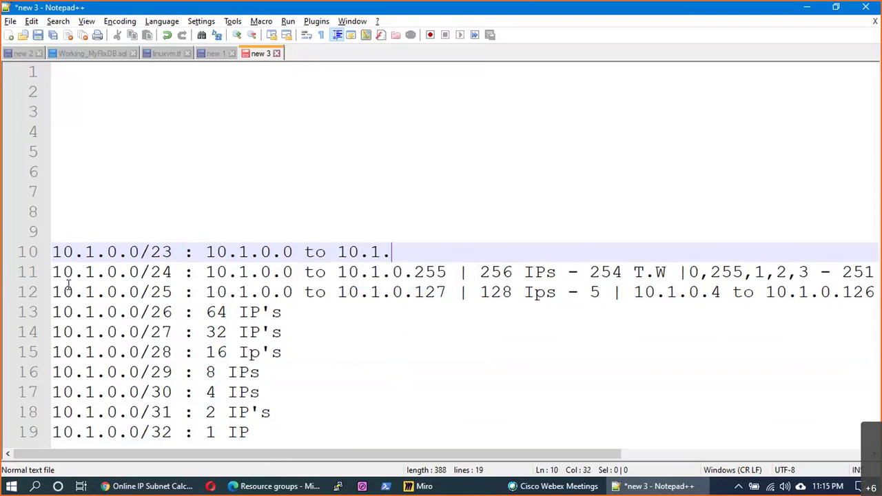
type("1.255 | 512 Ips")
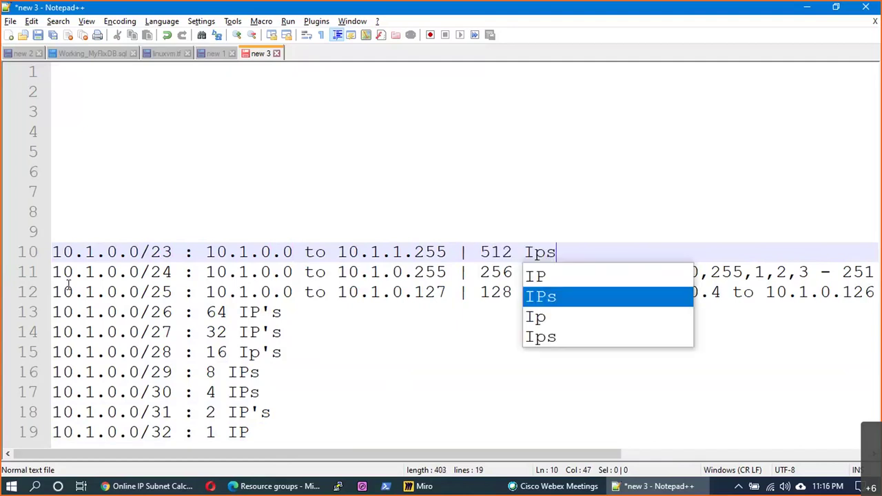
left_click(365, 193)
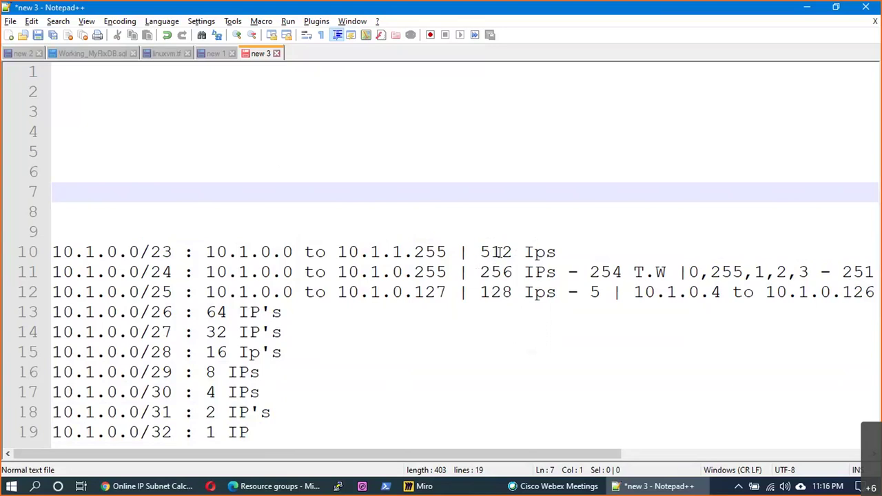
left_click(74, 232)
- Add /22 (10.1.0.0 to 10.1.3.255 | 1024 IPs), /21 : 2048, /20 : 4096 and /19 : 8K
type("10.1.0.0/22 : 10.1.0.0 to 10.1.")
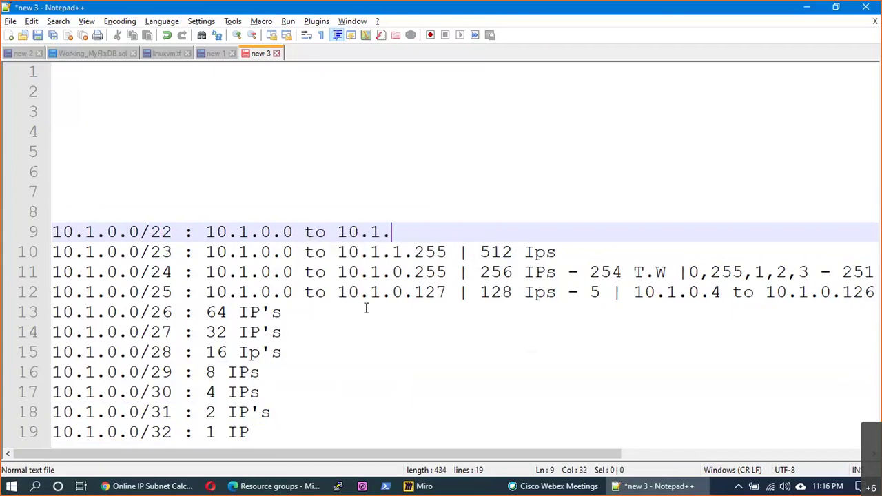
type("3.255 | 1")
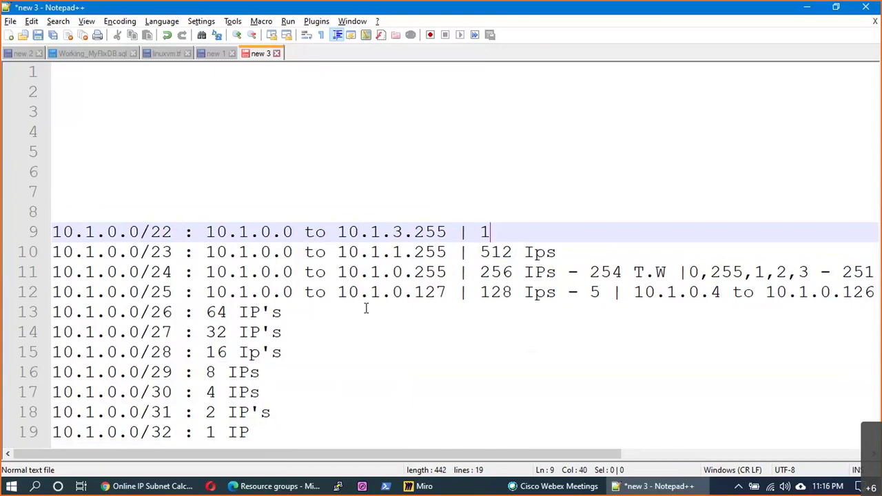
type("024 IPs")
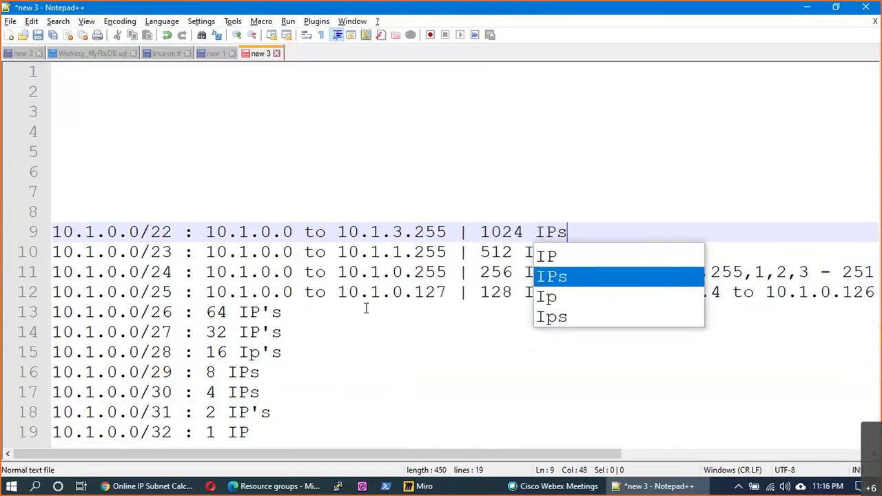
left_click(173, 204)
type("10.1.0.0/21 : 2048")
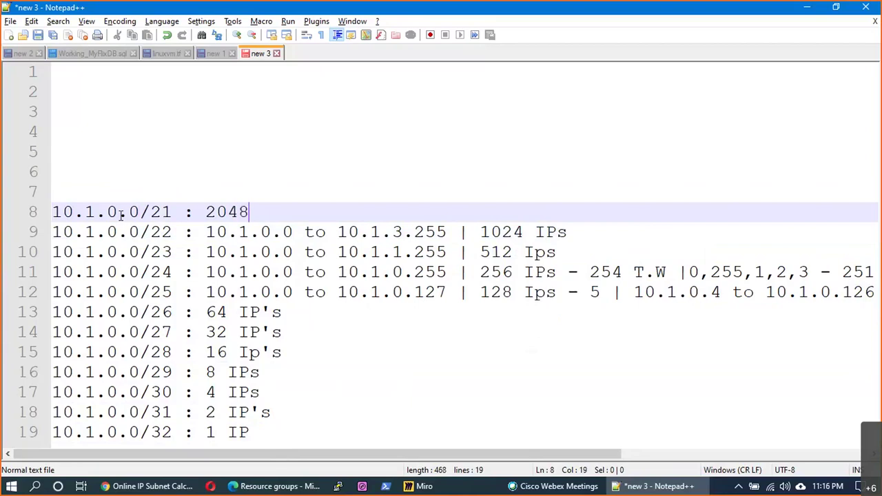
key("Up")
type("10.1.0.0/20 : 4096")
key("Up")
type("10.1.0.0/")
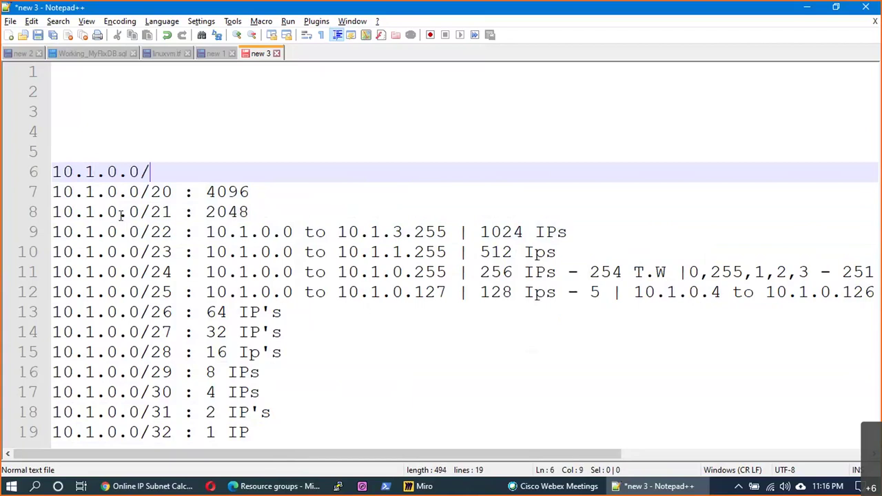
type("19 : ")
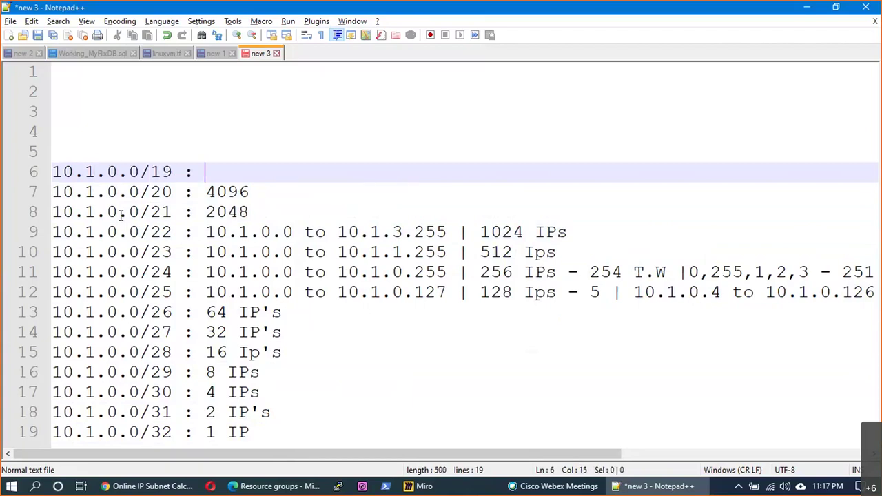
type("8K")
- Add /18 : 16K, /17 : 32K and /16 : 65K on the lines above
key("Up")
type("10")
type("1.")
key("BackSpace")
key("BackSpace")
type(".10")
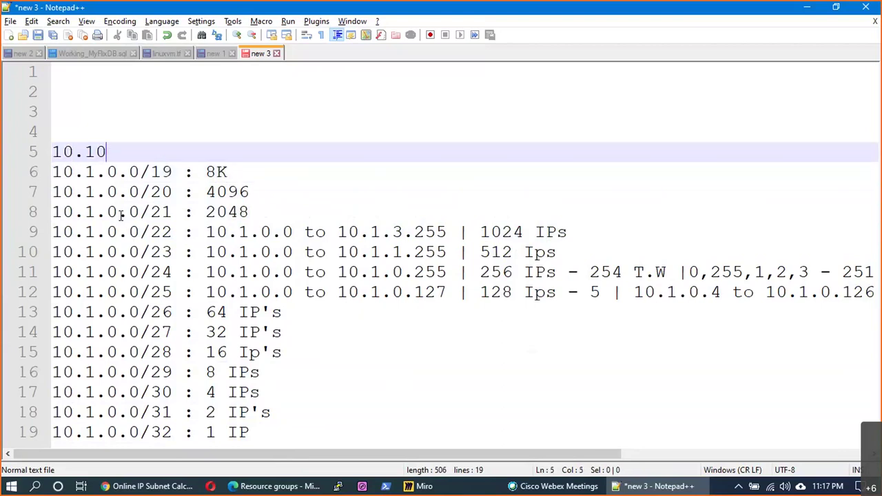
key("BackSpace")
type(".0.0/")
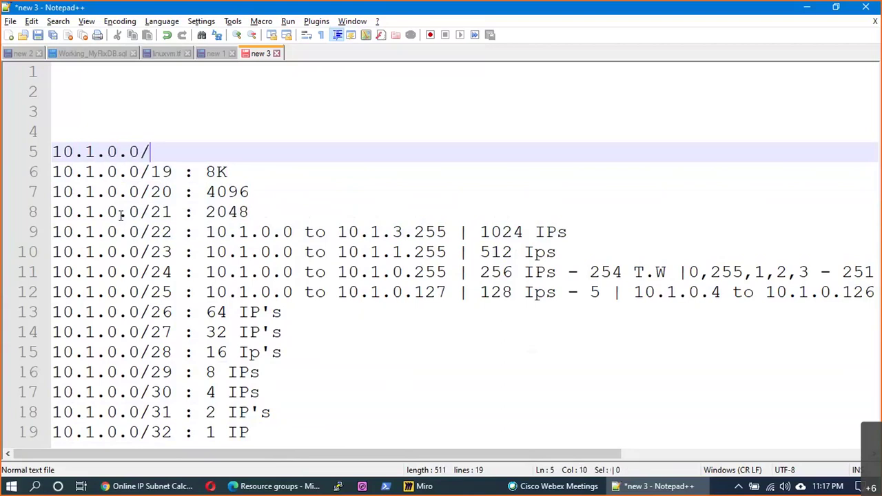
type("1*")
key("BackSpace")
key("BackSpace")
type("8 : 16K")
key("Up")
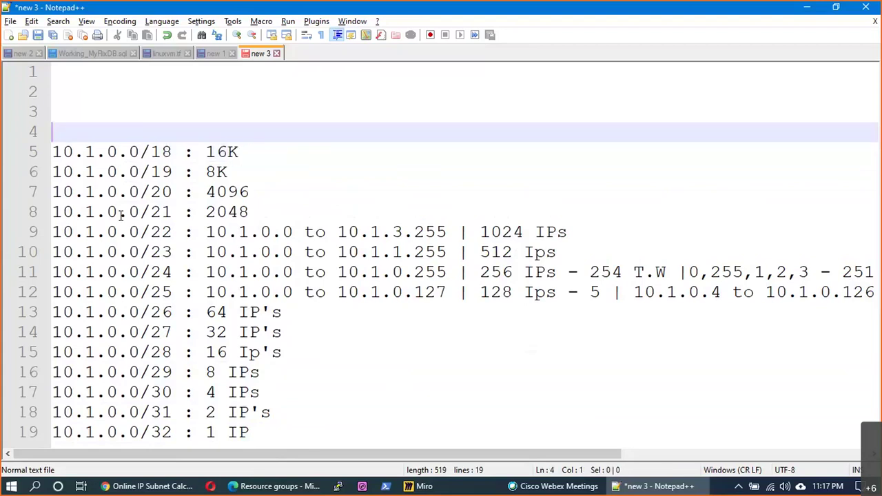
type("10.1.0.0/17 :")
key("BackSpace")
type(": 32K")
key("Up")
type("10.1.0.0/")
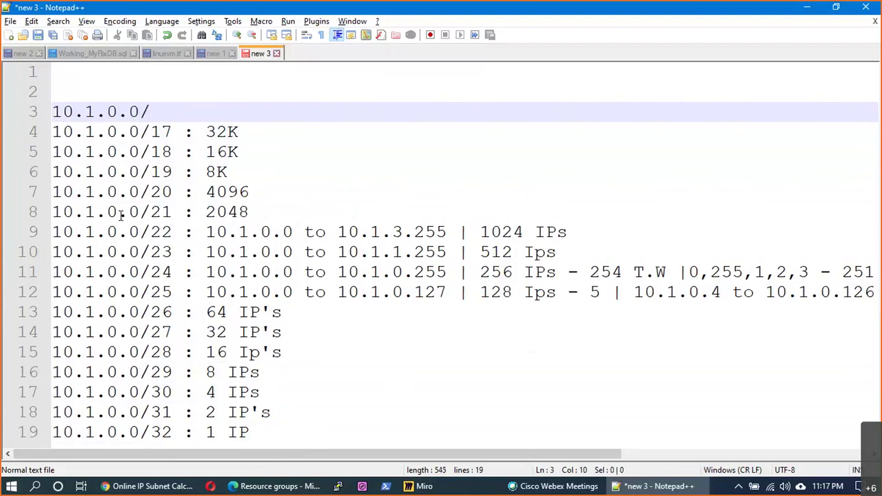
type("16 : 65K")
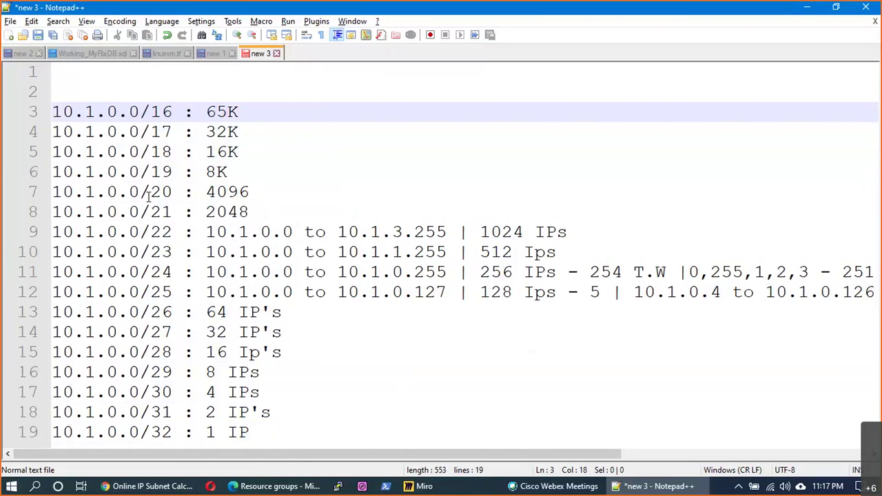
left_click(74, 82)
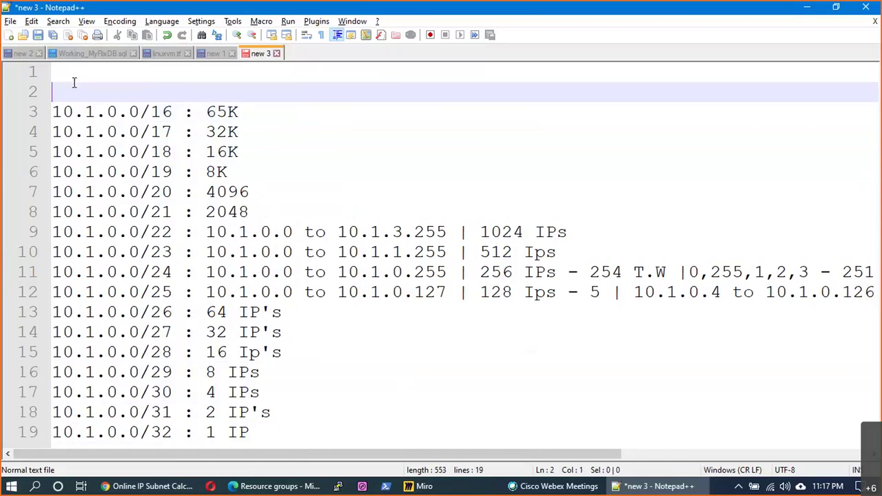
- Delete the blank top lines and append ': 10.1.0.0 to 10.1.255.255 | 65536 IPs' to the /16 line
key("BackSpace")
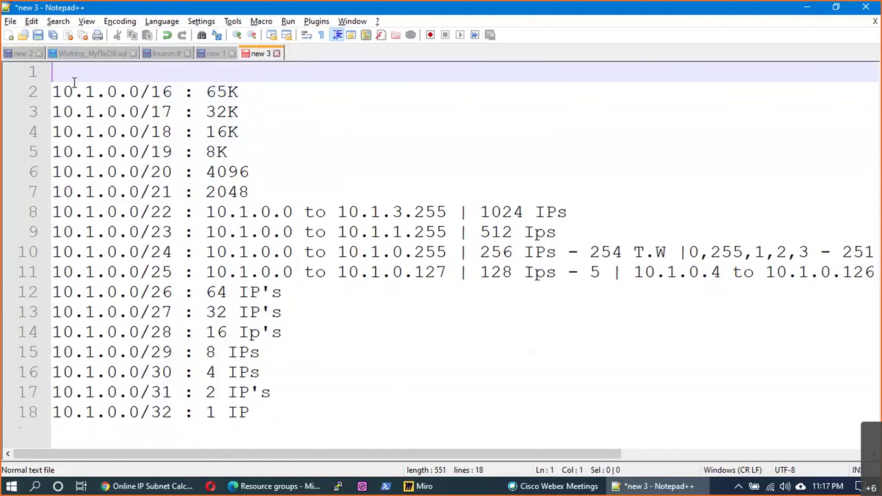
key("Delete")
type(": 10.1.")
type("0.0 to 10.")
type("1.244")
key("BackSpace")
key("BackSpace")
key("BackSpace")
type("55")
key("BackSpace")
key("BackSpace")
type("255.255 | 65526")
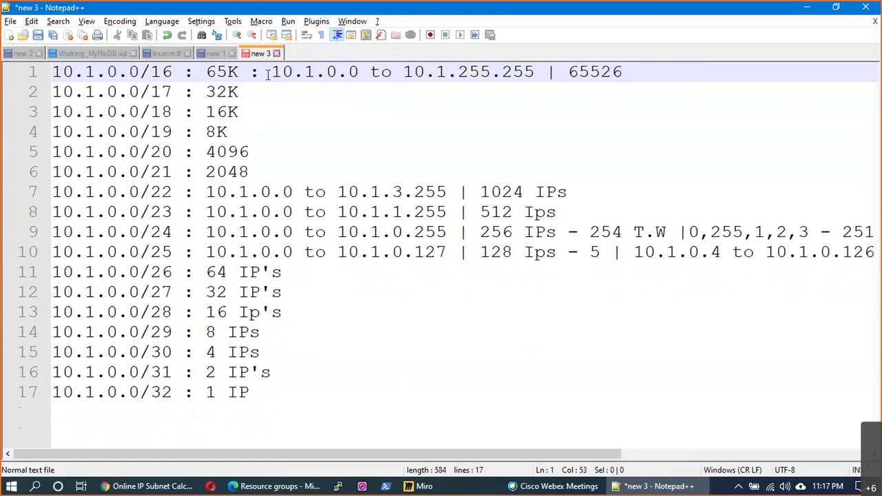
key("BackSpace")
key("BackSpace")
type("36 IPs")
- Select the /16 line and the /22-to-end block to review them, then clear the selection
left_click(338, 117)
left_click_drag(678, 71, 48, 44)
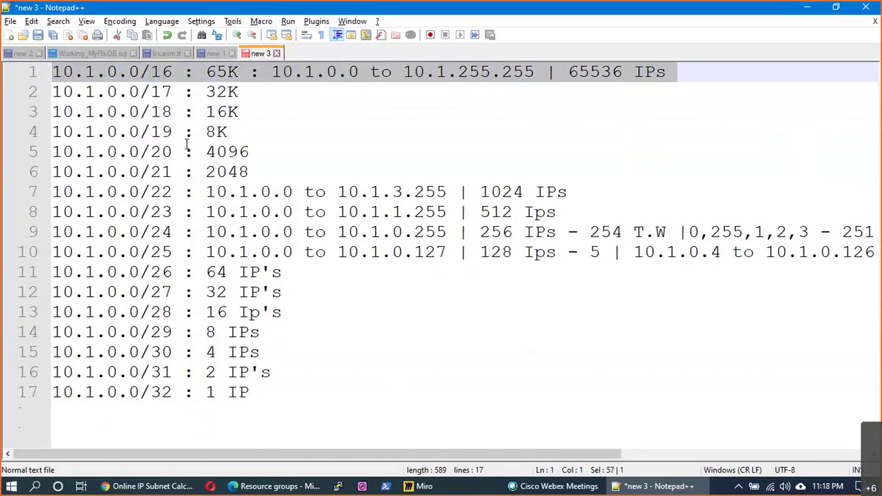
left_click(560, 118)
left_click(667, 72)
left_click_drag(667, 72, 52, 72)
left_click(239, 192)
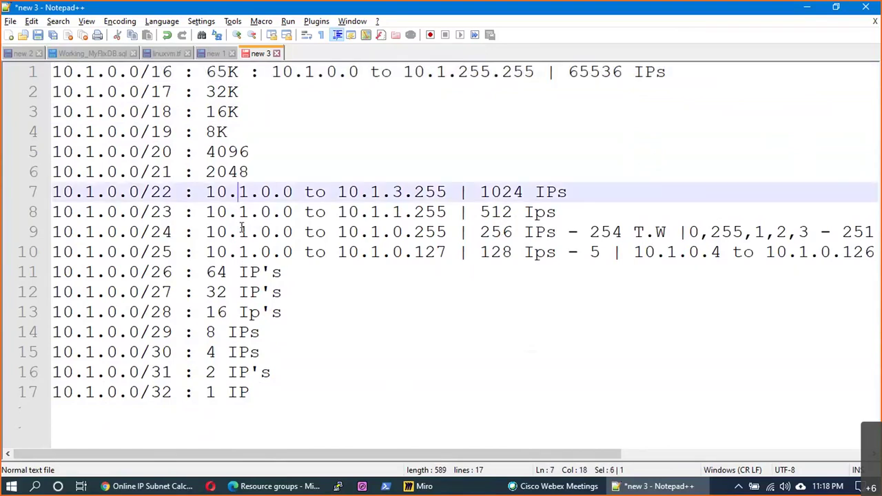
left_click(255, 396, "shift")
left_click(314, 397)
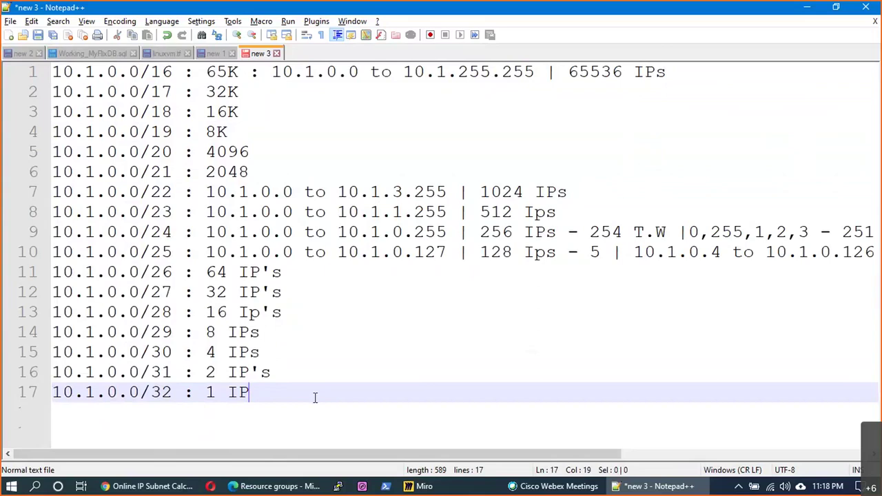
- On the Miro AWS board, draw a large rectangle below the Networking !!! and Virtual Network boxes
key("alt+Tab")
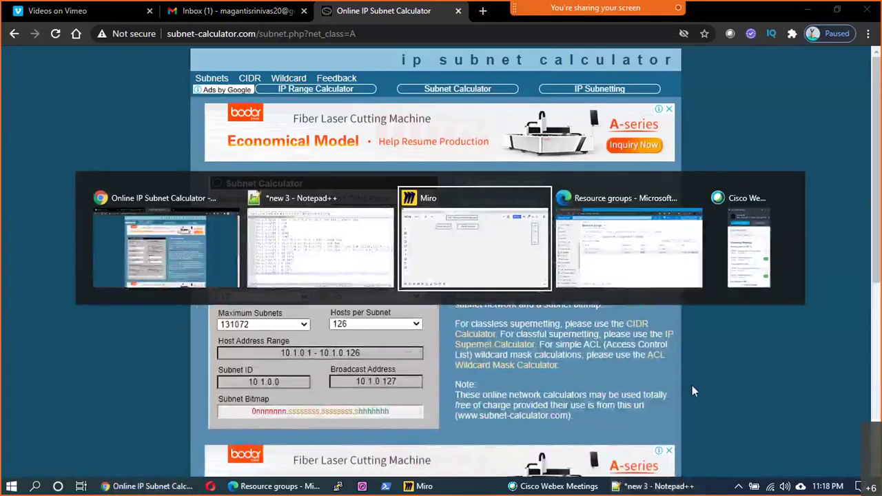
left_click_drag(691, 344, 701, 318)
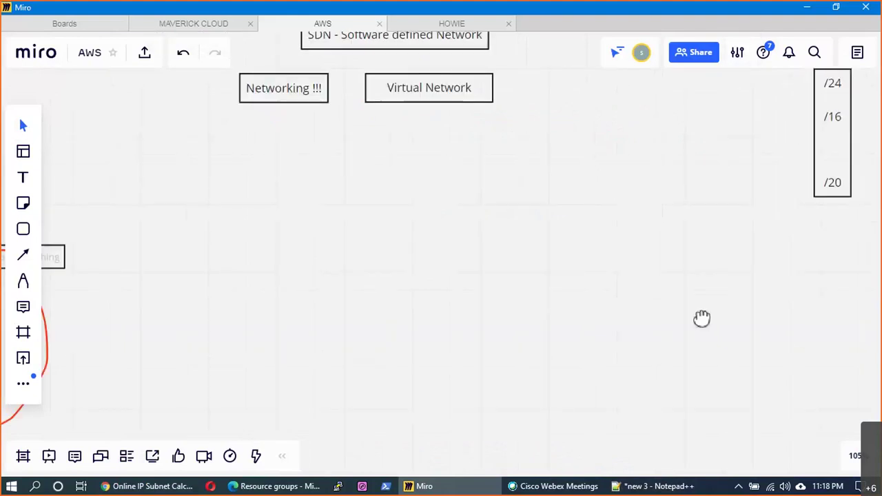
left_click(23, 230)
left_click(67, 187)
left_click_drag(153, 140, 337, 297)
mouse_move(441, 328)
left_mouse_down()
mouse_move(549, 344)
mouse_move(605, 338)
left_mouse_up()
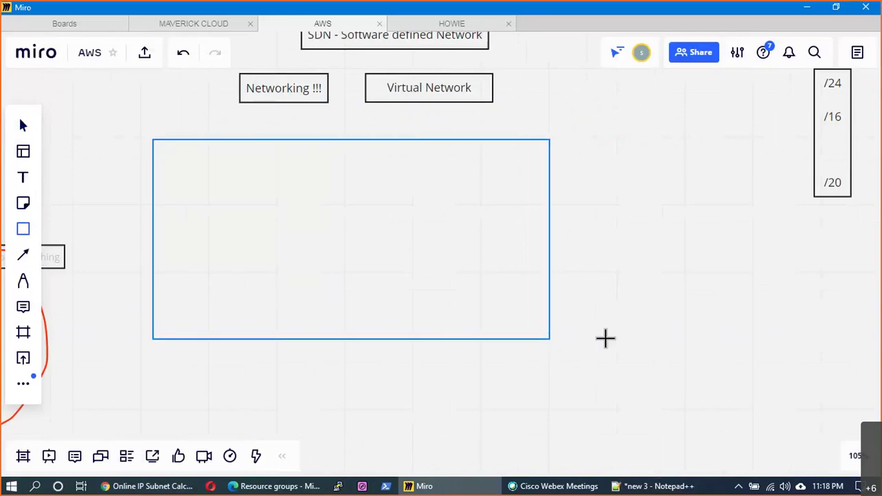
left_click(640, 308)
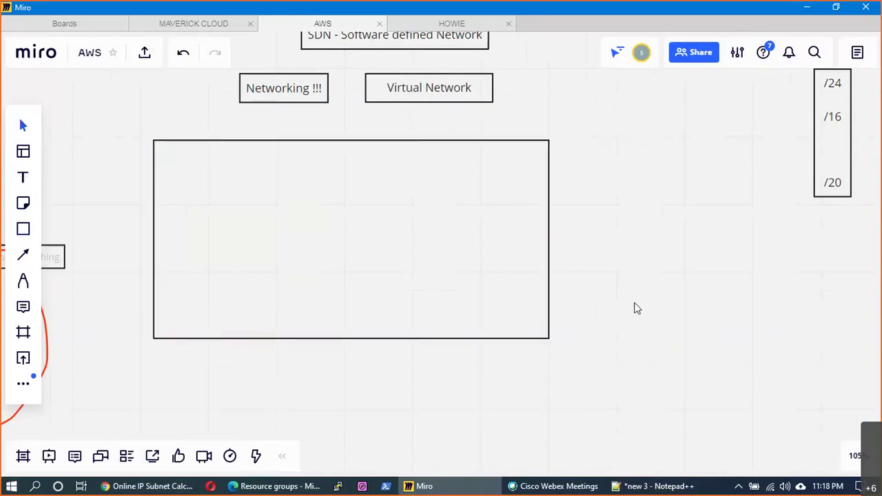
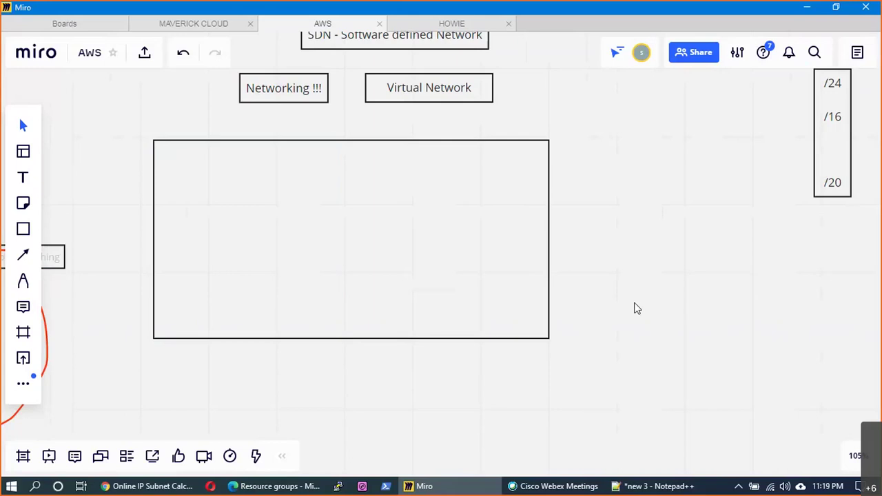
- Shift the large rectangle up and stretch it taller
left_click(505, 261)
left_click_drag(428, 283, 411, 298)
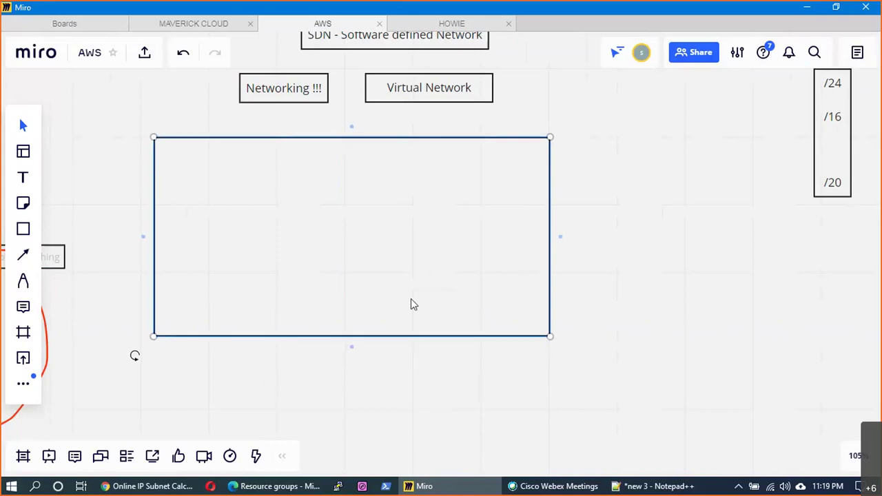
left_click_drag(351, 336, 353, 441)
left_click_drag(416, 339, 438, 308)
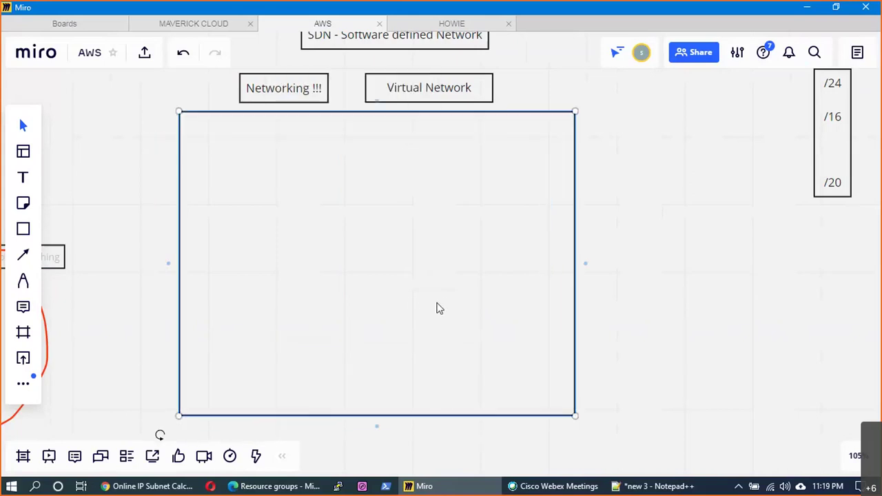
left_click(675, 269)
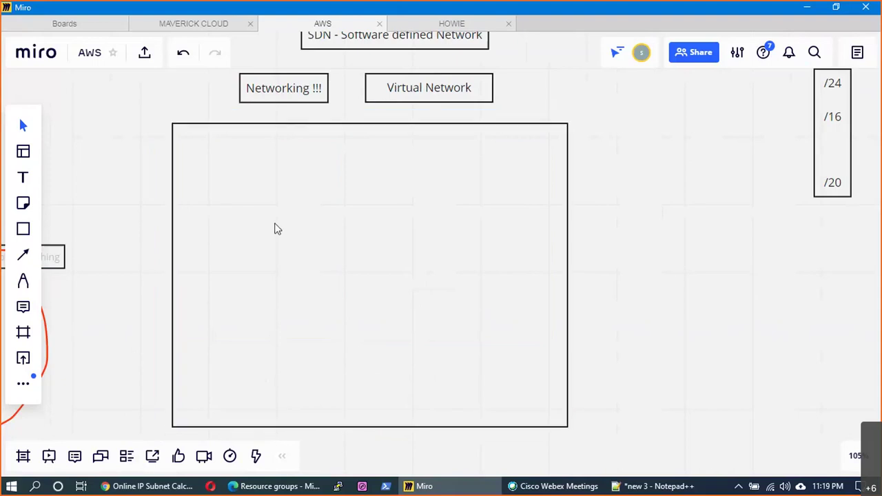
left_click(274, 229)
- Draw a smaller rectangle spanning the upper part of the large box
left_click(23, 228)
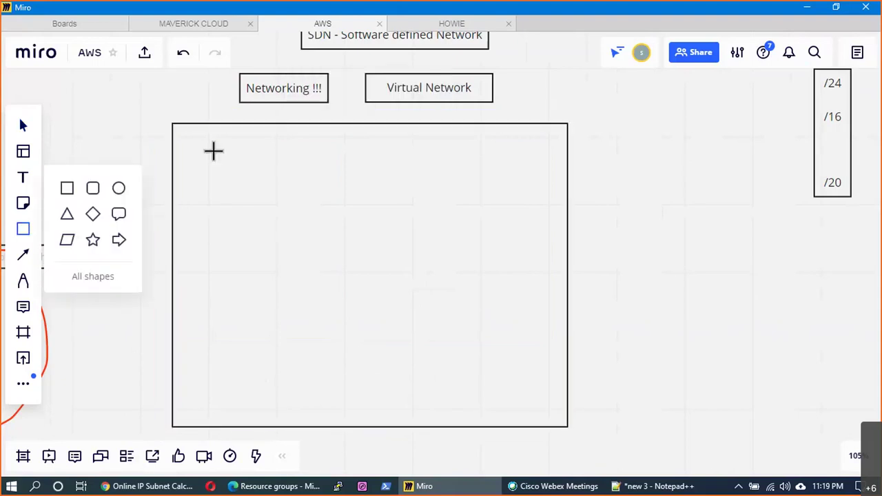
left_click_drag(208, 147, 256, 225)
left_click_drag(317, 254, 503, 289)
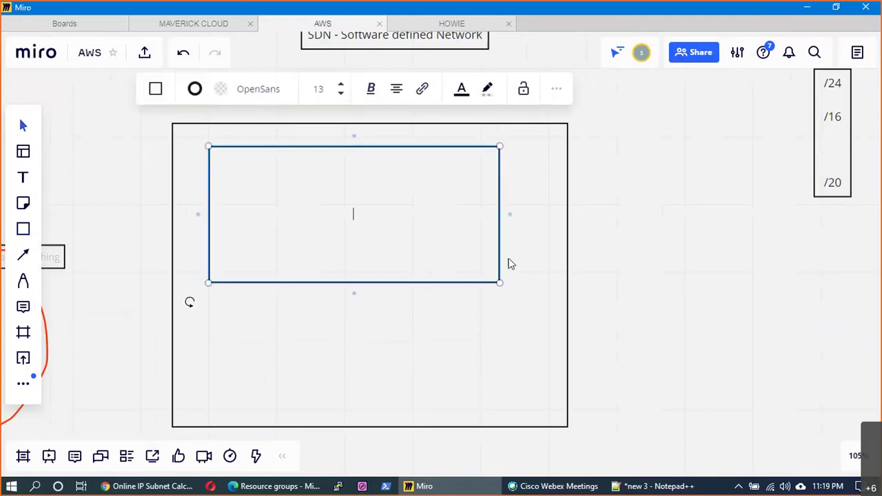
key("Escape")
left_click(30, 181)
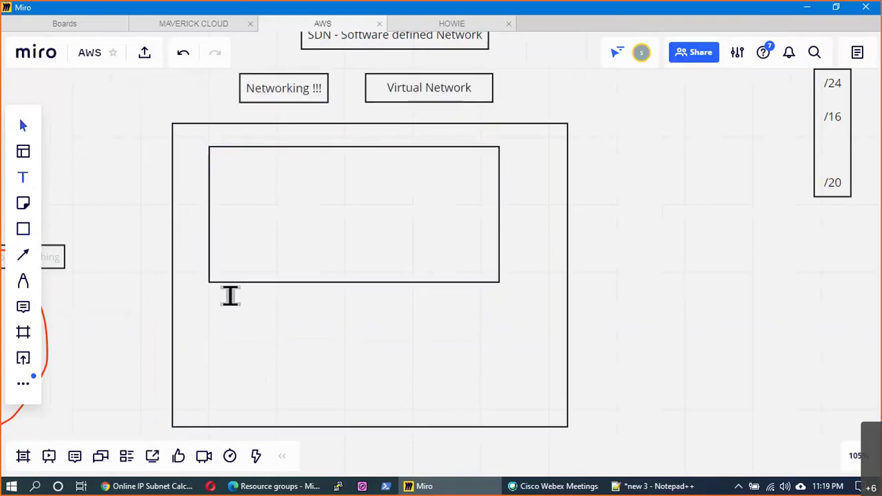
- Add the label 'VNET1: 10.1.0.0/16 - 65536 Devices i can place' under the inner rectangle
left_click(231, 296)
type("VNE")
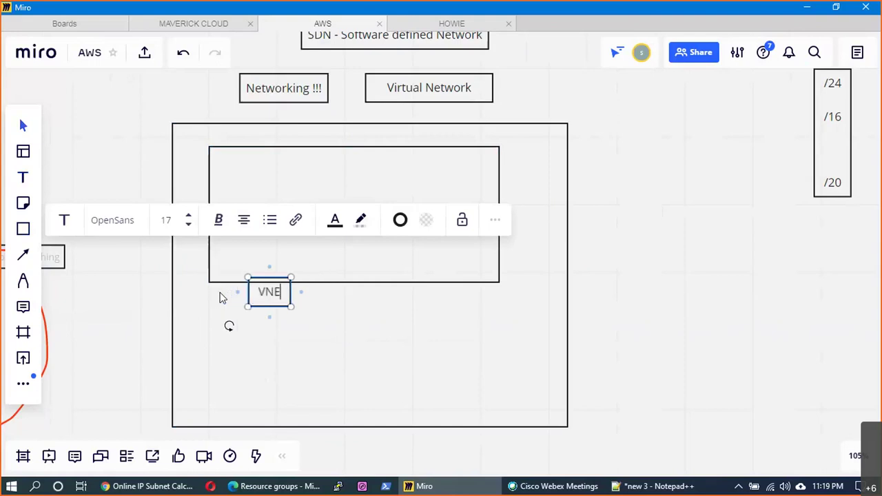
type("T1: 10.")
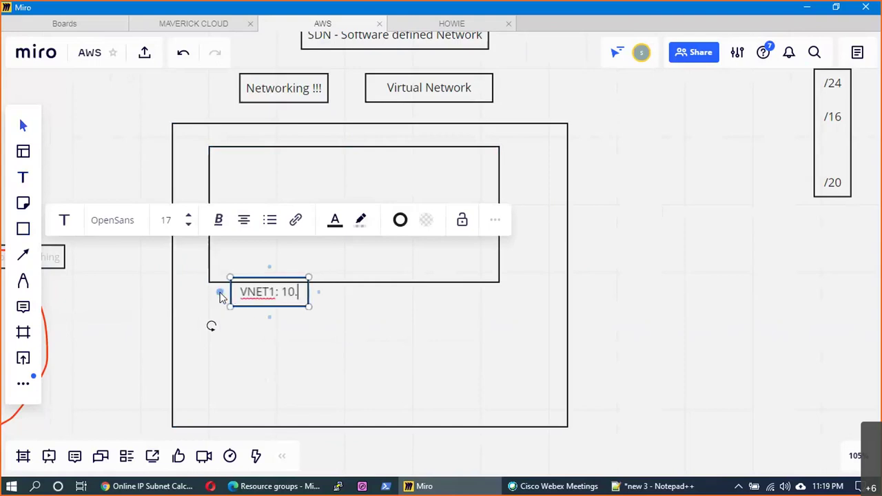
type("1.0.0/")
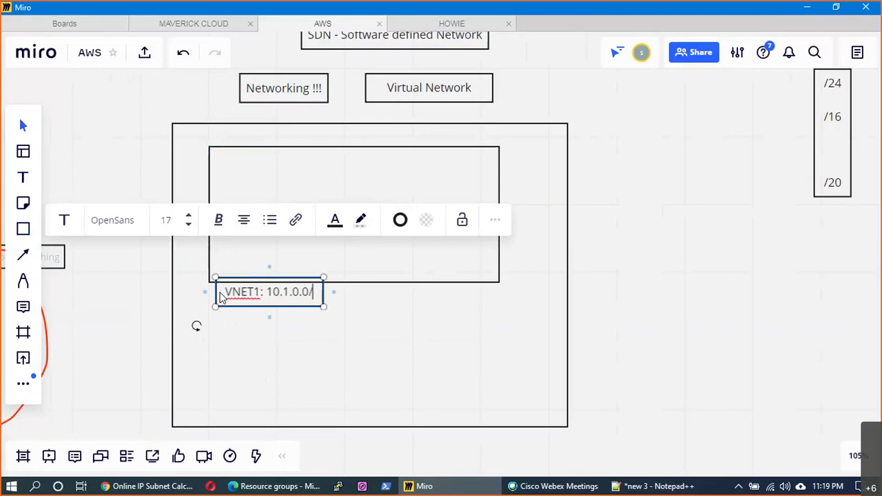
type("16 - ")
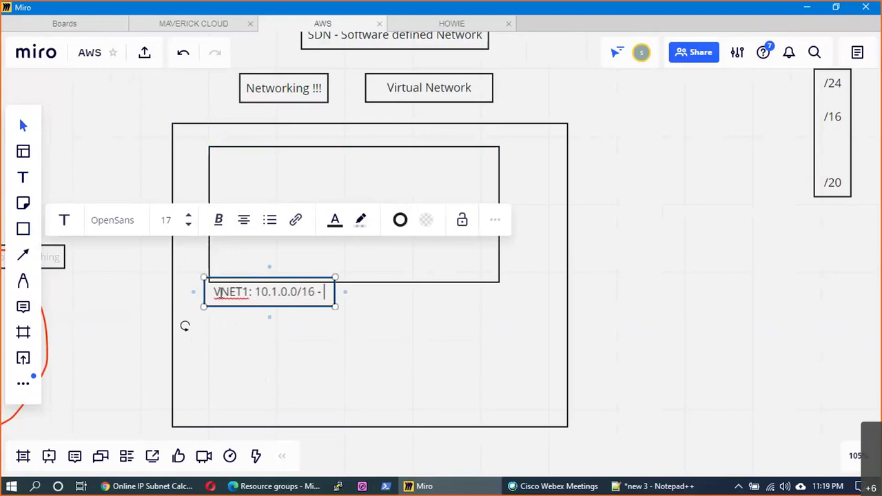
type("6553")
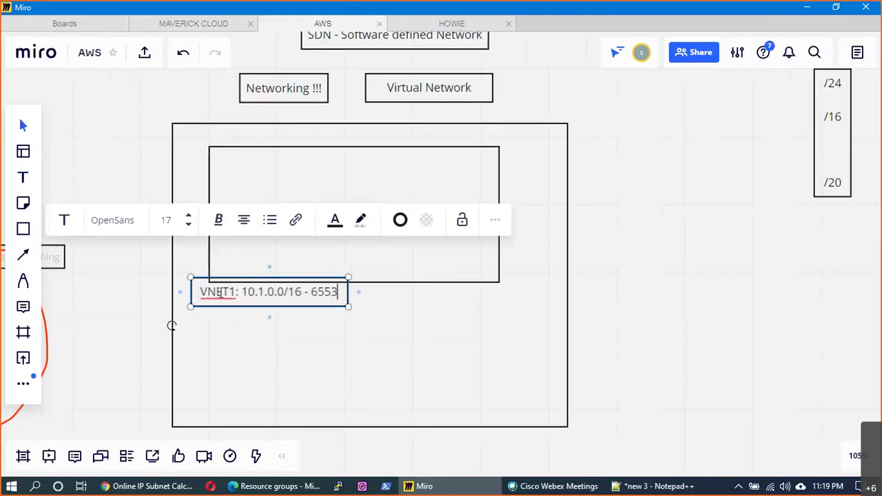
type("6 Dev")
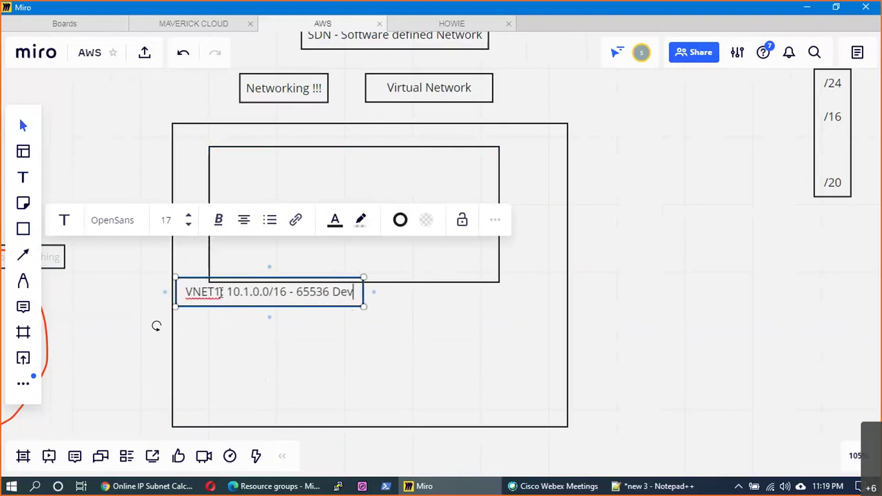
type("ices  in ca")
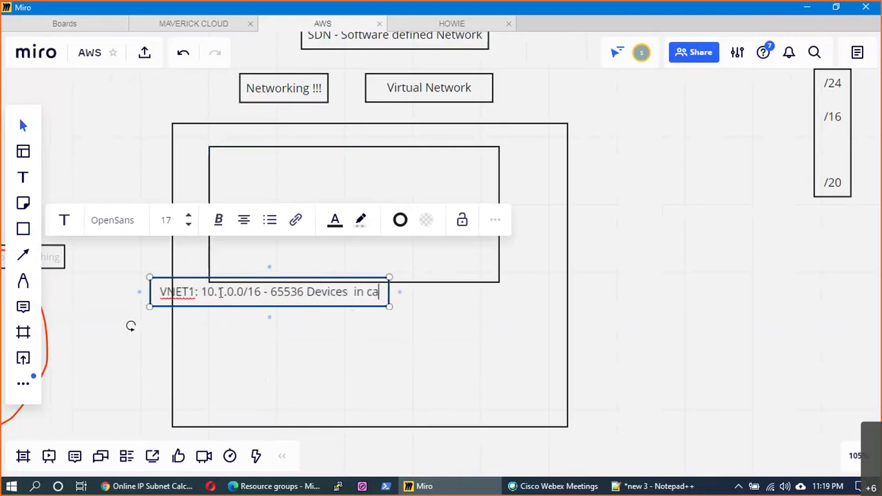
key("BackSpace")
key("BackSpace")
key("BackSpace")
key("BackSpace")
type("can ")
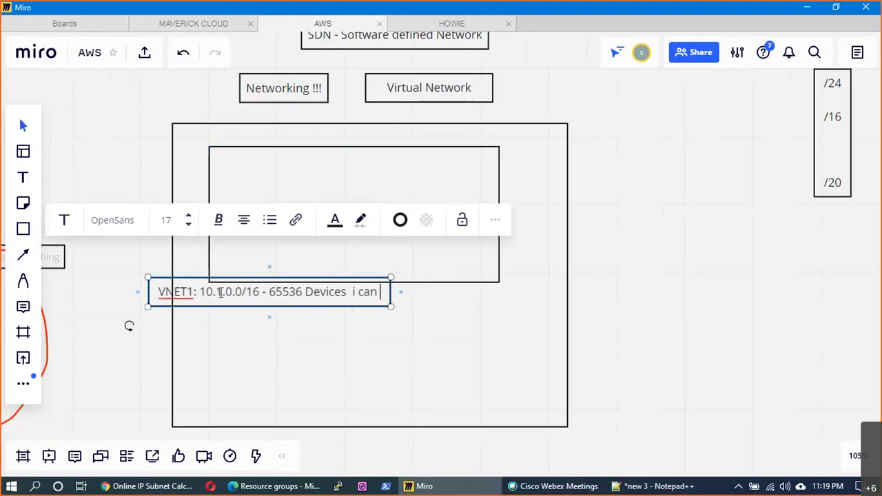
type("place")
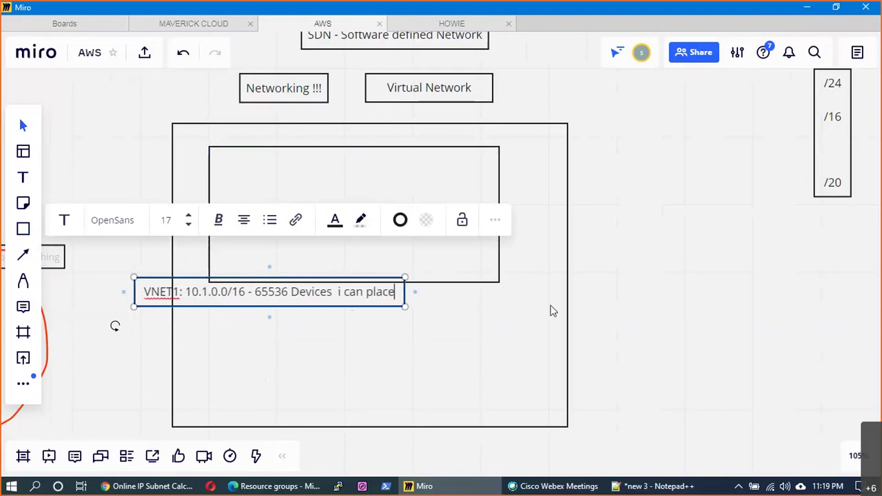
left_click(551, 311)
left_click_drag(331, 305, 398, 303)
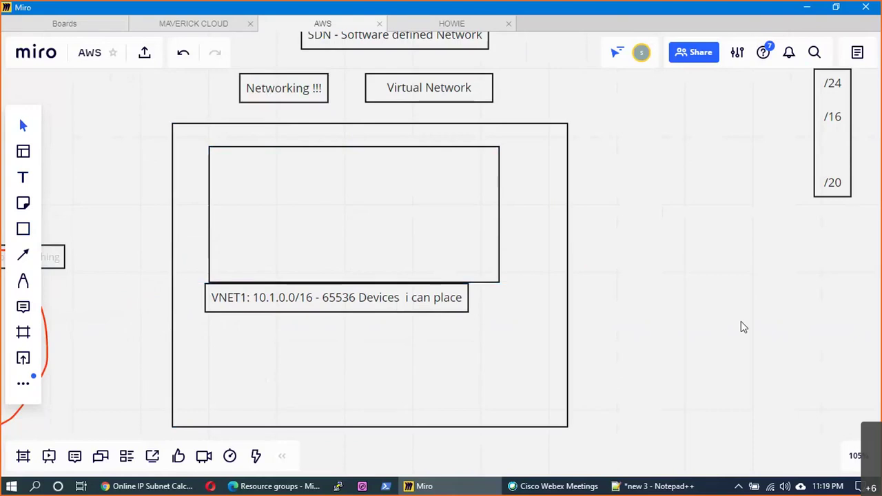
- Add an 'EUS' label beside the VNET1 label
key("t")
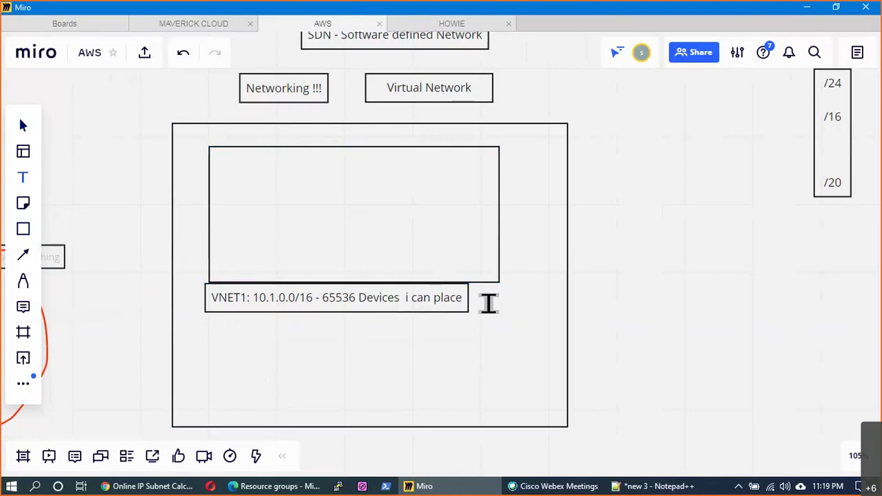
left_click(488, 303)
type("EUS")
left_click_drag(531, 309, 495, 302)
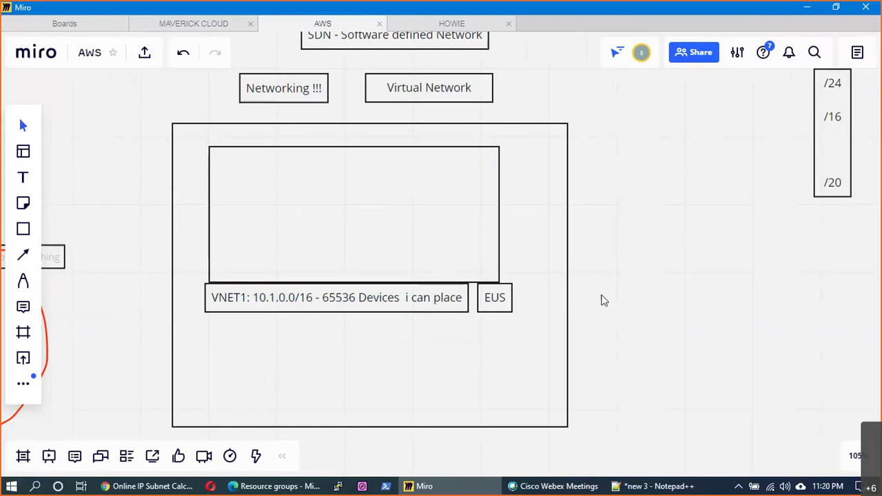
- Add an 'RG1' label in the outer box's bottom-right corner
left_click_drag(266, 428, 293, 432)
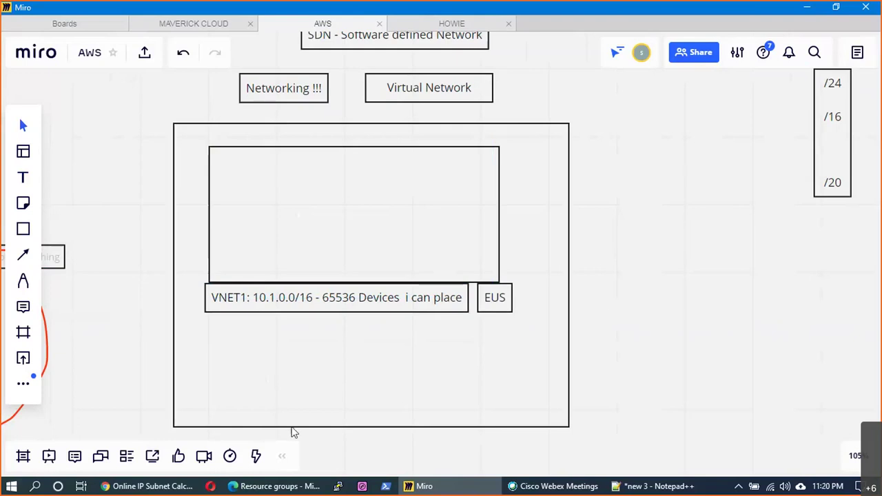
left_click(293, 432)
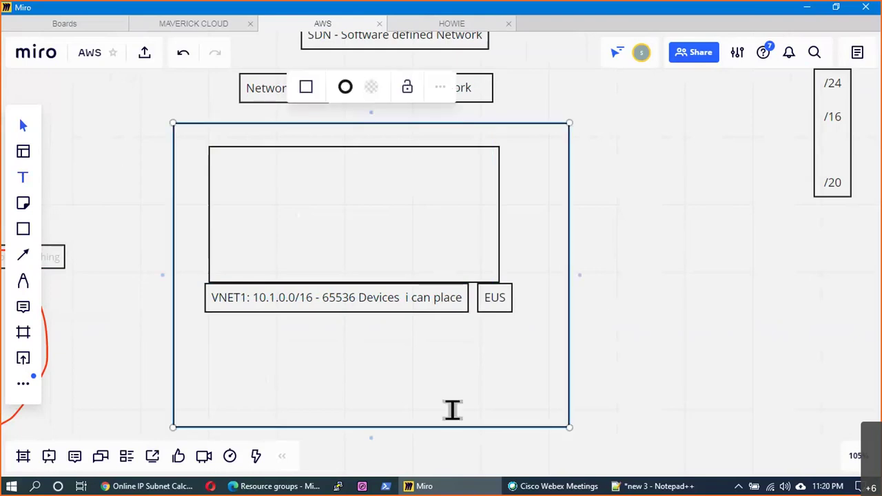
key("Escape")
left_click(549, 419)
type("RG1")
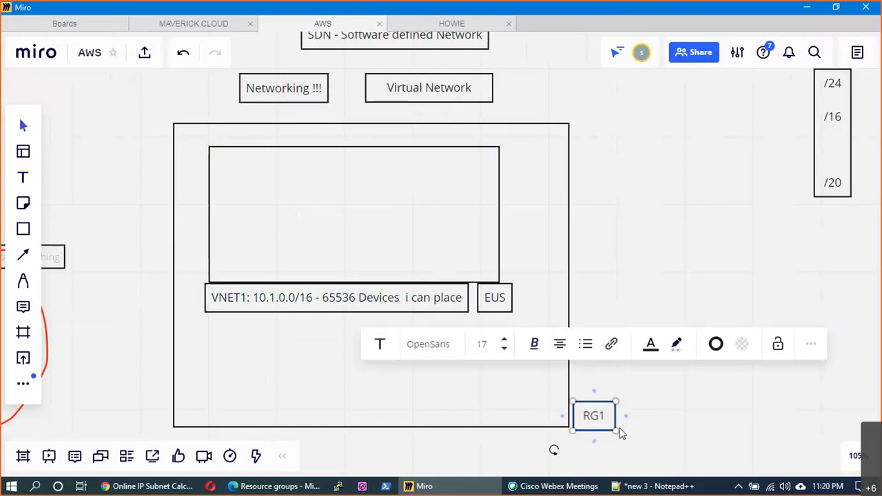
left_click(621, 433)
left_click_drag(581, 425, 538, 422)
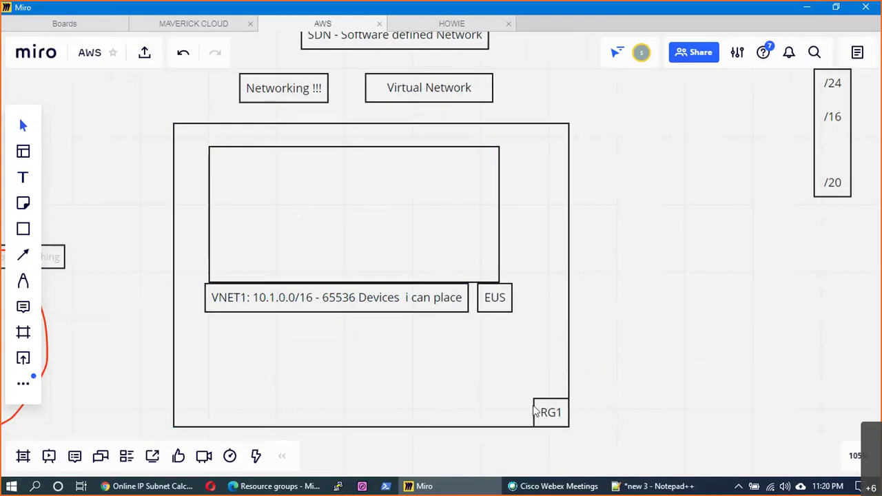
left_click(537, 412)
- Butt the EUS label against VNET1, then open Azure's Virtual networks list
left_click(446, 241)
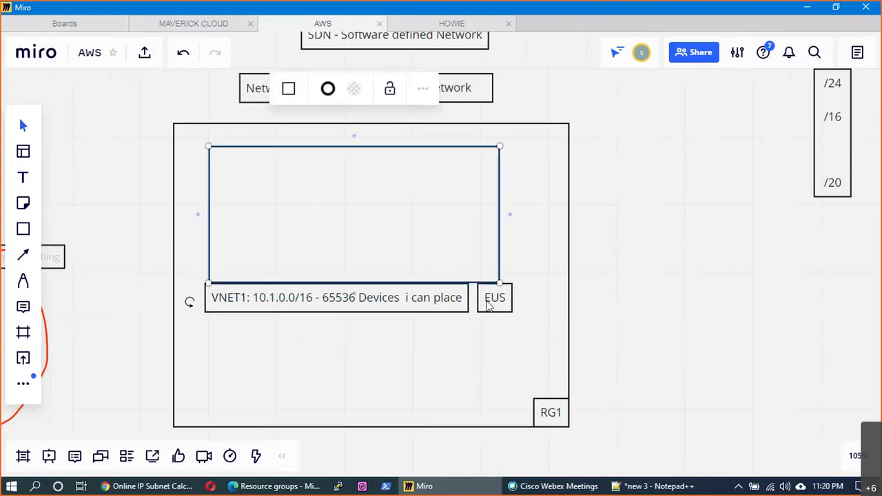
left_click_drag(487, 307, 483, 305)
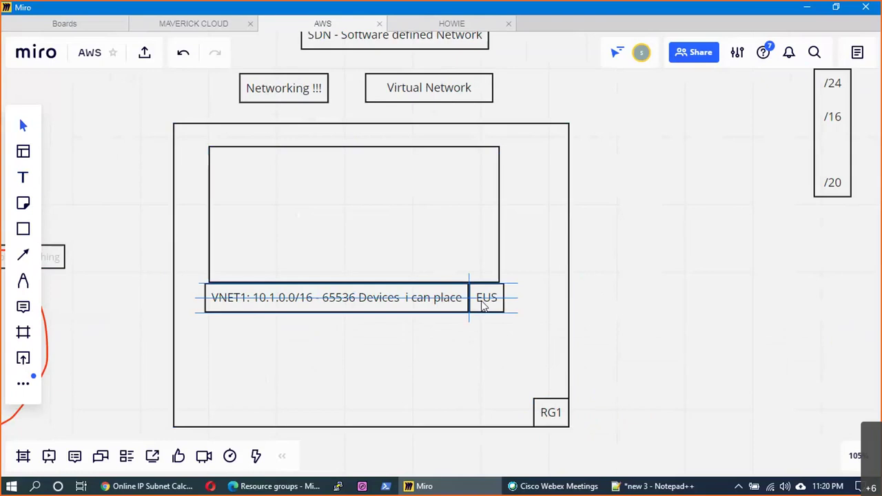
left_click(354, 333)
mouse_move(524, 486)
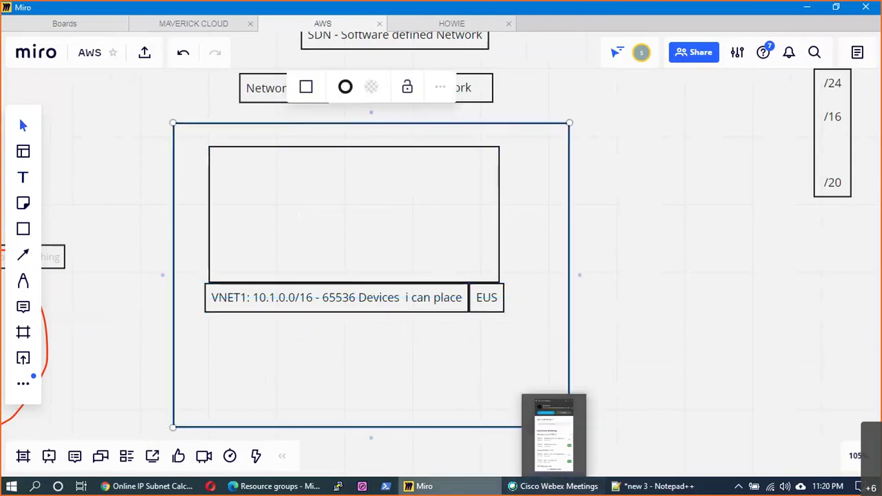
left_click(276, 488)
left_click(31, 253)
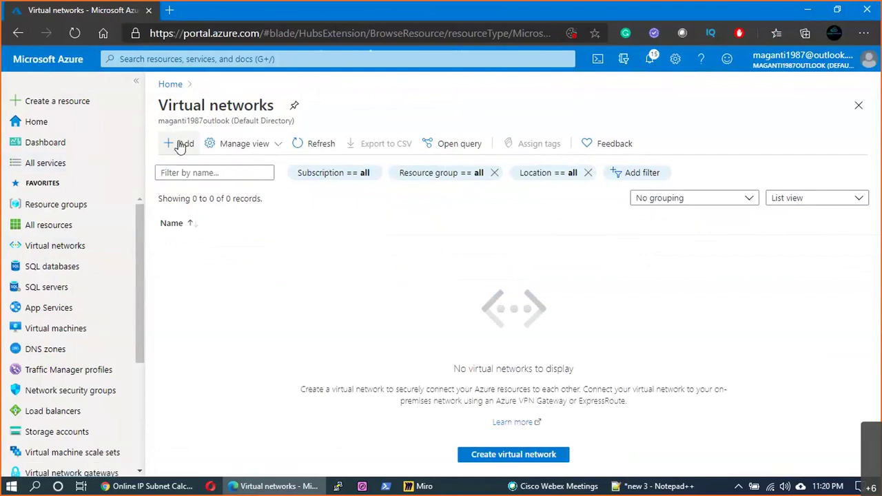
- Create virtual network VNET1 in resource group Prod_EUS_RG1, region East US
left_click(181, 144)
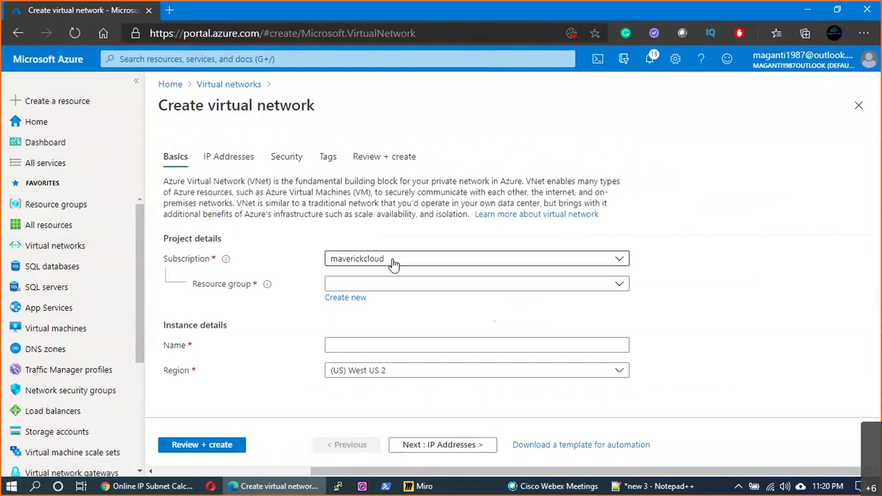
left_click(390, 284)
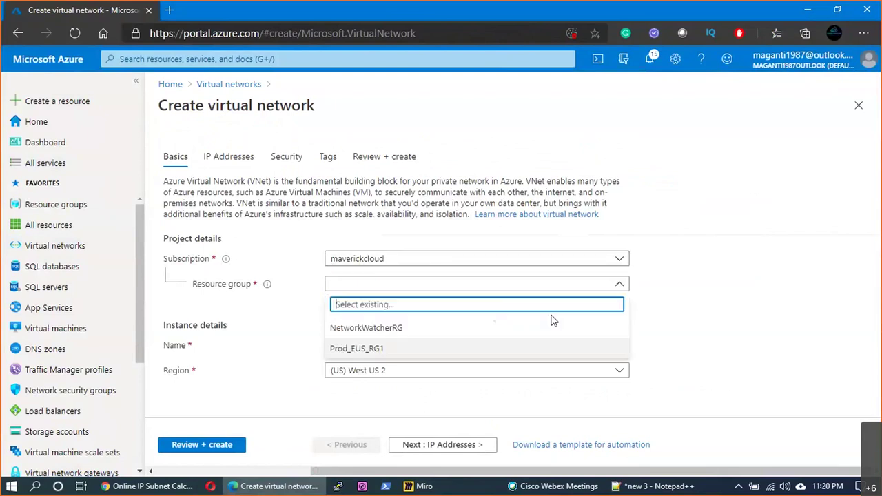
left_click(363, 350)
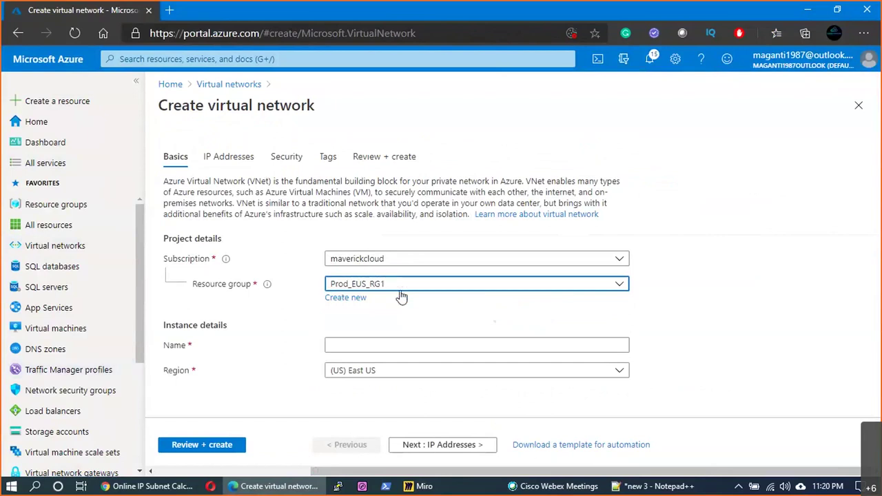
left_click(377, 345)
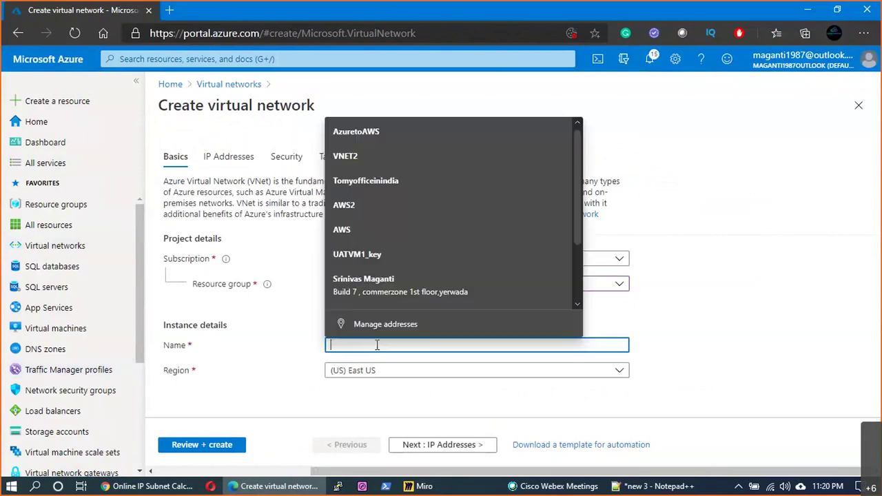
type("V")
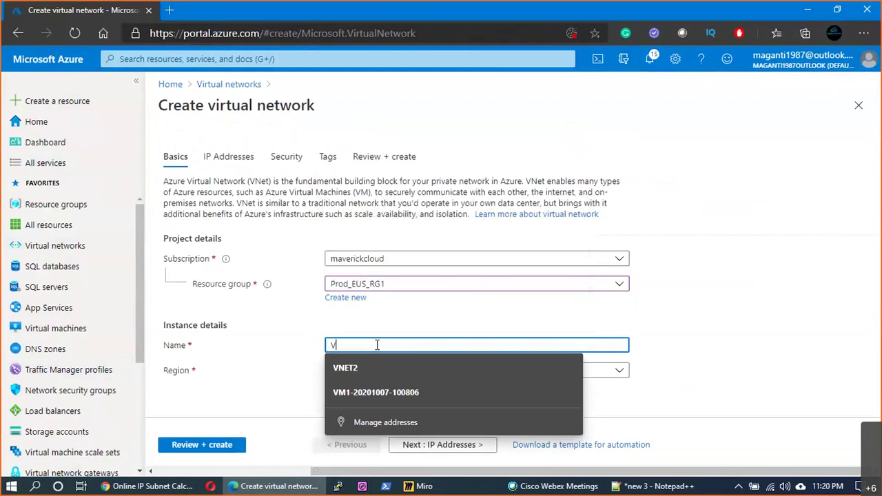
type("NET1")
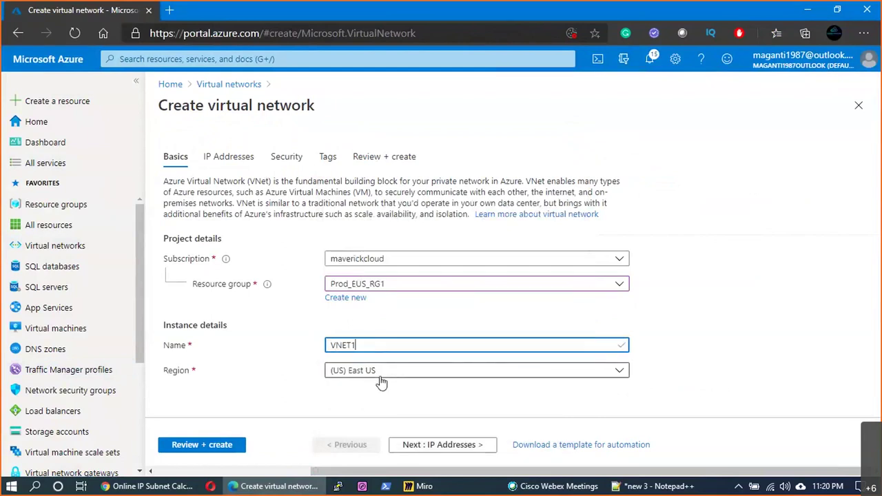
left_click(451, 447)
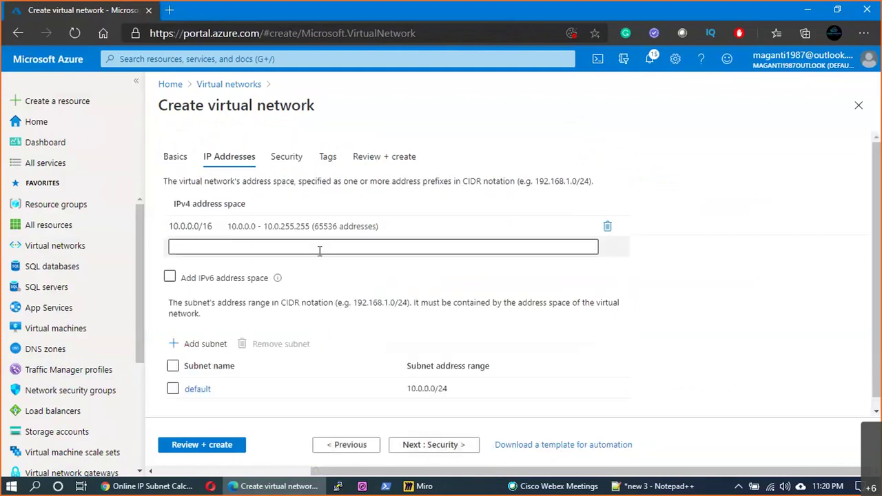
- Change VNET1's IPv4 address space from 10.0.0.0/16 to 10.1.0.0/16
left_click(181, 227)
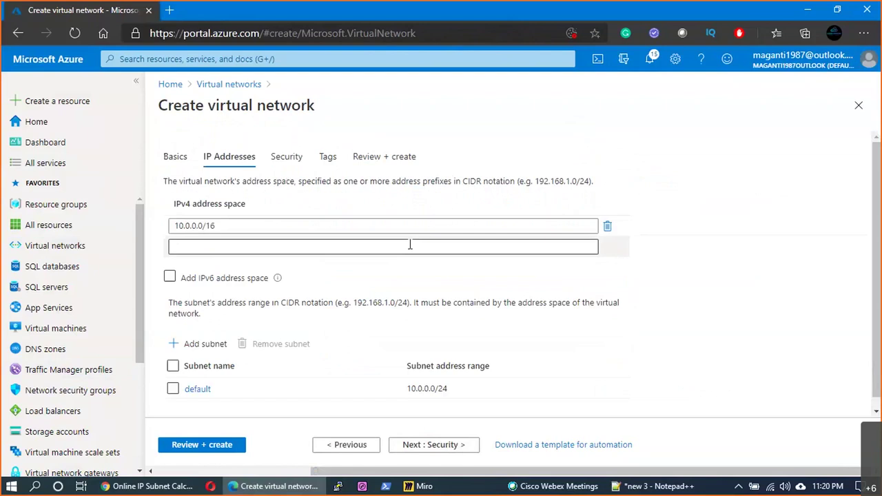
left_click(410, 245)
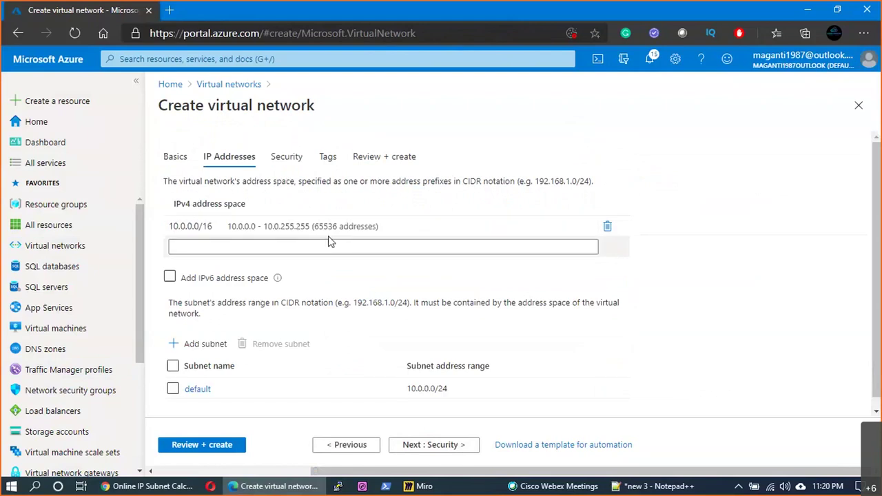
left_click(350, 232)
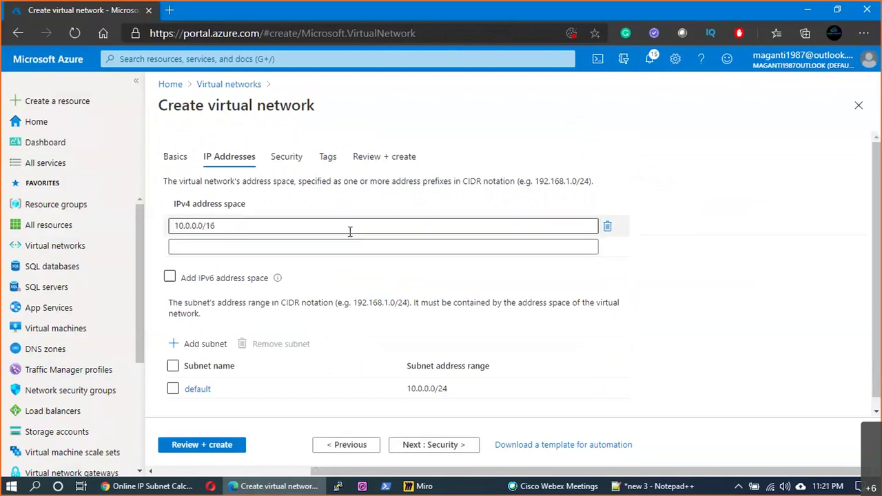
left_click(187, 225)
key("BackSpace")
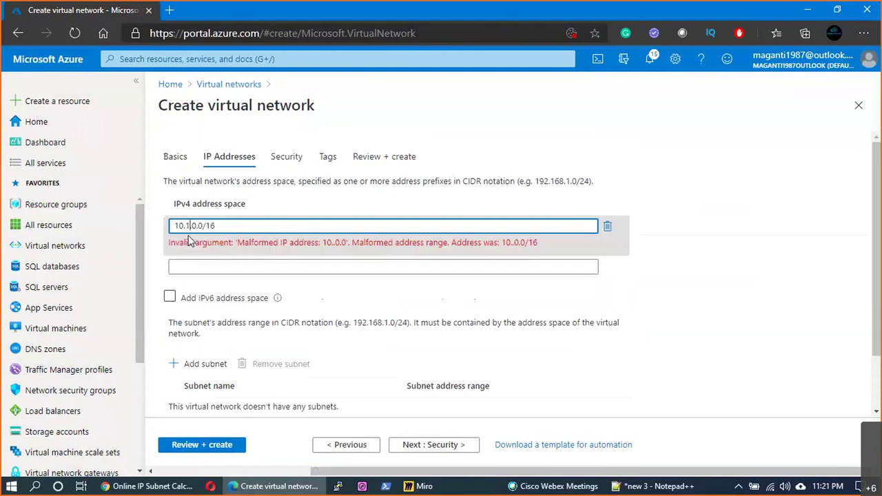
type("1")
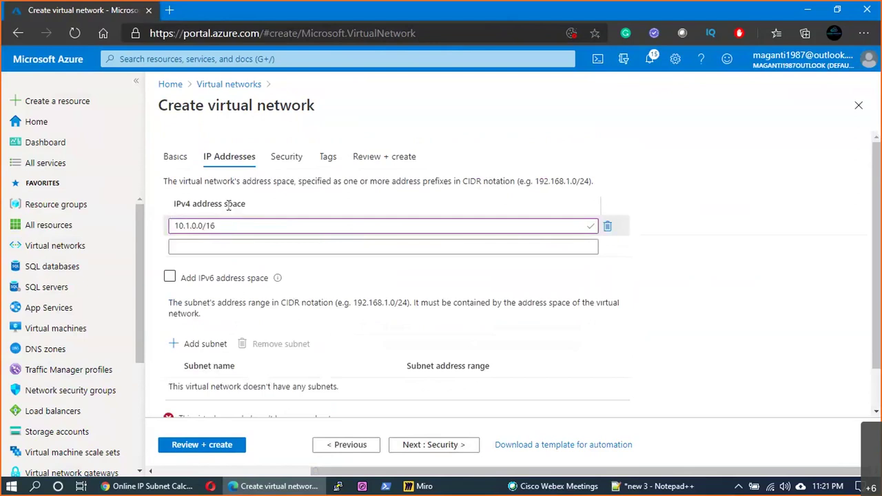
left_click_drag(245, 204, 188, 202)
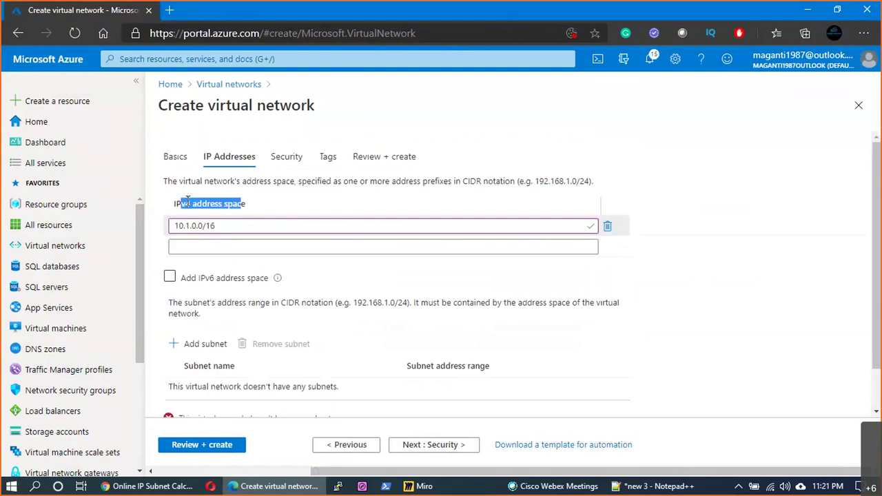
key("alt+Tab")
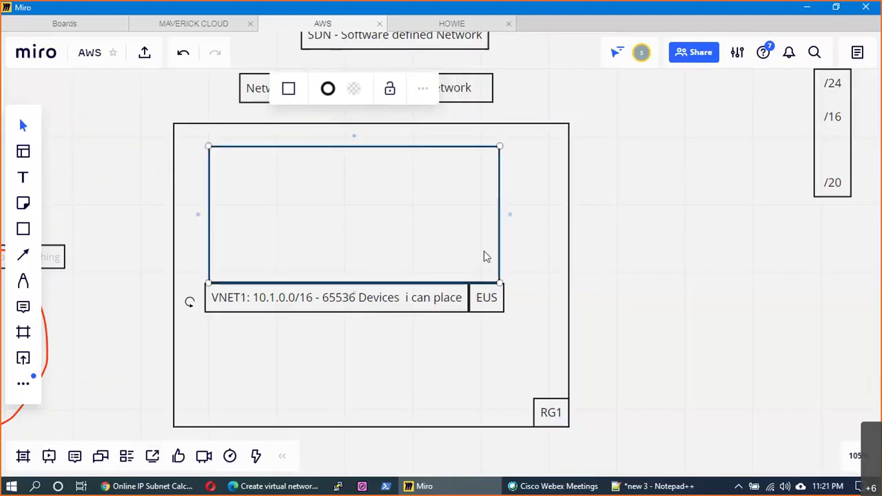
- Widen the VNET1 box and draw a rounded SUB1 box reading 10.1.0.0/24
left_click_drag(503, 238, 505, 238)
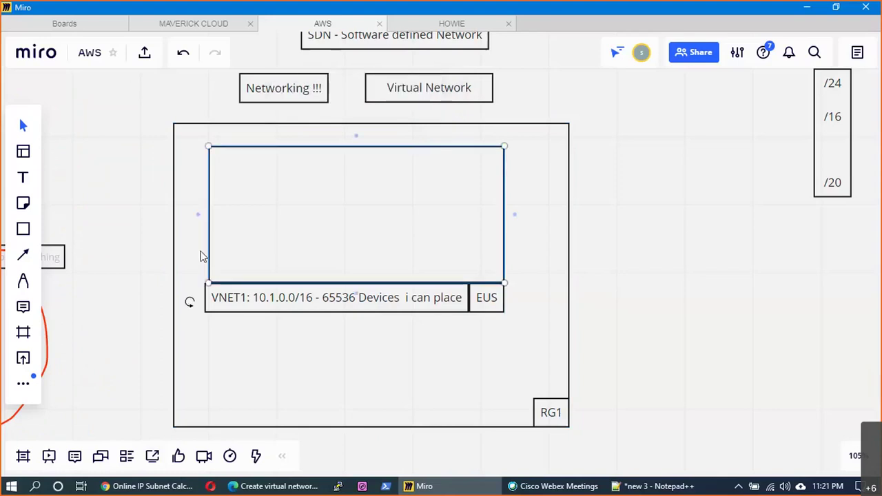
left_click_drag(211, 229, 203, 228)
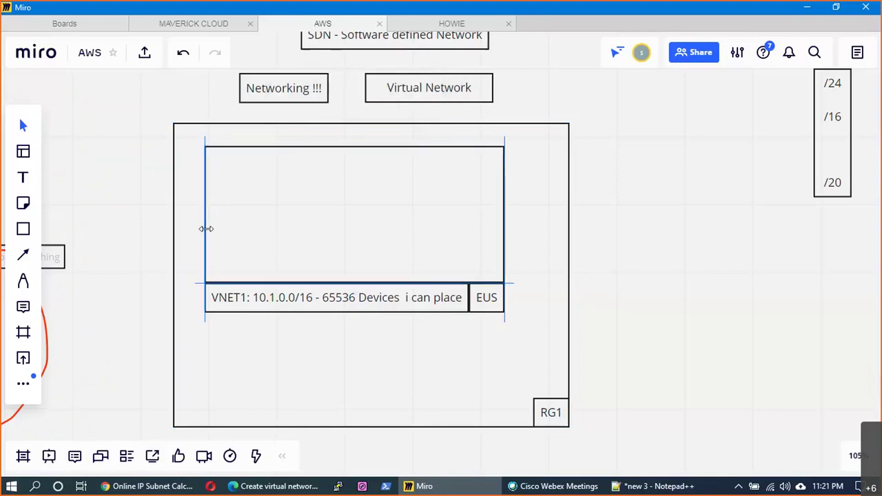
left_click(24, 230)
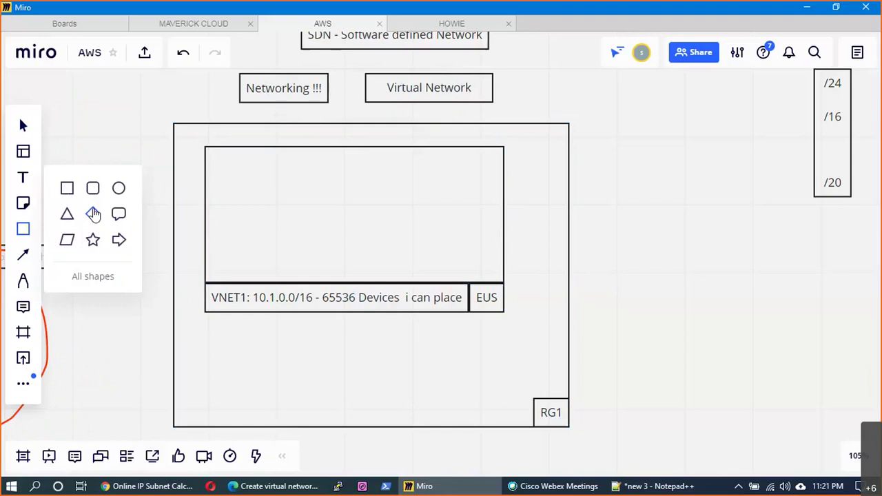
mouse_move(232, 164)
left_mouse_down()
mouse_move(288, 238)
mouse_move(293, 269)
left_mouse_up()
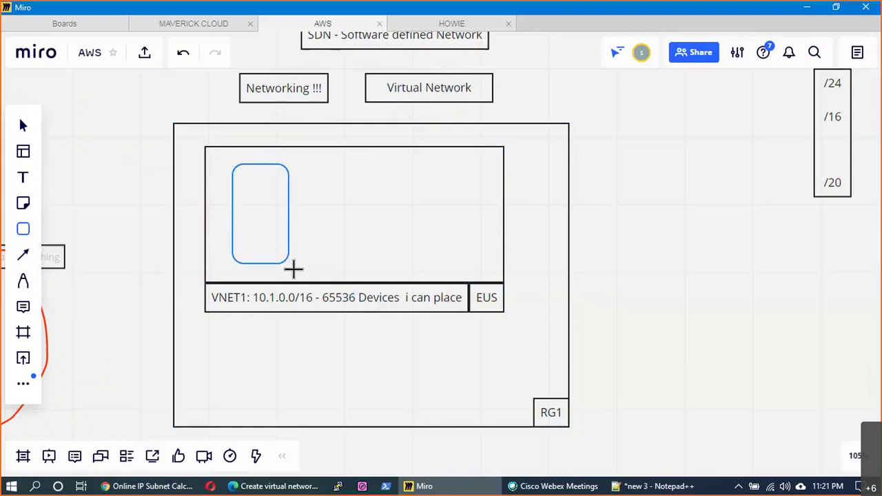
type("SUB1:")
key("Return")
type("10.1.0.0/24")
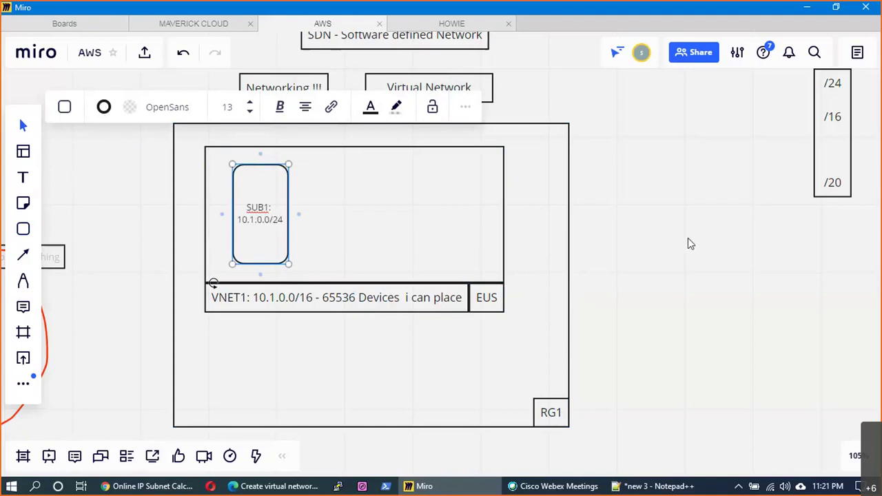
key("Escape")
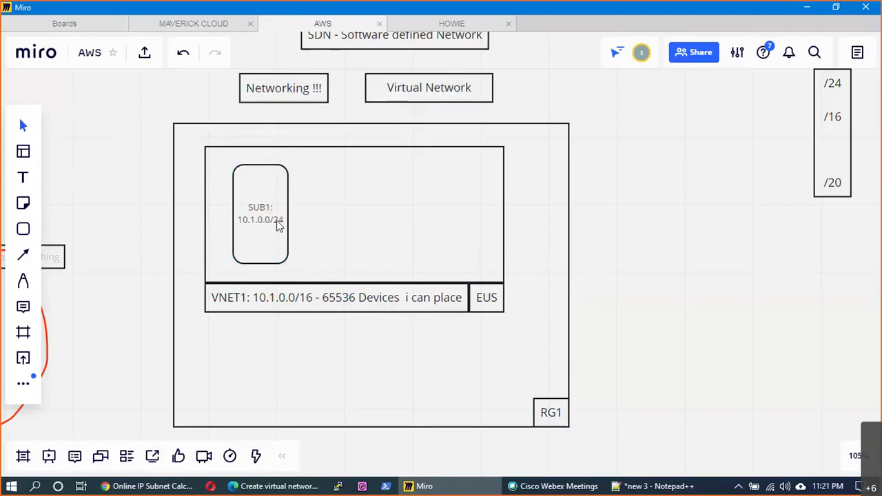
- Duplicate the SUB1 box to its right and change its range to 10.1.1.0/24
left_click(279, 226)
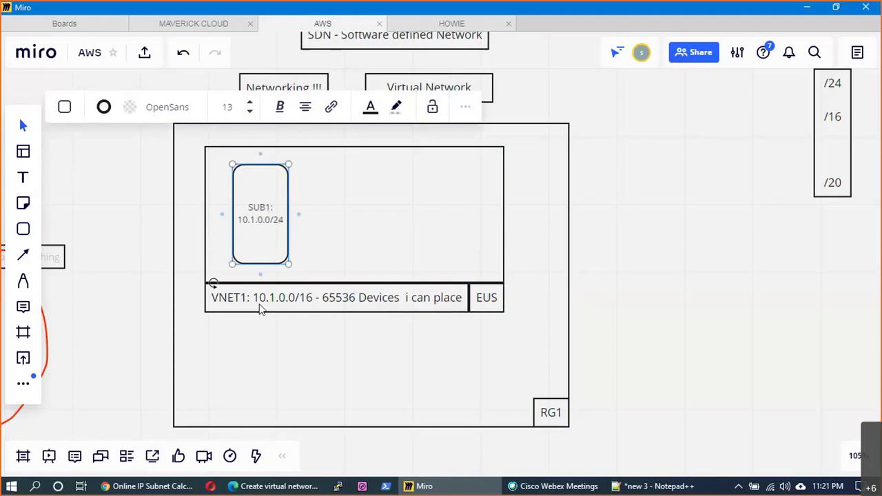
left_click(259, 307)
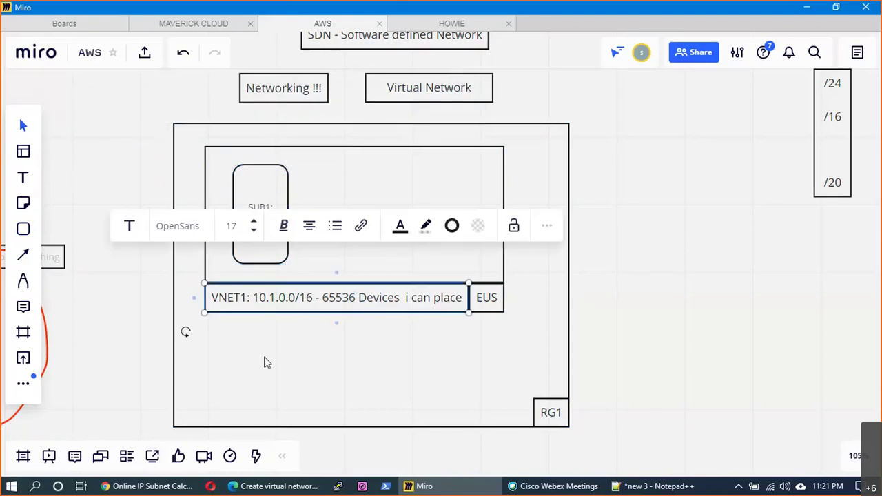
left_click(335, 350)
left_click(254, 257)
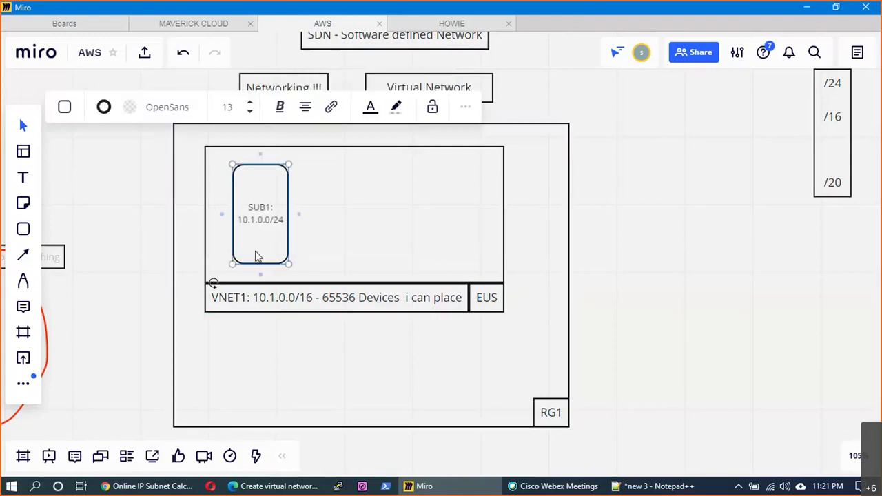
left_click_drag(254, 256, 356, 219)
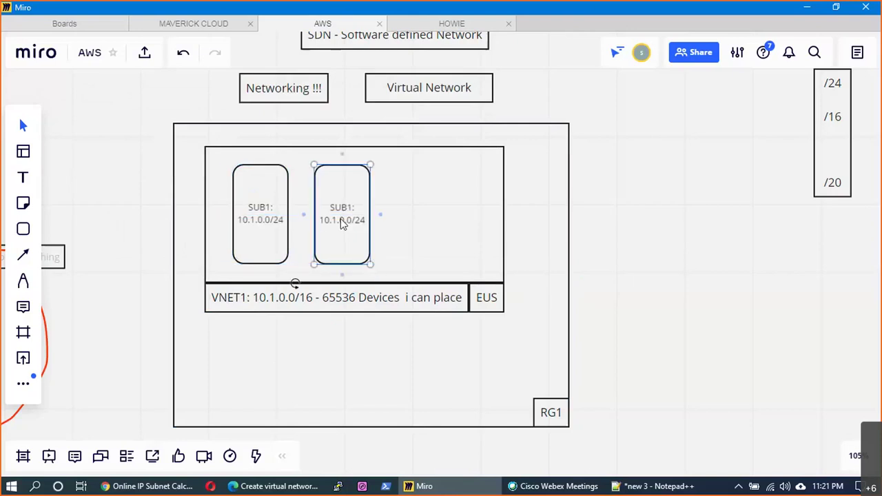
key("BackSpace")
type("2")
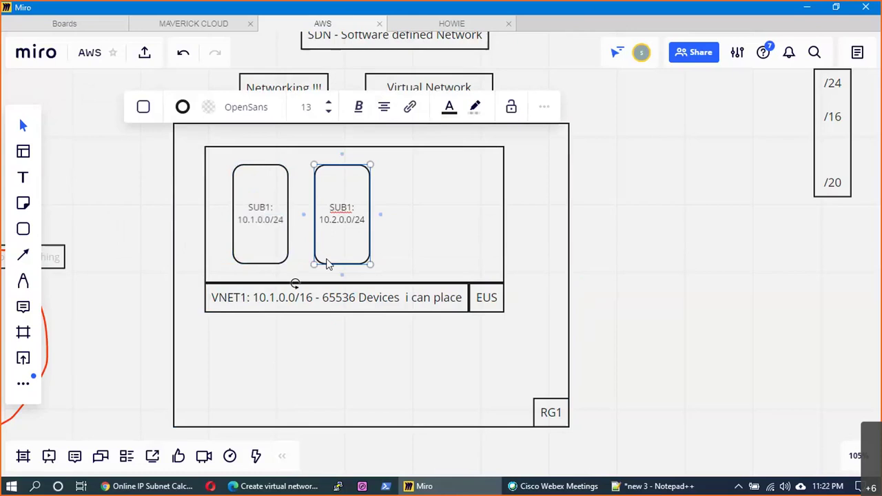
key("BackSpace")
type("1")
key("Delete")
key("Delete")
type(".1")
left_click(634, 243)
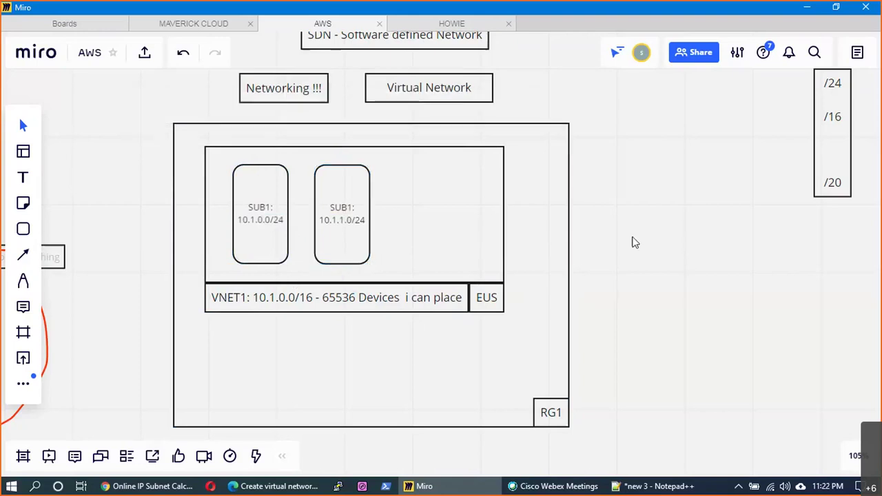
- Add a third subnet box inside VNET1 labelled SUB3 with 10.1.200.0/24
double_click(635, 242)
left_click_drag(641, 269, 541, 258)
left_click_drag(473, 251, 425, 248)
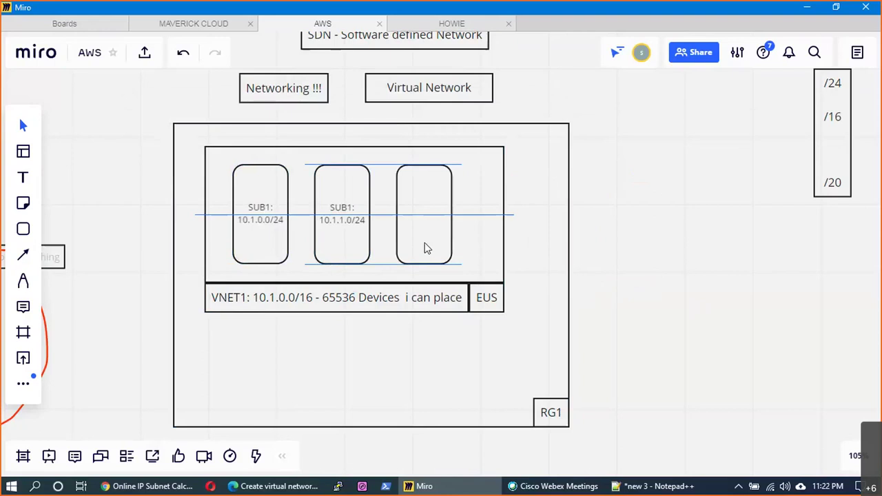
type("SUB2")
key("BackSpace")
type("3:")
key("BackSpace")
key("Return")
type("10")
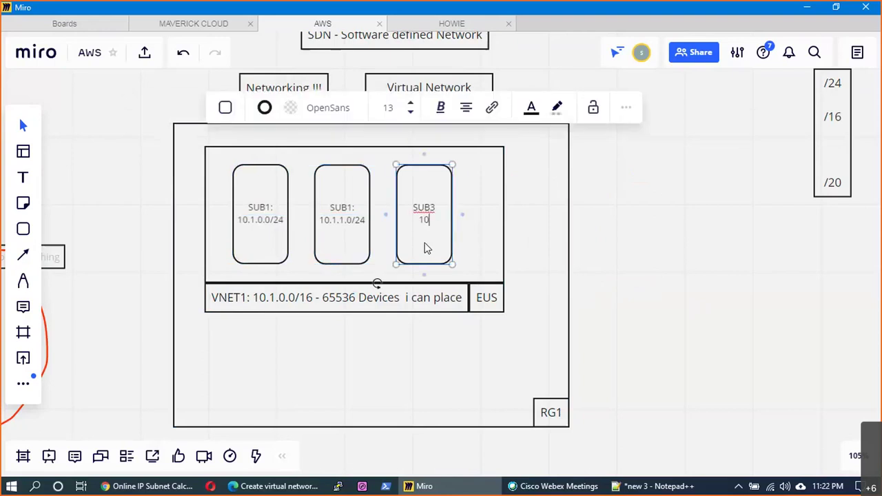
type(".1.200.0/24")
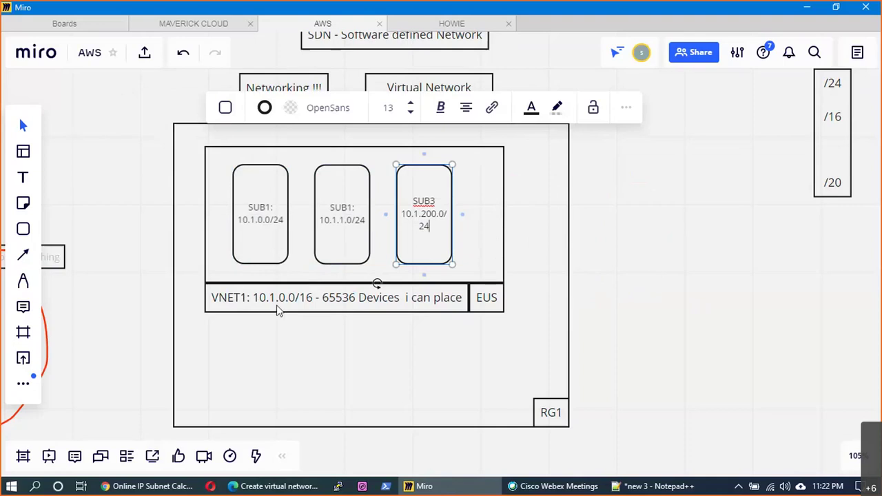
- Rename the middle box's label to SUB2: and return to the Azure form
left_click(351, 212)
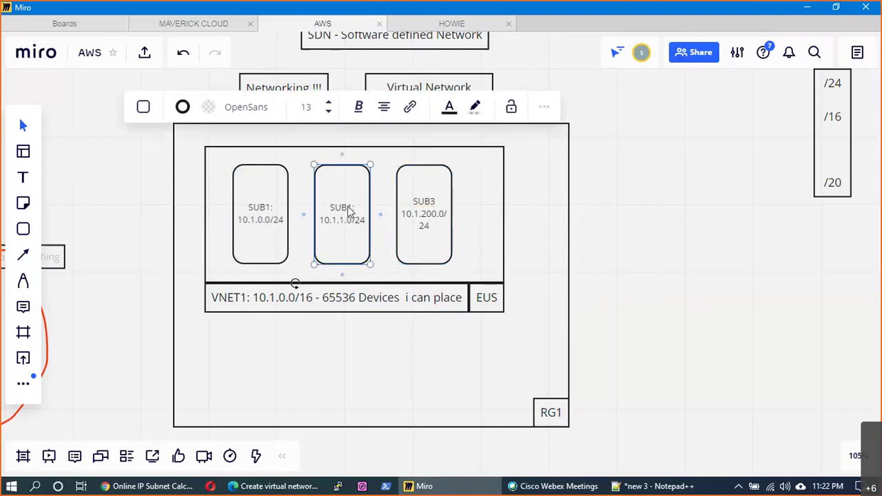
left_click(359, 247)
key("BackSpace")
type("2:")
key("Escape")
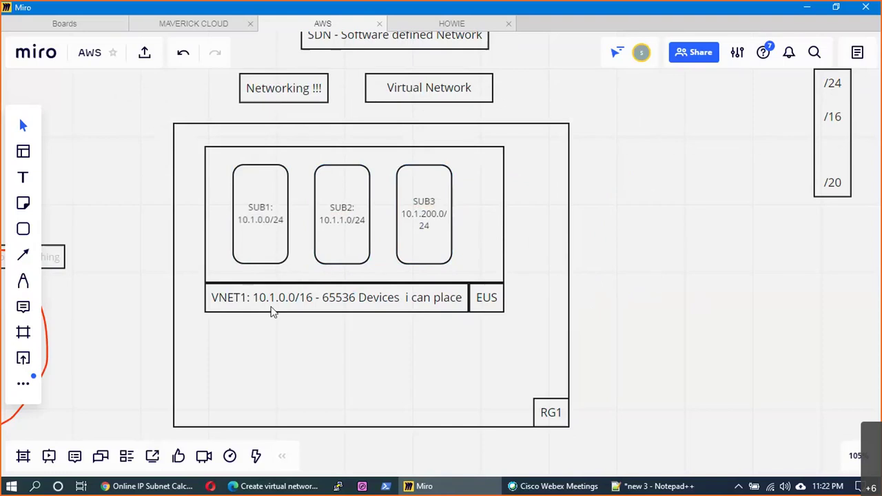
left_click(282, 301)
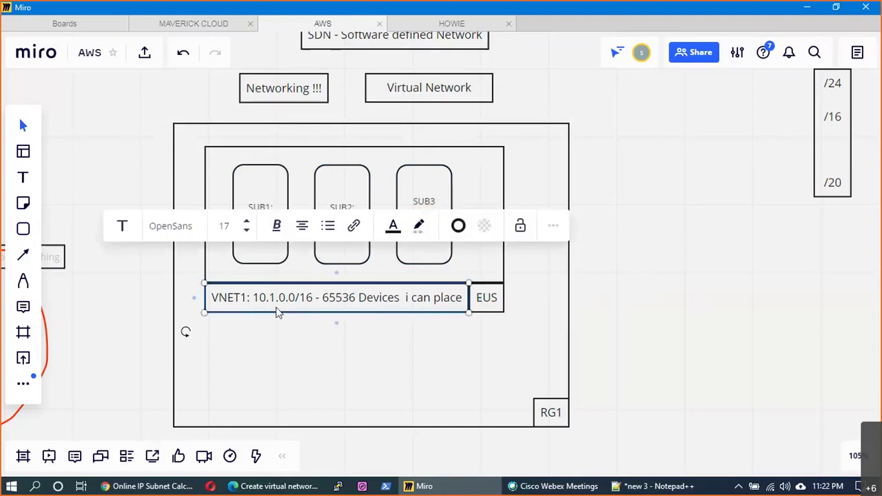
left_click(292, 488)
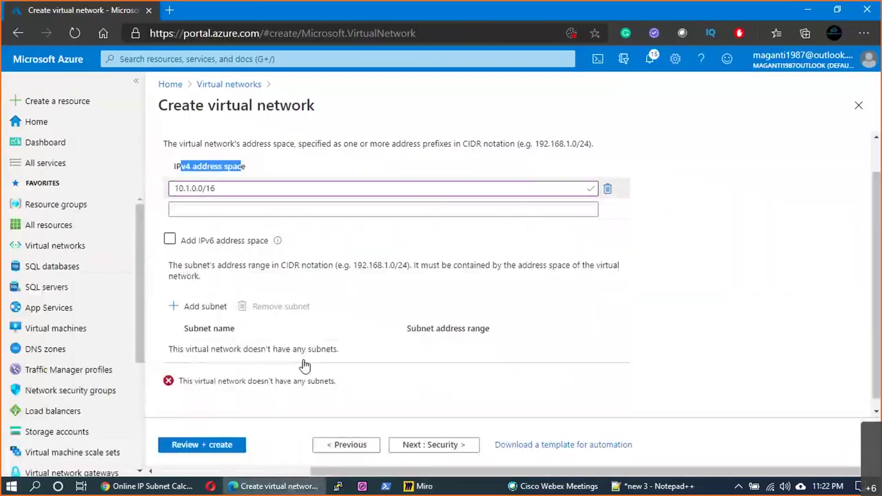
- Add subnet PROD_SUB1 to VNET1 with address range 10.1.0.0/24
left_click(200, 300)
type("Prod")
key("BackSpace")
key("BackSpace")
key("BackSpace")
type("ROD_SUB1")
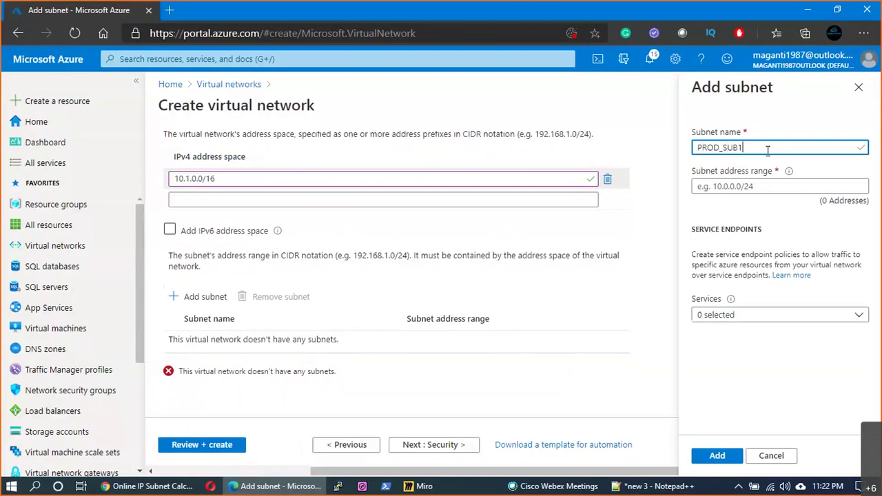
key("Tab")
type("10.")
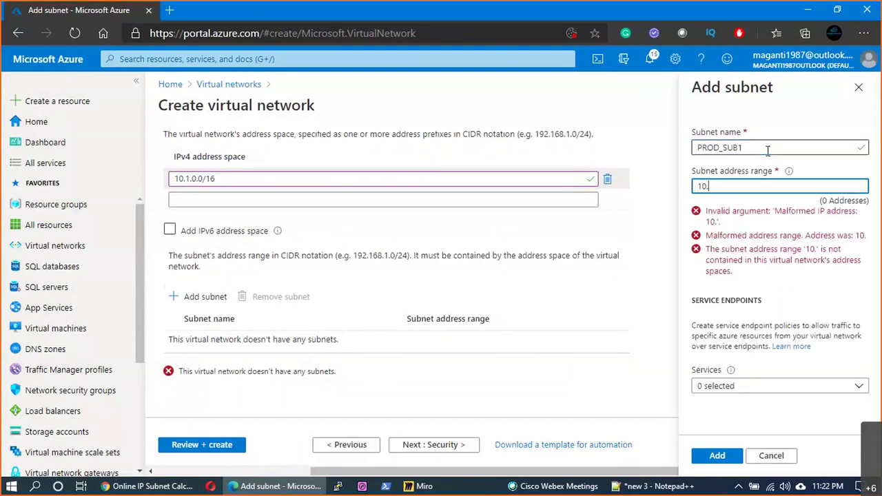
type("1.0.0/24")
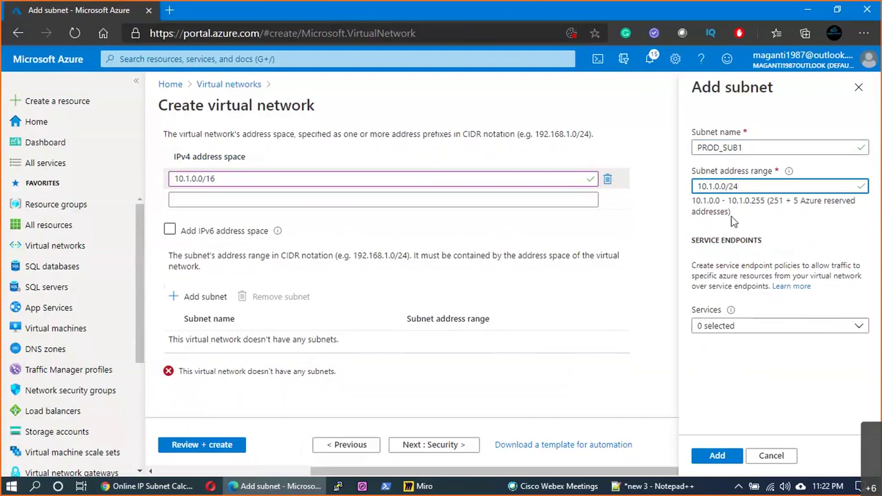
left_click(670, 488)
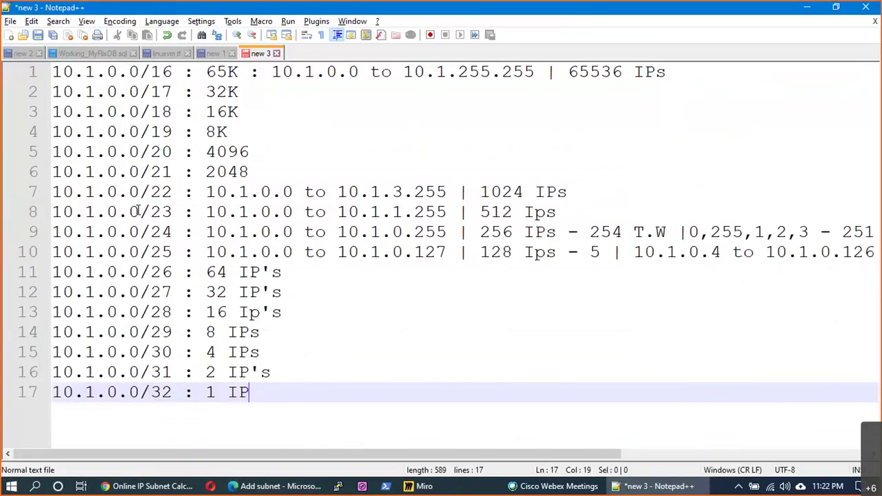
- Review the /24 notes: reserved addresses 0,255,1,2,3, 251 usable IPs, last 10.1.0.254
left_click(212, 232)
left_click_drag(211, 232, 668, 230)
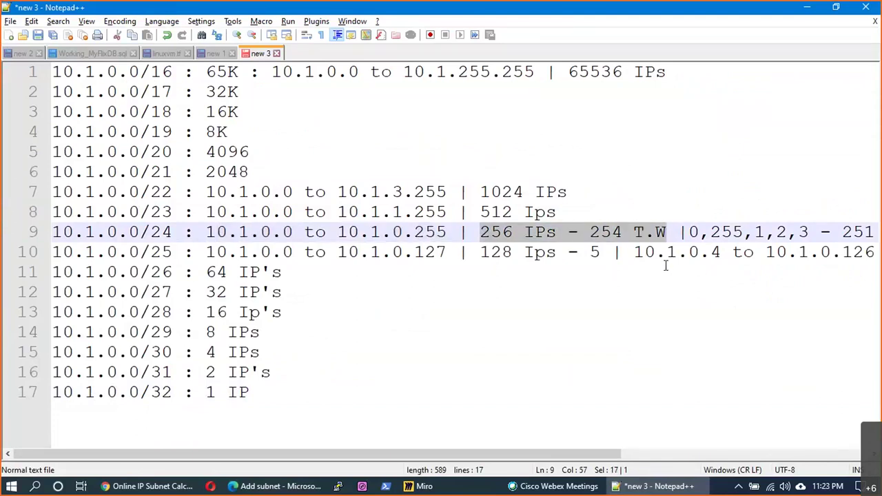
left_click_drag(586, 454, 870, 419)
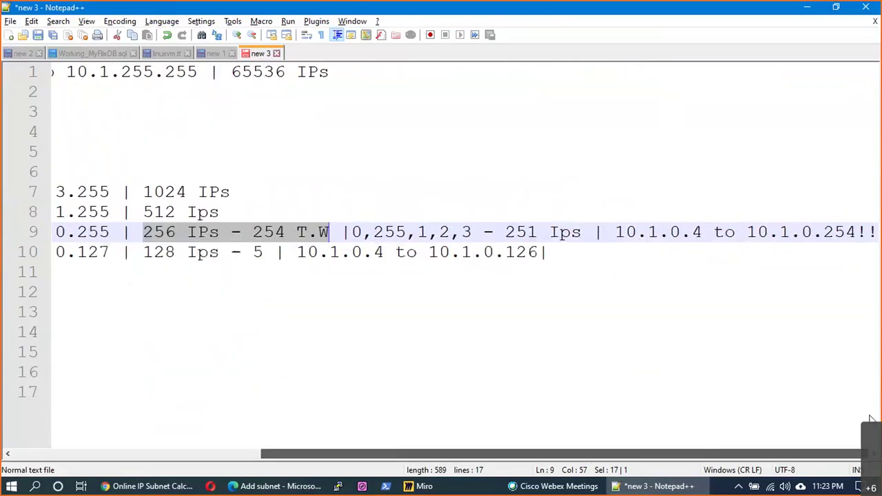
left_click(702, 237)
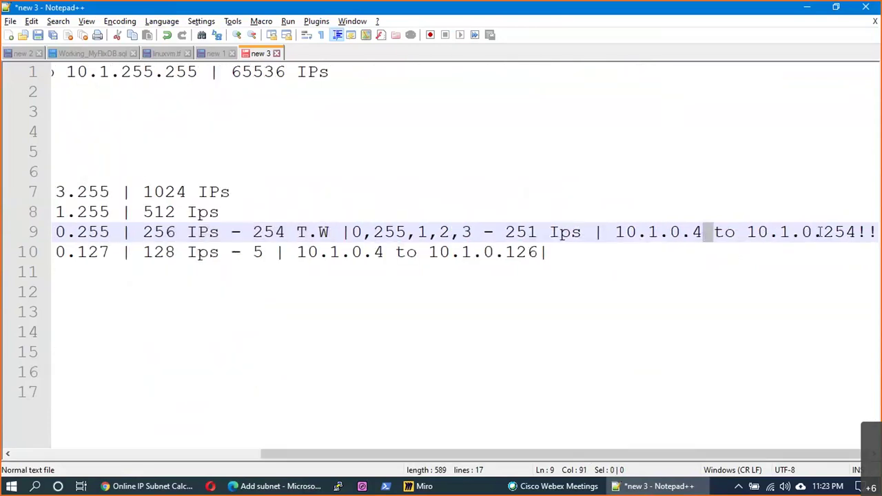
left_click(839, 234)
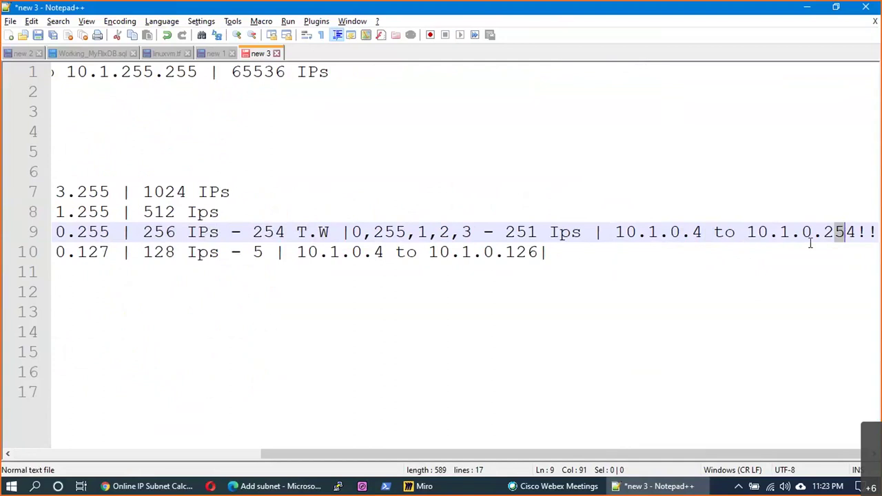
key("alt+Tab")
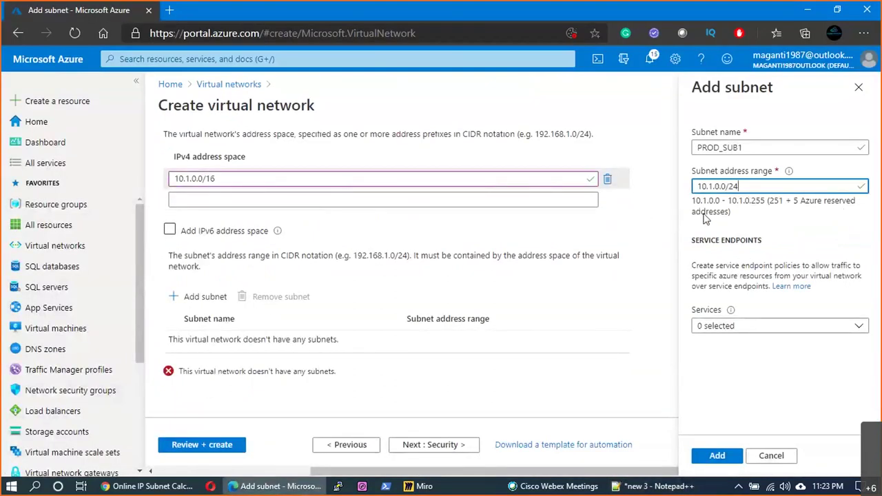
key("alt+Tab")
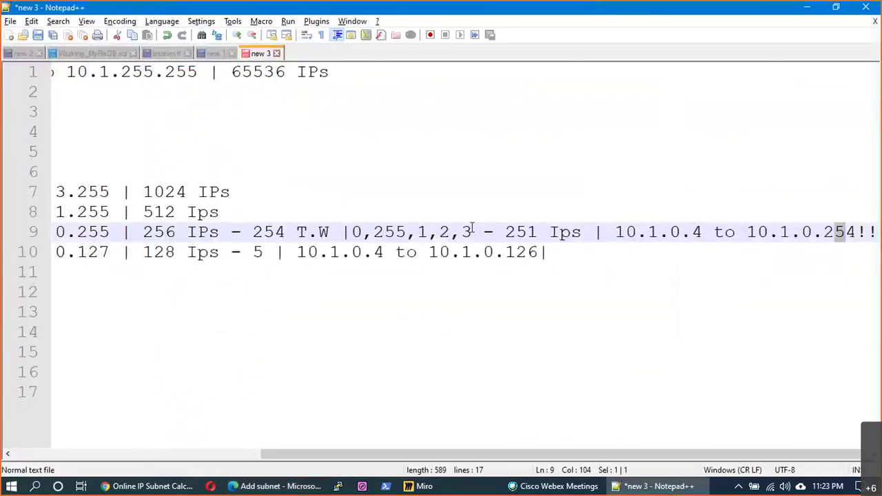
left_click_drag(472, 229, 355, 231)
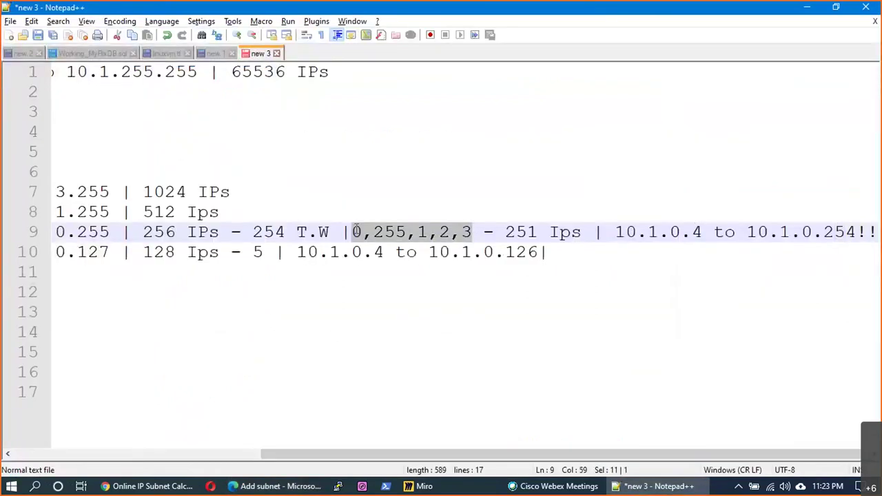
left_click_drag(505, 233, 851, 232)
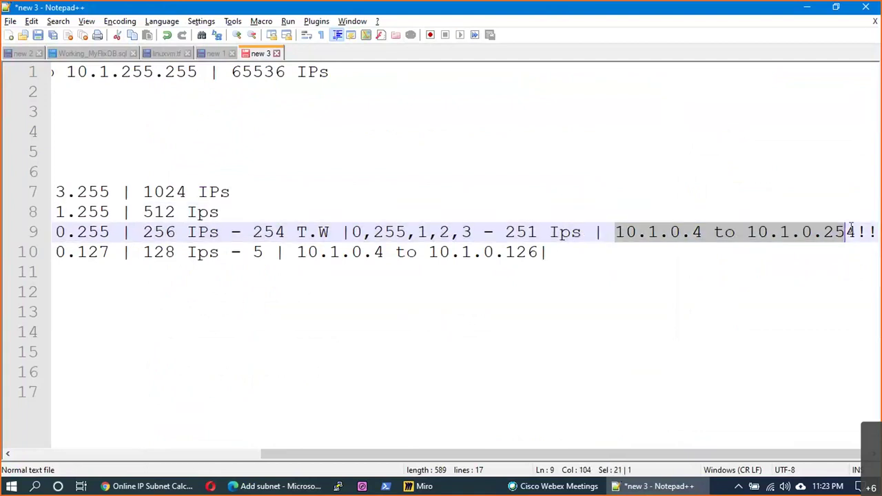
key("alt+Tab")
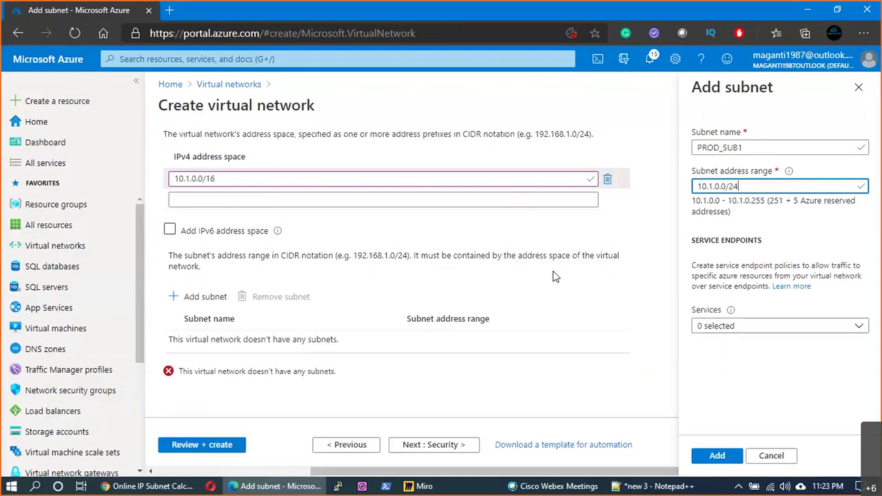
- Pan the Miro board to empty space beside the notes
left_click(441, 484)
left_click_drag(791, 328, 468, 311)
left_click_drag(496, 158, 300, 154)
left_click(22, 230)
left_click(63, 189)
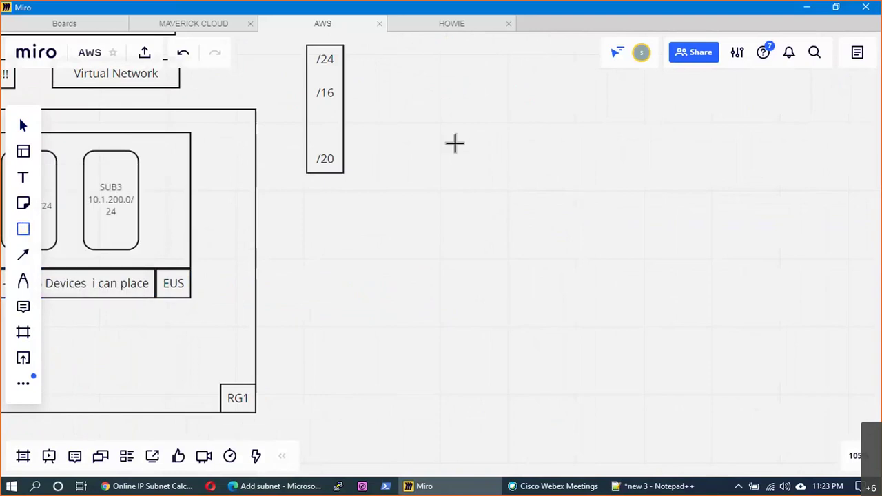
- Draw a tall rectangle divided into three bands by two horizontal lines
mouse_move(455, 143)
left_mouse_down()
mouse_move(549, 334)
mouse_move(541, 378)
mouse_move(578, 370)
left_mouse_up()
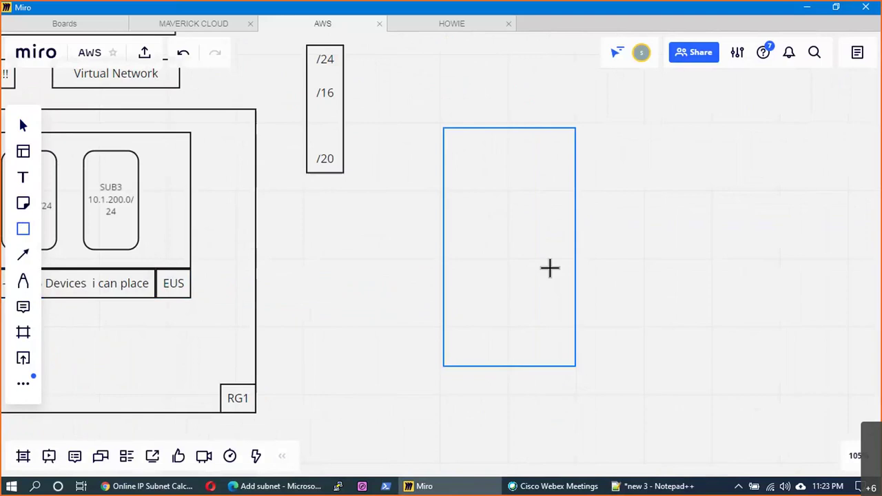
left_click(22, 228)
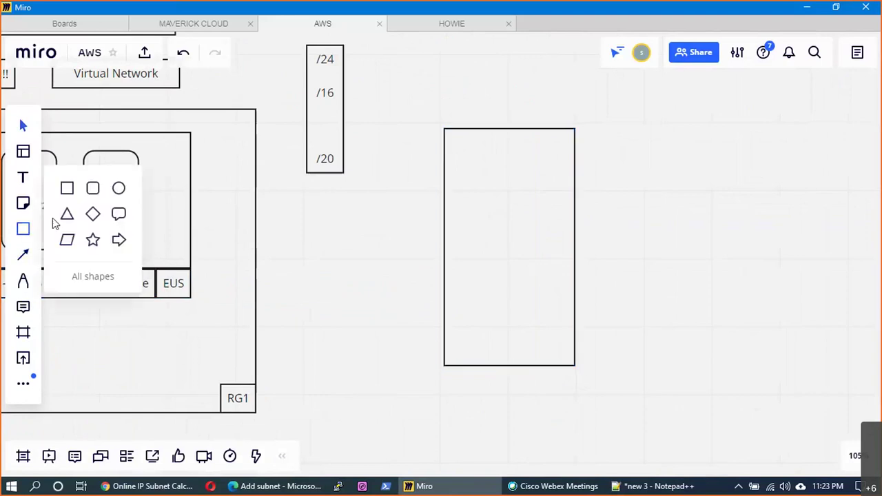
left_click(23, 284)
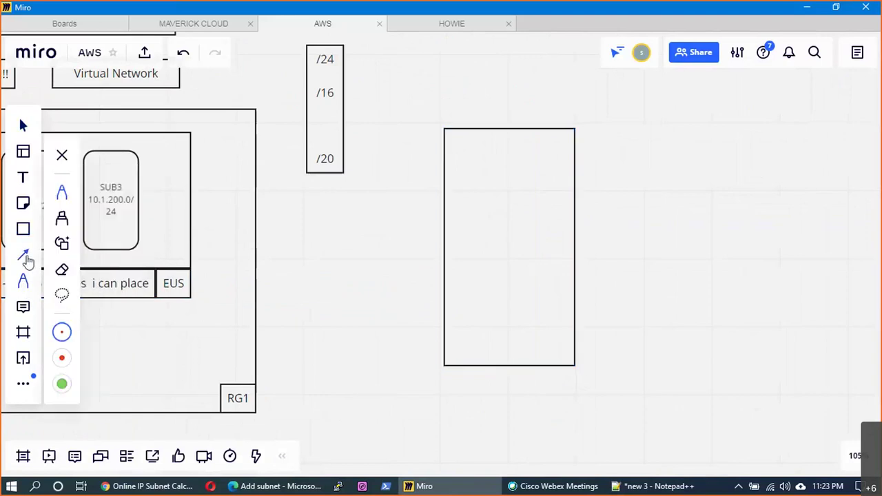
left_click(24, 257)
left_click(64, 234)
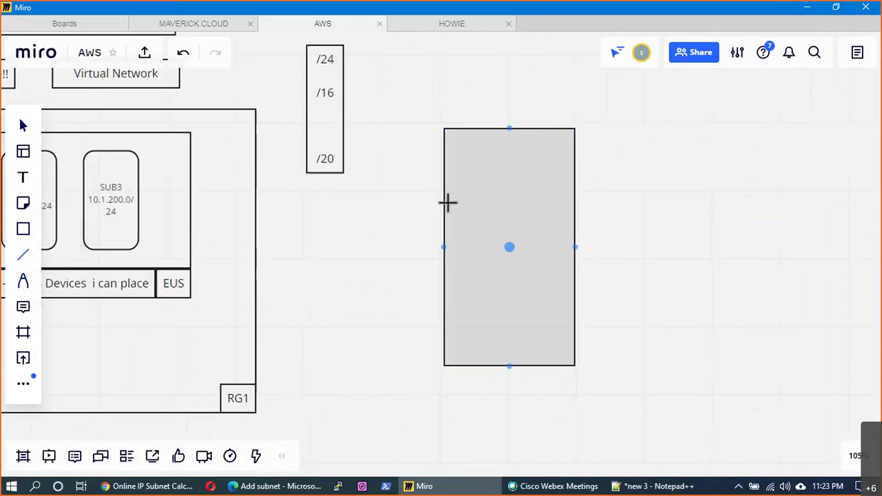
left_click_drag(447, 201, 574, 199)
left_click(389, 290)
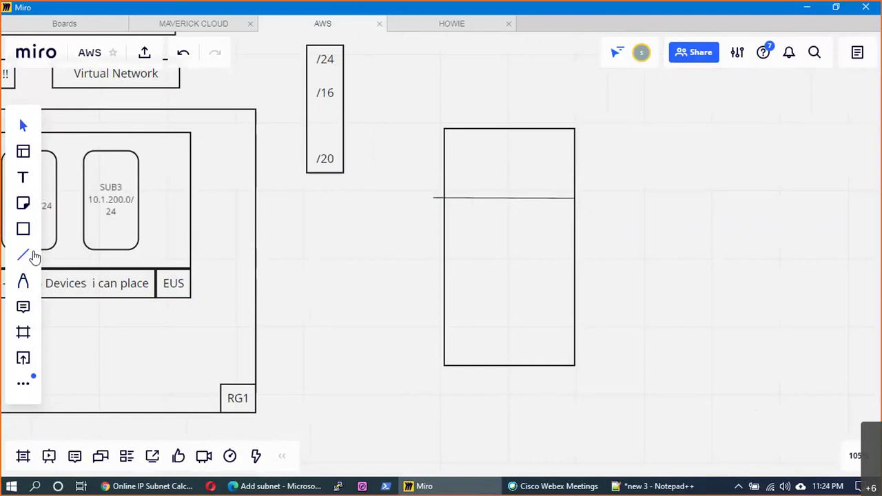
left_click(32, 254)
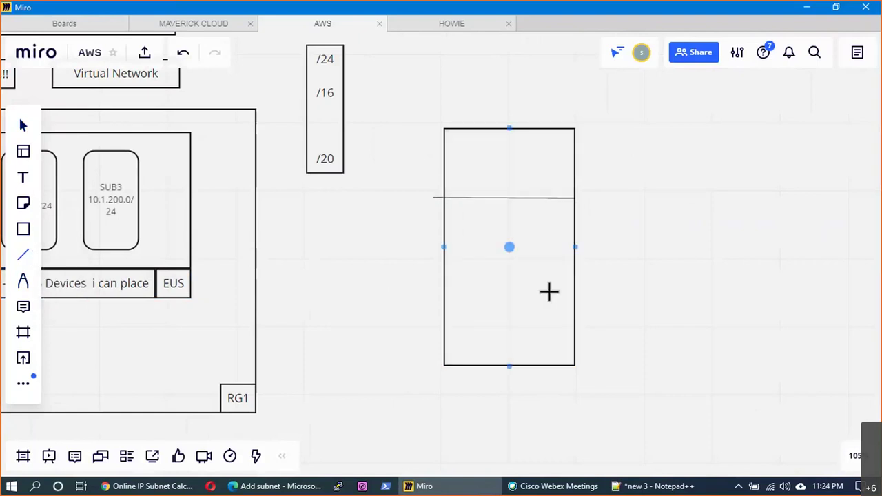
left_click_drag(435, 286, 579, 294)
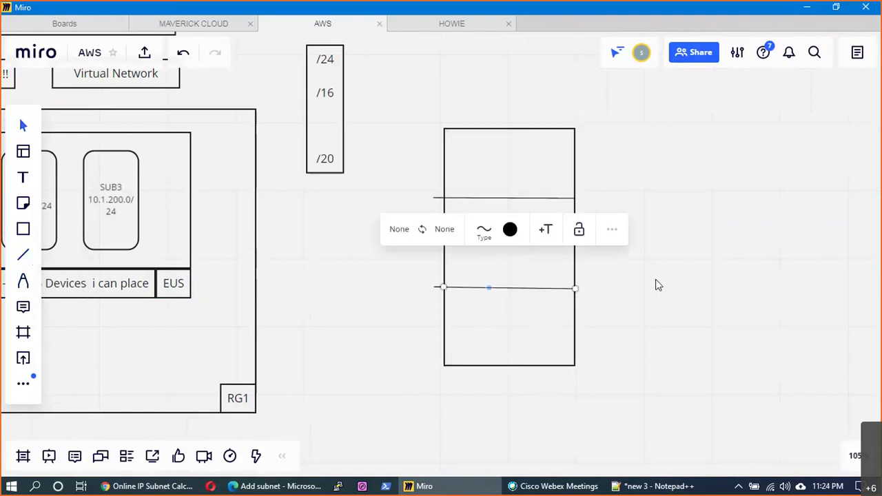
- Add a WEB / APP / DB label column along the rectangle's right side
key("t")
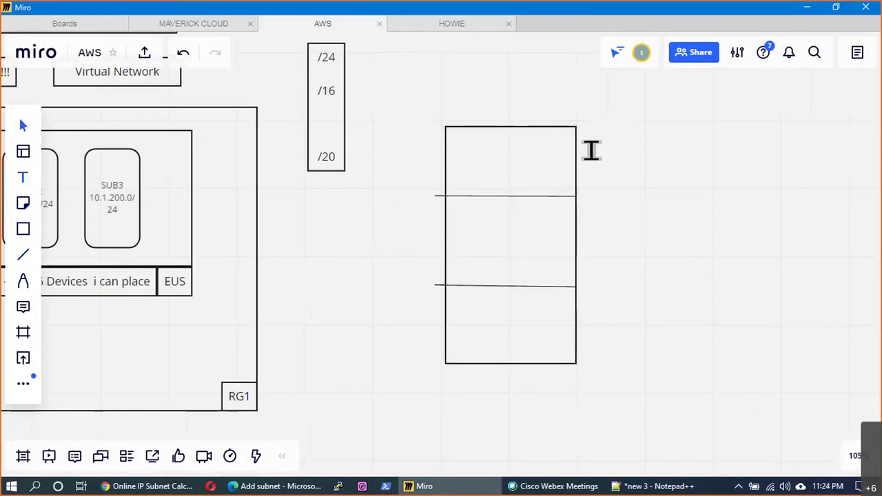
type("WE")
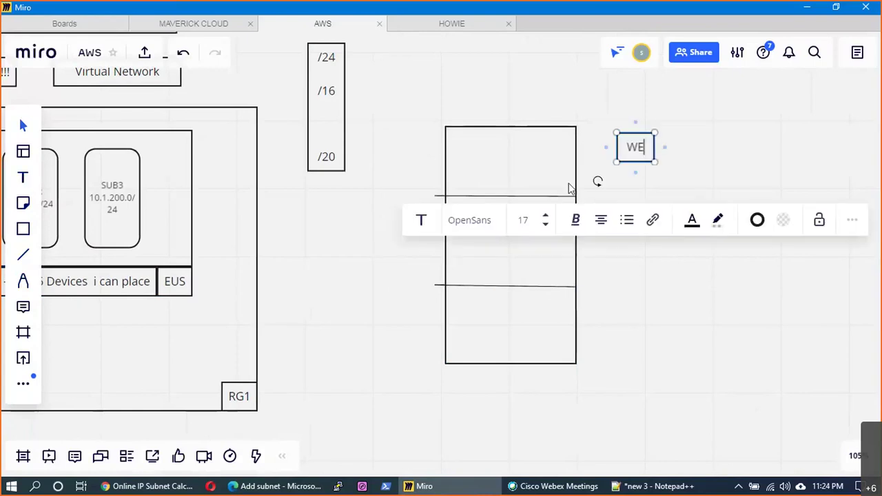
type("B")
key("Return")
key("Return")
key("Return")
key("Return")
key("Return")
key("Return")
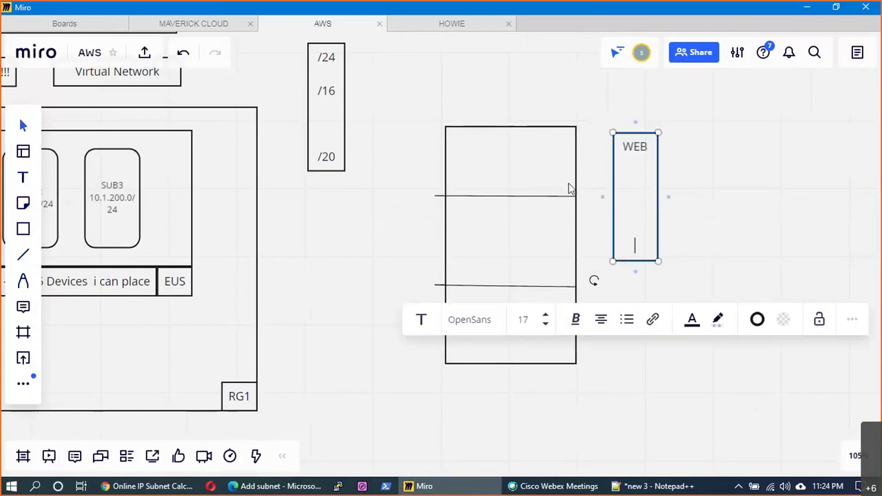
type("APPP")
key("BackSpace")
key("Return")
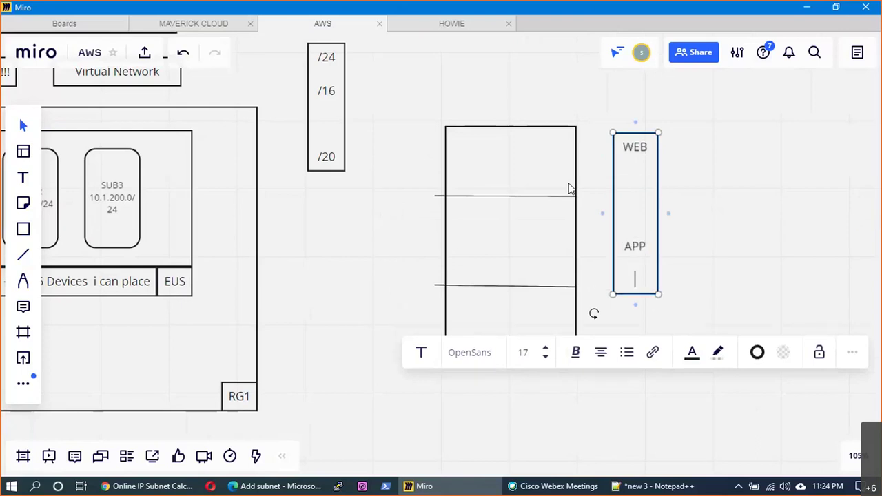
key("Return")
key("Return")
key("Return")
key("Return")
type("DB")
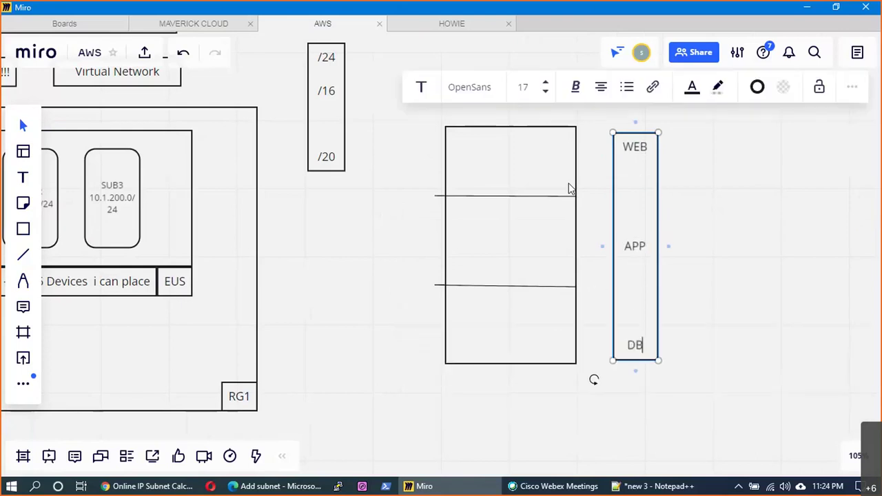
key("Escape")
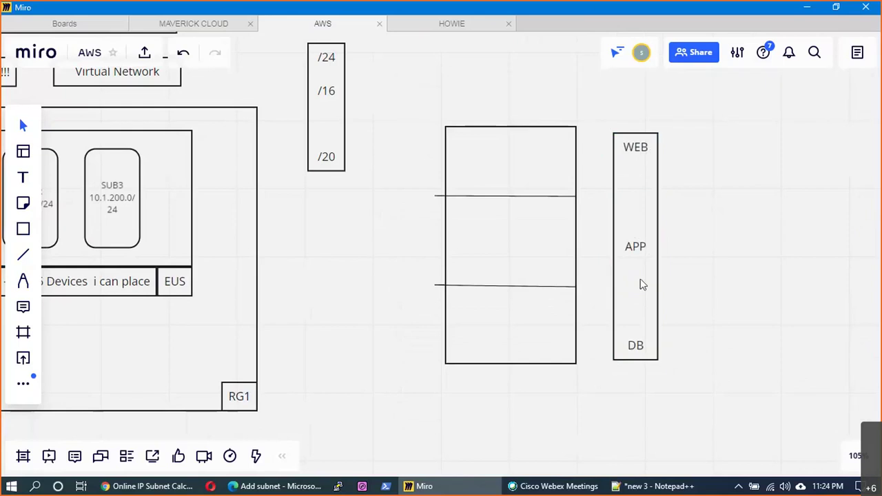
left_click_drag(641, 284, 588, 292)
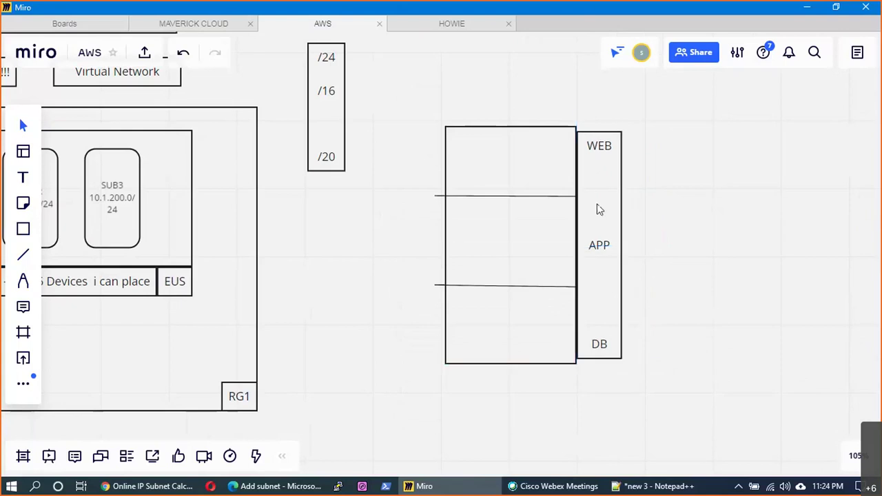
- Extend the upper and lower dividing lines across the label column
left_click_drag(573, 198, 620, 197)
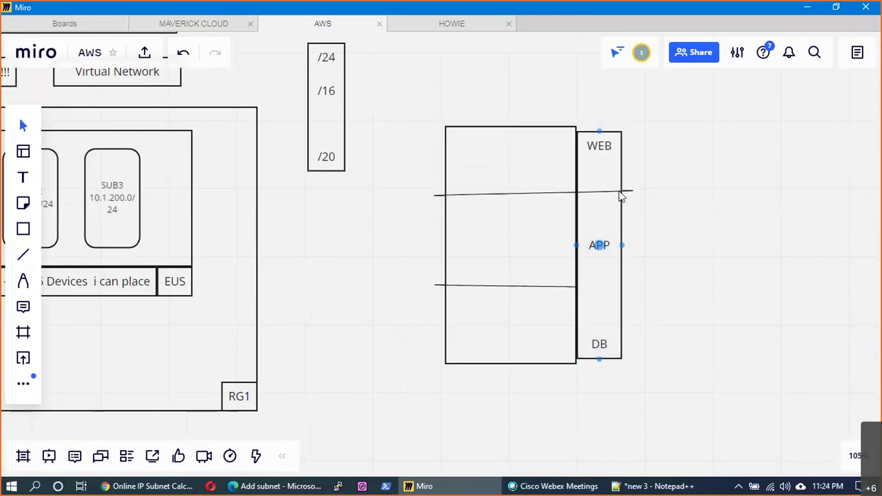
left_click(545, 288)
left_click_drag(578, 290, 622, 288)
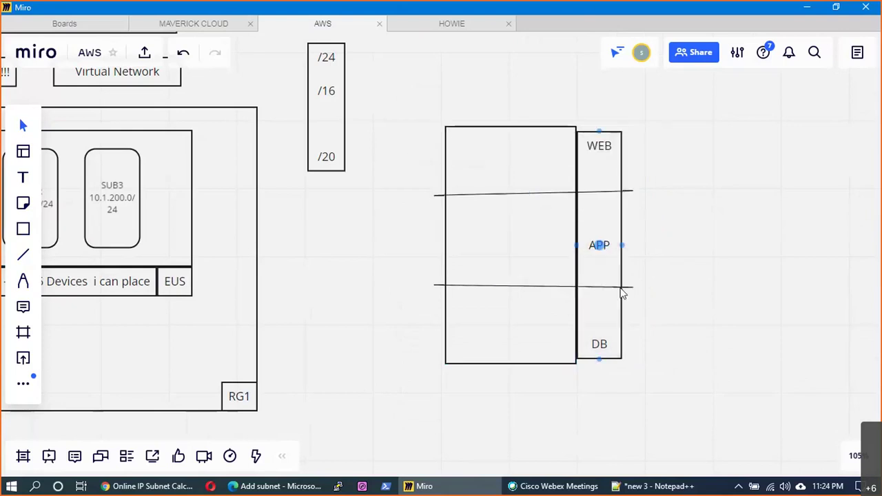
left_click(311, 175)
- Draw a small circle in the top of the large box and place a copy beside it
left_click(25, 233)
left_click_drag(482, 143, 518, 174)
left_click(734, 237)
key("ctrl+v")
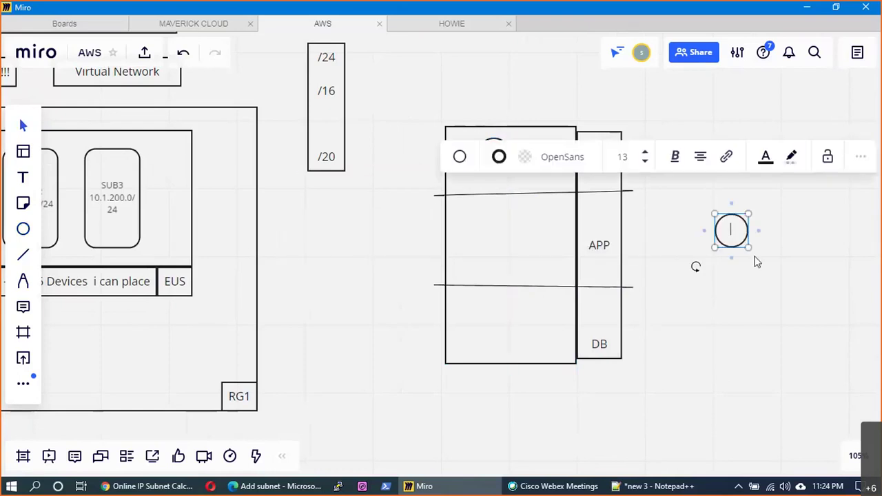
left_click_drag(731, 234, 553, 168)
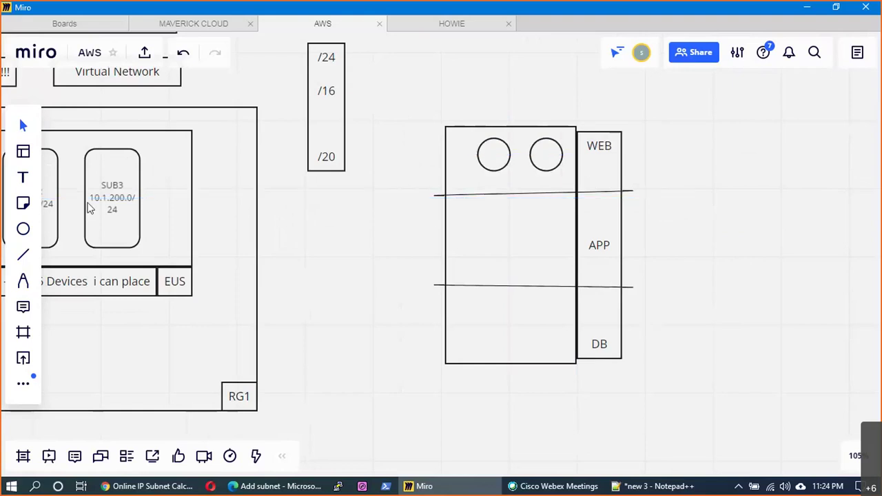
- Draw an arrow line down to the large box's top edge
left_click(23, 259)
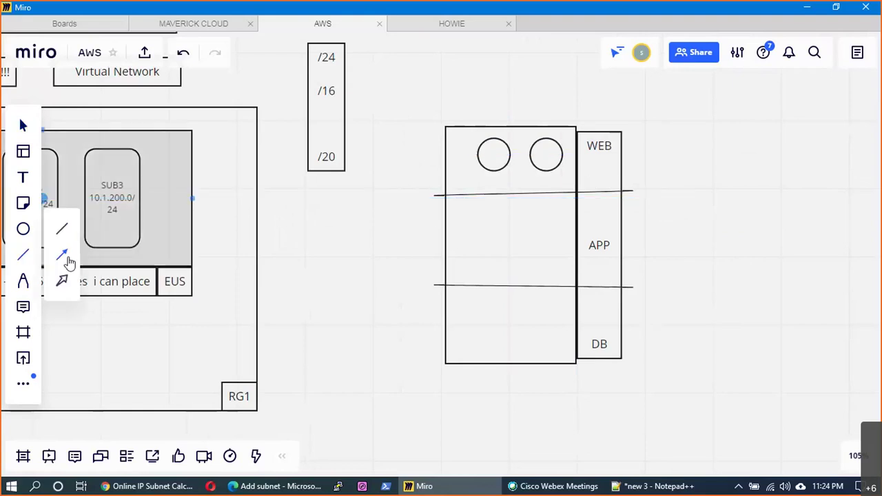
left_click(66, 257)
mouse_move(467, 69)
left_mouse_down()
mouse_move(526, 111)
mouse_move(511, 126)
left_mouse_up()
left_click(385, 66)
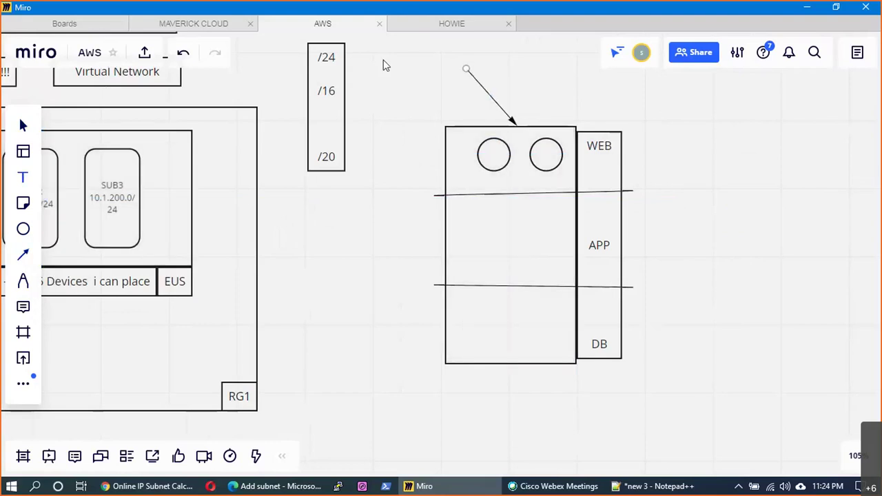
double_click(436, 84)
type("www")
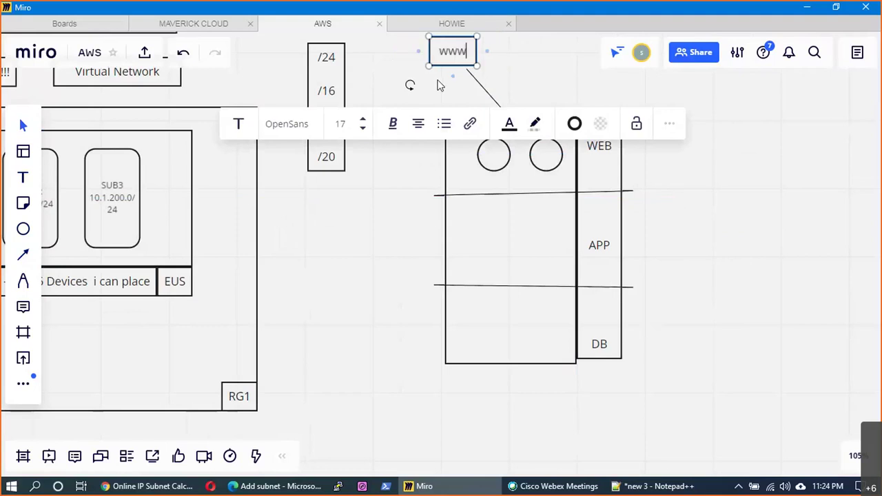
key("BackSpace")
type("w.maverick")
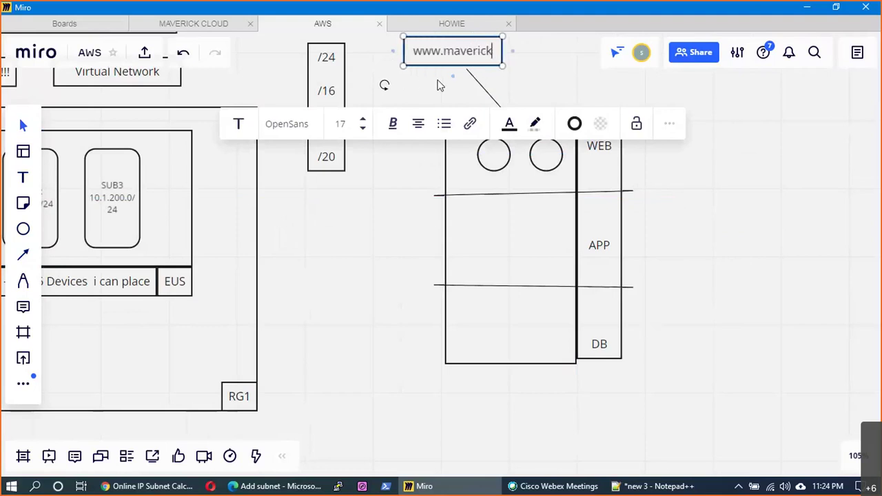
type("cloud.co.i")
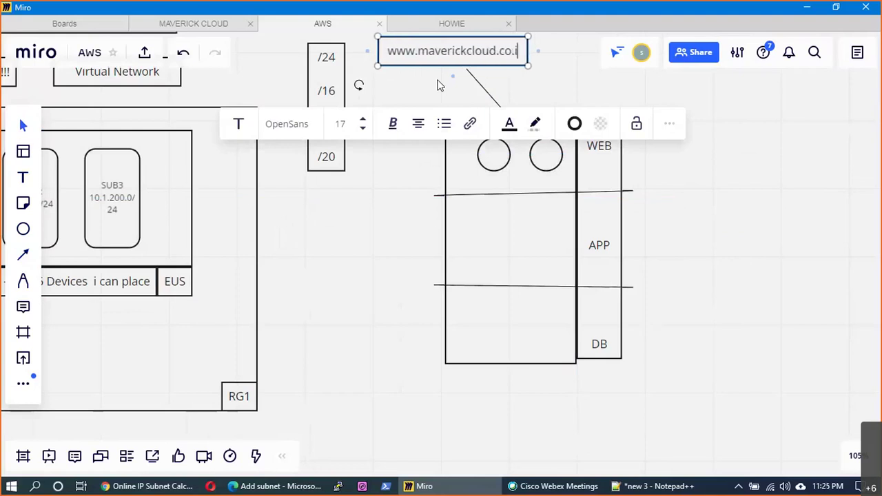
type("n")
left_click(641, 96)
mouse_move(493, 58)
left_mouse_down()
mouse_move(507, 57)
mouse_move(486, 89)
mouse_move(490, 150)
left_mouse_up()
key("p")
- Draw red pen strokes from the URL to the left circle, plus a red arrow into APP
left_click_drag(505, 120, 536, 147)
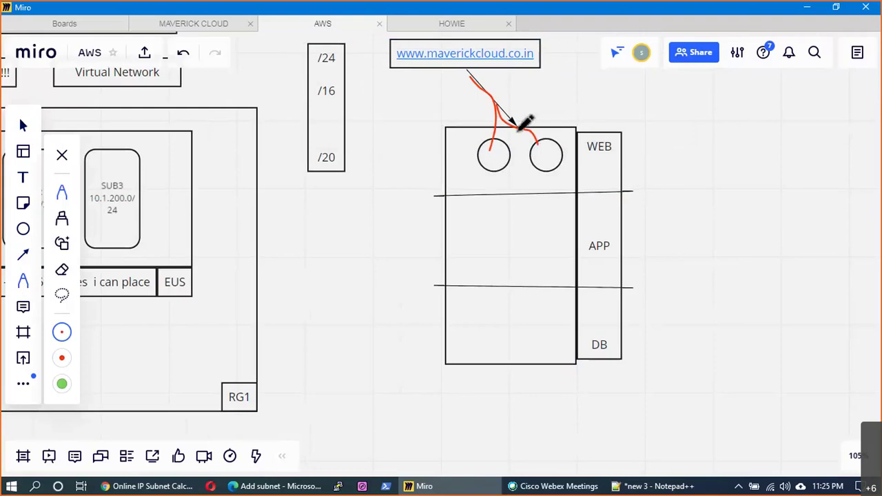
mouse_move(544, 53)
left_mouse_down()
mouse_move(559, 46)
mouse_move(633, 102)
left_mouse_up()
left_click_drag(696, 108, 715, 100)
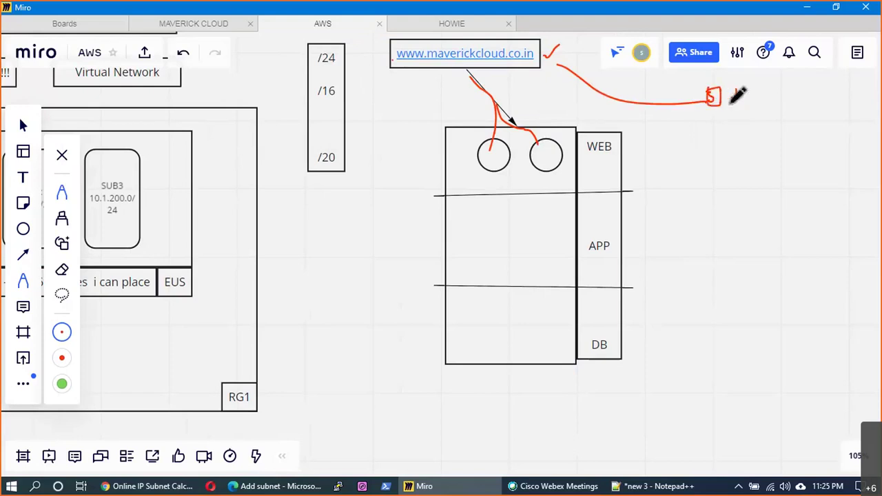
left_click(490, 159)
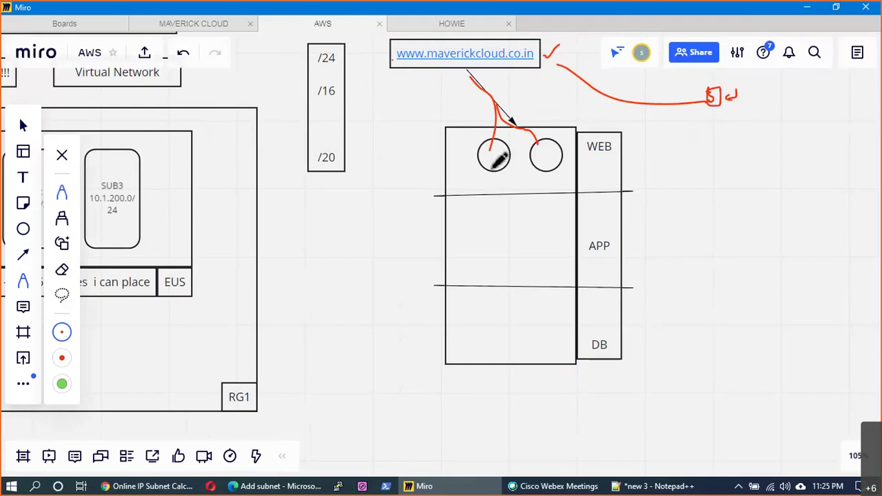
mouse_move(499, 171)
left_mouse_down()
mouse_move(497, 213)
mouse_move(503, 201)
left_mouse_up()
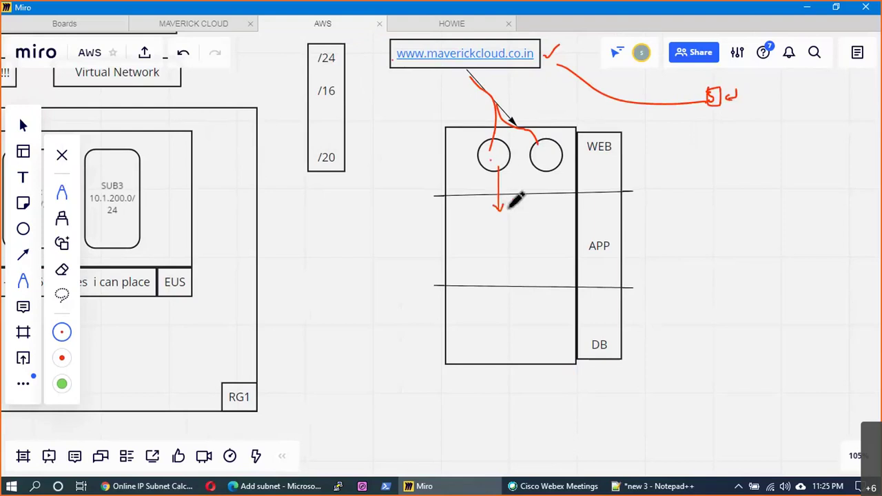
- Realign the large tier box and the WEB/APP/DB label column
left_click(21, 227)
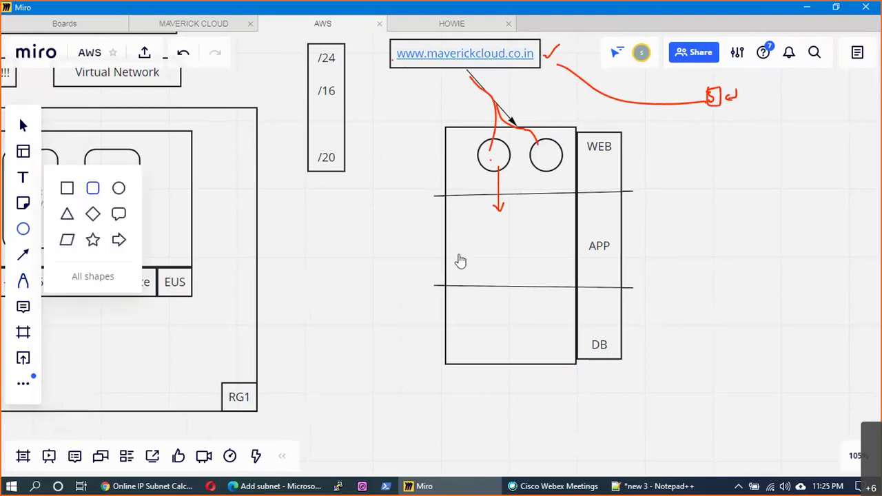
key("Escape")
left_click_drag(510, 244, 539, 261)
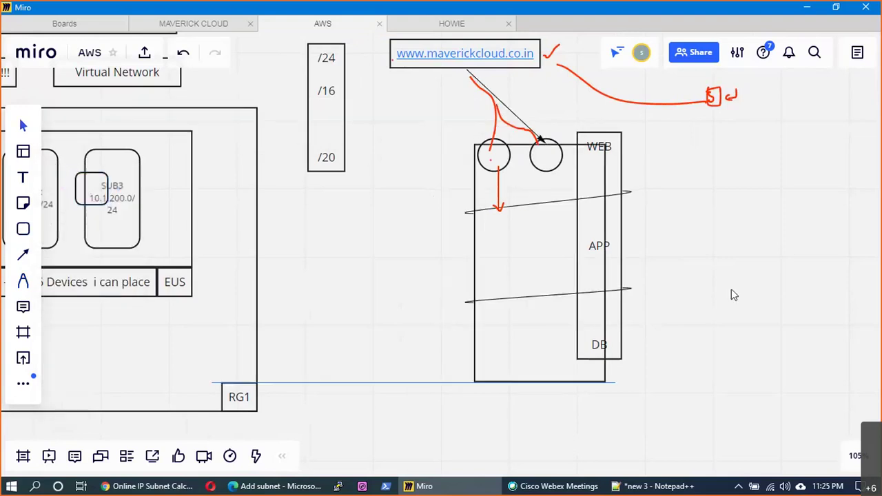
left_click_drag(599, 343, 638, 363)
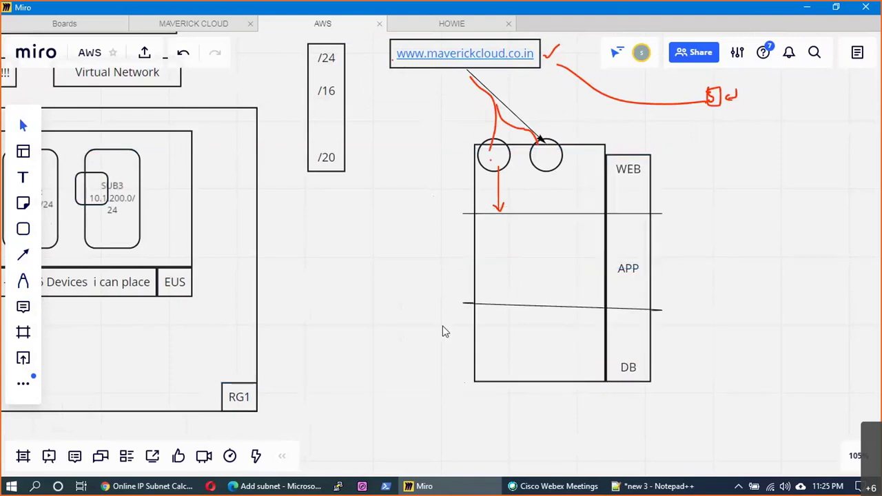
left_click_drag(541, 290, 516, 292)
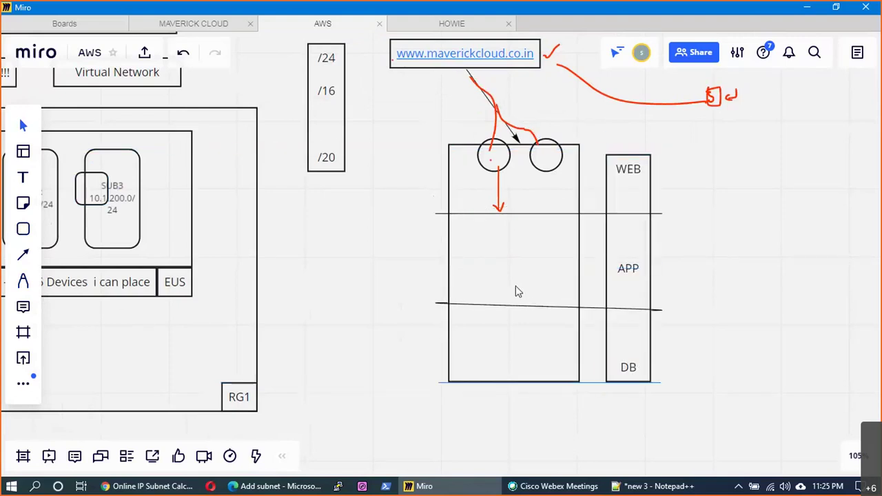
left_click_drag(631, 303, 590, 300)
left_click_drag(475, 287, 482, 267)
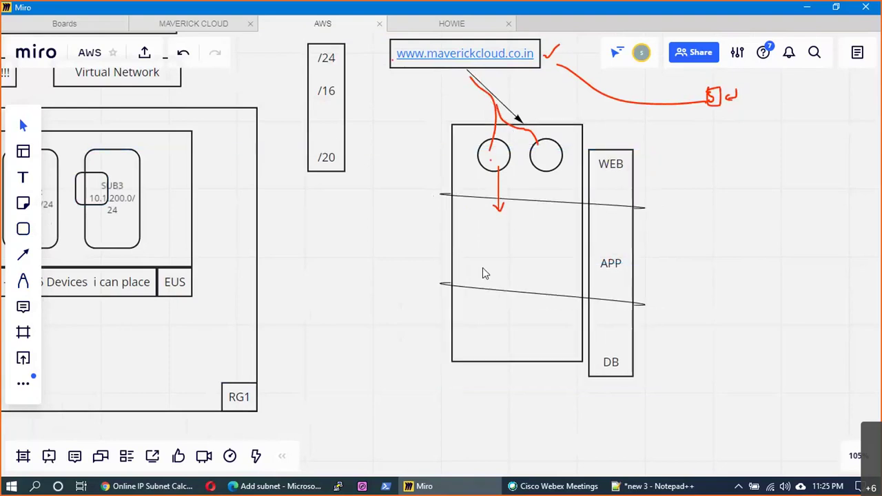
left_click(23, 229)
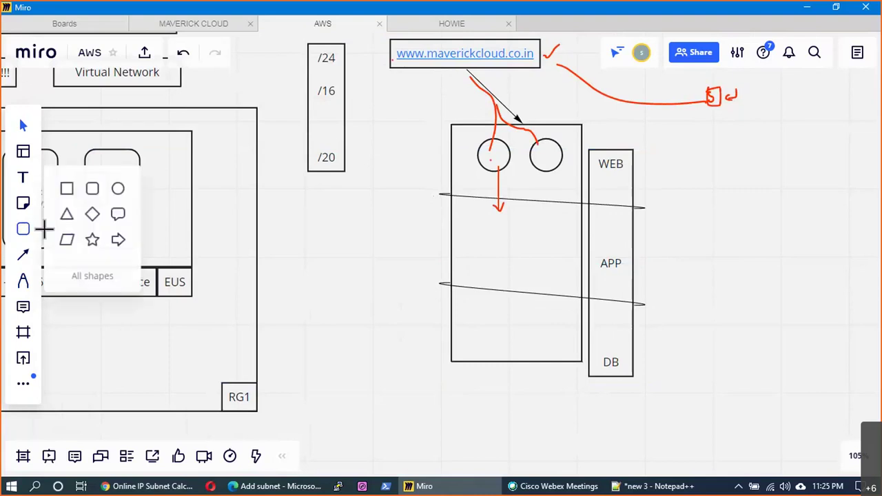
- Add two ellipses in the APP tier and a red arrow from the right WEB circle to them
left_click(118, 188)
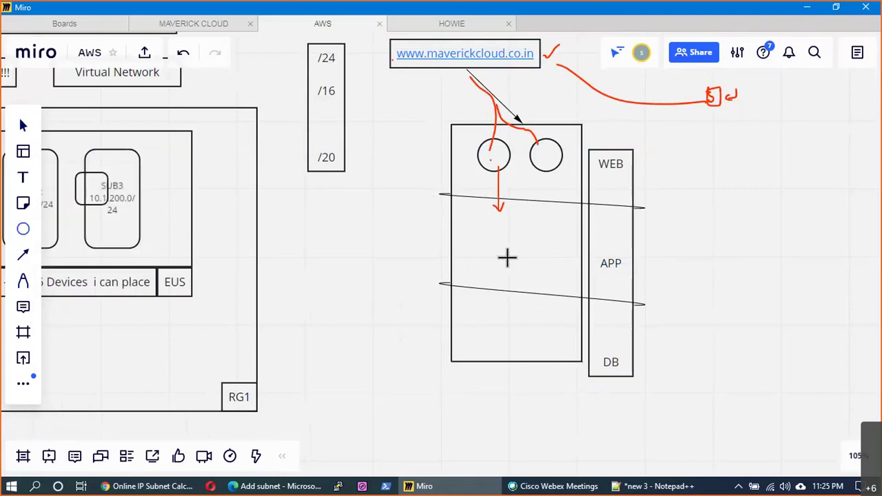
left_click_drag(507, 258, 467, 228)
left_click(687, 257)
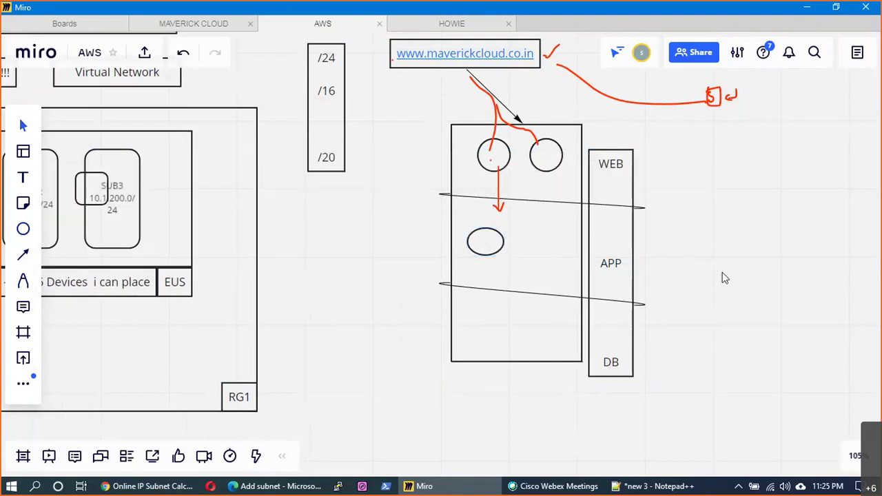
key("ctrl+v")
left_click(707, 256)
left_click_drag(683, 261, 556, 254)
key("p")
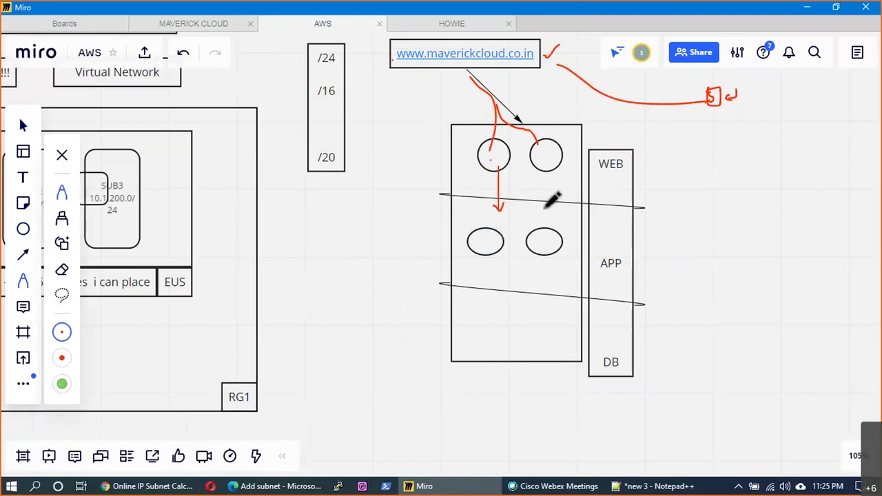
mouse_move(546, 172)
left_mouse_down()
mouse_move(542, 222)
mouse_move(546, 212)
left_mouse_up()
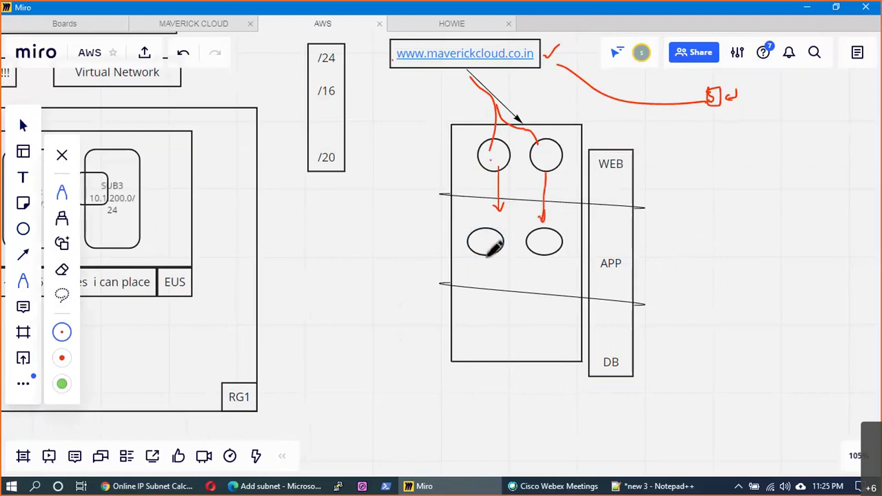
- Add two ellipses in the DB tier with red arrows from both APP ellipses down to them
left_click(23, 230)
left_click(117, 190)
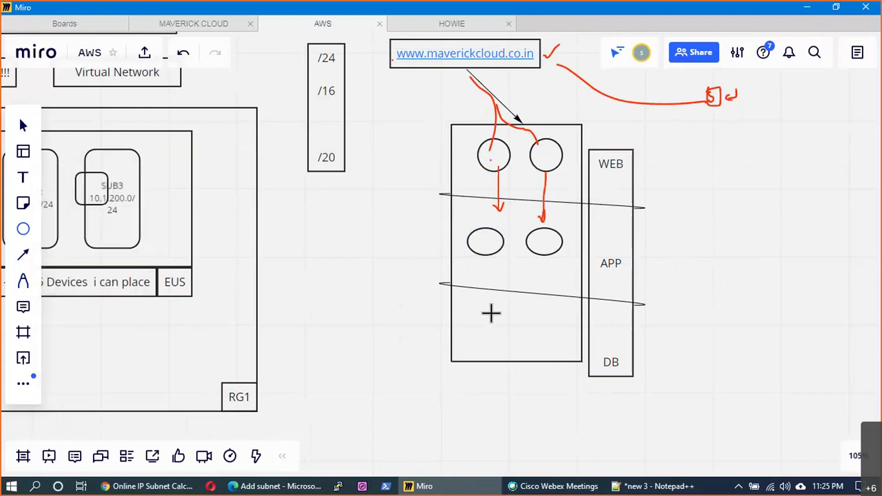
left_click_drag(490, 313, 520, 350)
key("ctrl+v")
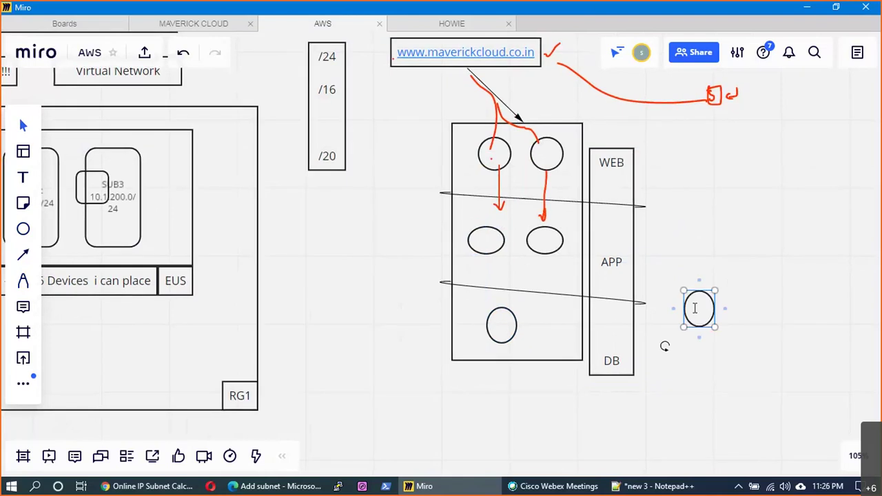
double_click(694, 308)
left_click(751, 354)
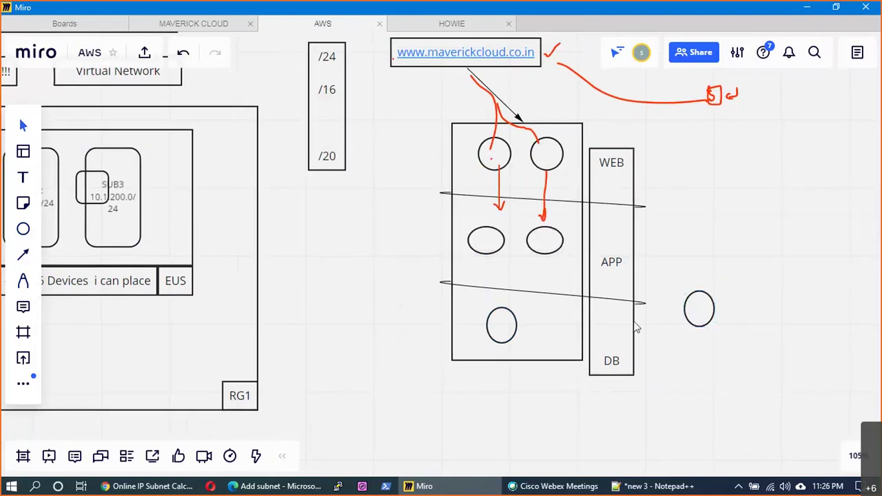
left_click_drag(711, 323, 560, 341)
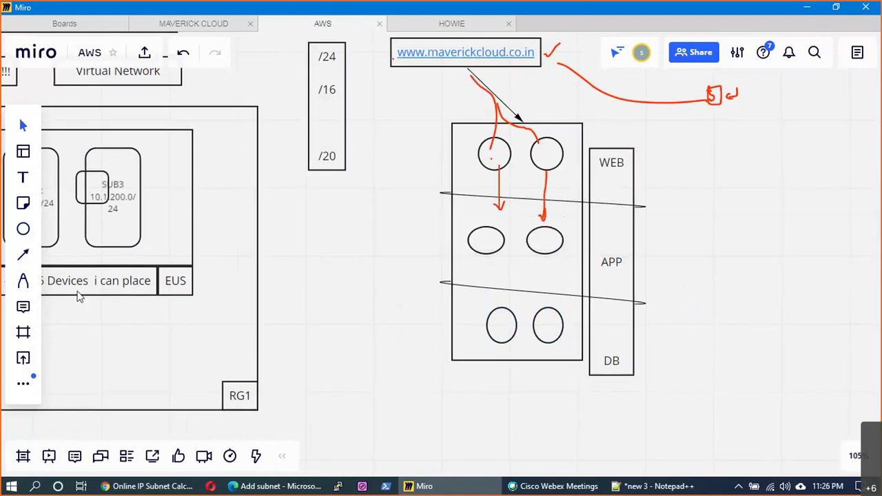
key("p")
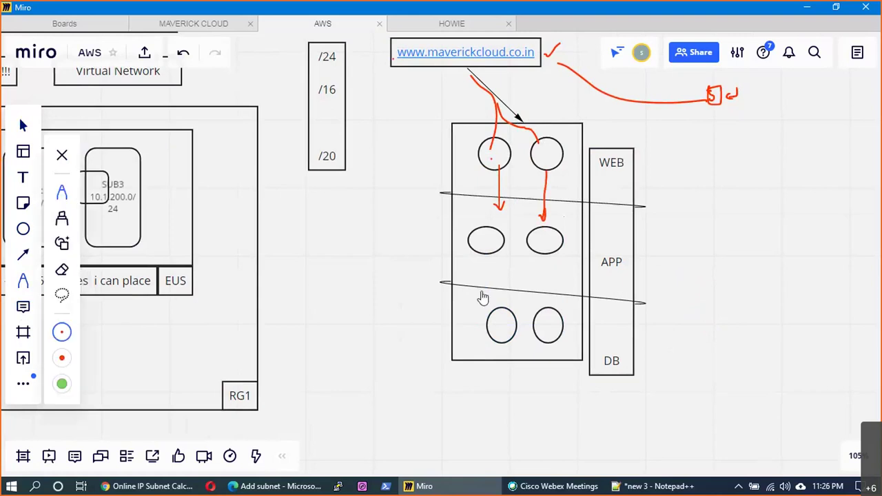
left_click_drag(493, 259, 502, 302)
mouse_move(543, 260)
left_mouse_down()
mouse_move(550, 306)
mouse_move(556, 300)
left_mouse_up()
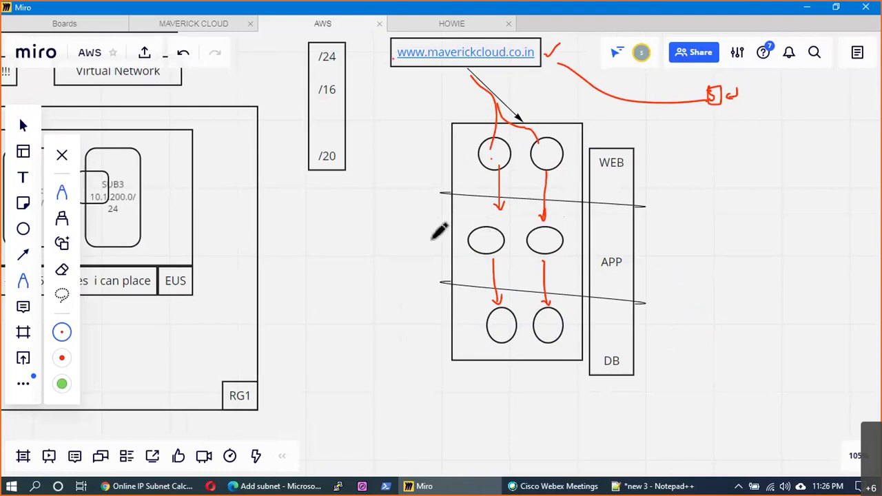
- Switch the pen to yellow and sketch trial flow strokes, then undo them
left_click(56, 330)
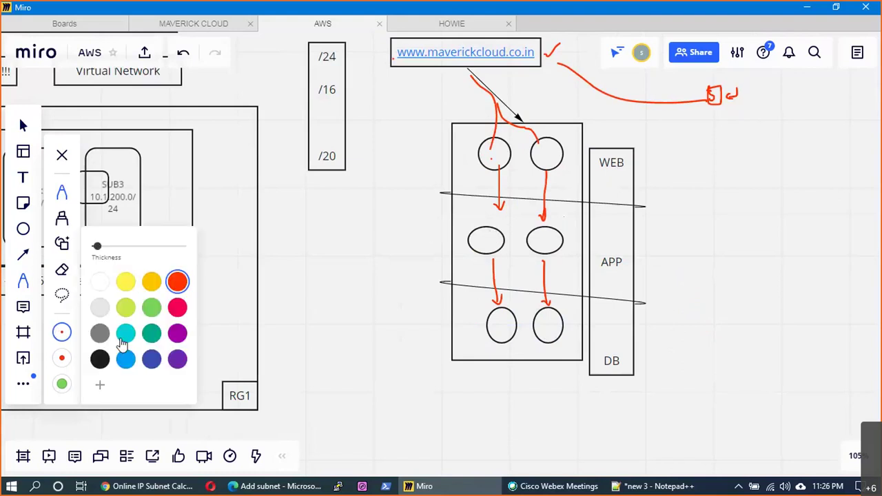
left_click(177, 281)
mouse_move(491, 154)
left_mouse_down()
mouse_move(408, 172)
mouse_move(473, 317)
left_mouse_up()
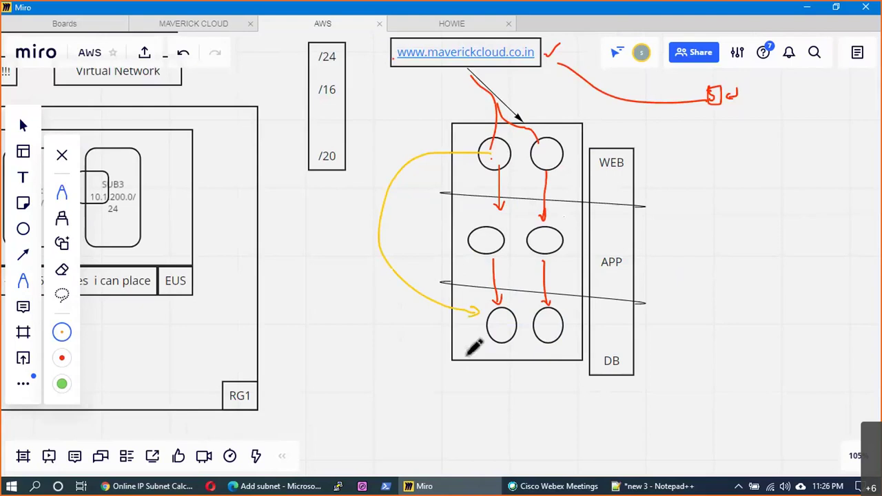
left_click(497, 158)
left_click(501, 328)
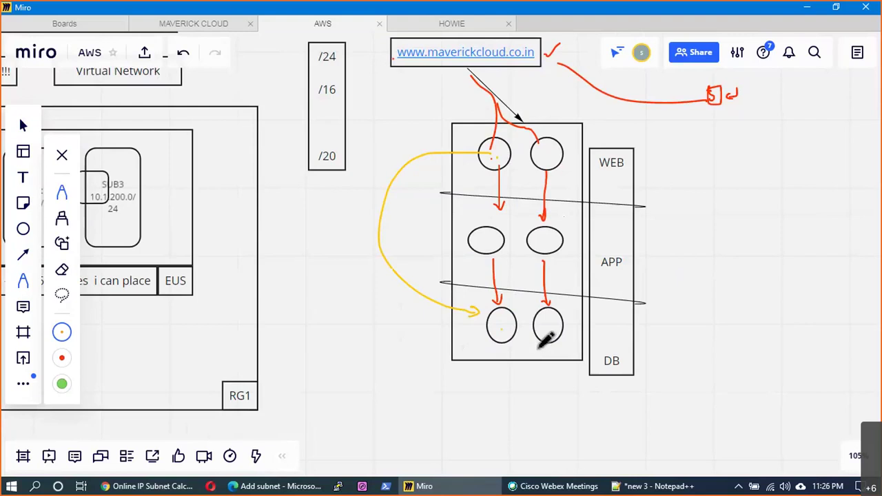
key("ctrl+z")
key("ctrl+z")
key("ctrl+z")
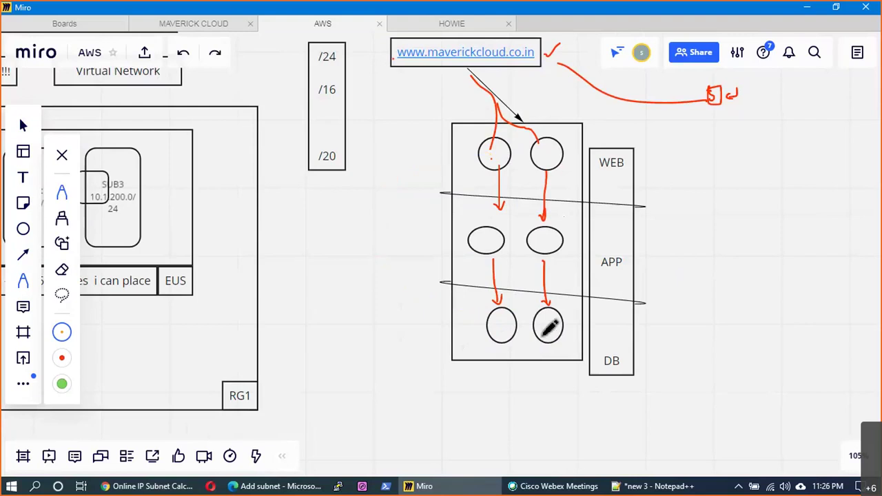
mouse_move(447, 59)
left_mouse_down()
mouse_move(448, 243)
mouse_move(466, 240)
mouse_move(460, 245)
left_mouse_up()
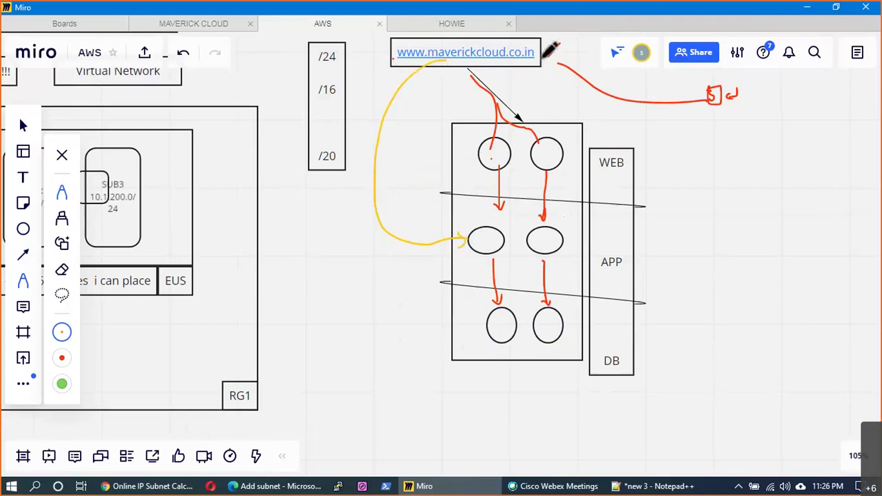
left_click_drag(553, 42, 547, 54)
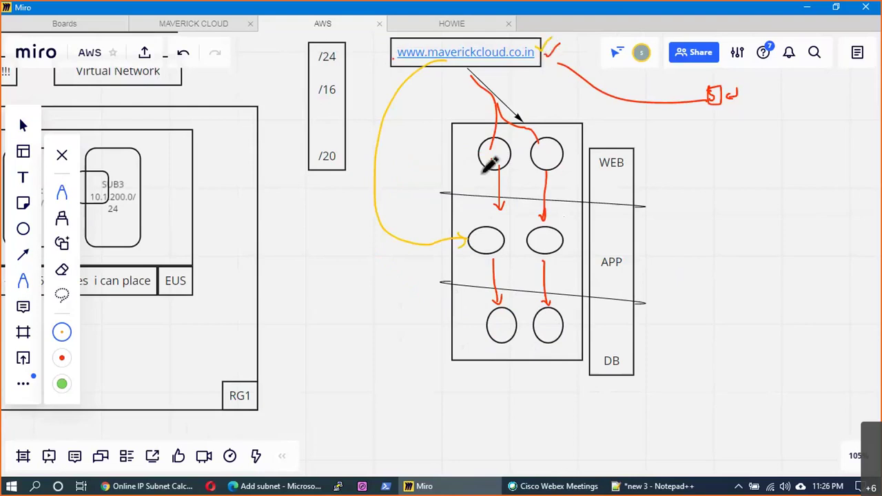
left_click_drag(485, 171, 552, 160)
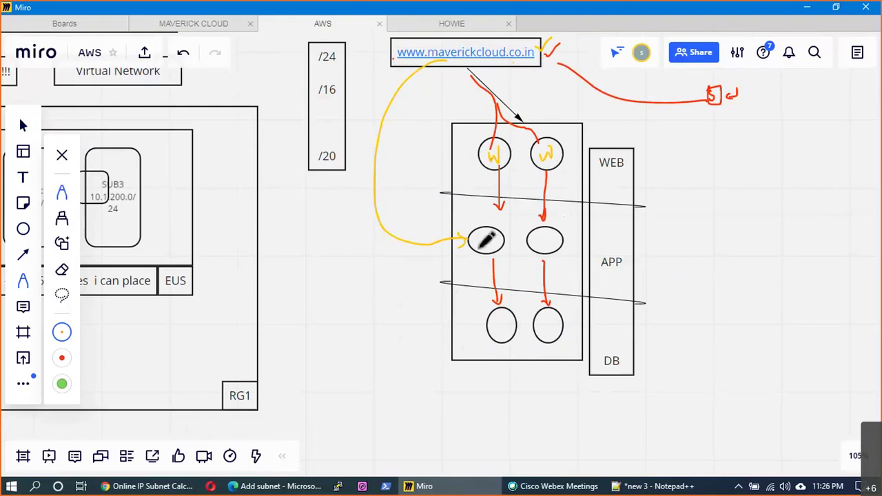
key("ctrl+z")
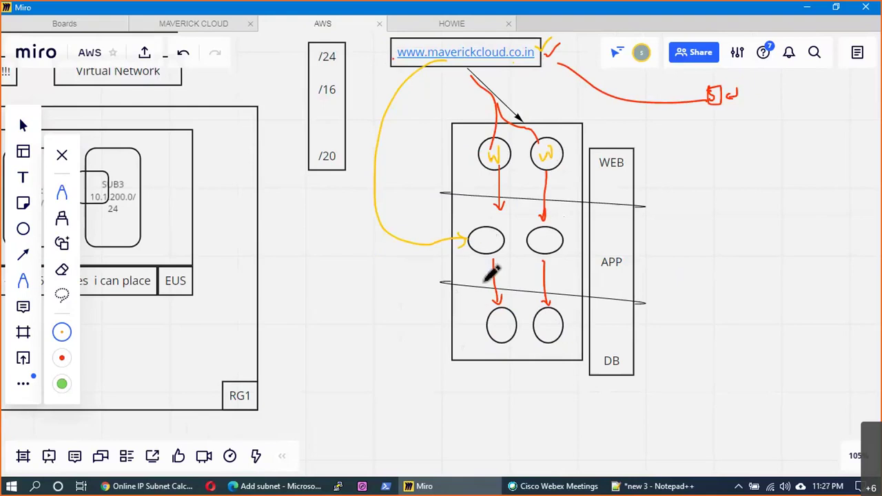
key("ctrl+z")
key("ctrl+z")
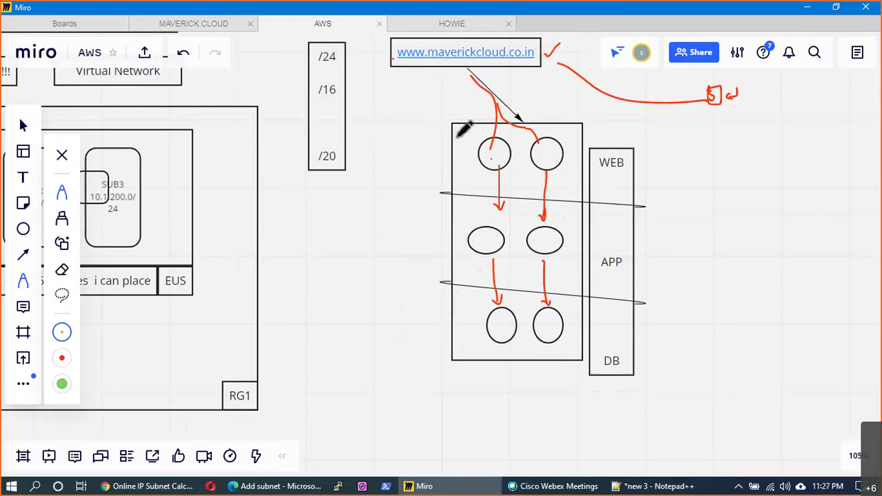
key("ctrl+z")
- Draw yellow flow lines linking the URL box, both WEB circles, the left APP oval and both DB ovals
left_click_drag(448, 68, 467, 138)
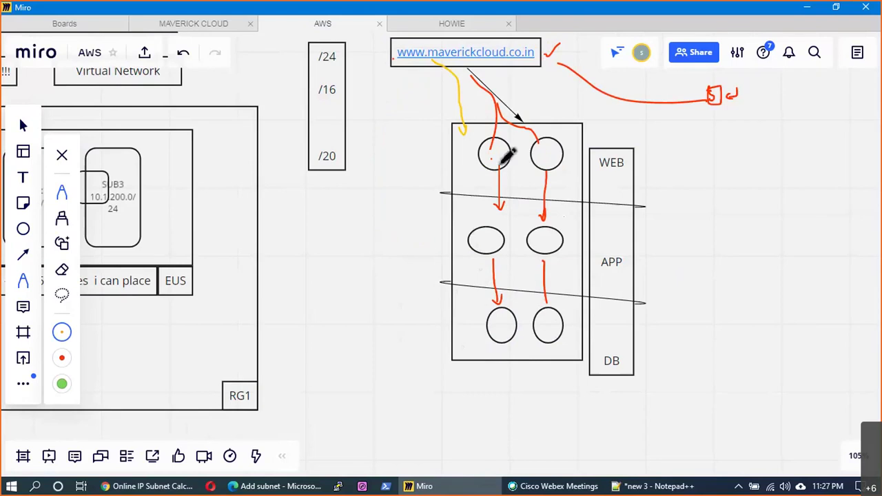
left_click_drag(490, 157, 555, 157)
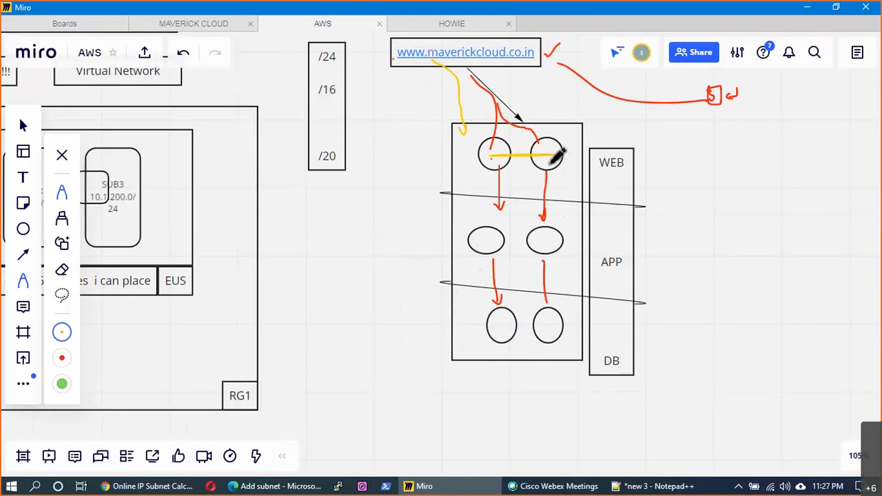
left_click_drag(494, 157, 495, 220)
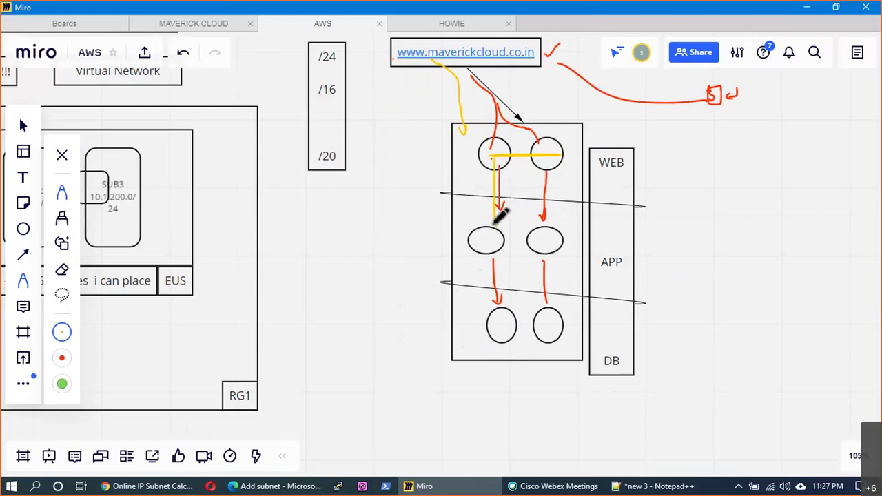
left_click_drag(553, 143, 529, 77)
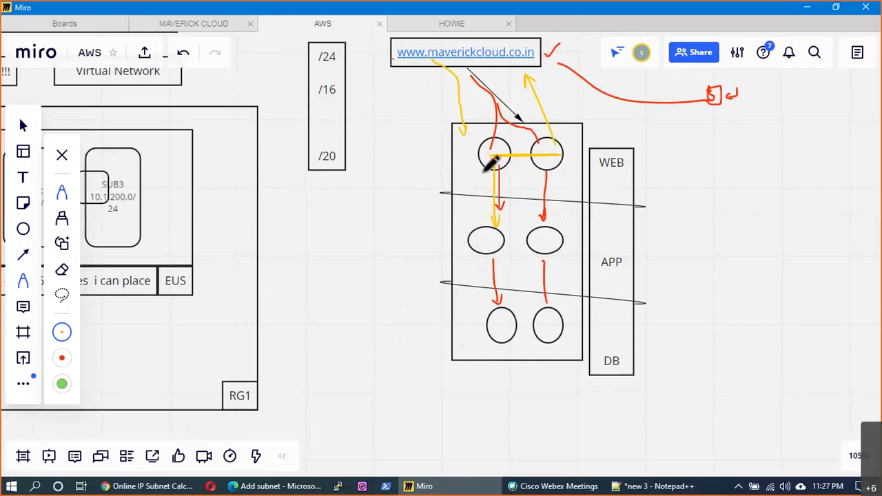
mouse_move(471, 156)
left_mouse_down()
mouse_move(391, 267)
mouse_move(474, 324)
left_mouse_up()
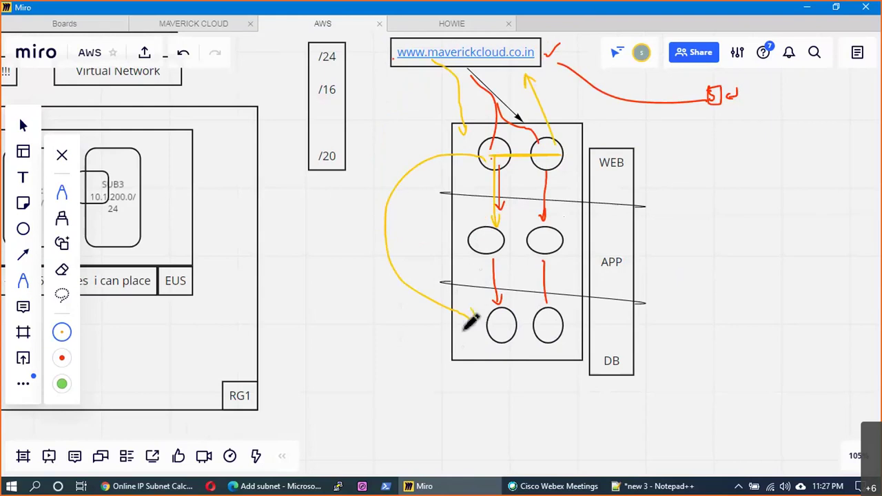
key("ctrl+z")
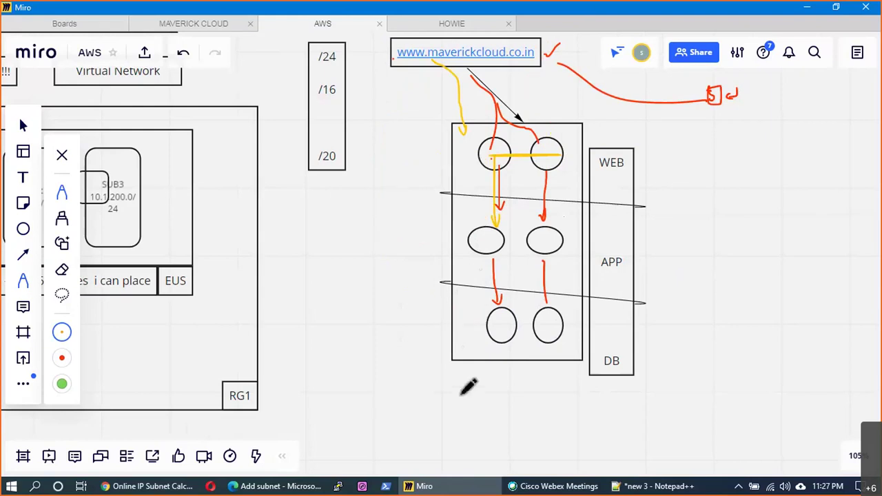
mouse_move(501, 236)
left_mouse_down()
mouse_move(483, 256)
mouse_move(504, 238)
mouse_move(515, 180)
left_mouse_up()
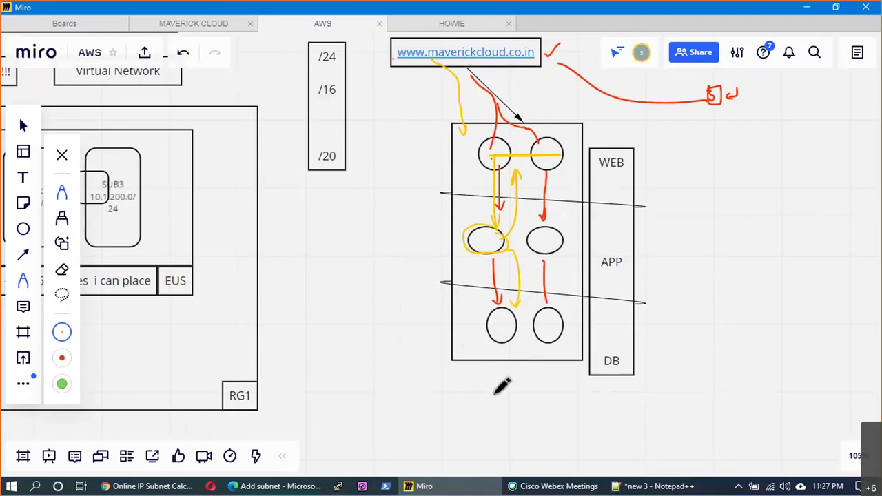
left_click_drag(616, 257, 662, 252)
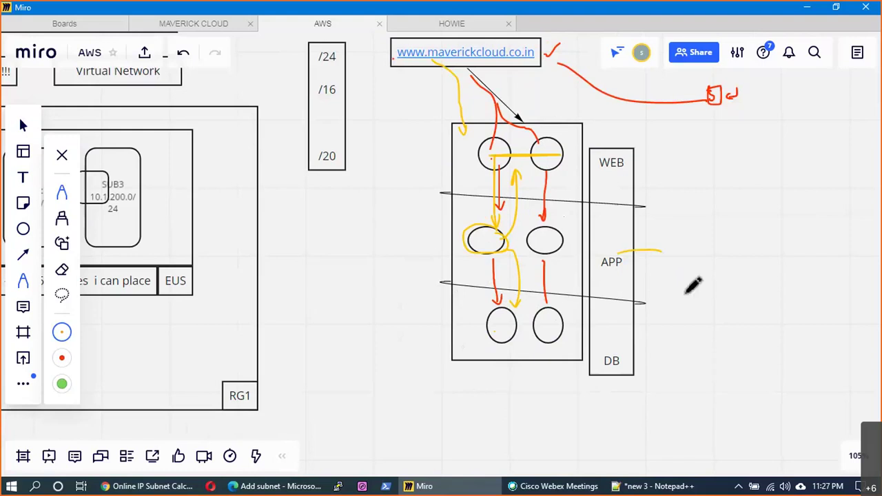
left_click_drag(686, 292, 584, 329)
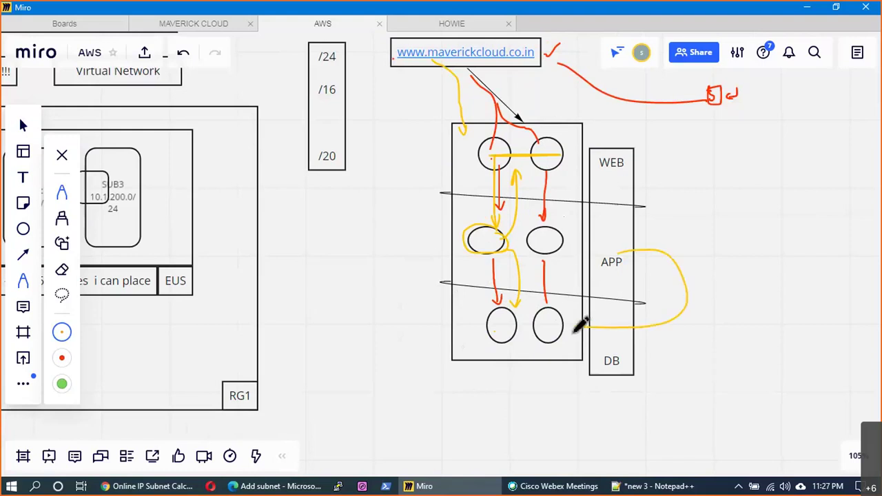
left_click(24, 179)
- Add subnet labels 10.1.200.0/24 beside the DB tier and 10.1.2.0/24 beside APP
left_click(374, 320)
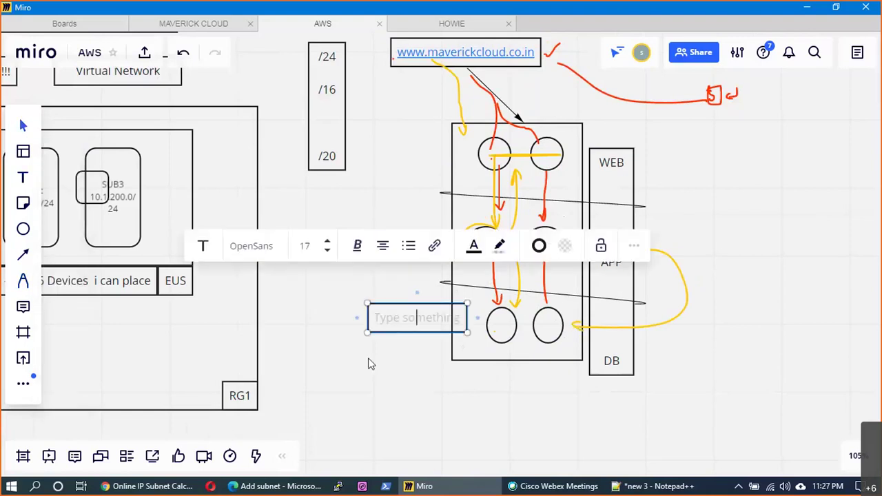
type("10.1.200.0")
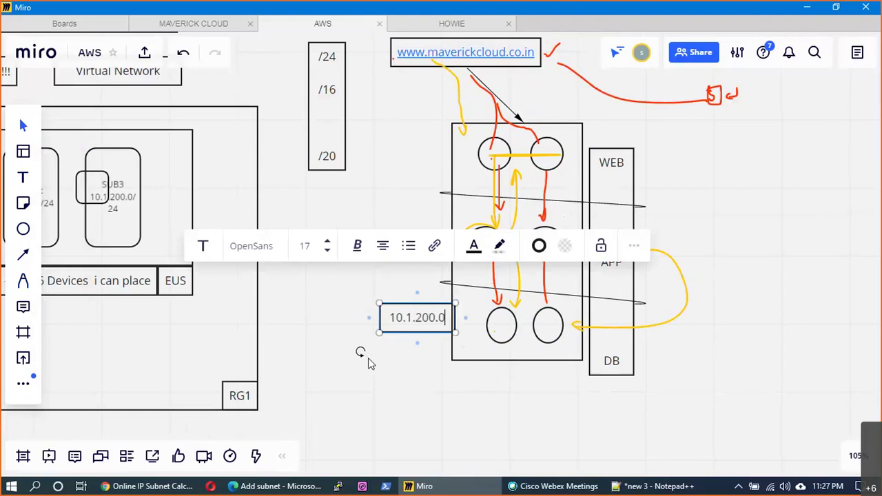
type("/24")
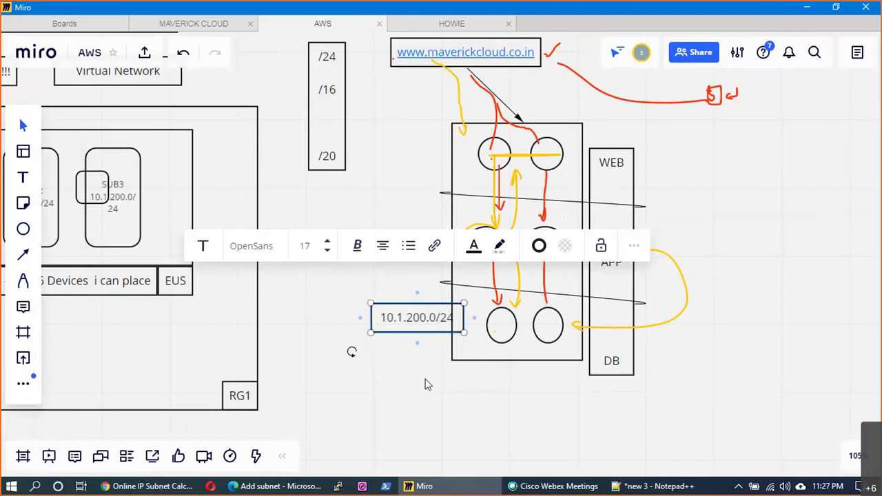
left_click(425, 384)
left_click_drag(376, 321, 394, 325)
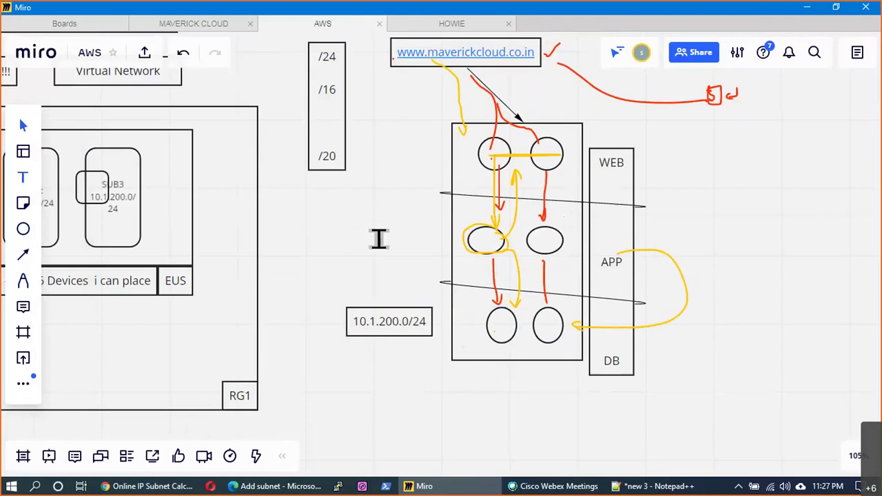
left_click(350, 225)
type("10.")
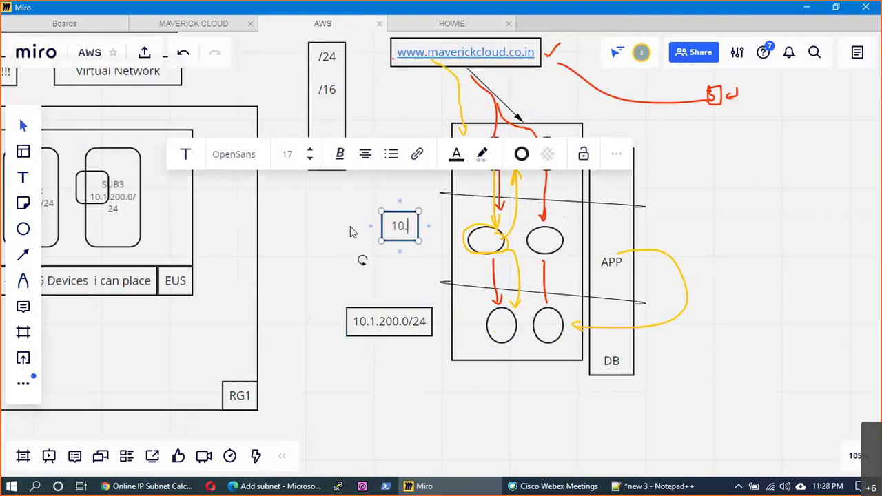
type("1.2.")
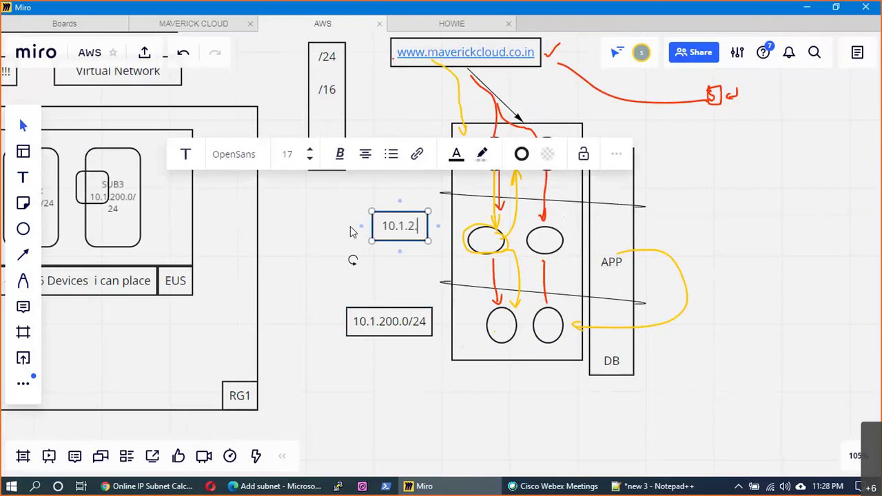
type("0/24")
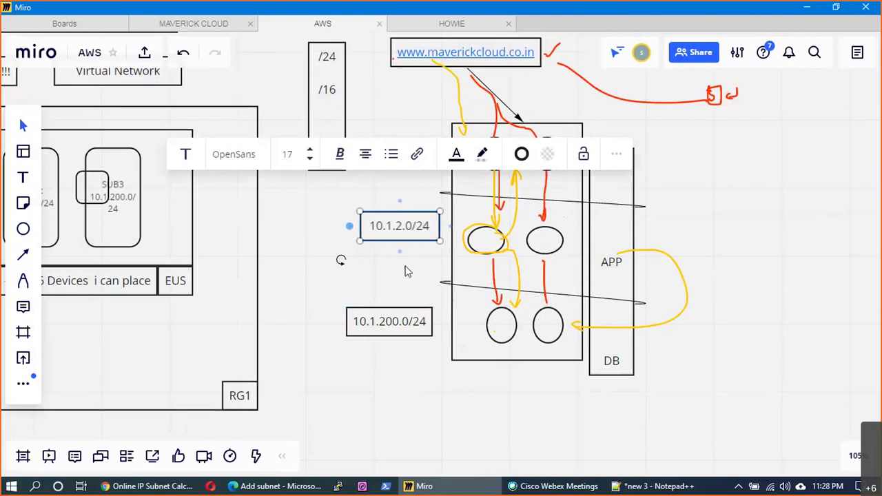
left_click(406, 271)
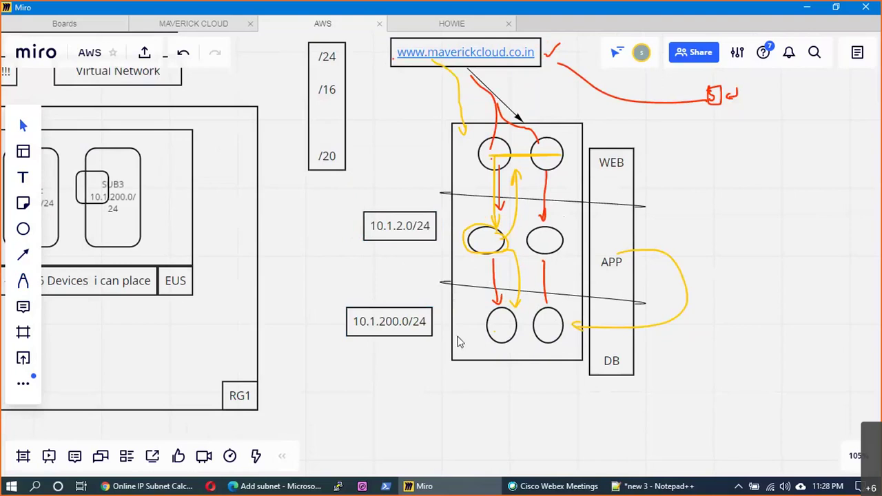
- Add 10.1.1.0/24 beside the WEB tier and align all three labels in a column
left_click(21, 178)
left_click(381, 154)
type("1")
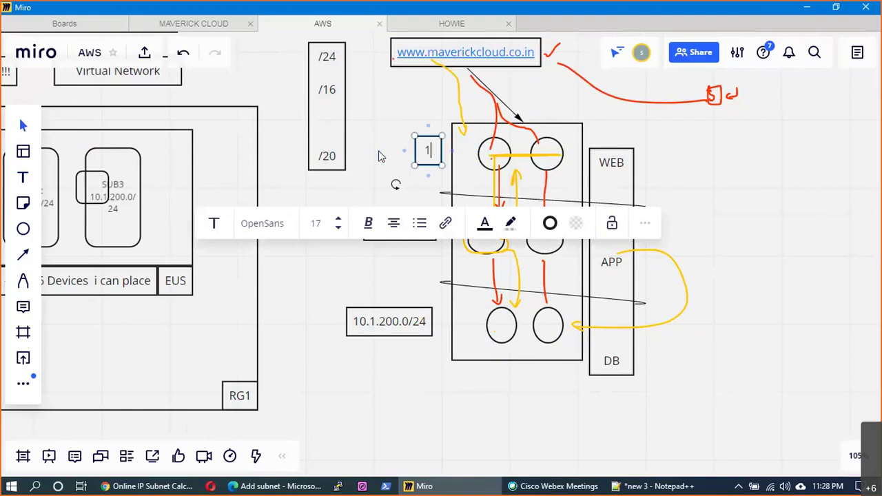
type("0.1")
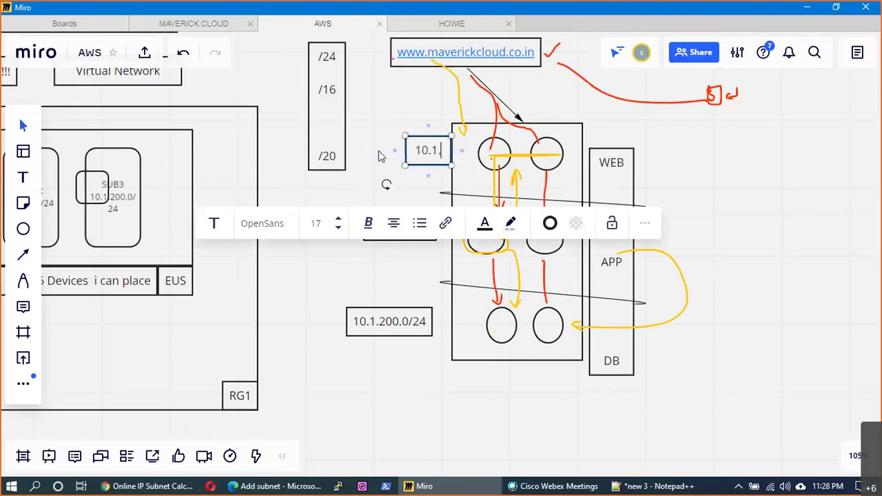
type(".1.0/2")
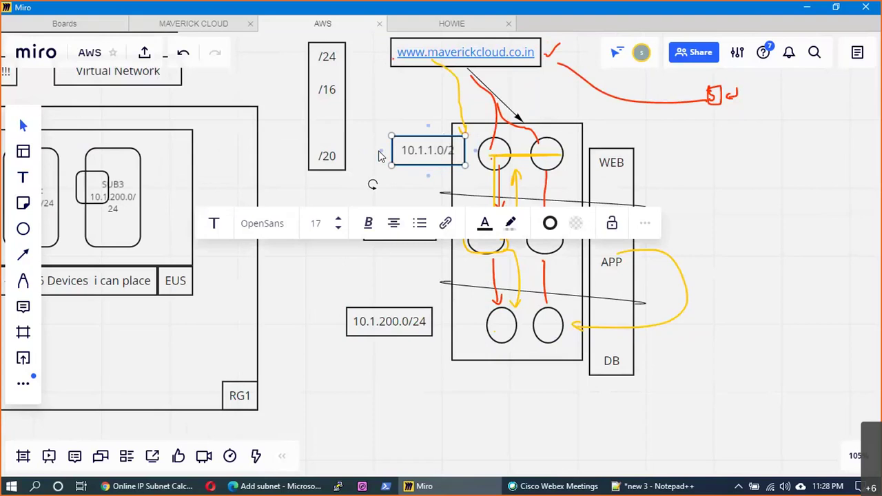
type("4")
left_click(416, 175)
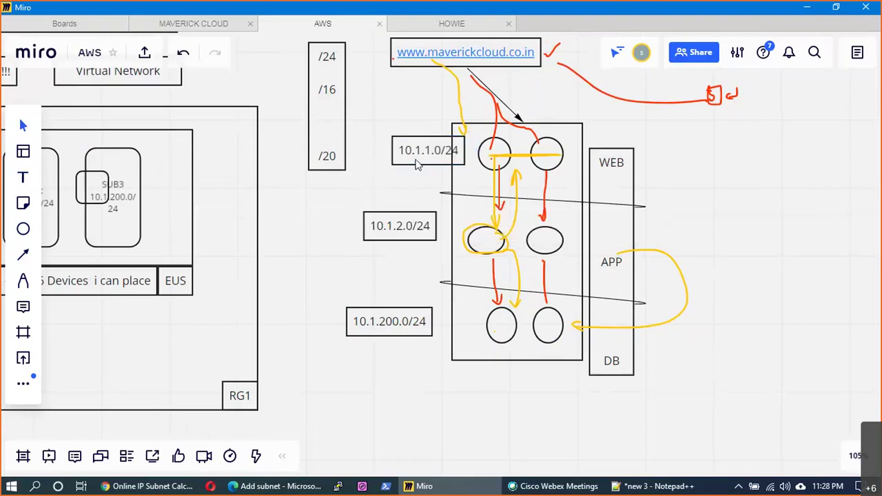
left_click_drag(415, 163, 386, 164)
left_click_drag(392, 236, 388, 237)
left_click_drag(376, 319, 382, 322)
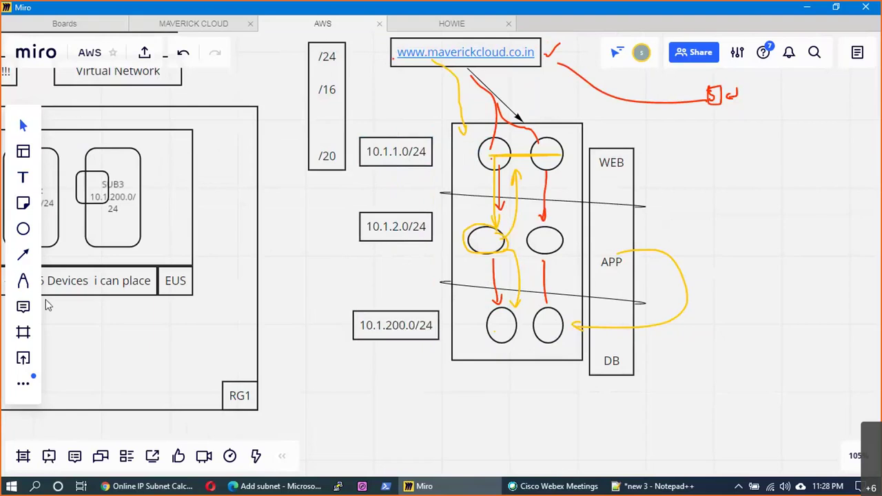
- Connect 10.1.2.0/24 down to 10.1.200.0/24 with an arrow
key("l")
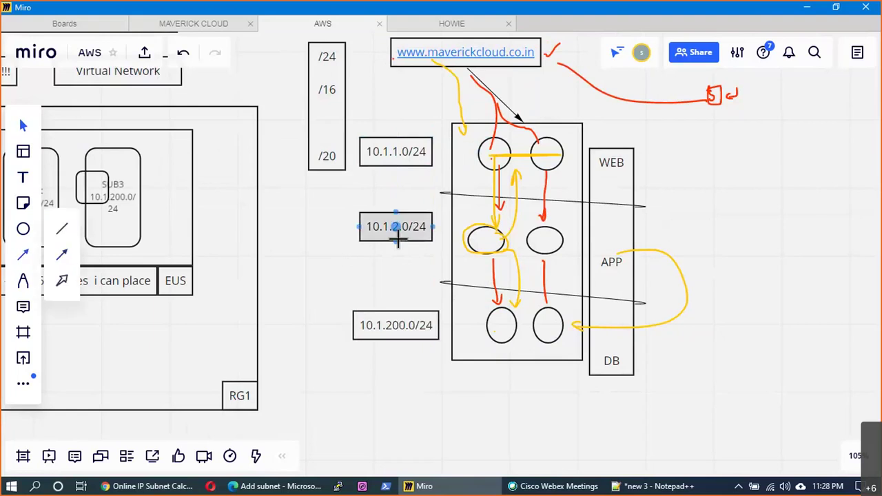
left_click_drag(396, 240, 398, 322)
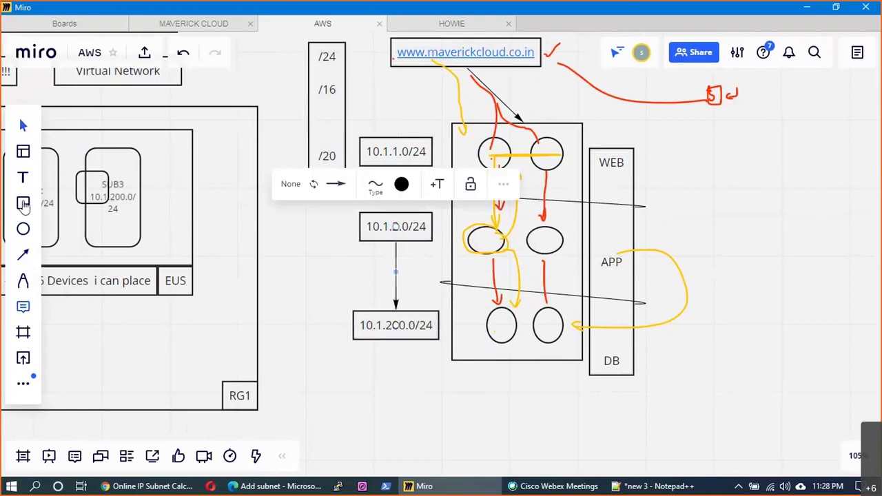
left_click(338, 273)
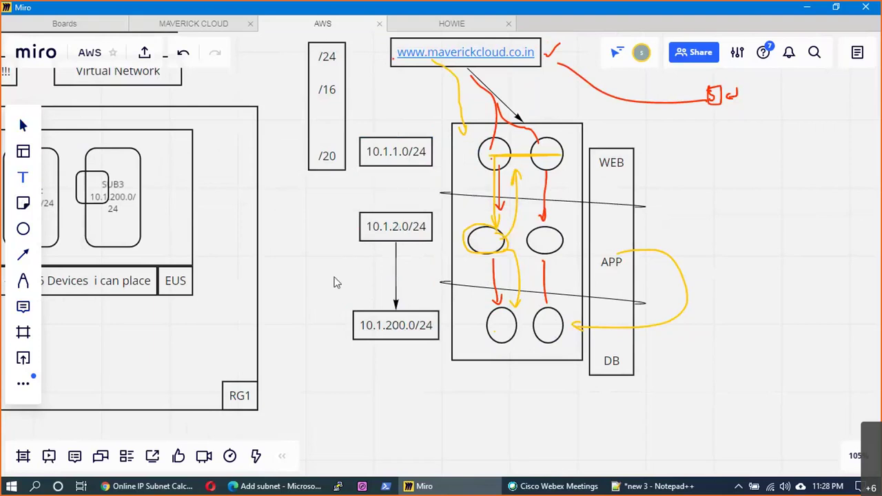
- Add the note 'if s is : 10.1.2.x then accept' beside the arrow
double_click(334, 277)
type("if s")
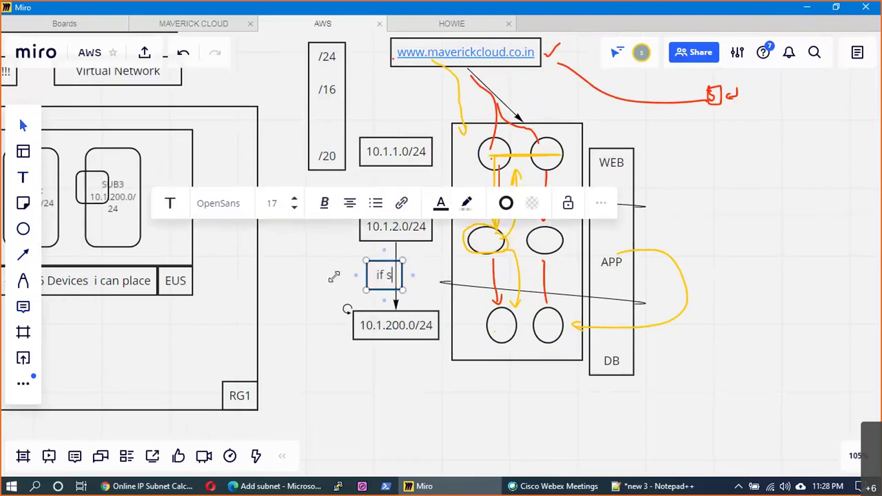
type(" is")
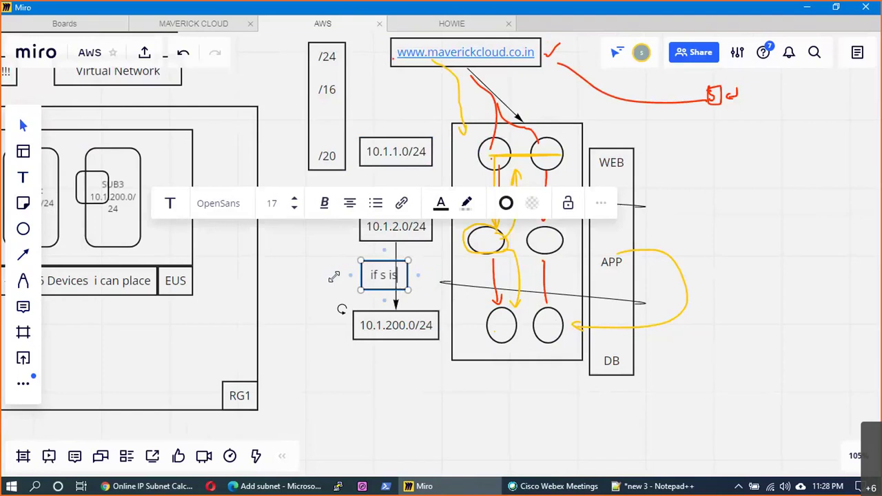
type(" : 10.1")
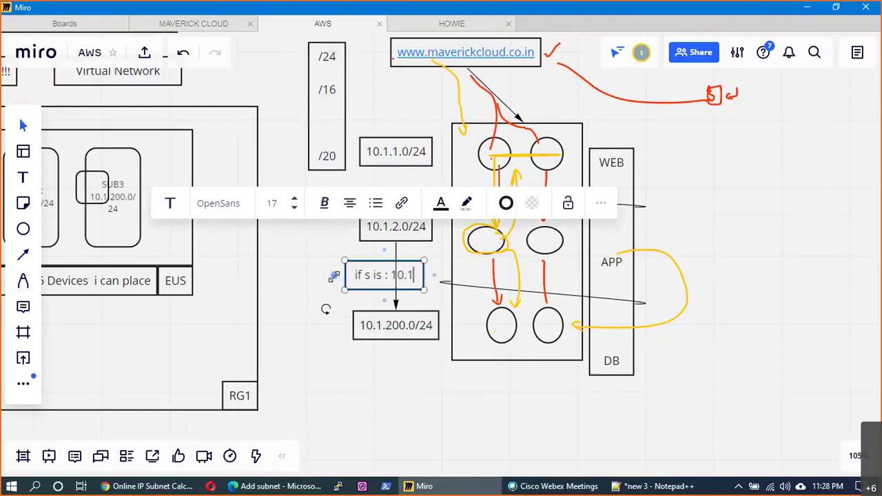
type(".1")
key("BackSpace")
type("2.x")
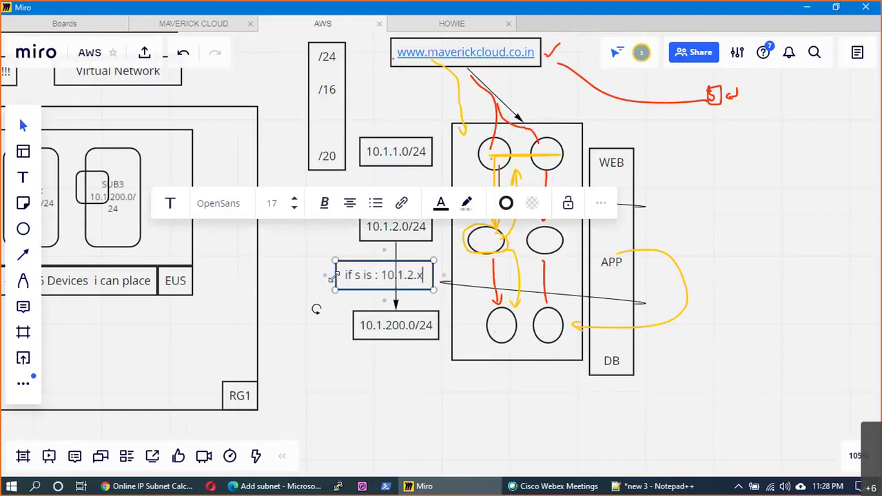
type(" then a")
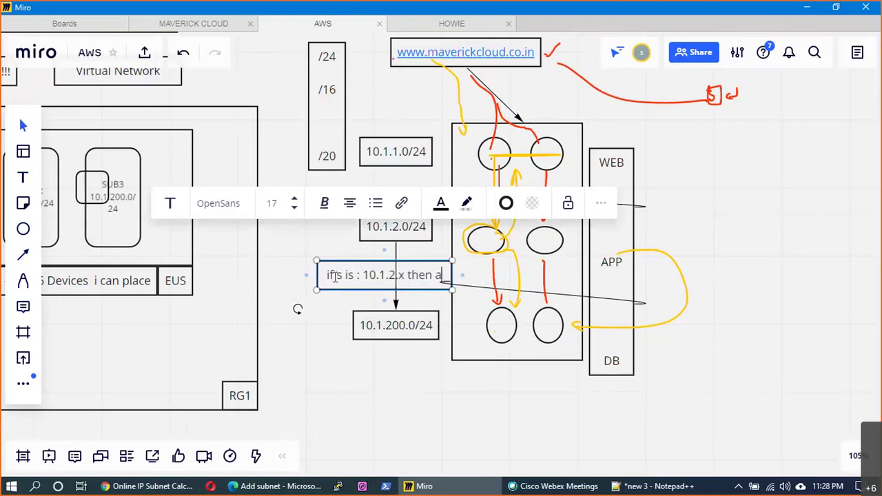
type("ccep")
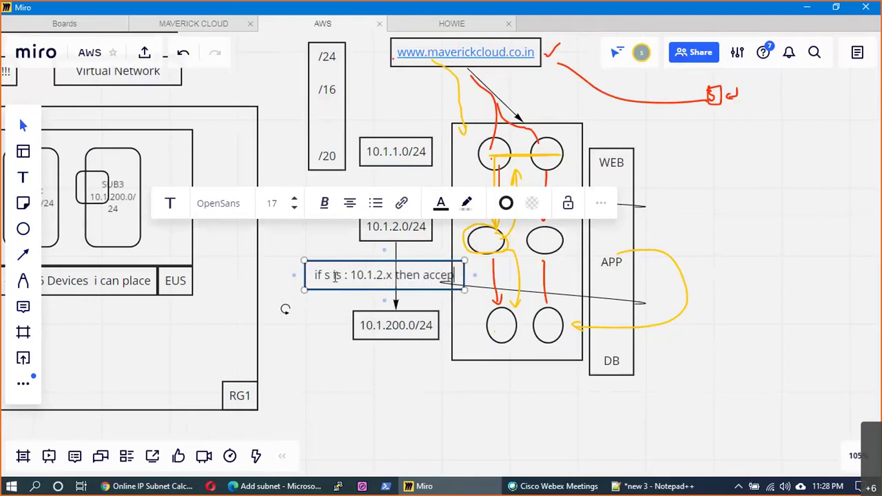
type("t")
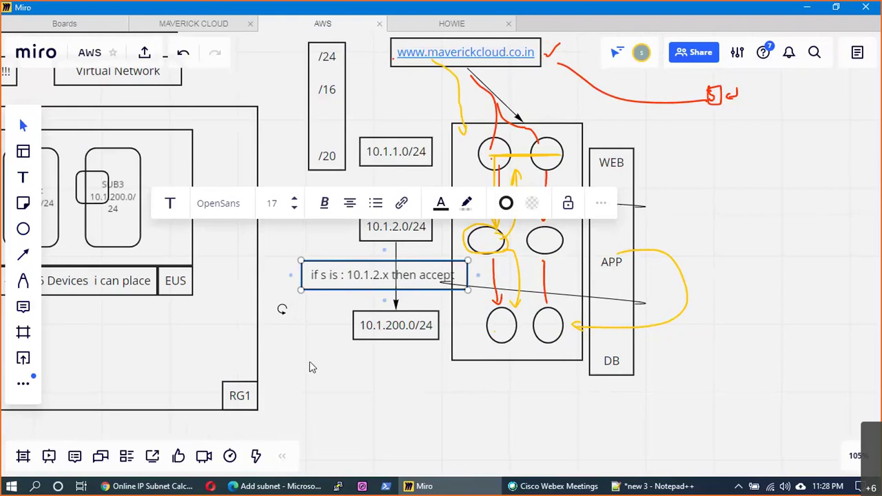
left_click(309, 361)
left_click_drag(351, 290, 282, 288)
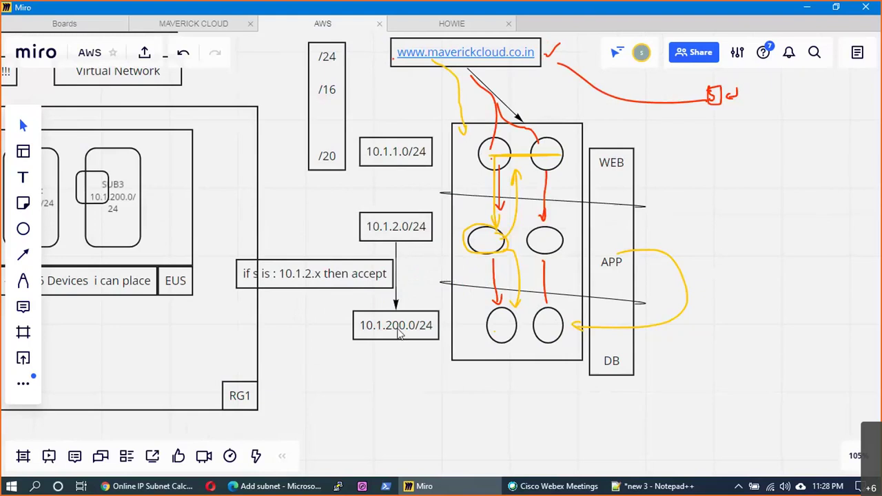
left_click(400, 332)
- Shift the accept note onto its arrow and link URL → 10.1.1.0/24 → 10.1.2.0/24 with arrows
scroll(410, 387, "down", 1)
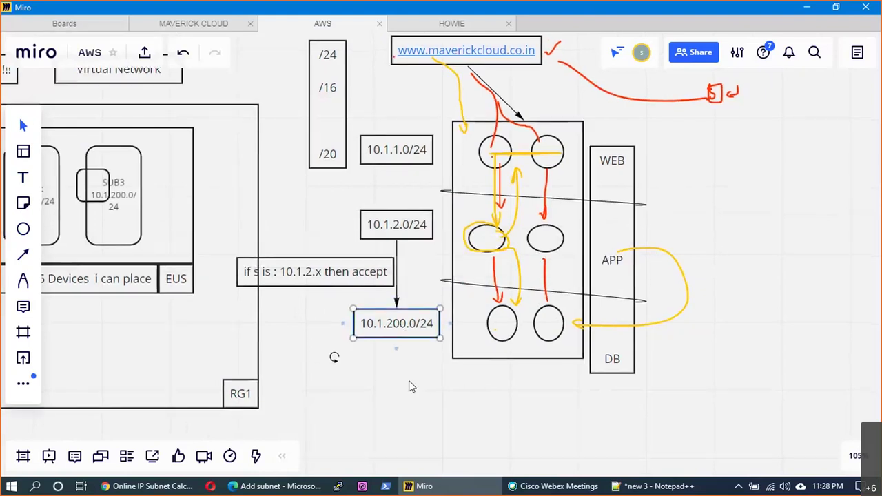
left_click(416, 229)
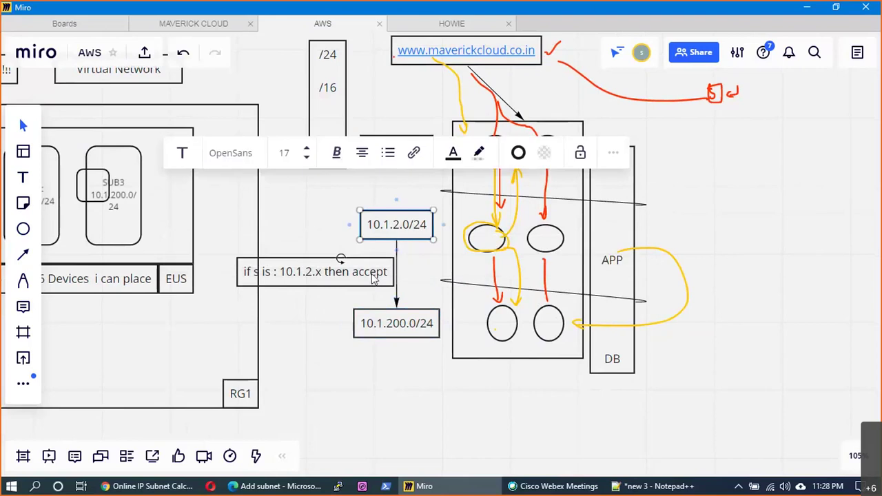
left_click_drag(373, 275, 389, 276)
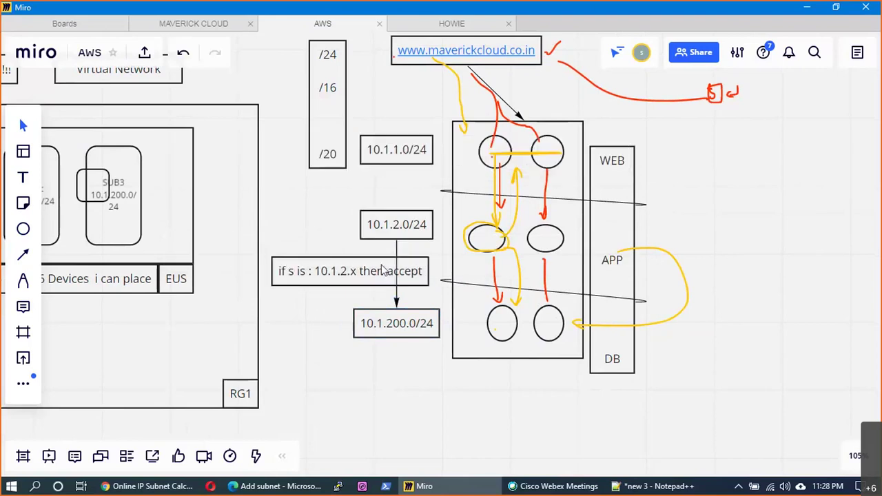
left_click(23, 256)
left_click_drag(397, 157, 399, 222)
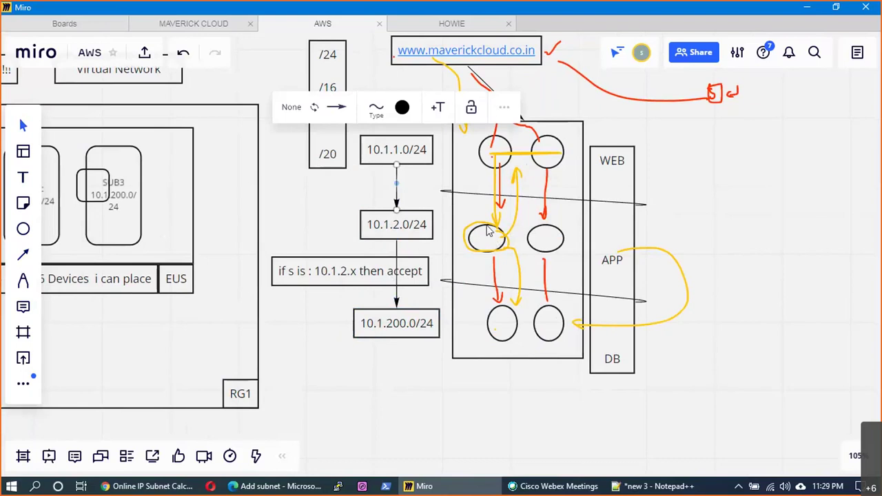
left_click(24, 257)
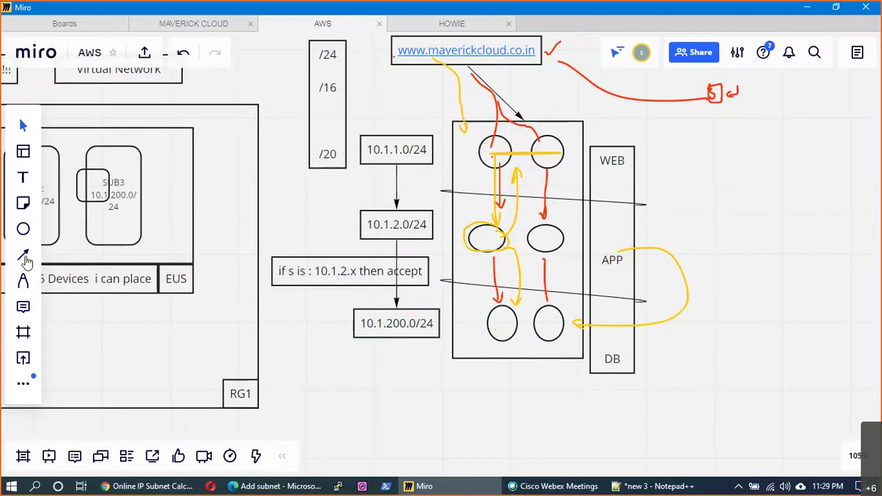
left_click(24, 256)
left_click_drag(413, 115, 407, 142)
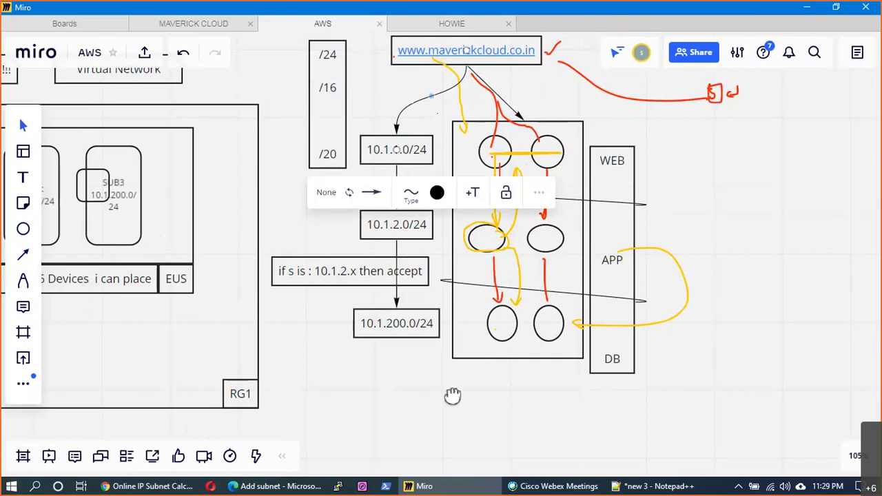
scroll(453, 396, "left", 5)
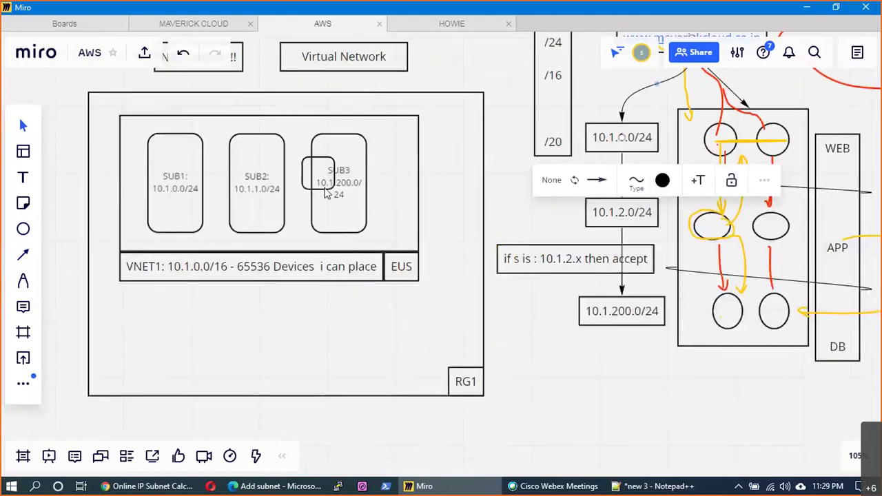
- Delete the stray small square over SUB3
left_click(325, 190)
key("Delete")
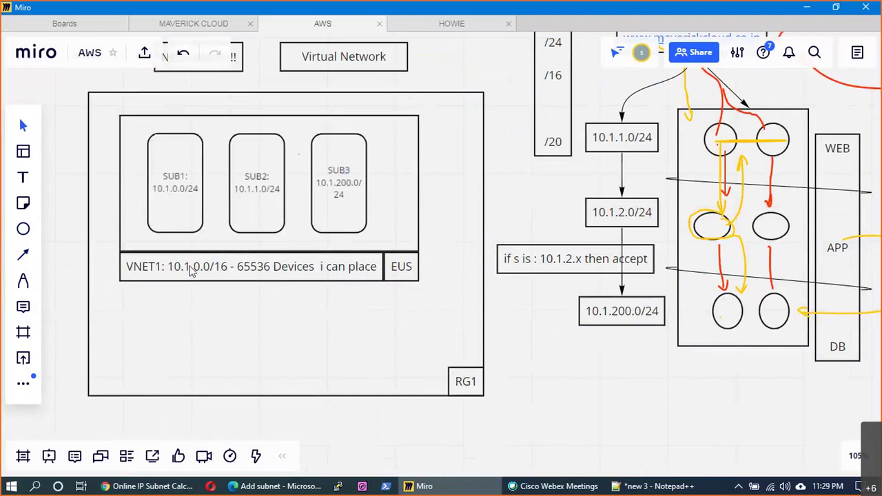
left_click(191, 262)
left_click_drag(747, 425, 578, 400)
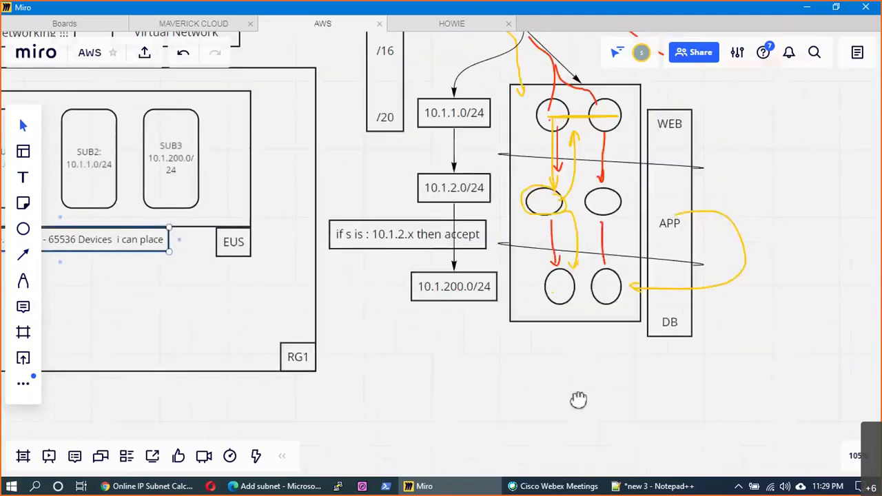
- Draw a rectangle around the subnet chain and tiers, labelled 'VNET : 10.1.0.0/16'
left_click(24, 231)
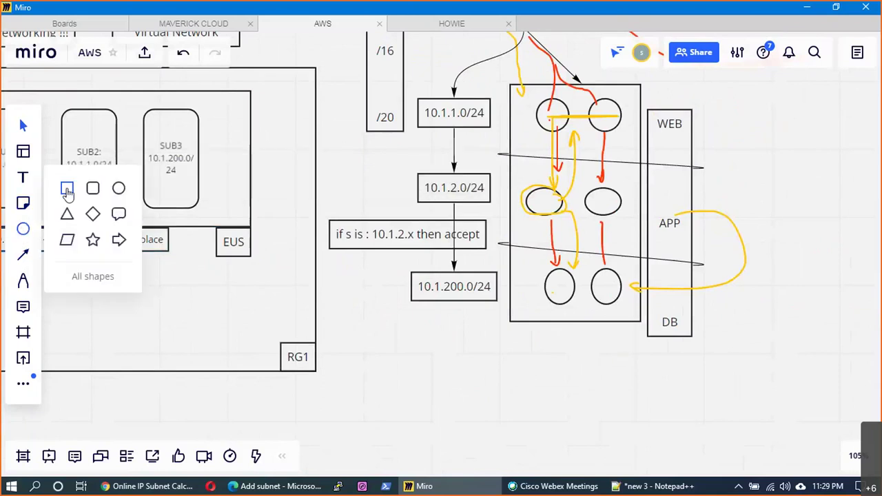
left_click(67, 190)
left_click_drag(423, 68, 729, 371)
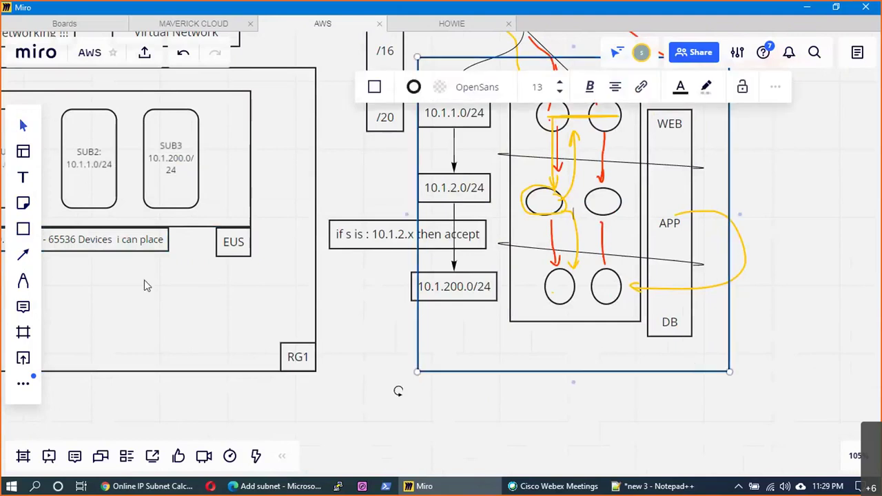
left_click(479, 385)
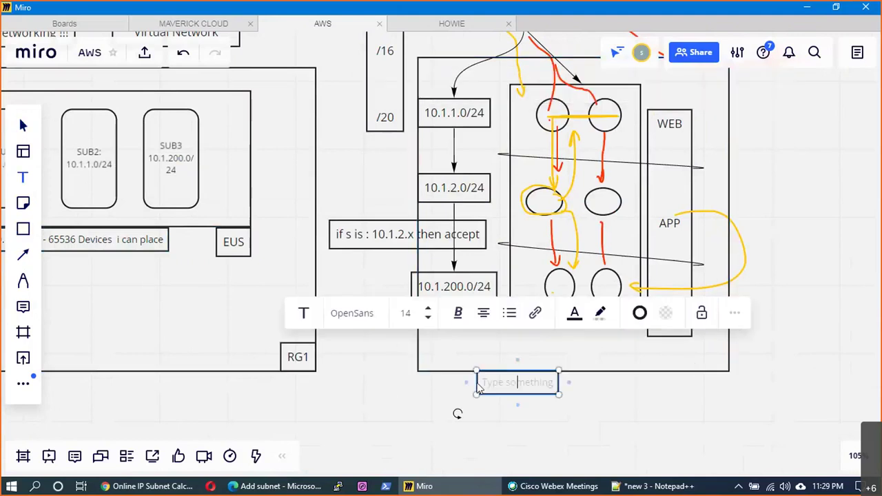
type("VNET : 10.1")
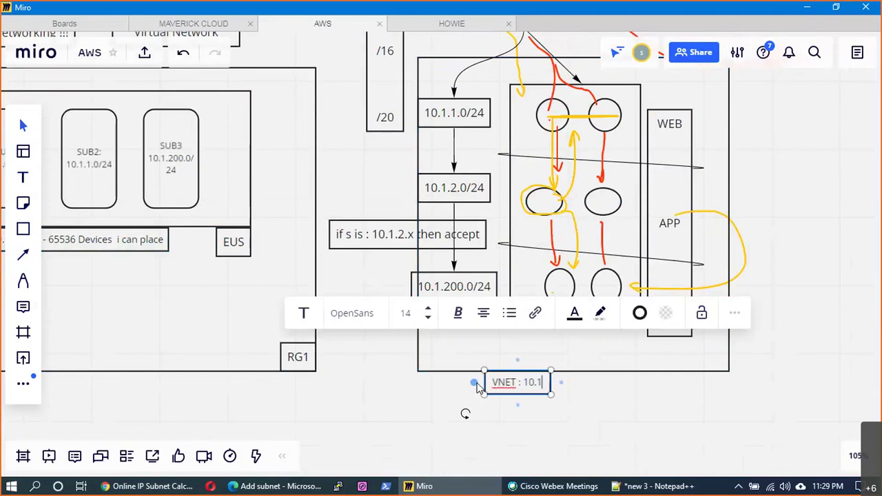
type(".0.0/16")
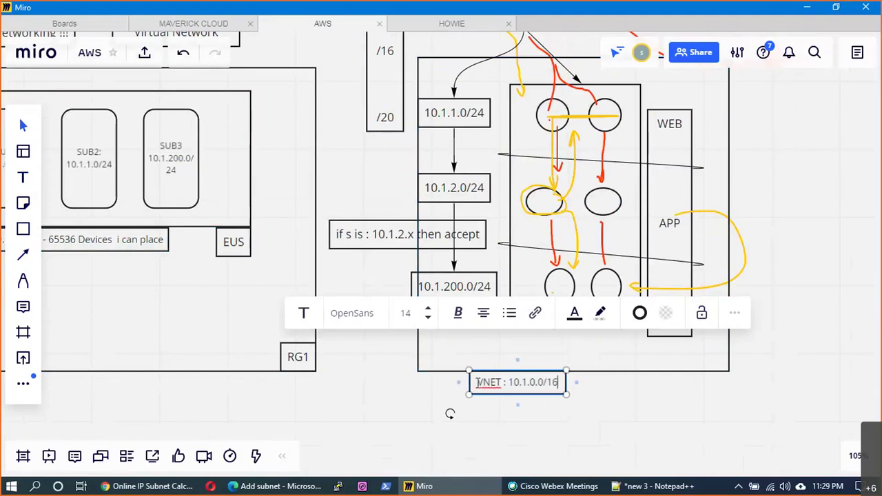
key("Escape")
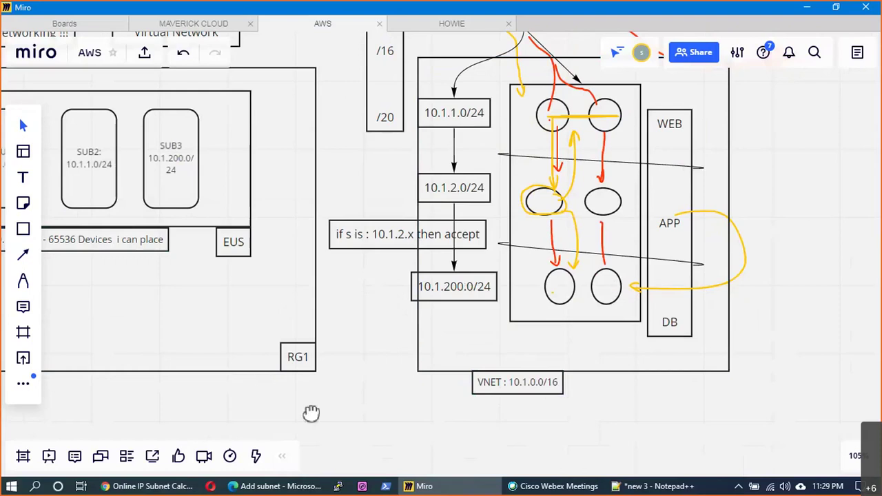
left_click_drag(311, 413, 645, 425)
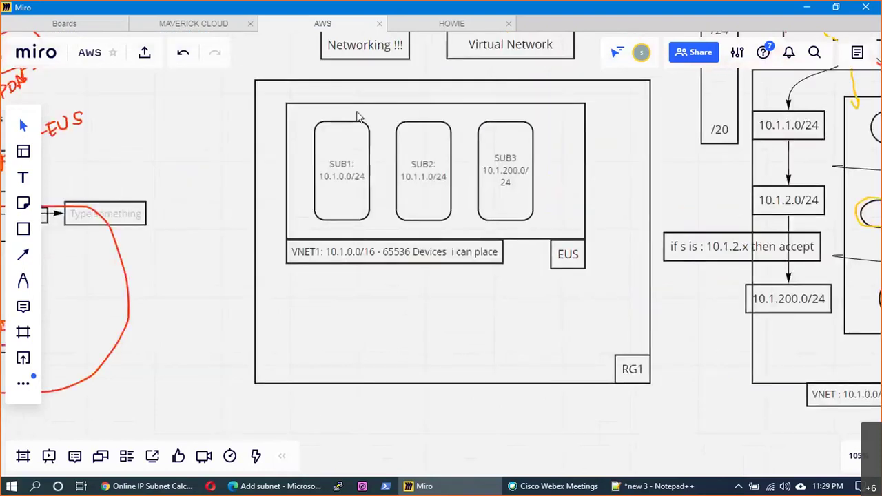
- Change SUB1's range to 10.1.1.0/24 and SUB2's range to 10.1.2.0/24
double_click(344, 178)
key("BackSpace")
type("1")
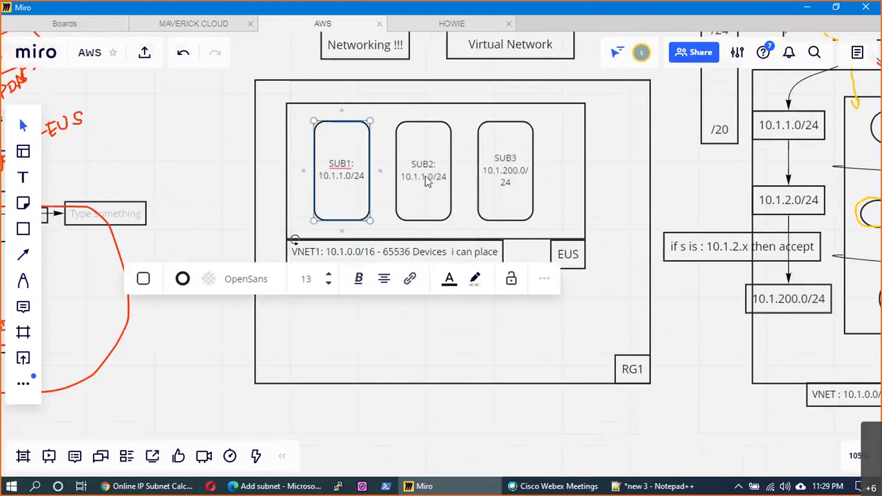
left_click(426, 181)
left_click(423, 177)
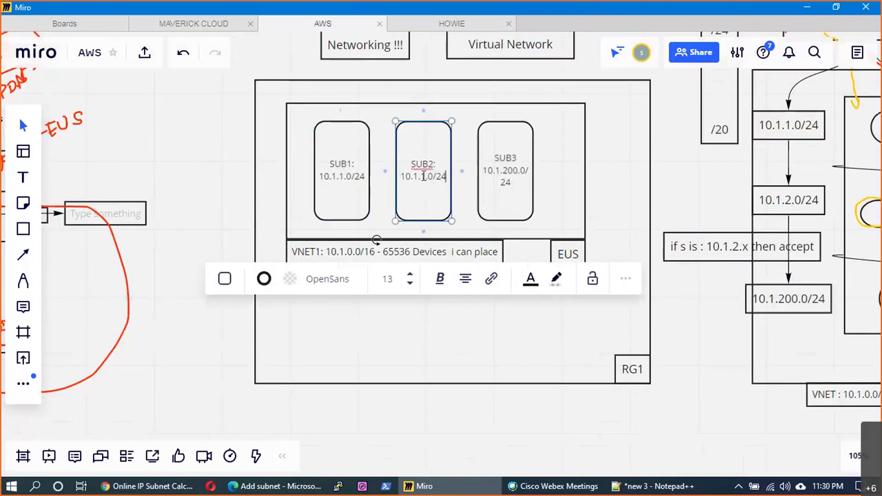
key("BackSpace")
type("2")
left_click(283, 486)
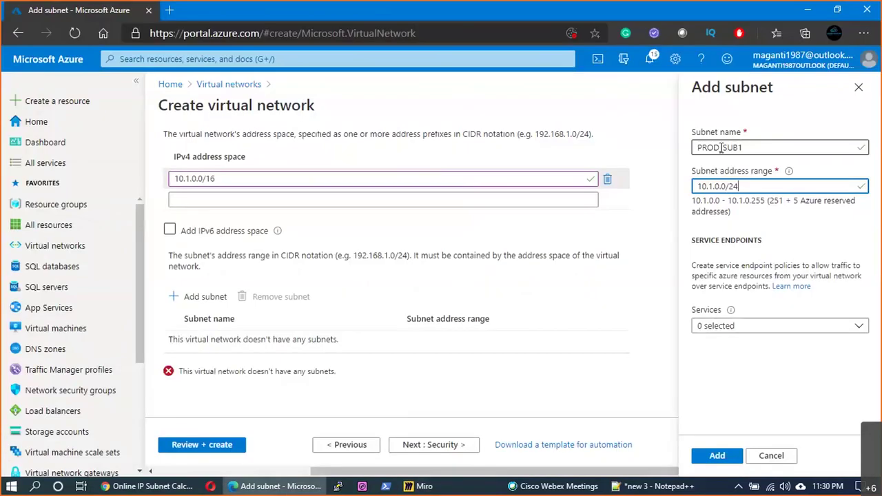
- Rename the subnet to PROD_WEB with range 10.1.1.0/24 and add it
left_click_drag(721, 148, 742, 147)
type("WEB")
left_click(717, 186)
key("BackSpace")
type("1")
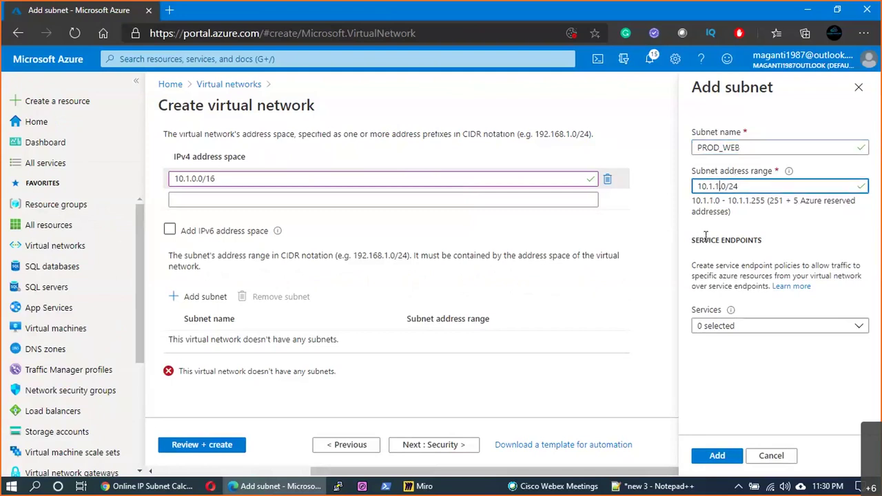
left_click(731, 460)
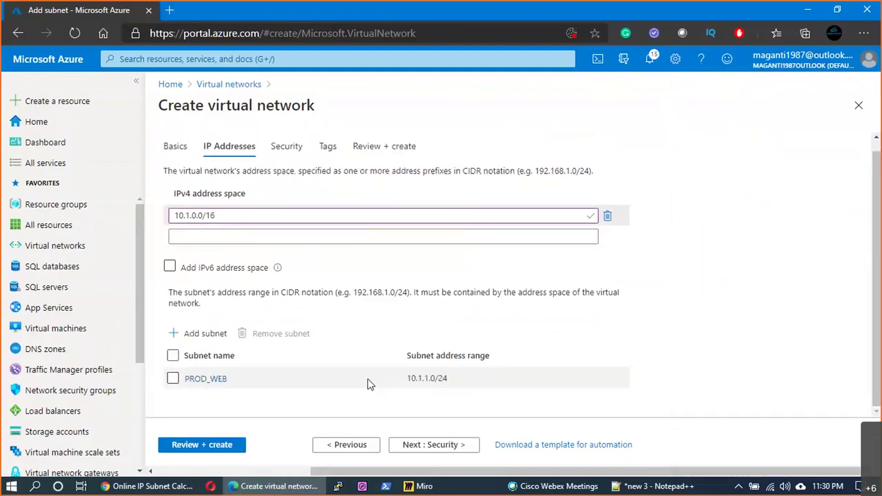
- Define a new subnet PROD_APP with address range 10.1.2.0/24
left_click(206, 334)
left_click(809, 148)
type("PROD_APP")
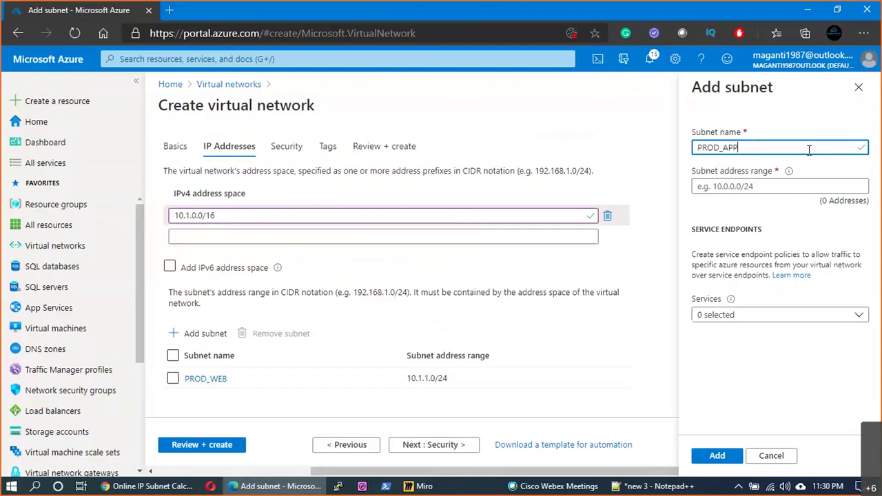
key("Tab")
type("10.1.")
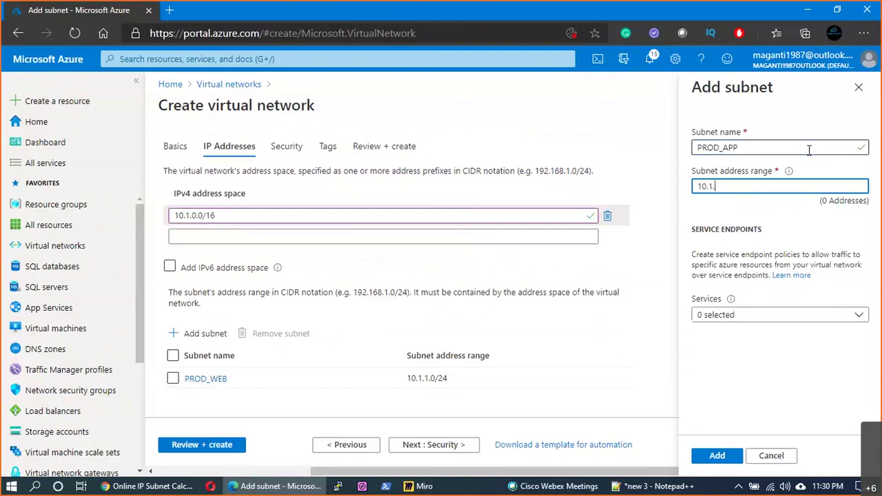
type("20")
key("BackSpace")
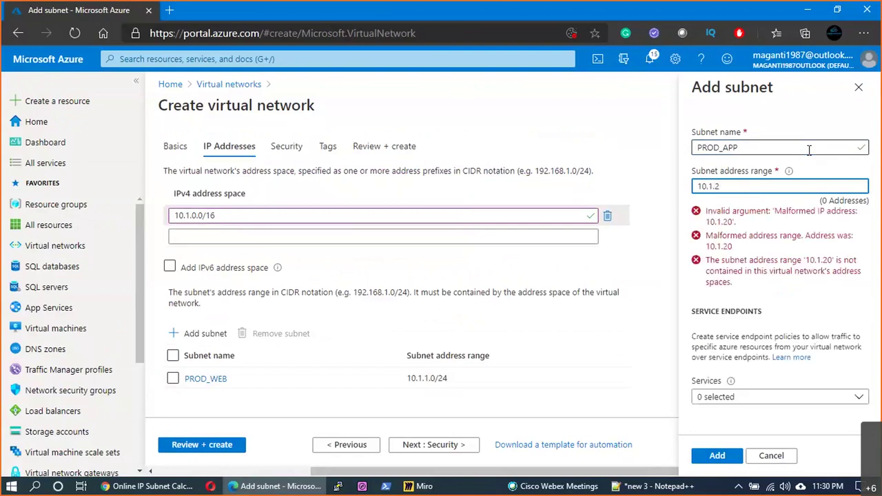
type(".0/24")
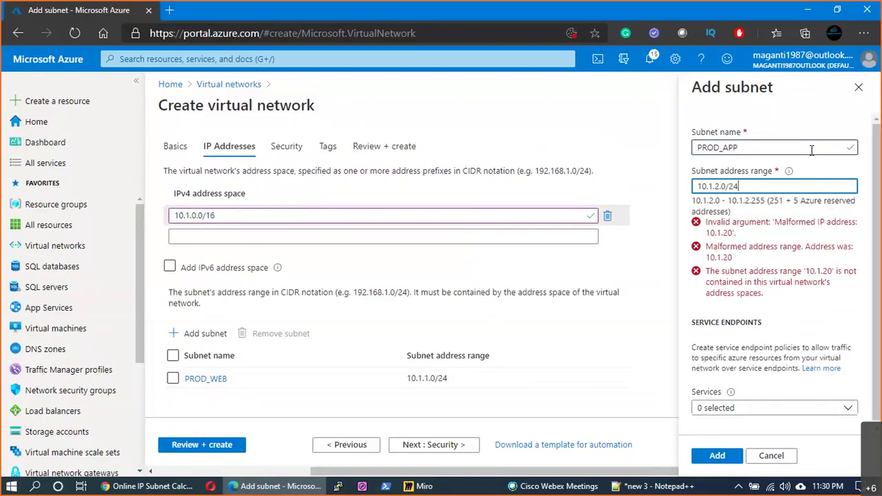
- Save PROD_APP and enter subnet PROD_DB at 10.1.200.0/30, which is rejected as too small
left_click(199, 333)
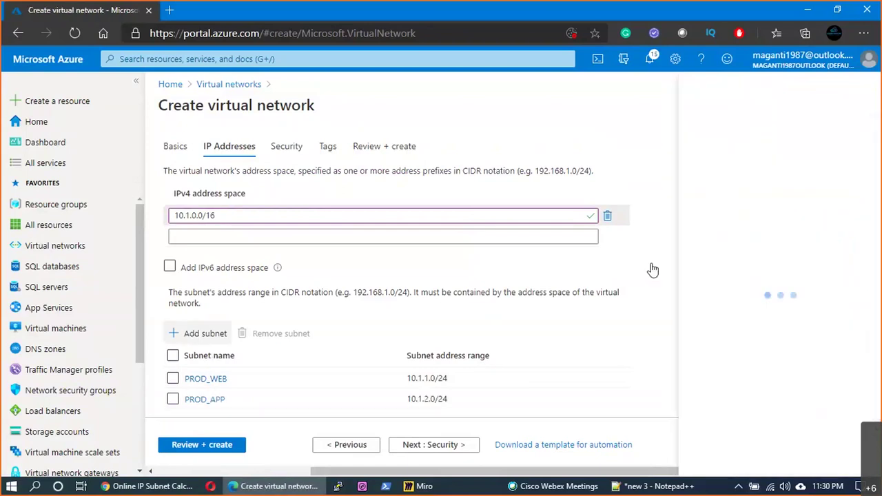
type("PROD_DB")
key("Tab")
type("1")
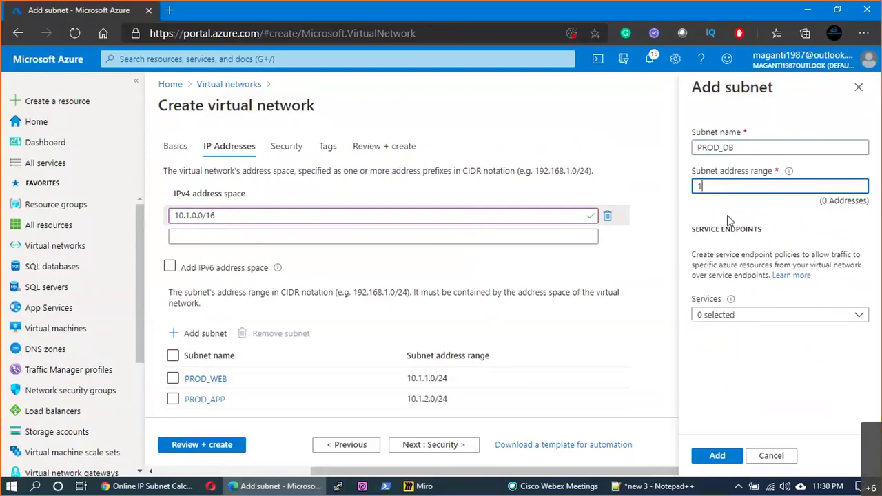
type("0.")
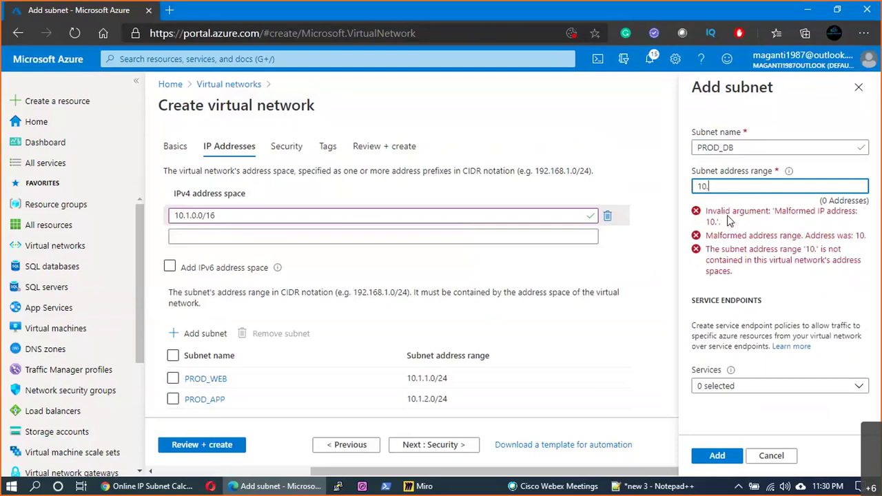
type("1.200")
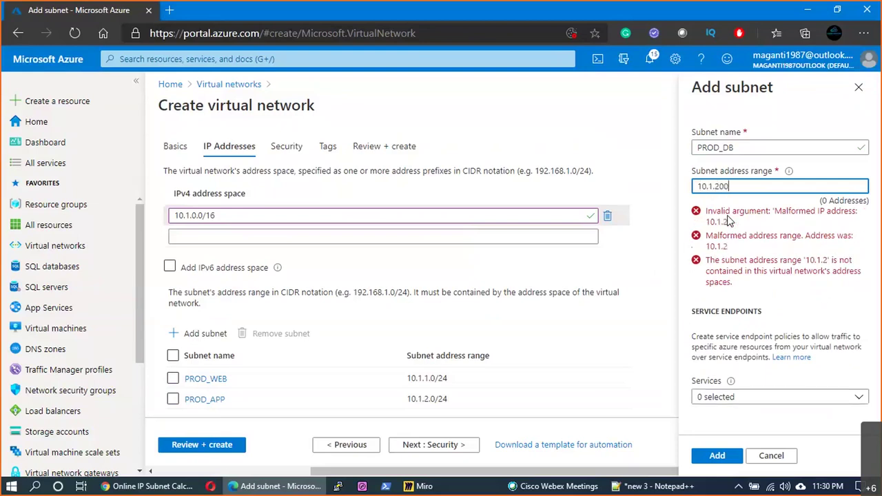
type(".0/")
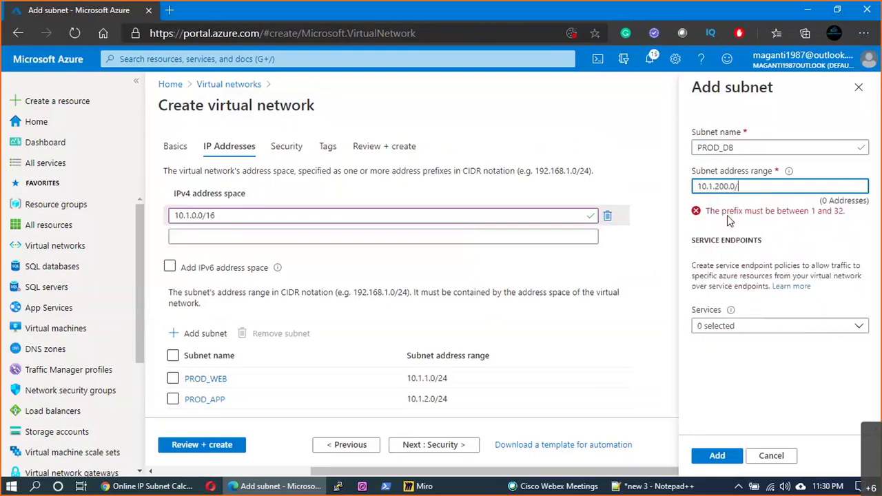
type("30")
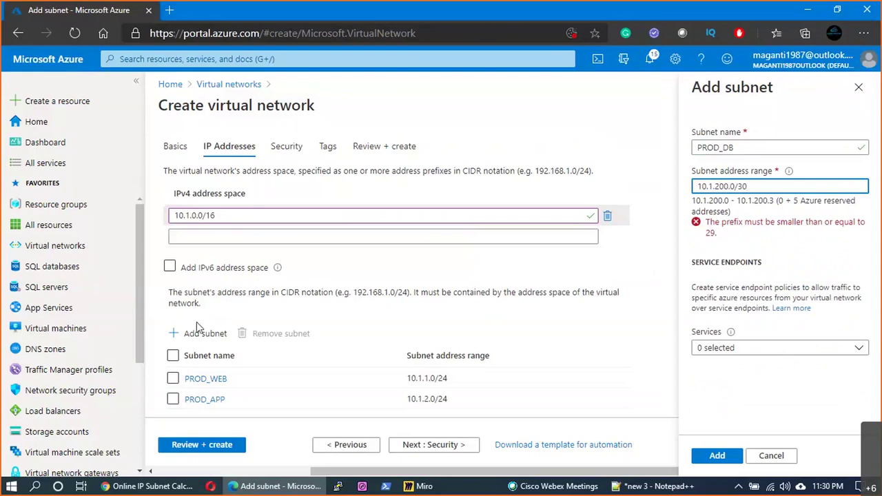
key("alt+Tab")
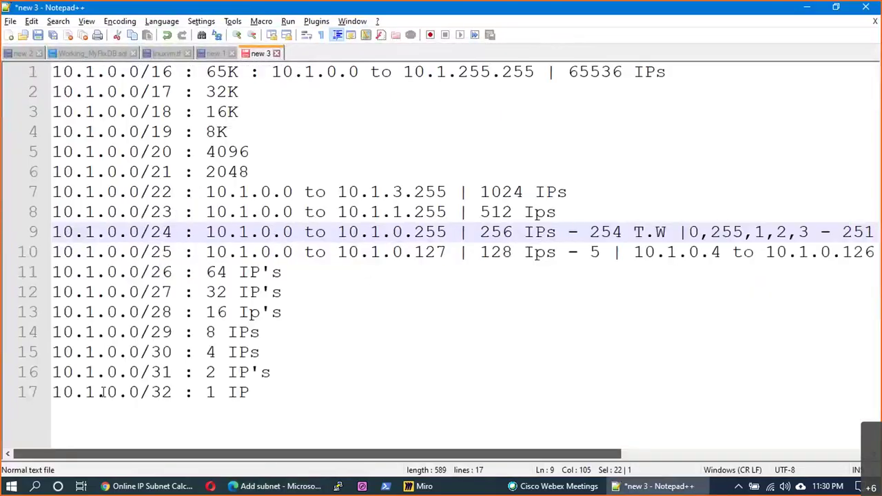
- Compare /29 (8 IPs), /30 (4 IPs) and /26 (64 IPs) in the Notepad++ CIDR notes
left_click(185, 333)
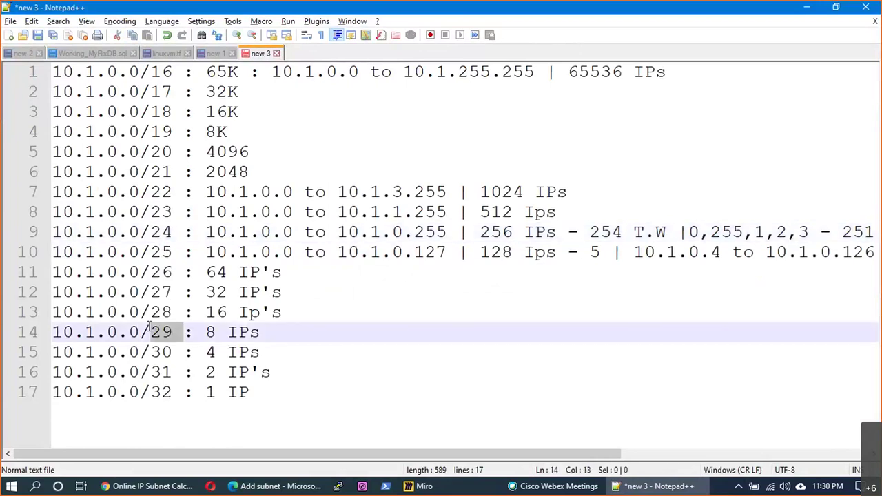
left_click_drag(224, 334, 211, 334)
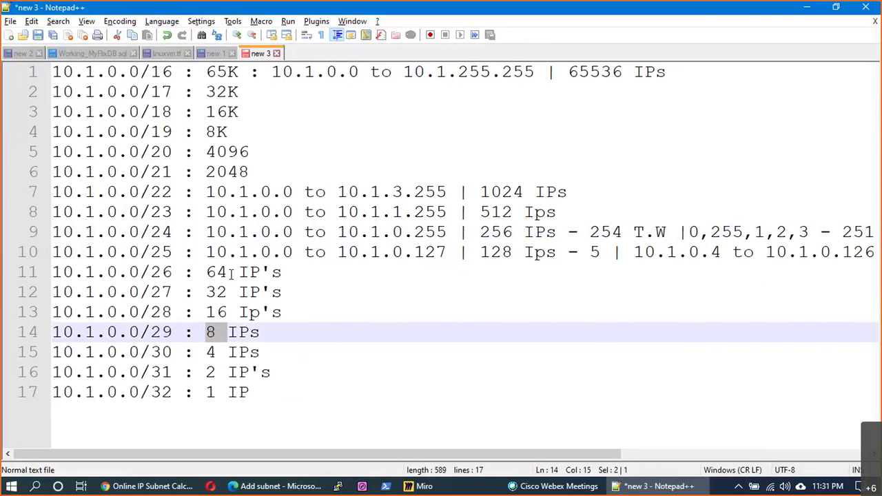
left_click_drag(229, 273, 155, 271)
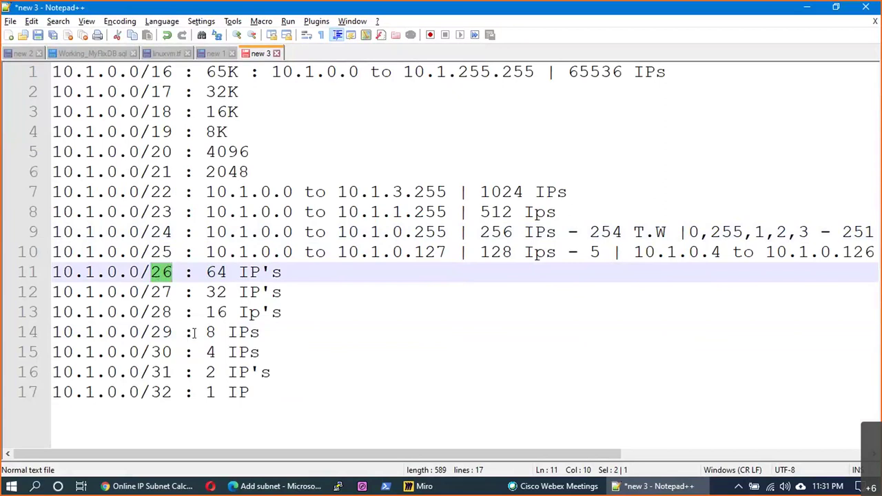
left_click_drag(215, 333, 150, 333)
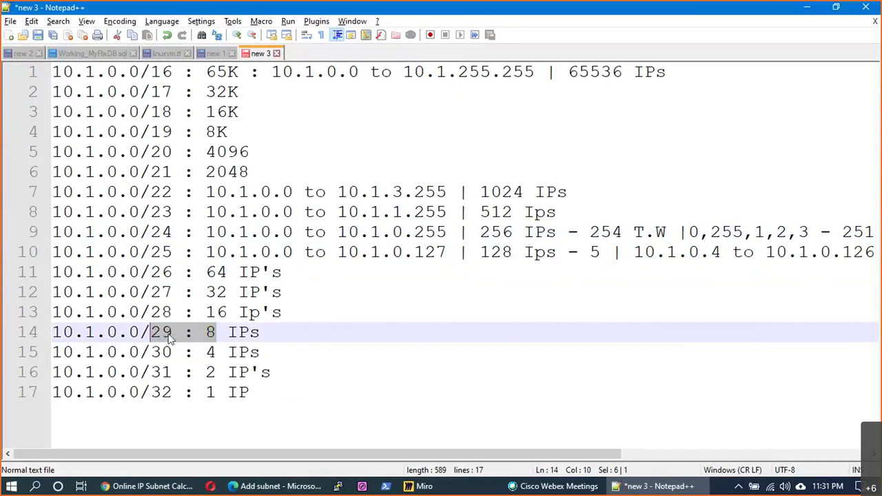
left_click_drag(218, 353, 141, 352)
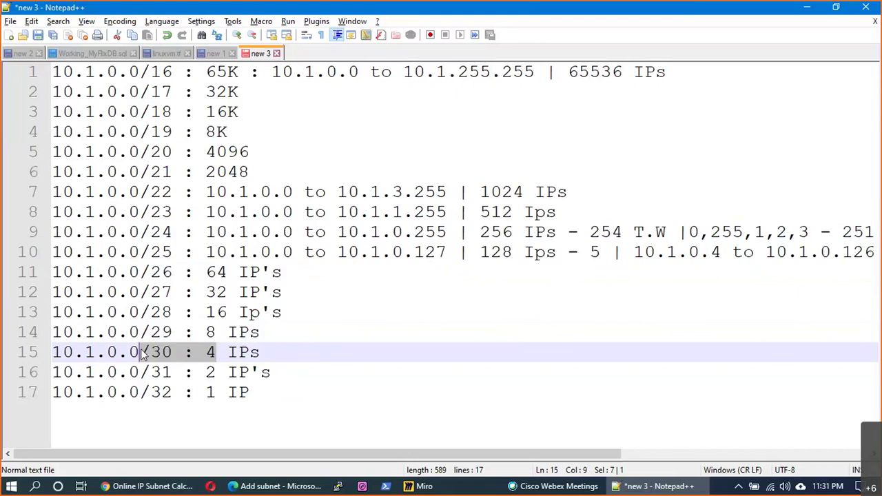
left_click_drag(225, 275, 153, 275)
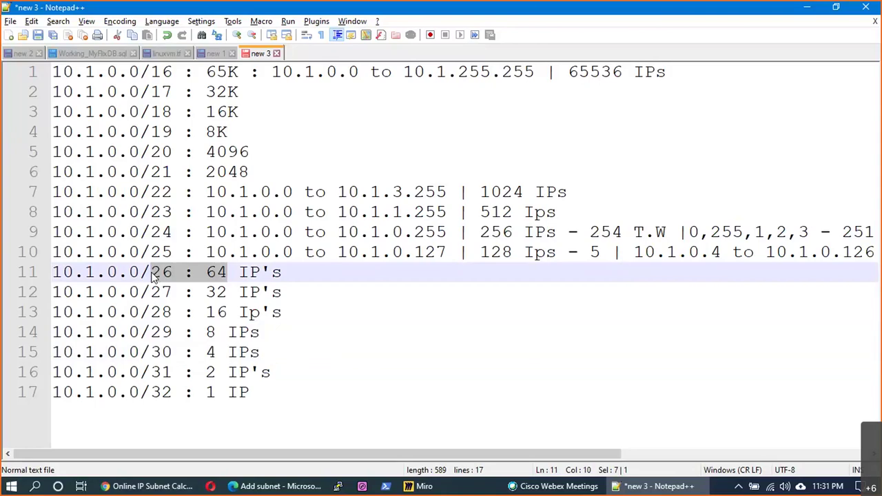
key("alt+Tab")
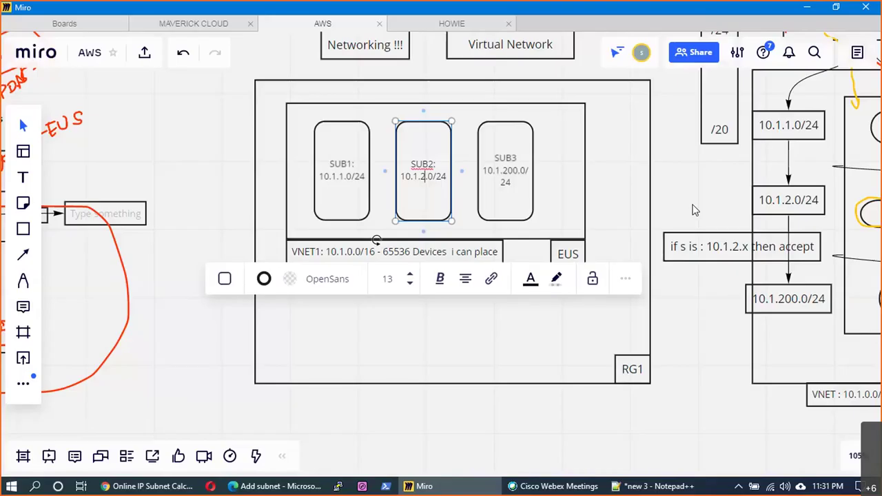
- Add PROD_DB at 10.1.200.0/26, validate, and create VNET1 with its three PROD subnets
key("alt+Tab")
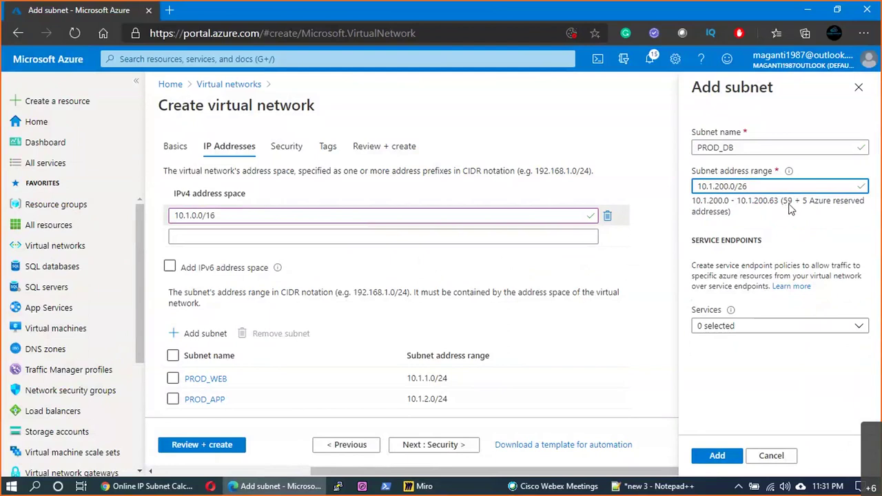
left_click(718, 457)
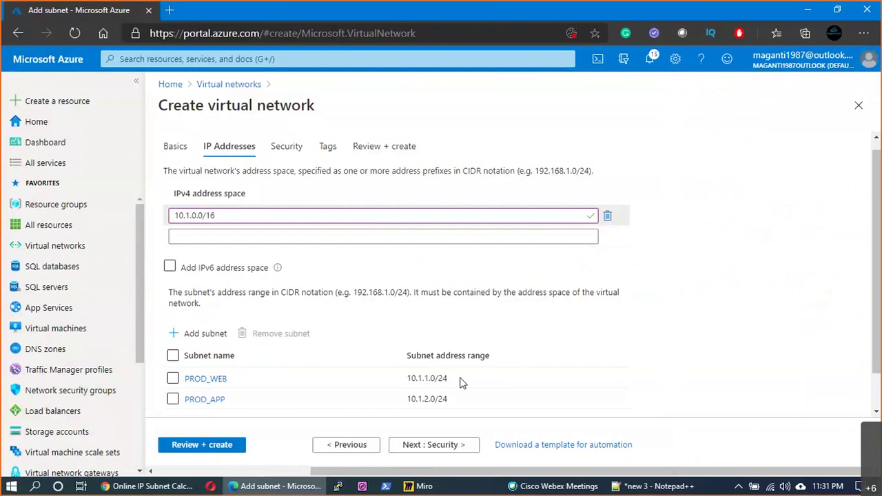
scroll(458, 384, "down", 1)
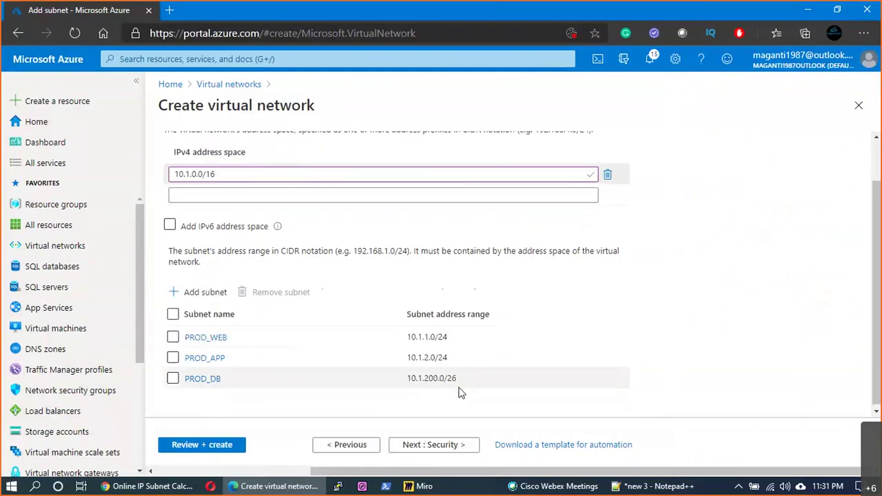
left_click(452, 446)
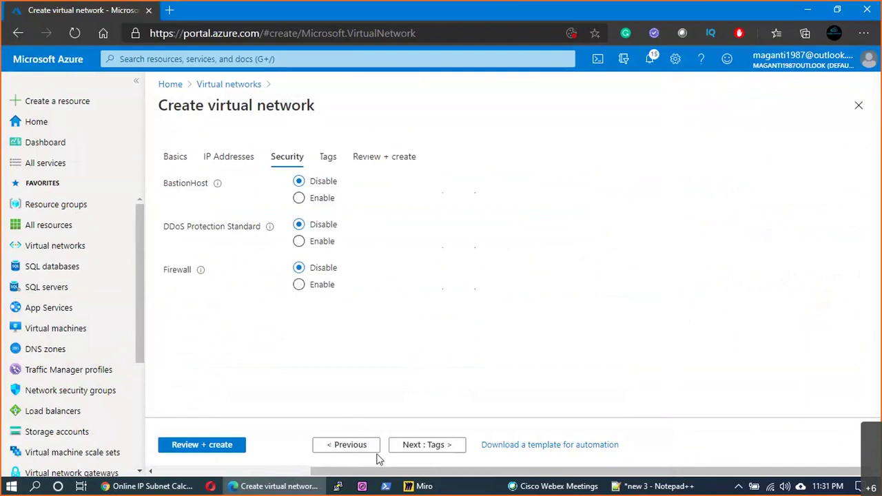
left_click(235, 444)
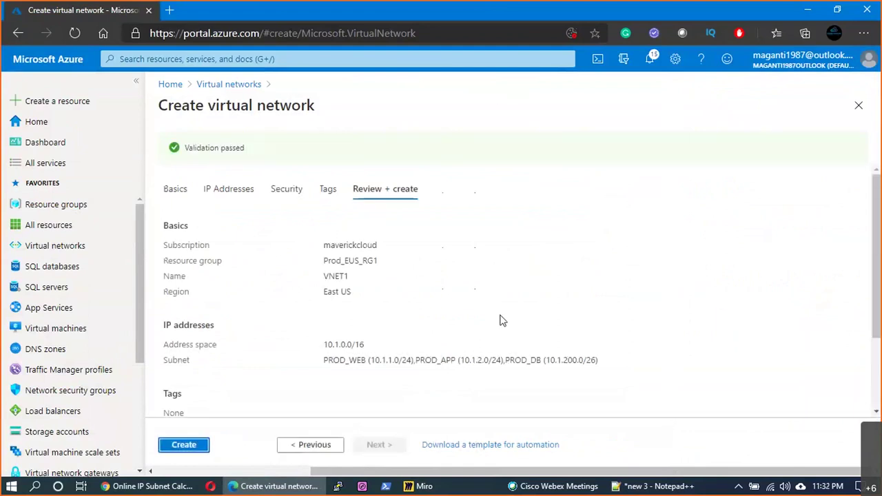
left_click(184, 445)
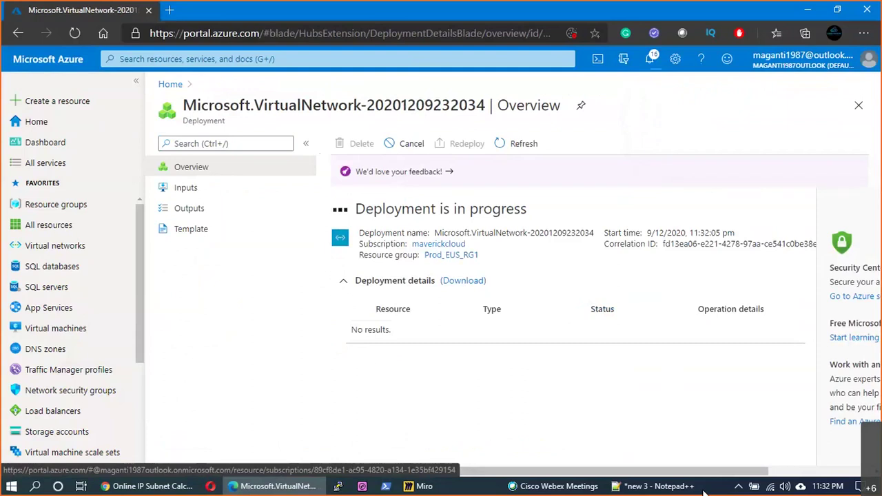
- Position the empty box beneath VNET1 and enlarge the RG1 box to fit it
left_click(420, 485)
left_click(432, 235)
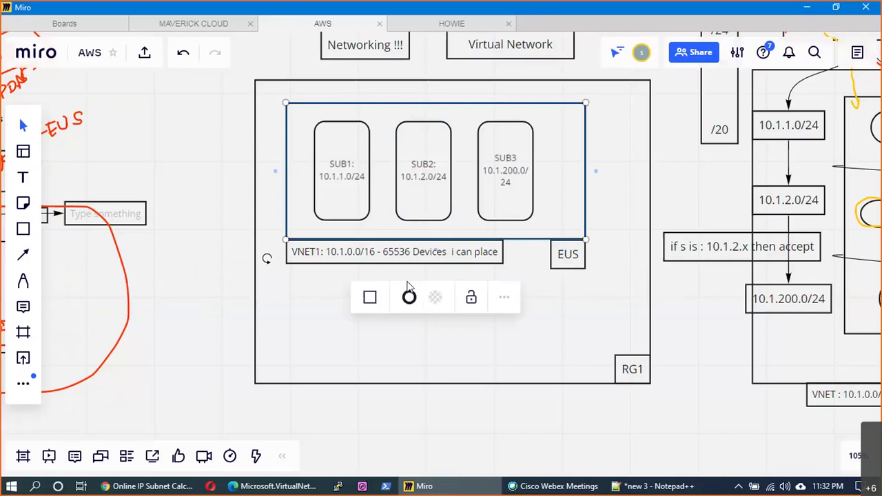
left_click(436, 330)
left_click_drag(435, 340, 436, 372)
left_click(596, 392)
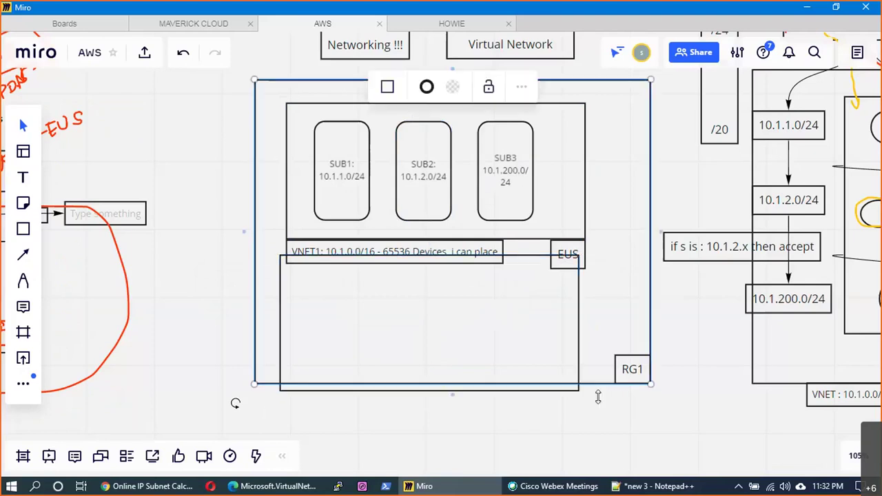
left_click_drag(598, 397, 616, 428)
left_click_drag(632, 377, 636, 430)
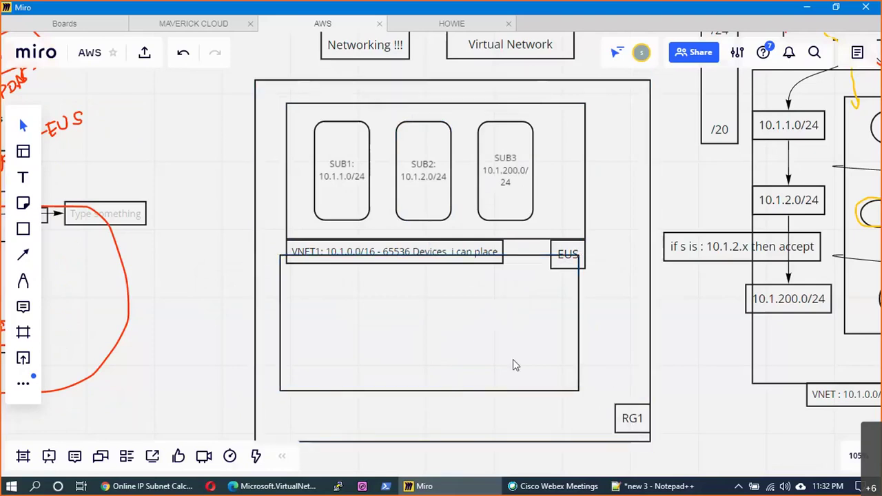
left_click_drag(513, 365, 519, 391)
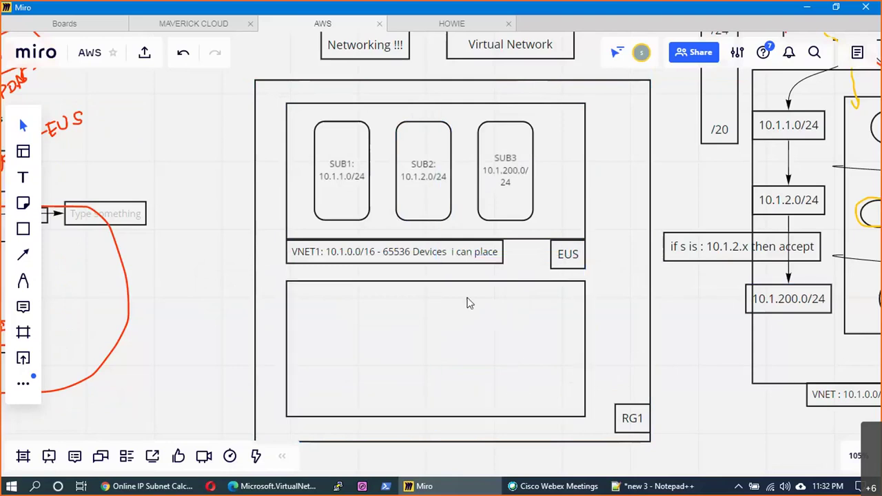
- Copy the VNET1 caption and EUS label onto the lower box, then select that box
left_click(445, 265)
key("ctrl+v")
left_click_drag(346, 425, 406, 436)
left_click(564, 260)
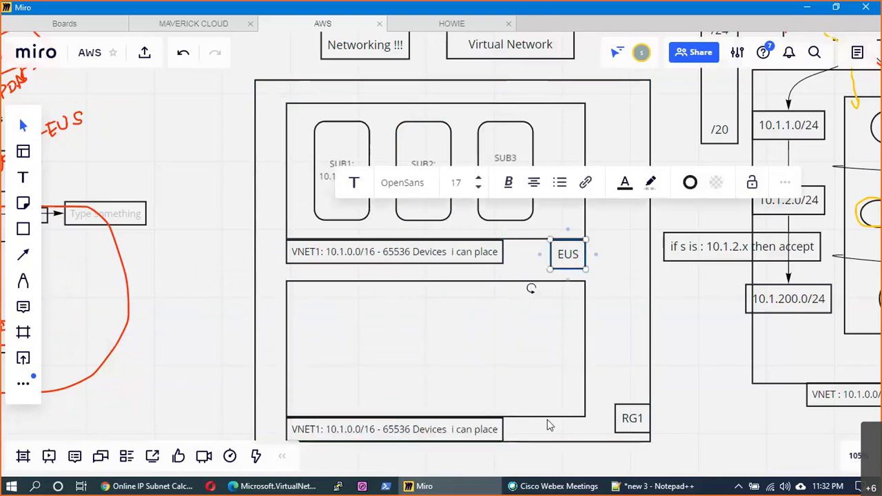
left_click(566, 299, "shift")
left_click_drag(567, 299, 545, 245)
left_click_drag(541, 434, 524, 443)
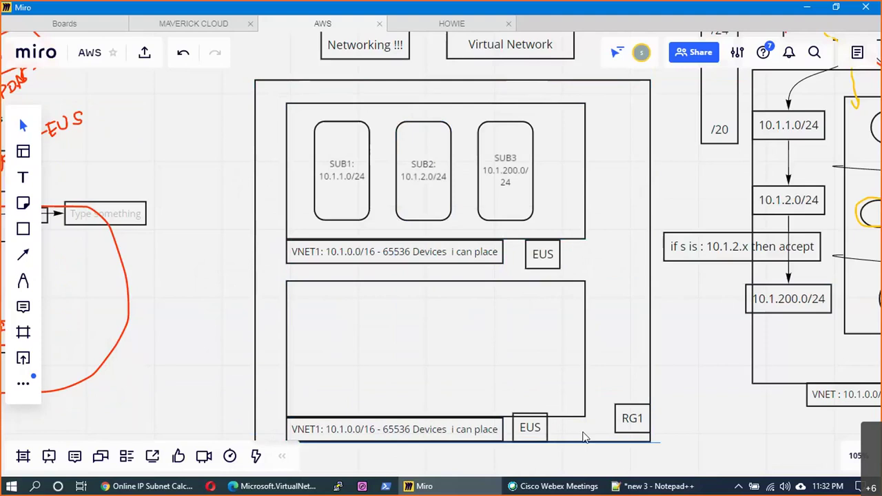
scroll(708, 414, "down", 2)
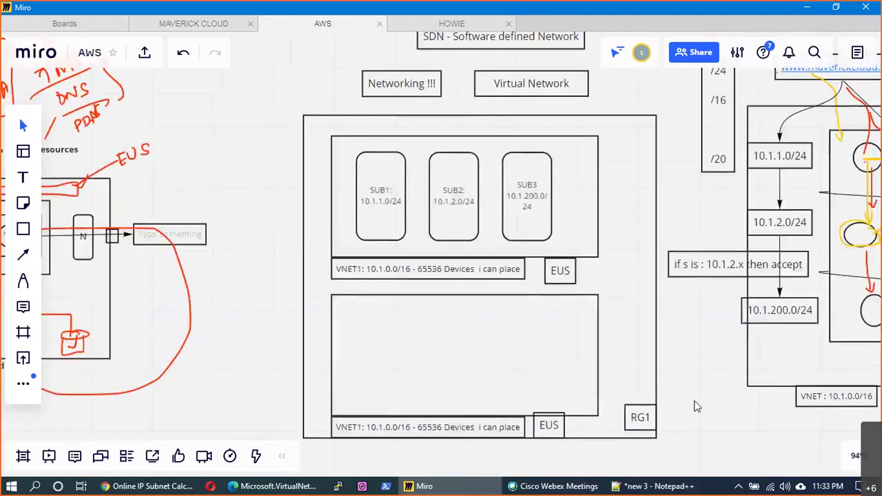
left_click_drag(693, 403, 625, 355)
left_click(378, 339)
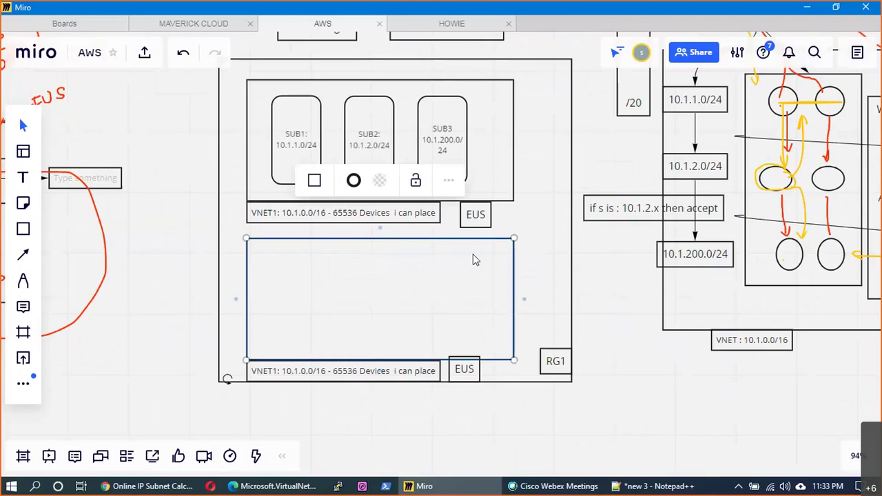
- Check the in-progress VNET1 deployment's details from the Notifications panel
left_click(281, 486)
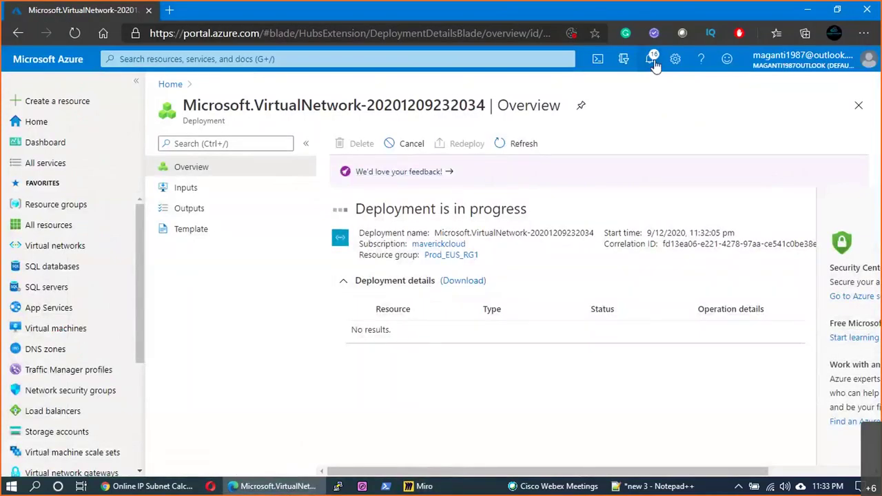
left_click(66, 206)
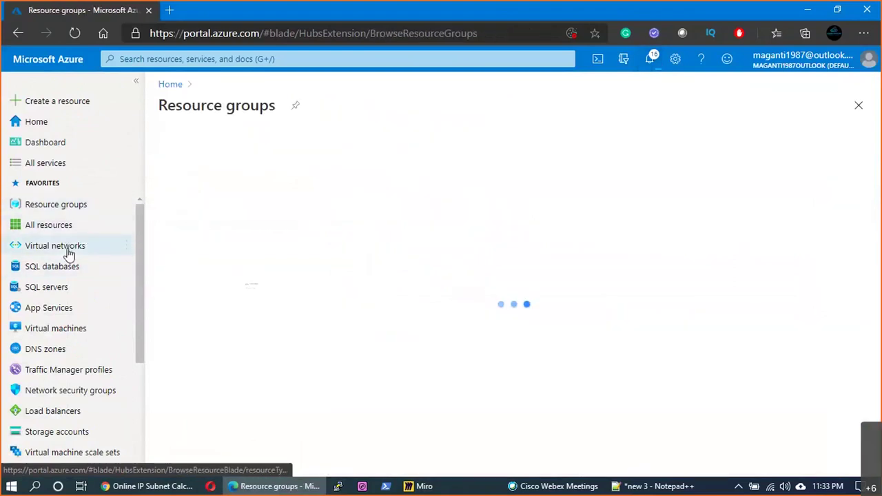
left_click(69, 255)
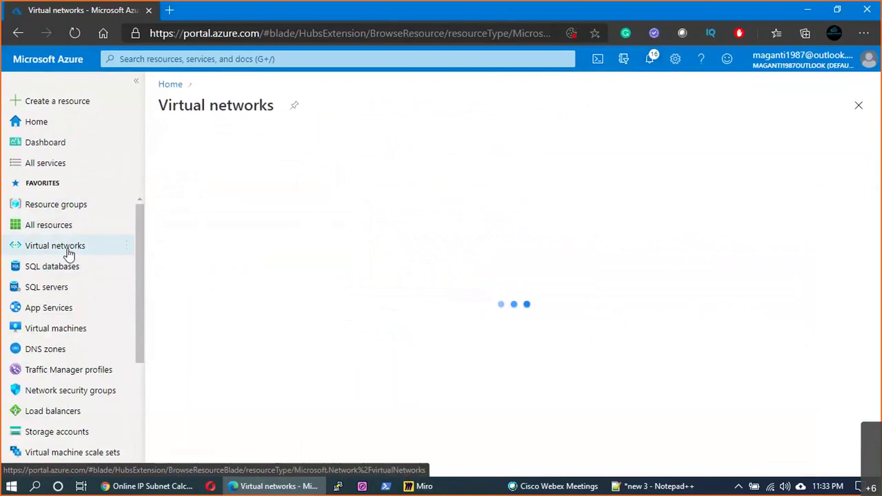
left_click(647, 63)
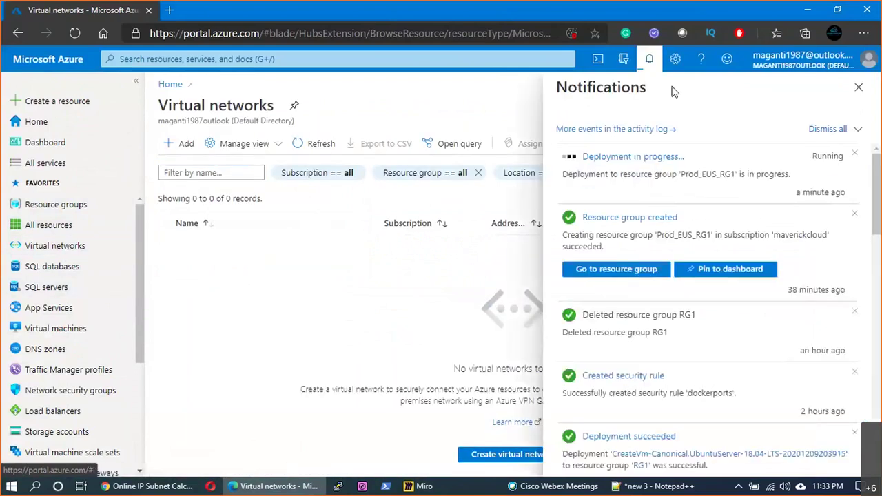
left_click(630, 157)
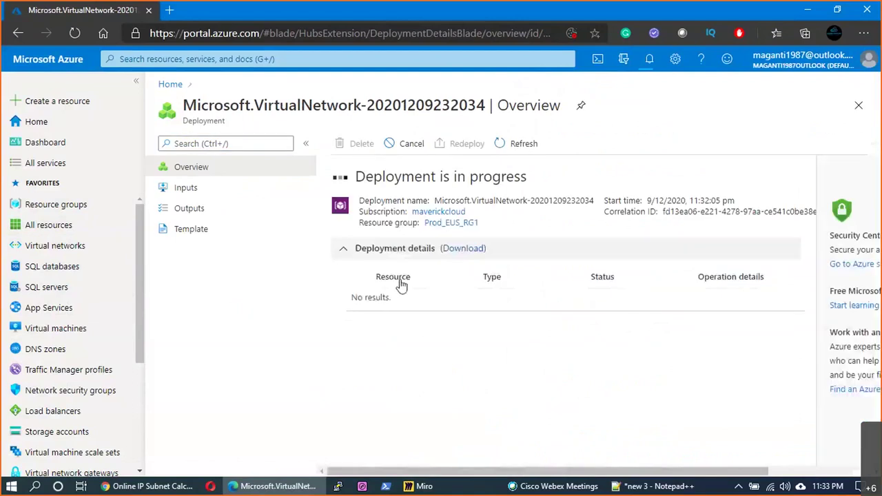
left_click(348, 254)
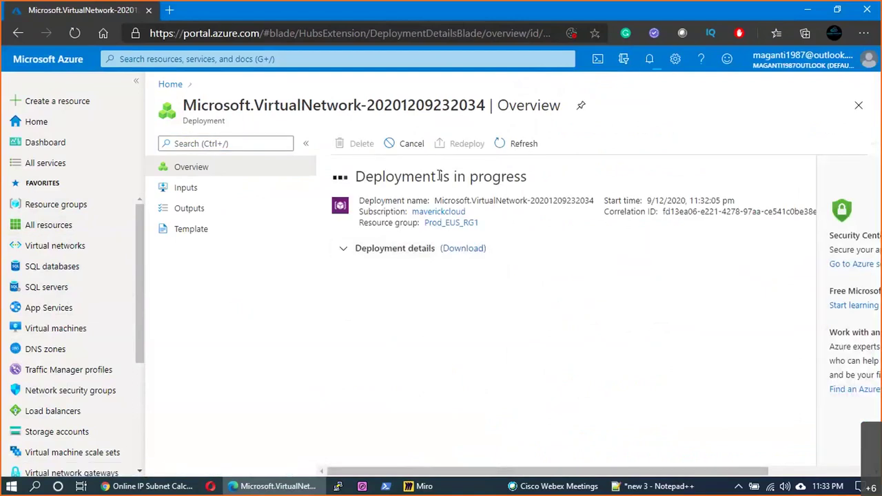
left_click(456, 254)
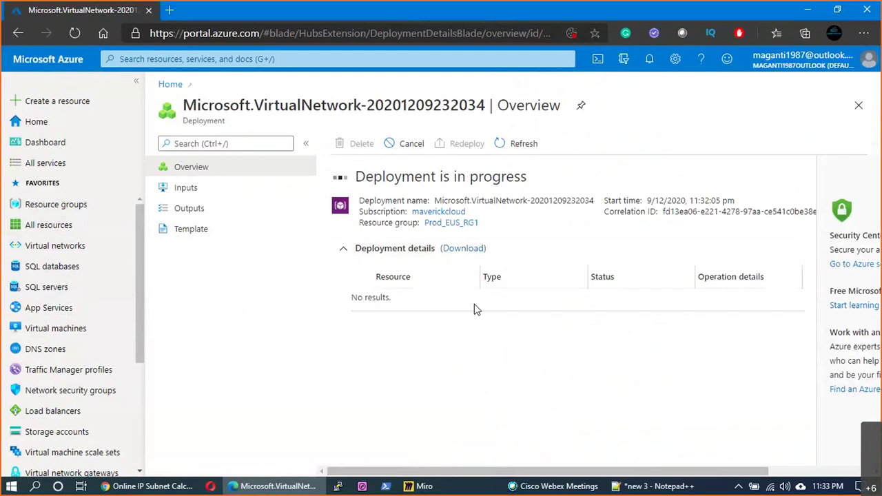
- Review the virtual network deployment under Prod_EUS_RG1 Deployments, then return to Virtual networks
left_click(453, 224)
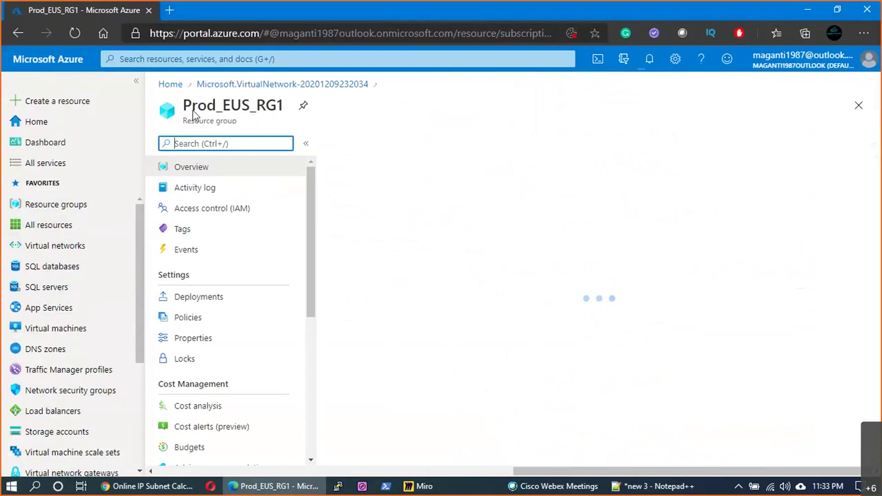
left_click(200, 297)
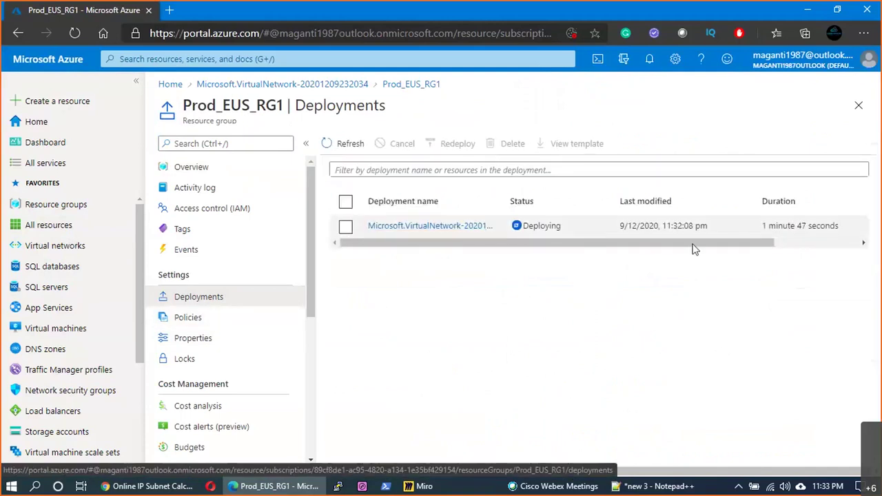
left_click(458, 225)
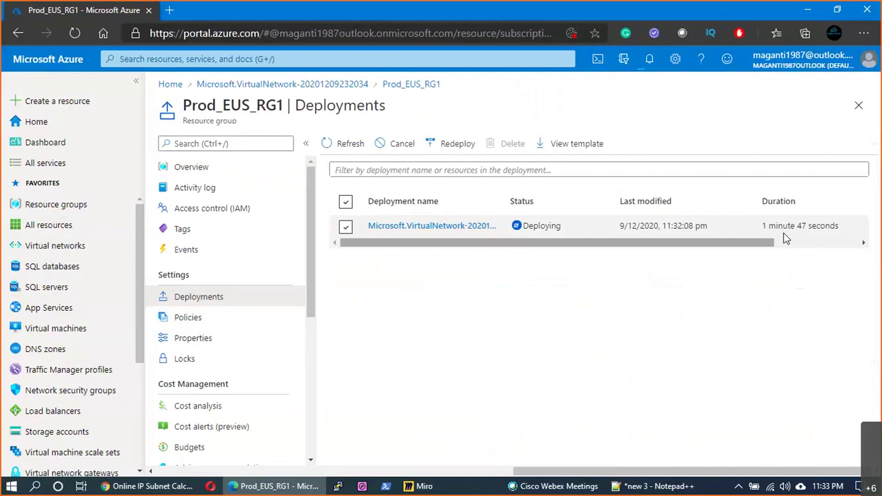
left_click(431, 227)
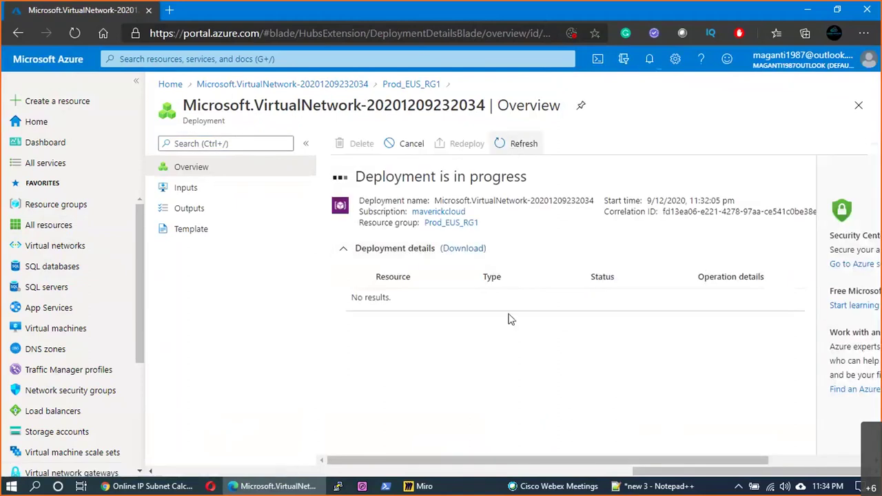
left_click(60, 251)
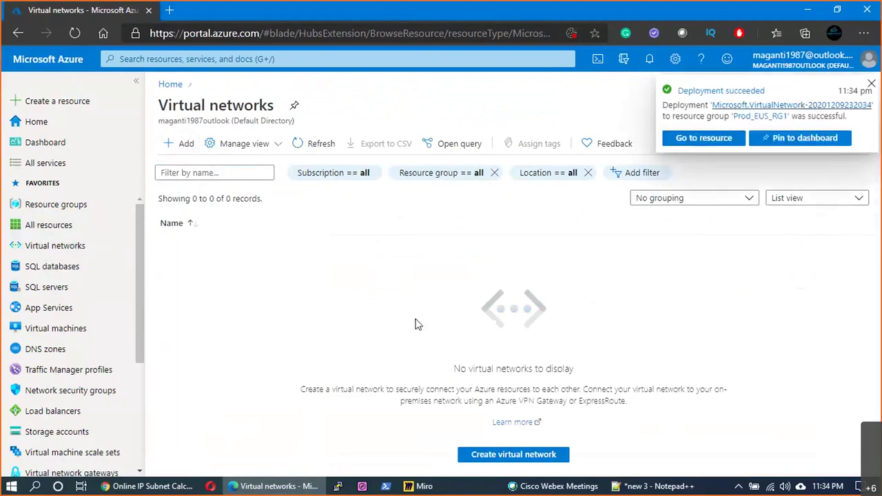
- Start a new virtual network named VNET2 in resource group Prod_EUS_RG1
left_click(173, 145)
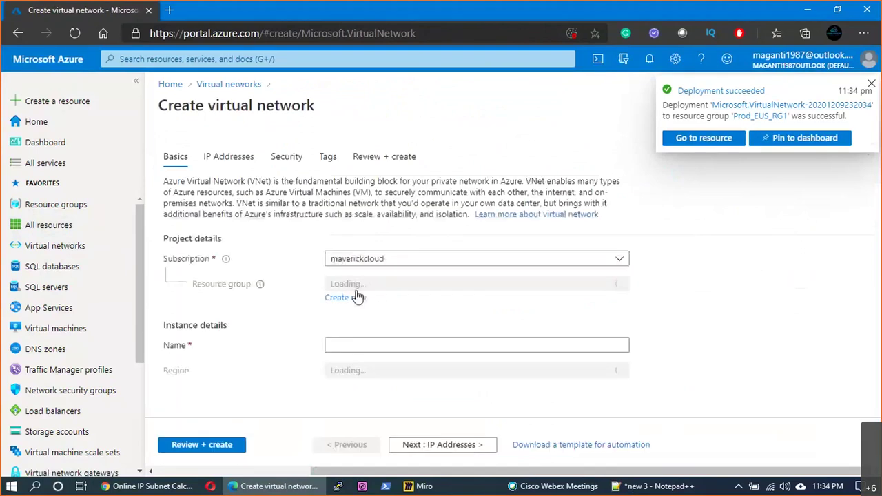
left_click(379, 288)
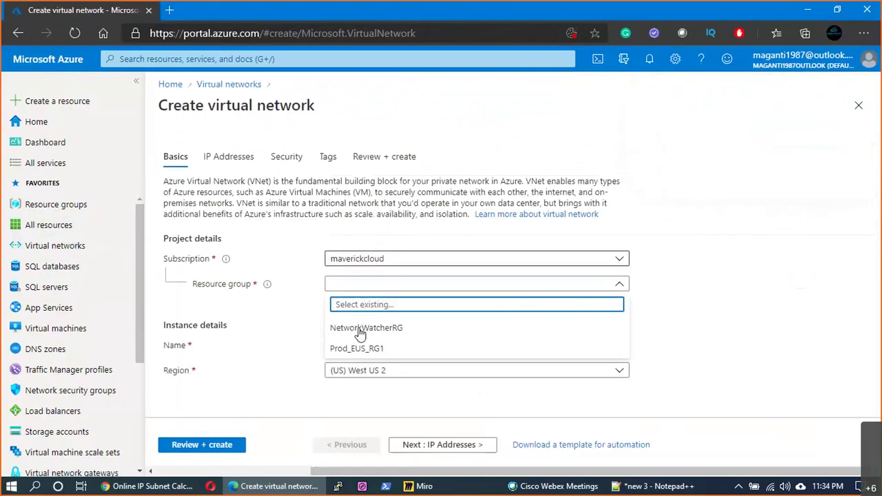
left_click(370, 376)
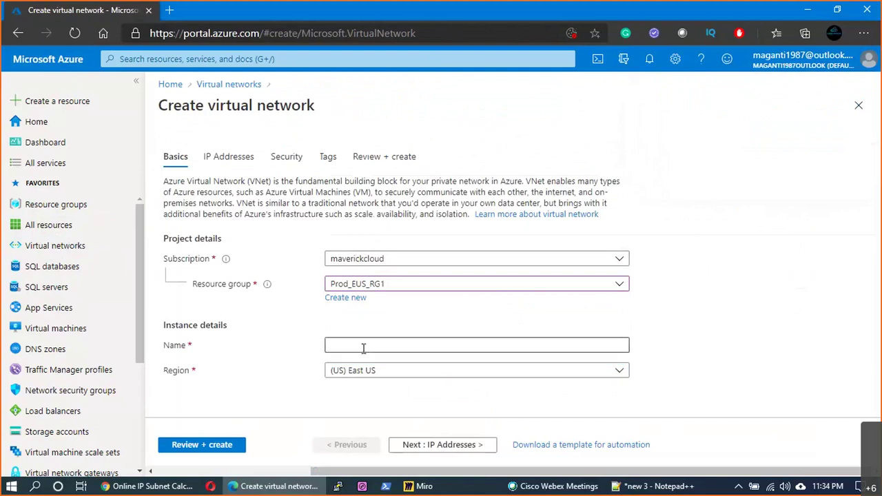
left_click(363, 348)
type("VNET2")
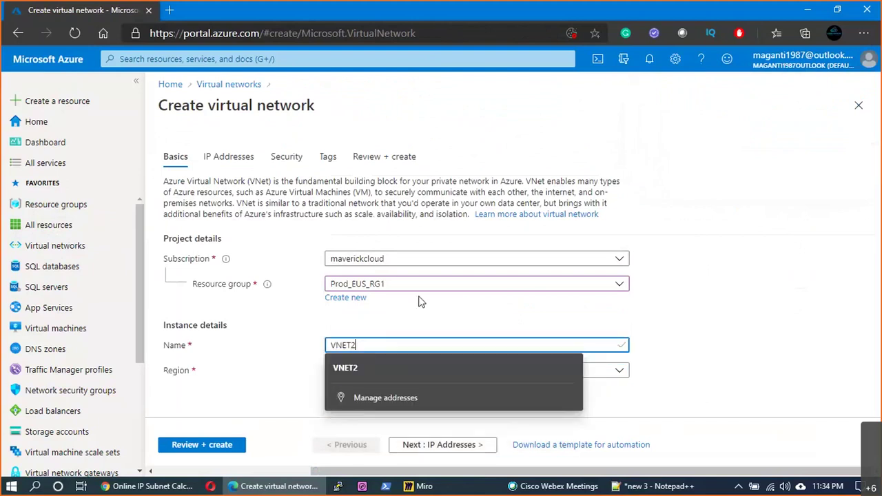
left_click(422, 302)
- Set VNET2's IPv4 address space to 10.1.0.0/16, flagged as overlapping VNET1
left_click(434, 444)
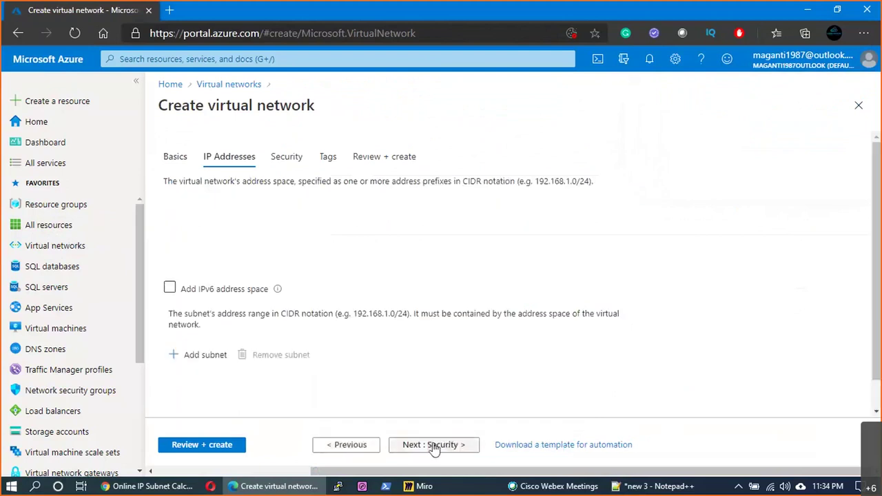
left_click(186, 230)
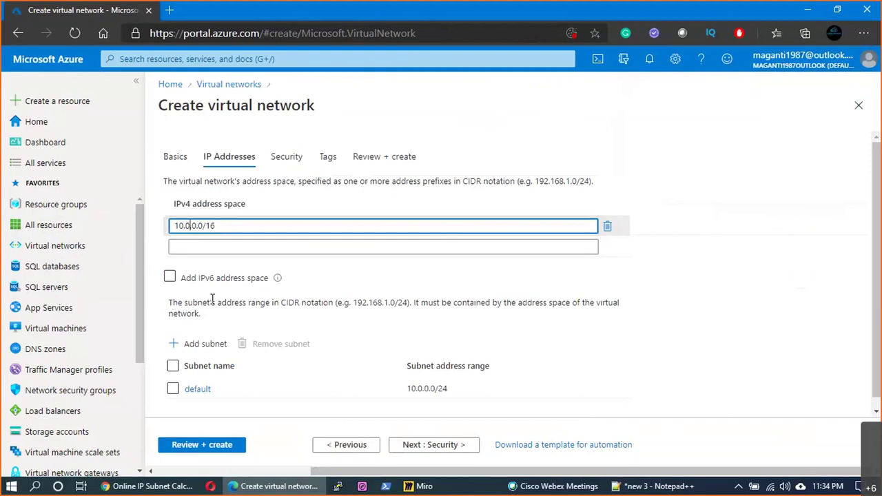
key("BackSpace")
type("1")
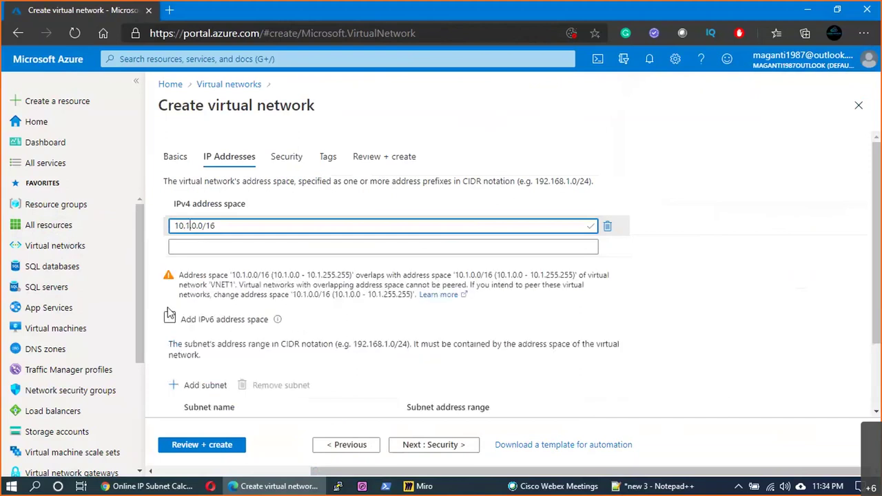
left_click(171, 285)
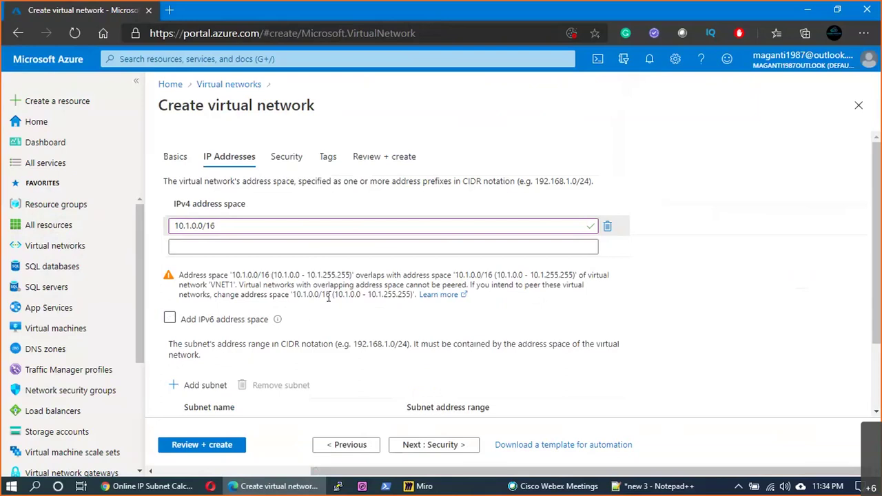
- Pen-draw 1 and 2 on the network boxes and a curve linking SUB1's square to the lower box
key("alt+Tab")
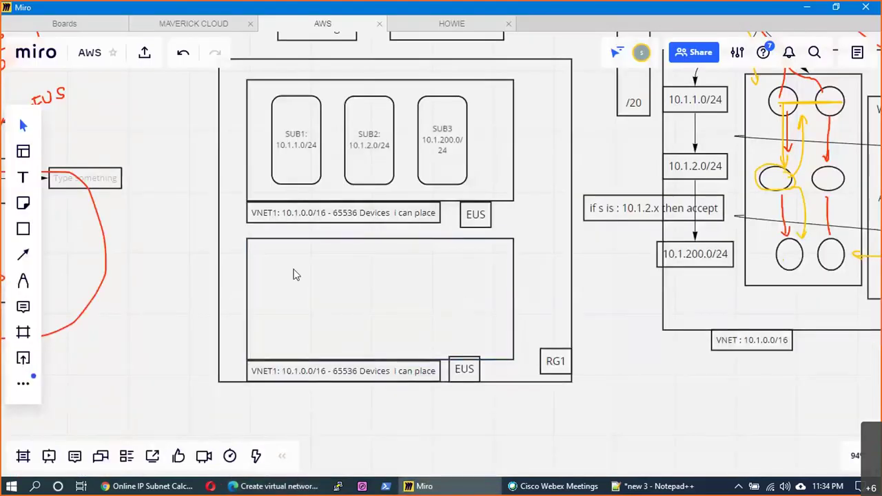
left_click(21, 281)
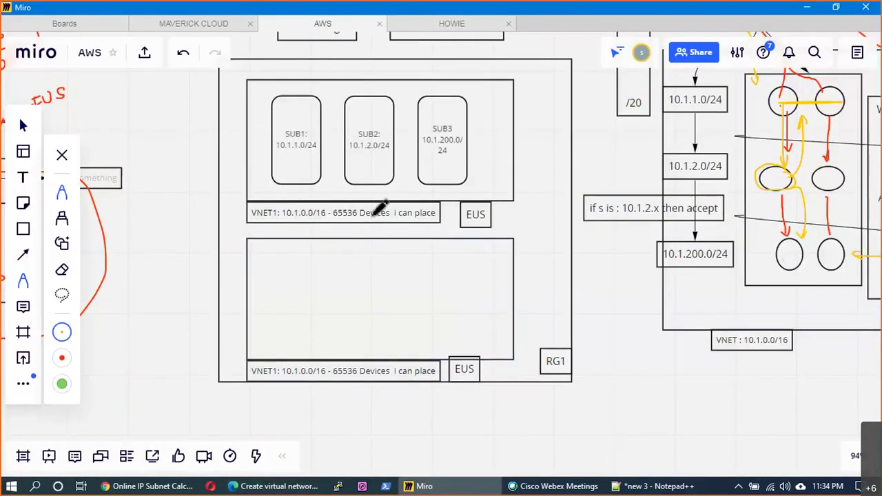
mouse_move(492, 124)
left_mouse_down()
mouse_move(501, 146)
mouse_move(488, 144)
left_mouse_up()
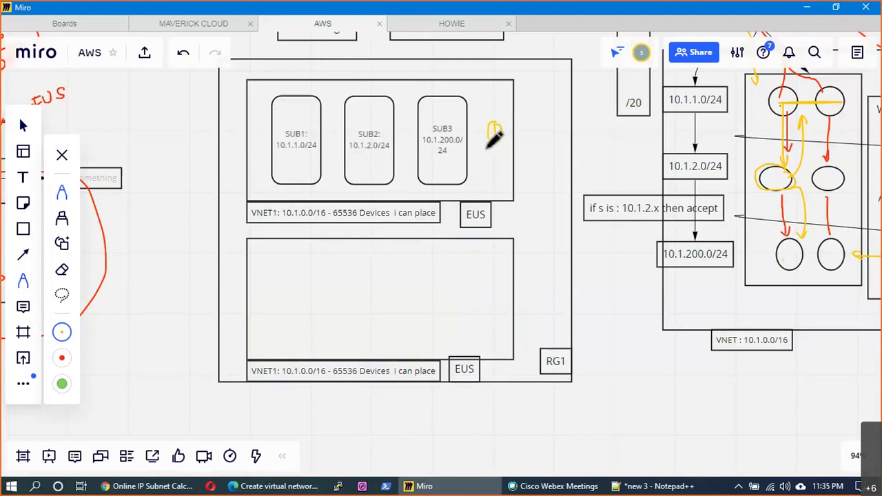
left_click_drag(490, 303, 495, 301)
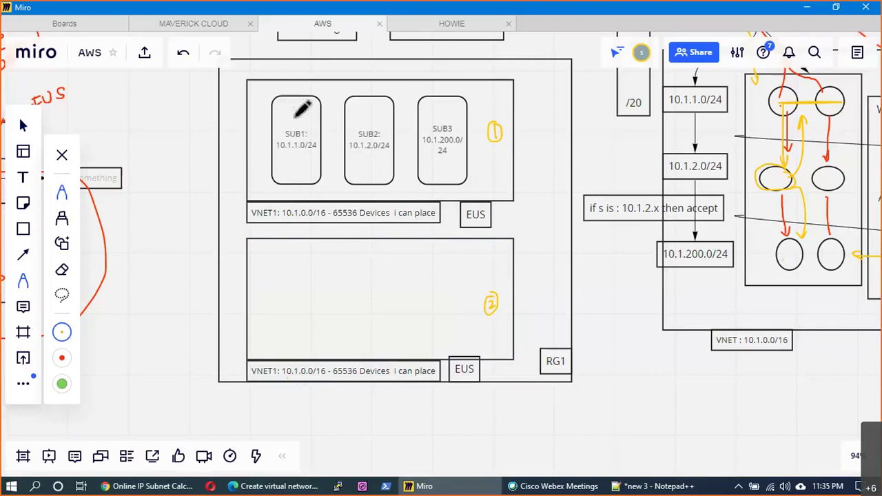
mouse_move(295, 117)
left_mouse_down()
mouse_move(305, 113)
mouse_move(297, 111)
left_mouse_up()
mouse_move(289, 281)
left_mouse_down()
mouse_move(299, 296)
mouse_move(288, 279)
left_mouse_up()
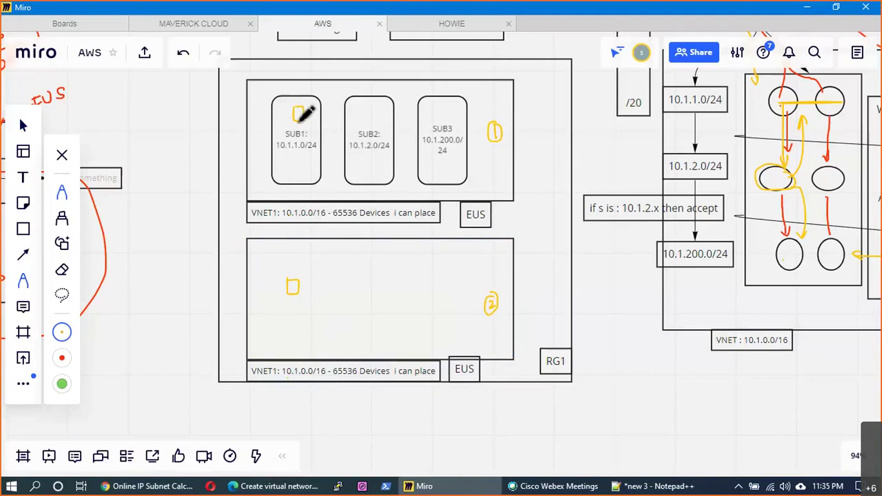
mouse_move(299, 113)
left_mouse_down()
mouse_move(250, 111)
mouse_move(269, 277)
mouse_move(287, 281)
left_mouse_up()
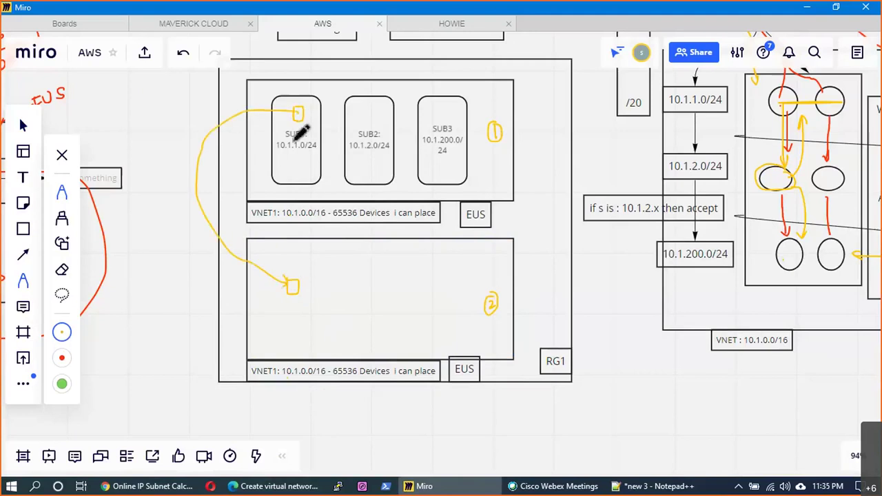